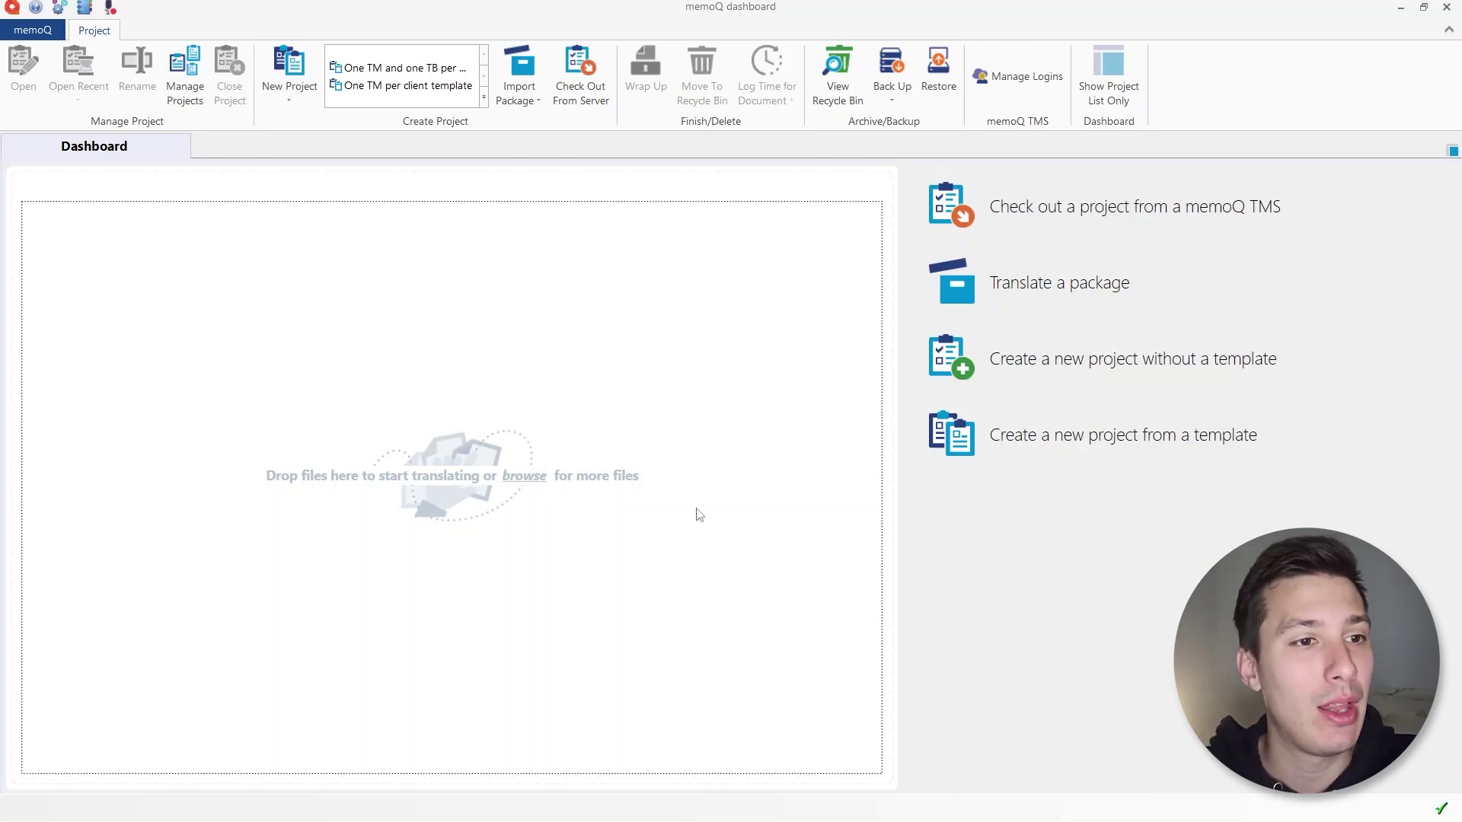
# Open the Resource Console and show the local filter configurations
pyautogui.click(32, 39)
pyautogui.click(31, 39)
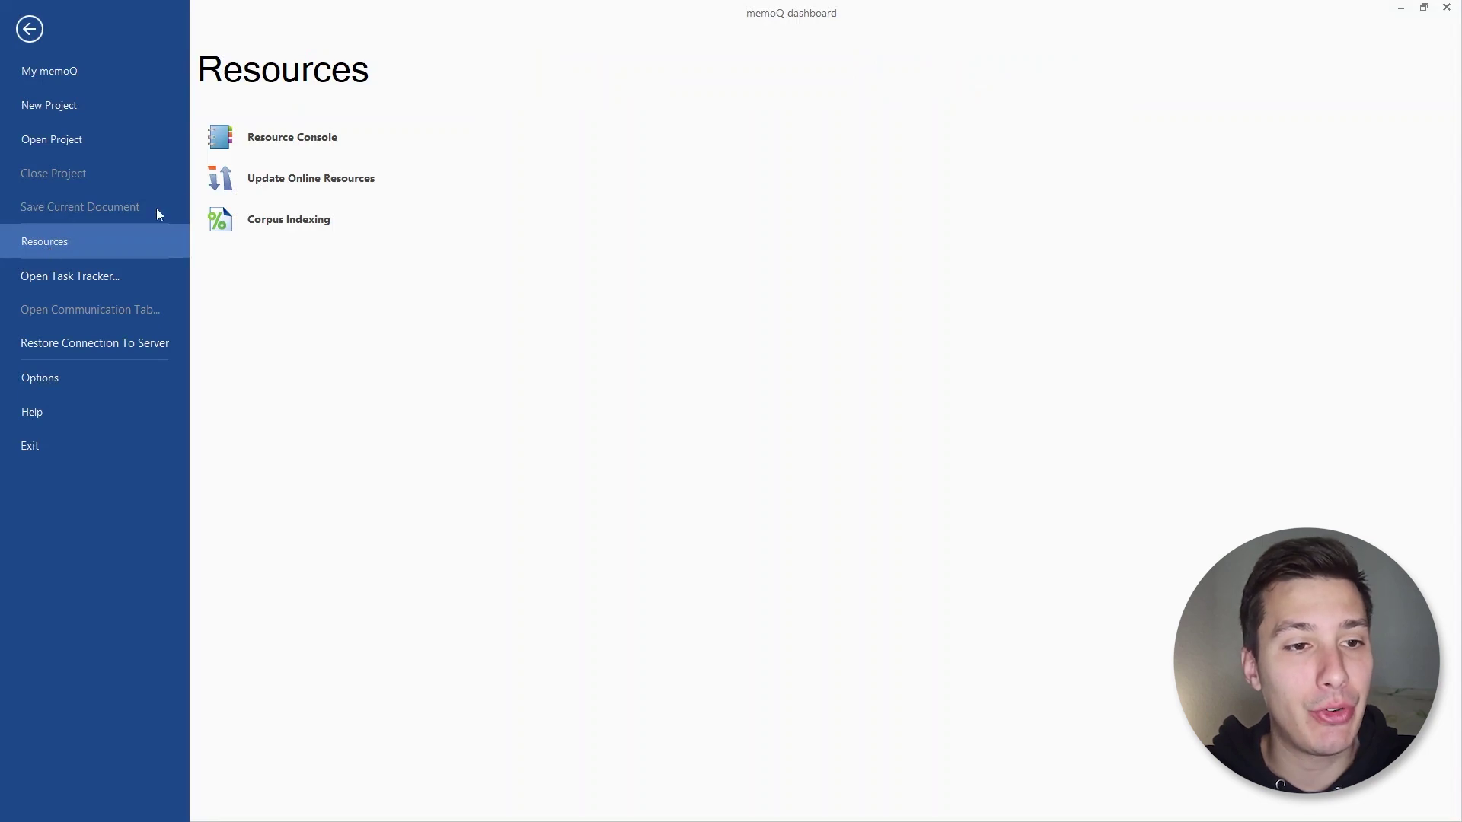
pyautogui.click(290, 144)
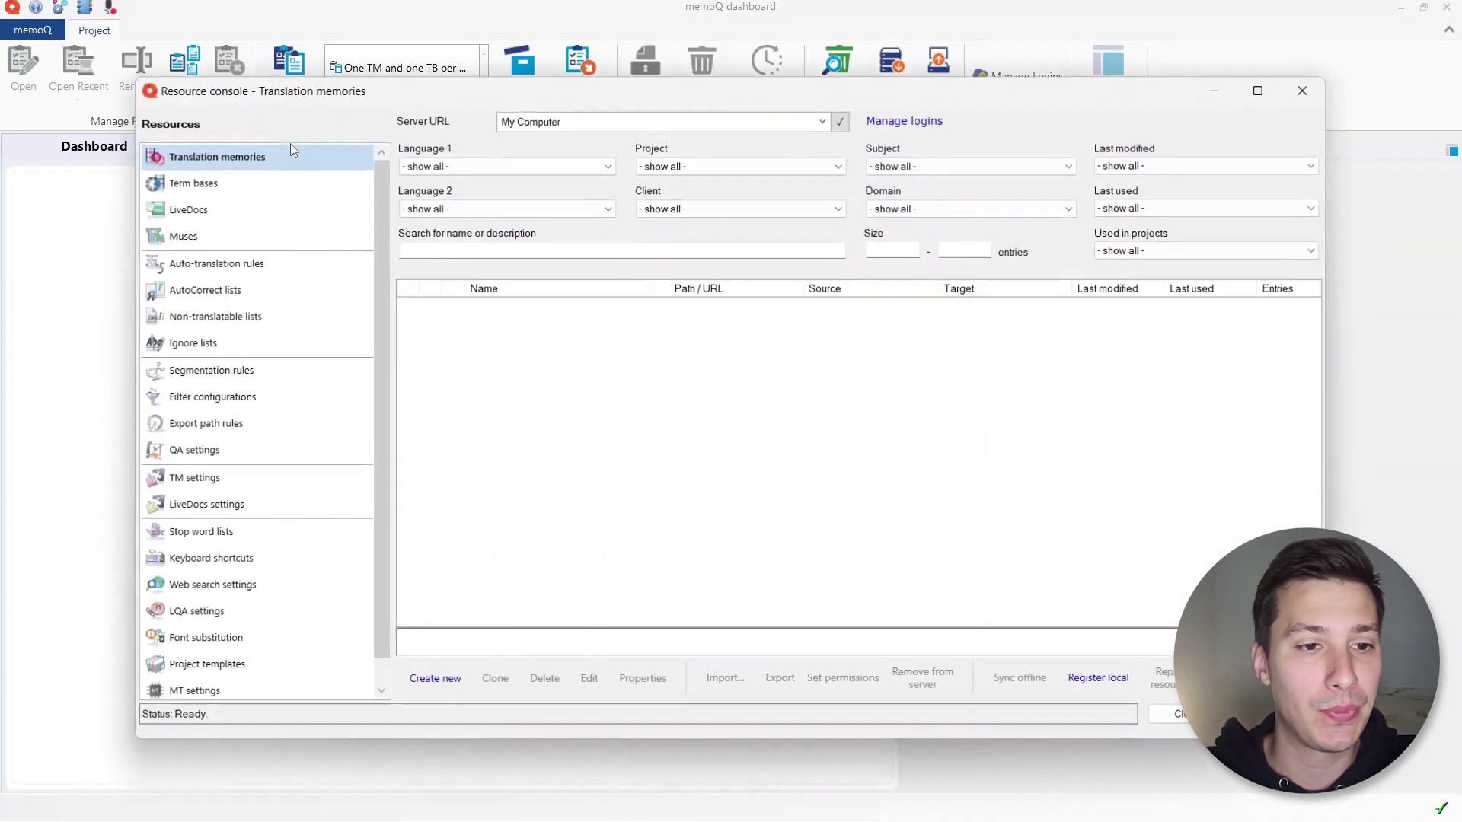
pyautogui.click(204, 399)
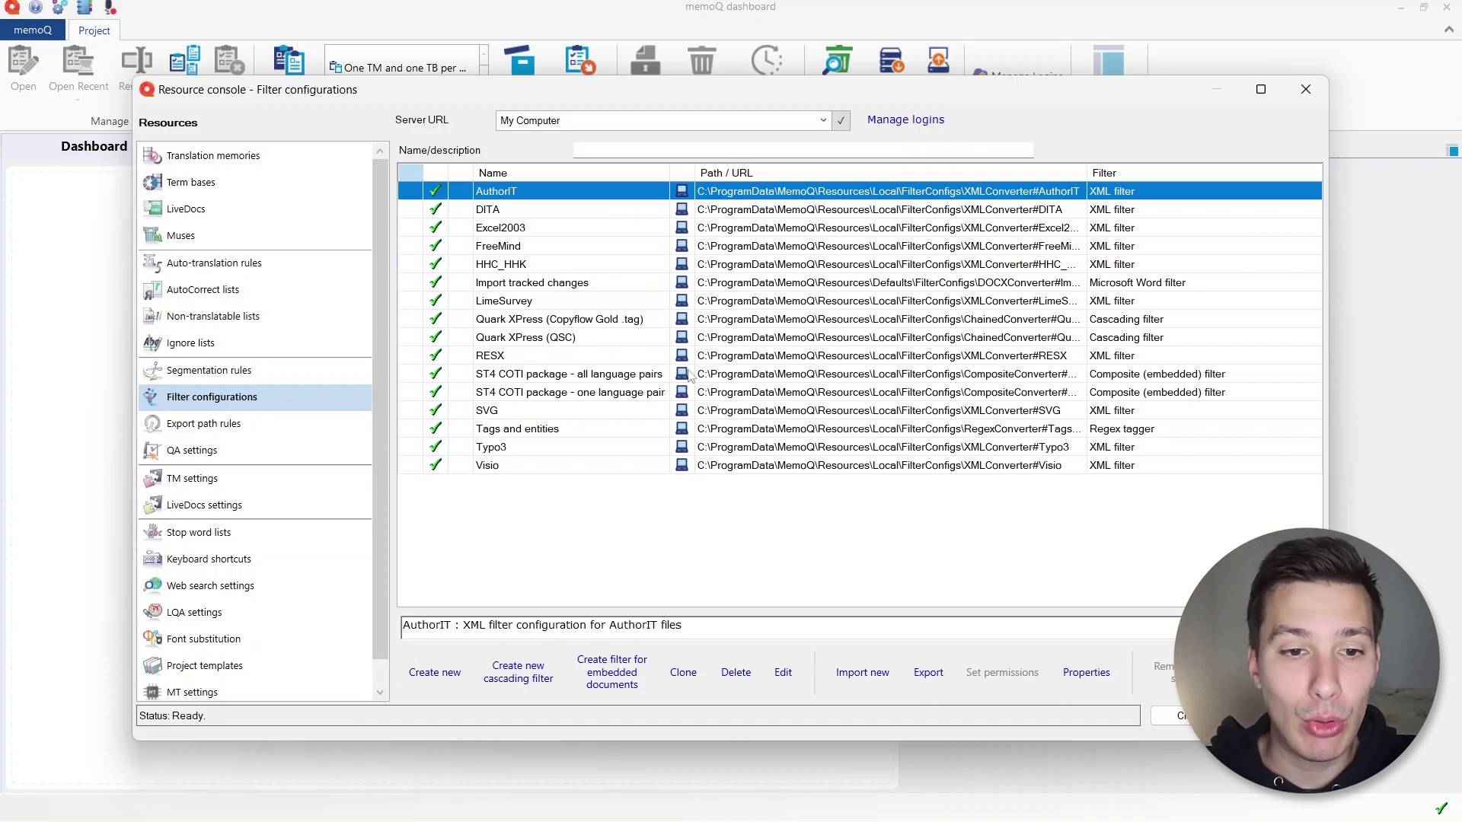
pyautogui.click(436, 672)
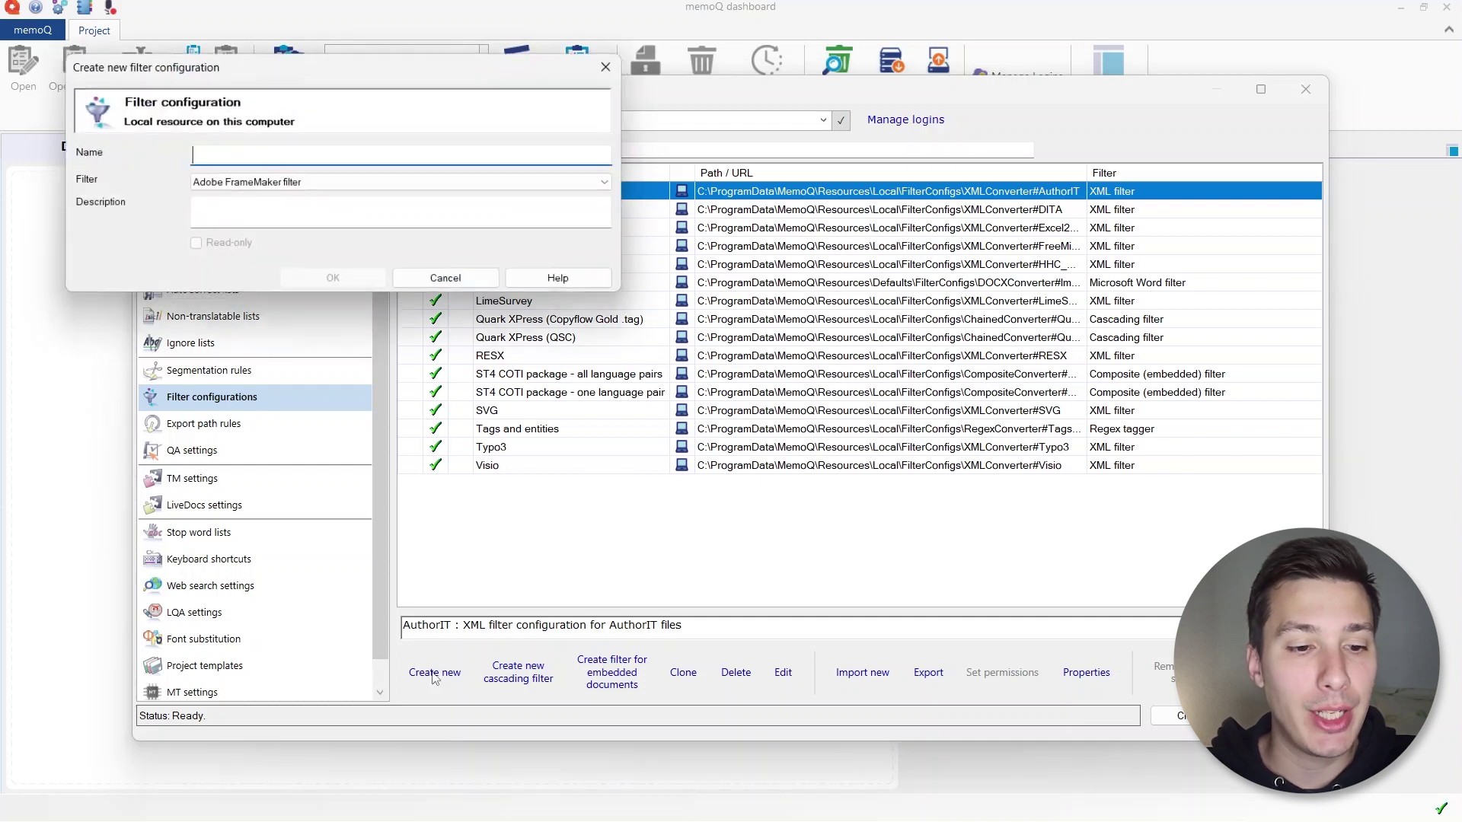
pyautogui.click(267, 184)
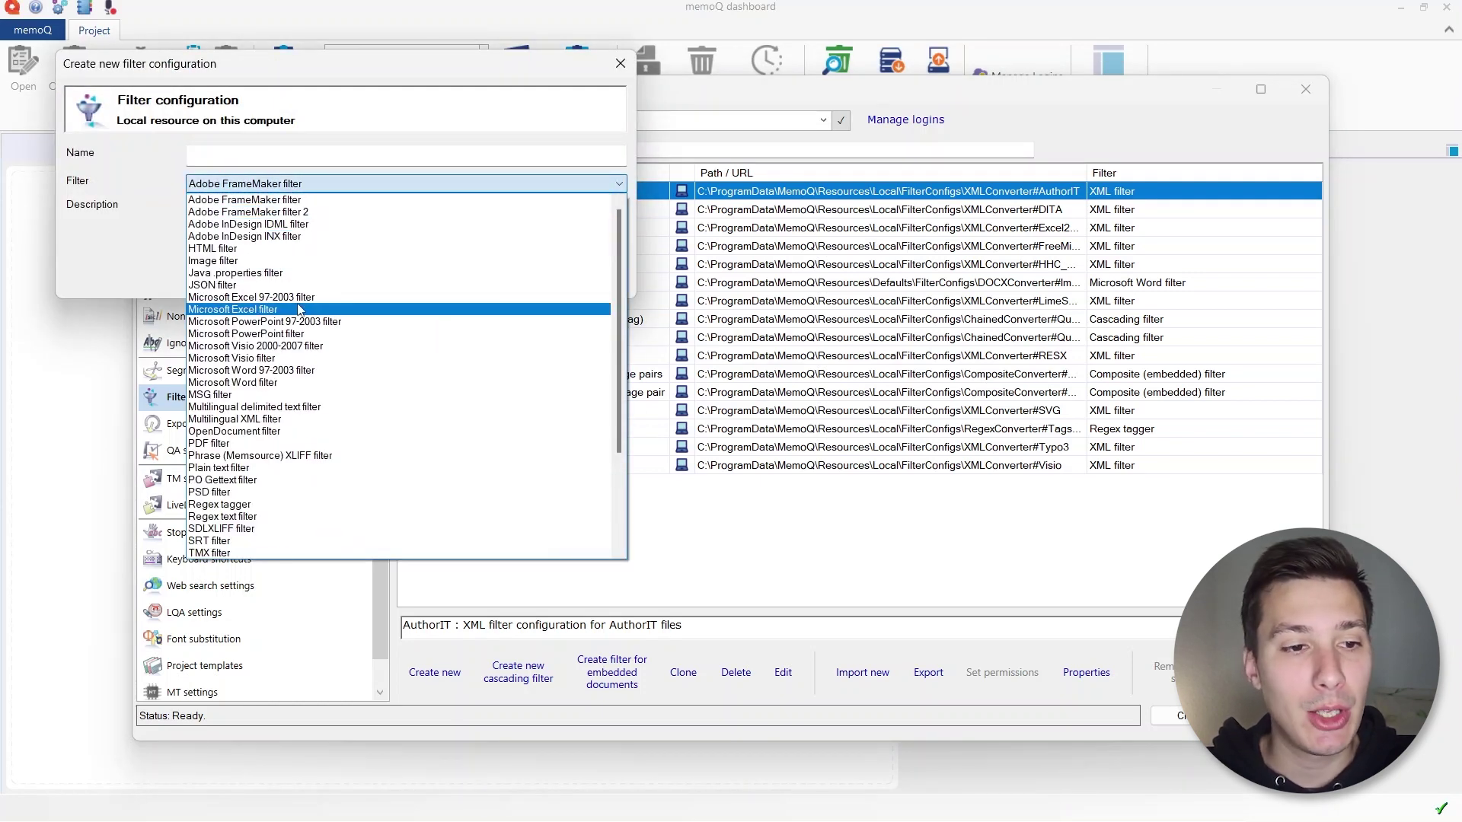
pyautogui.scroll(-4, 297, 310)
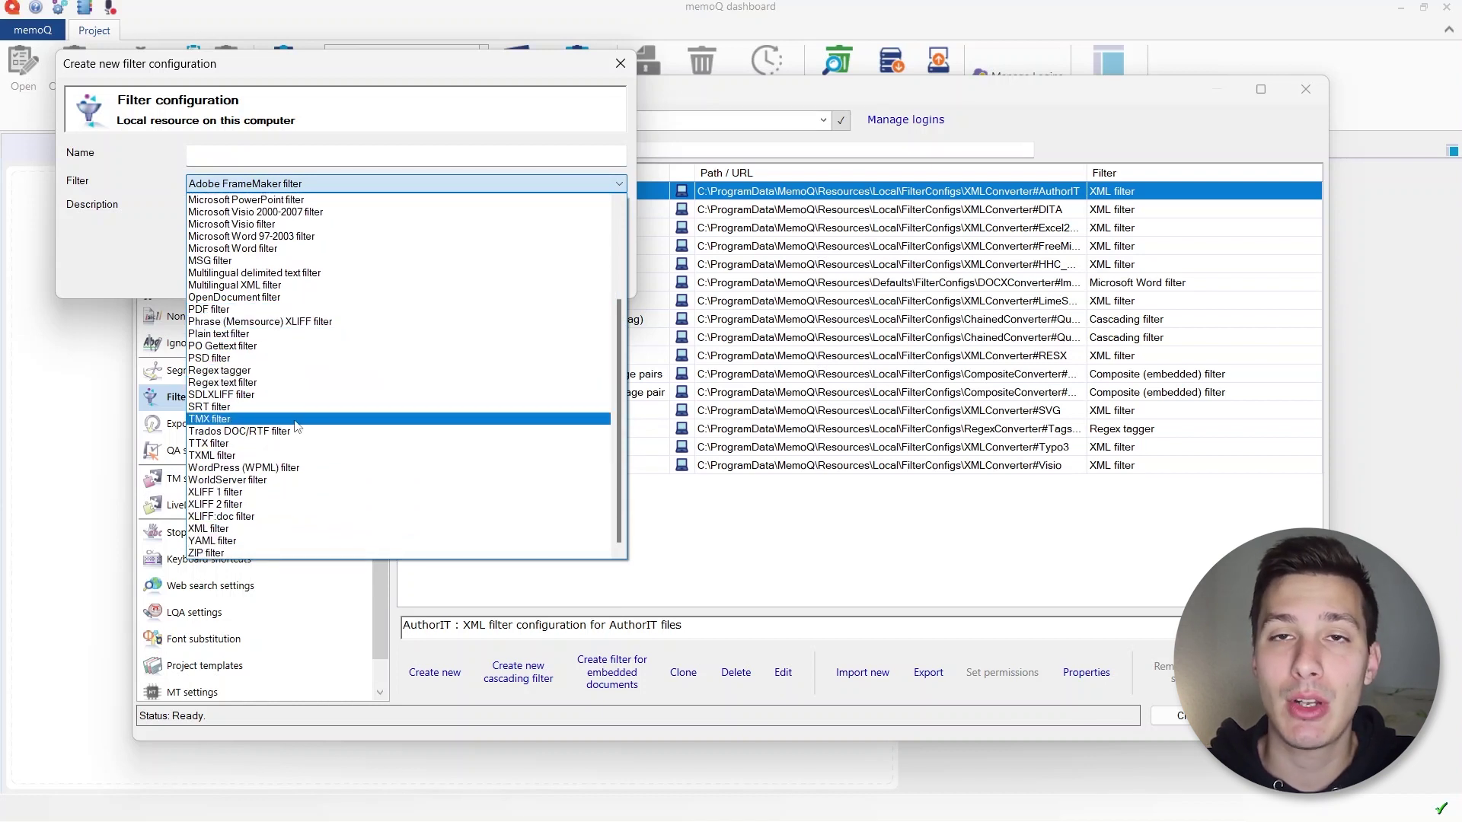
pyautogui.click(619, 63)
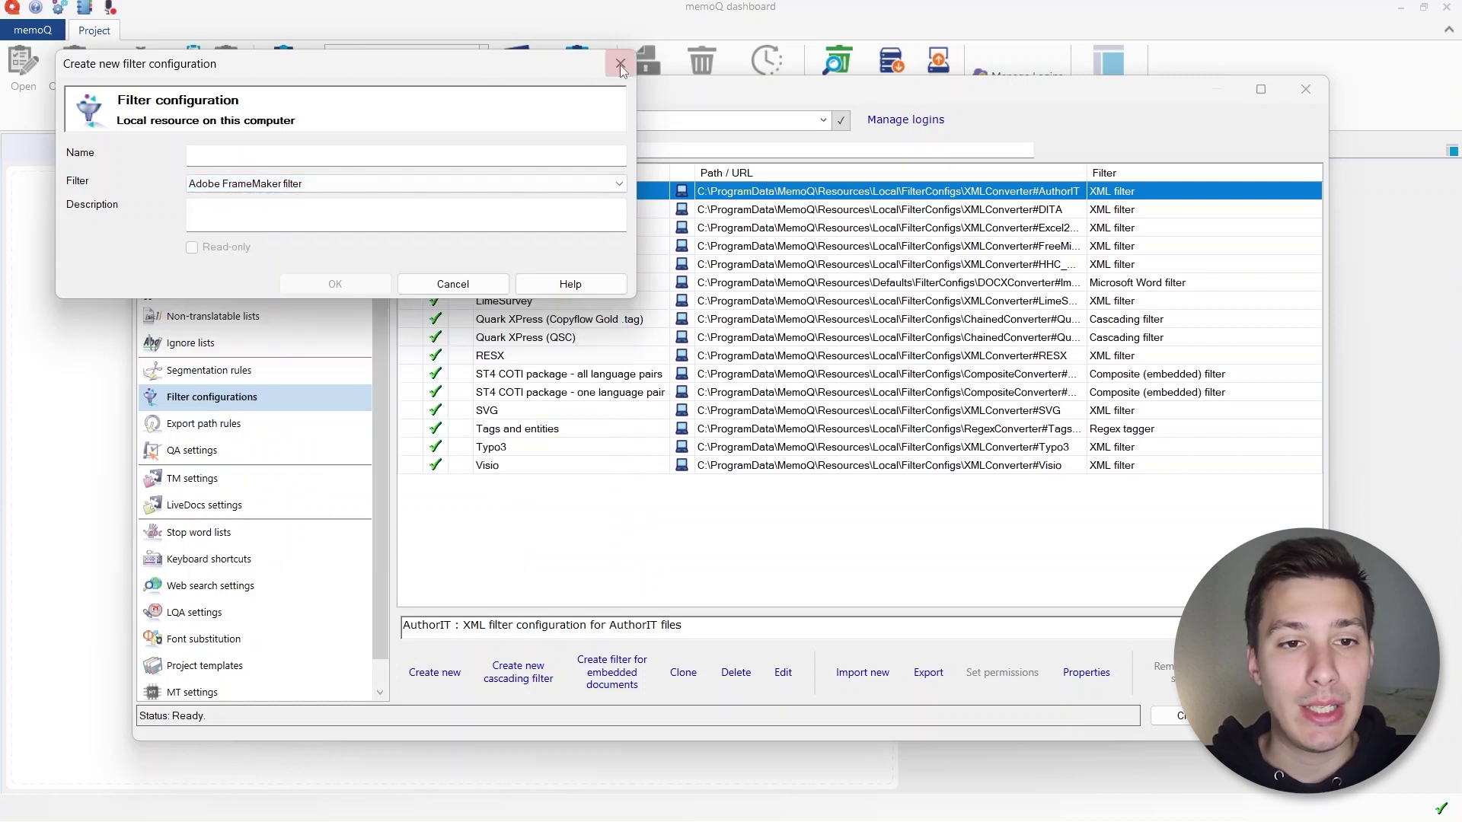
pyautogui.click(453, 279)
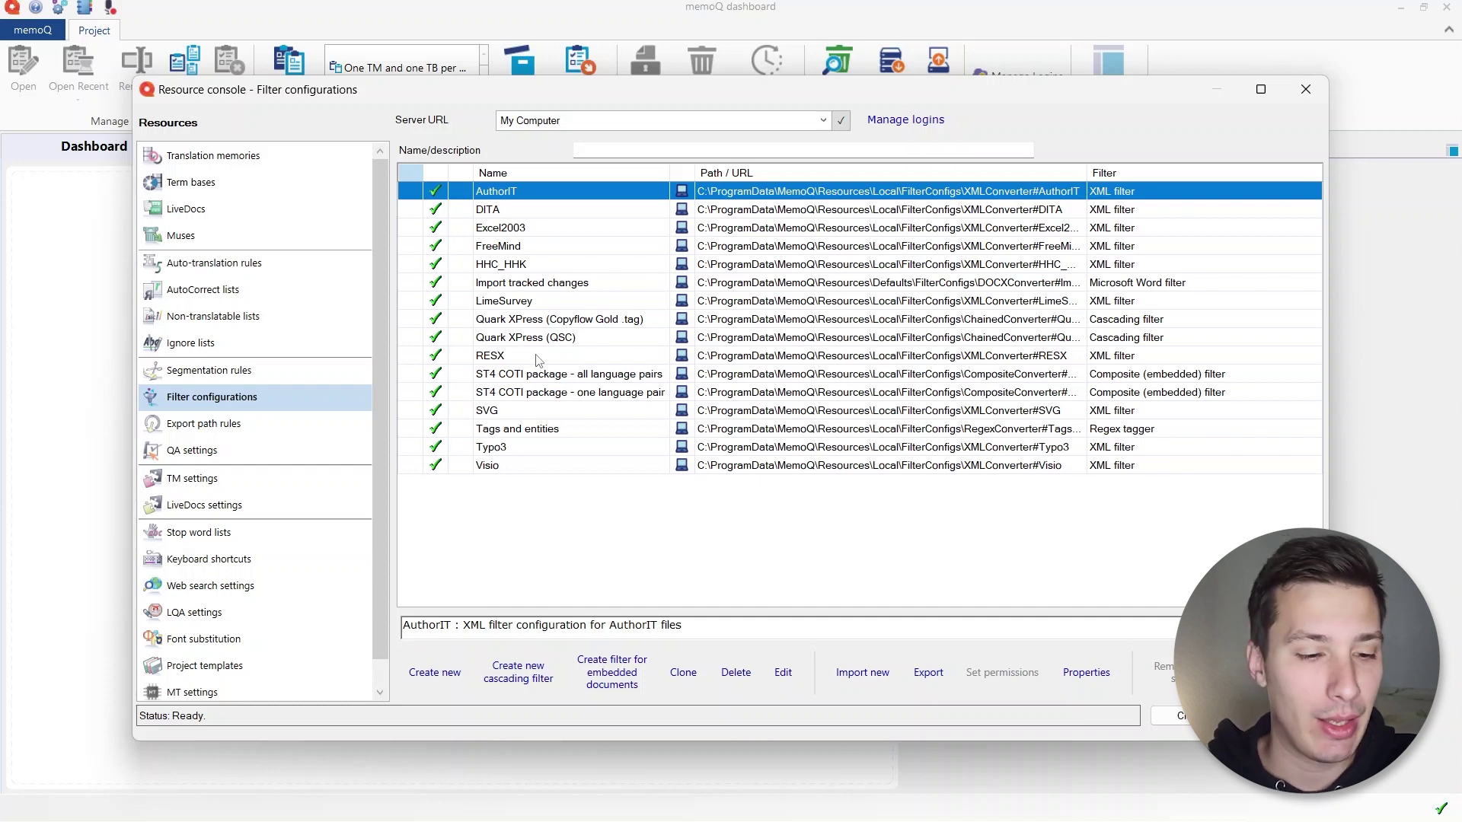
# Switch to Notepad++ and examine the tags and placeholders in parsing.xml
pyautogui.hotkey('alt', 'Tab')
pyautogui.hotkey('alt', 'Tab')
pyautogui.hotkey('alt', 'Tab')
pyautogui.hotkey('alt', 'Tab')
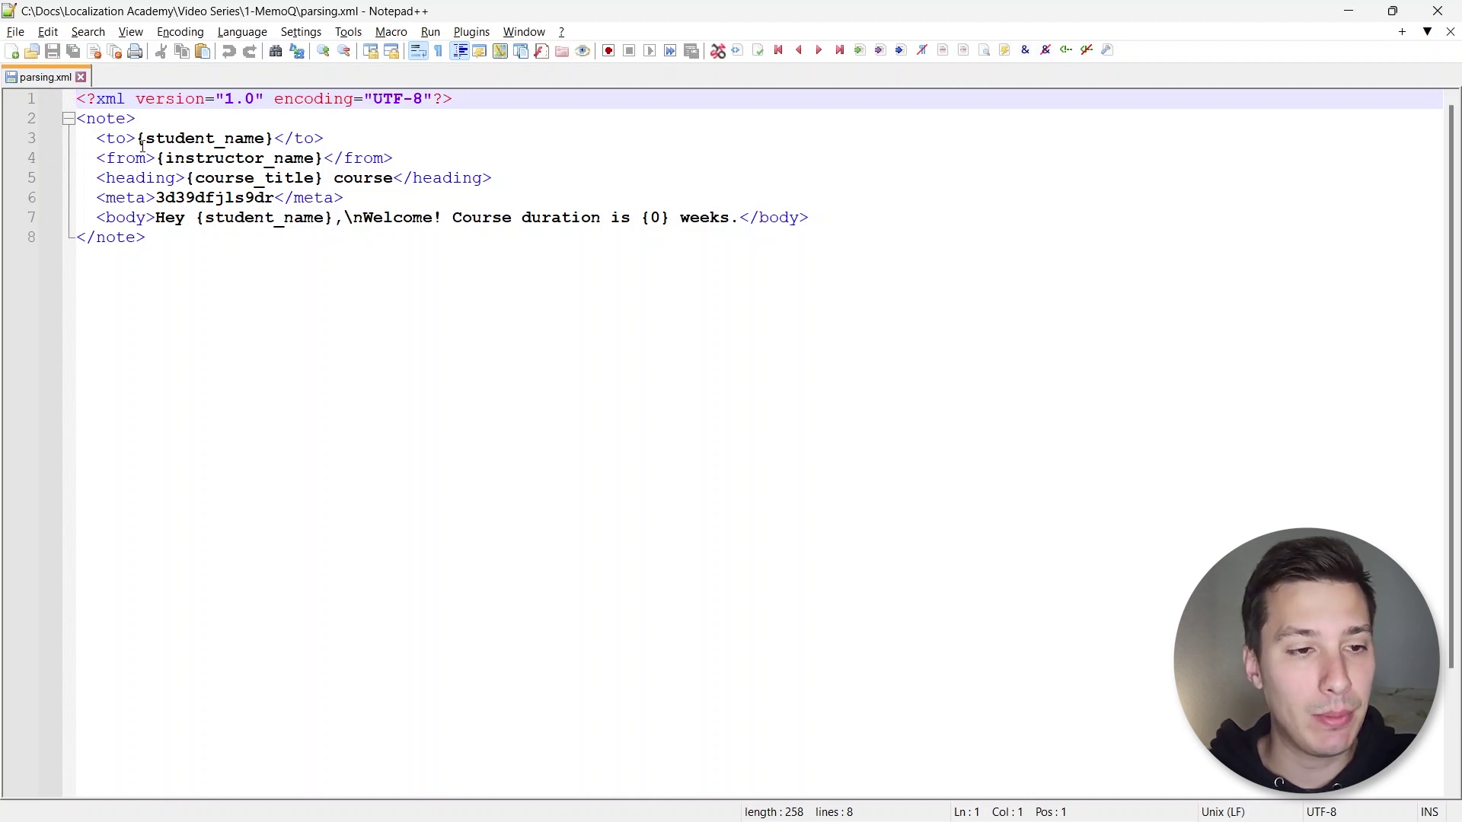
# Switch back to memoQ and create a filter configuration named "Eng XML" based on the XML filter
pyautogui.hotkey('alt', 'Tab')
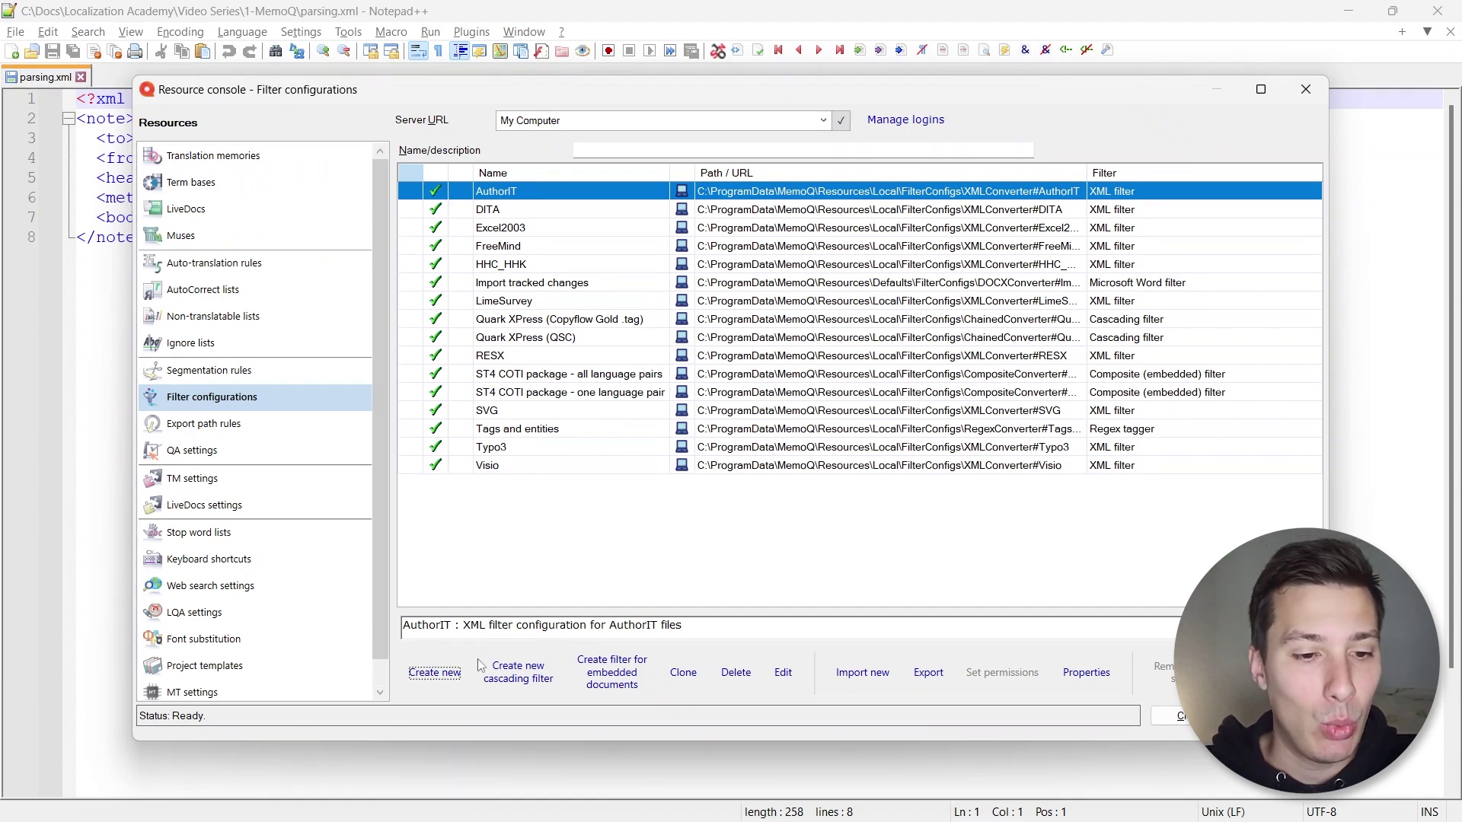
pyautogui.click(434, 673)
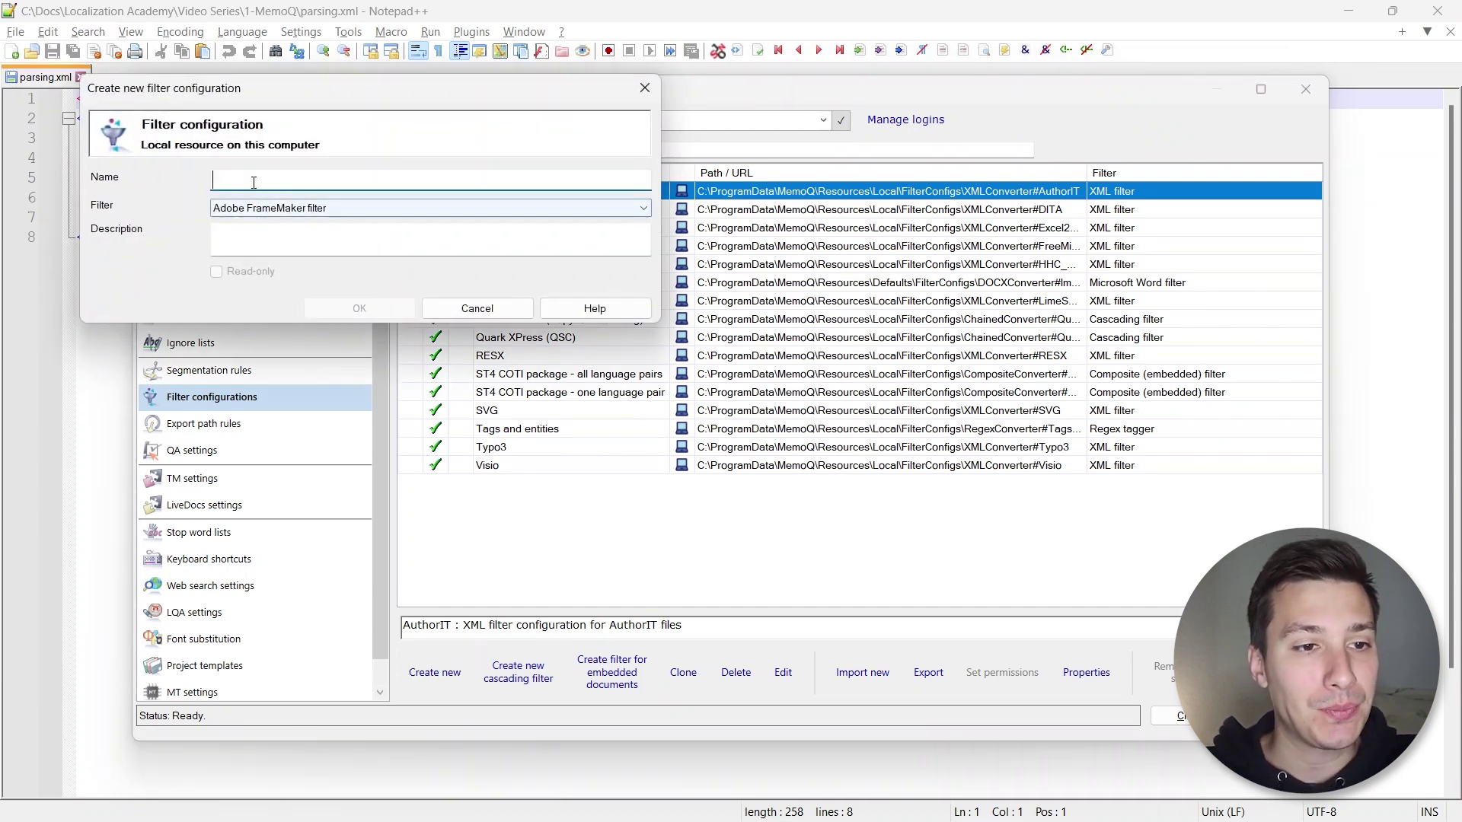
pyautogui.write('En')
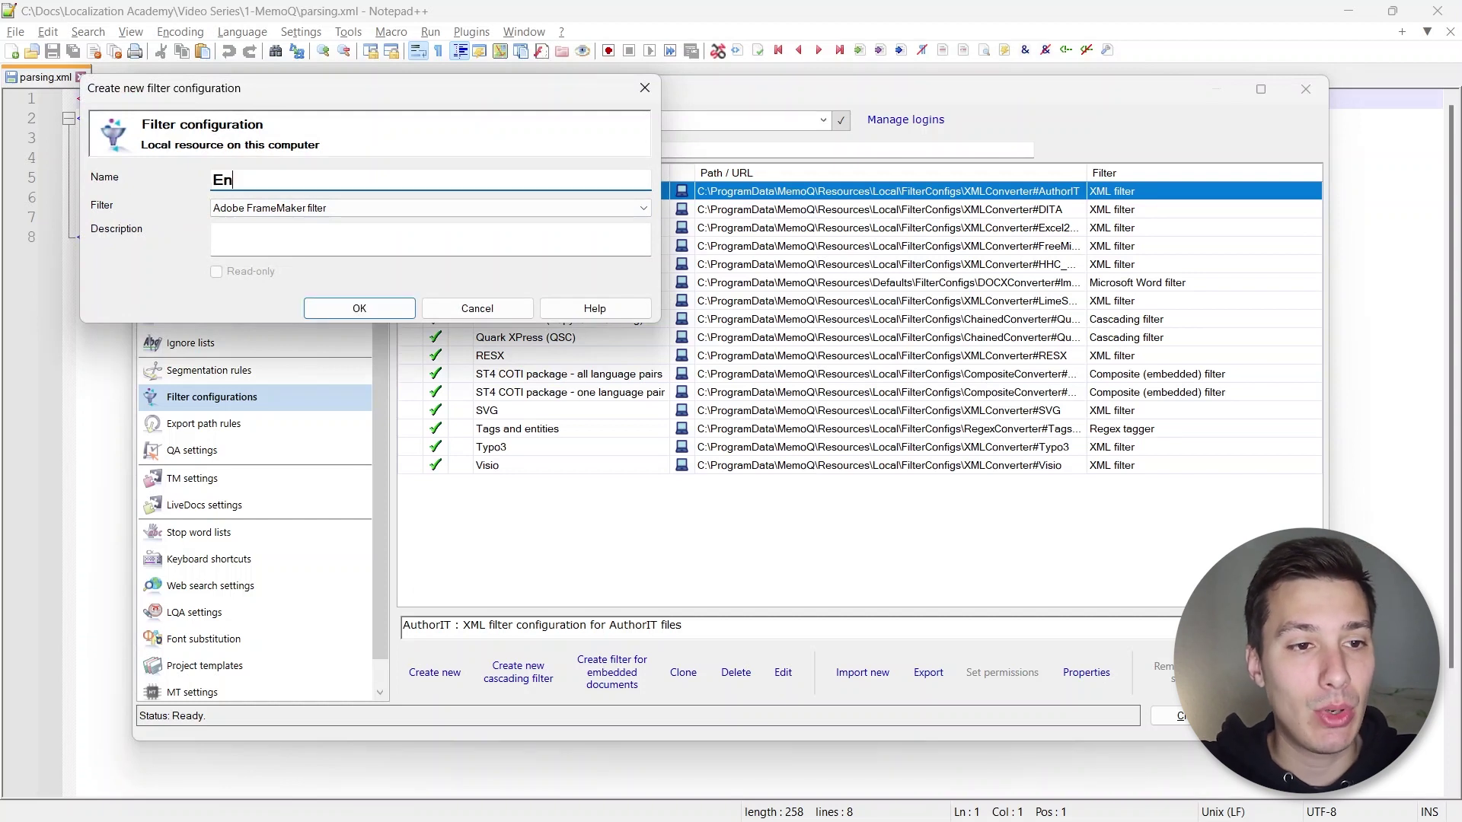
pyautogui.write('g XML')
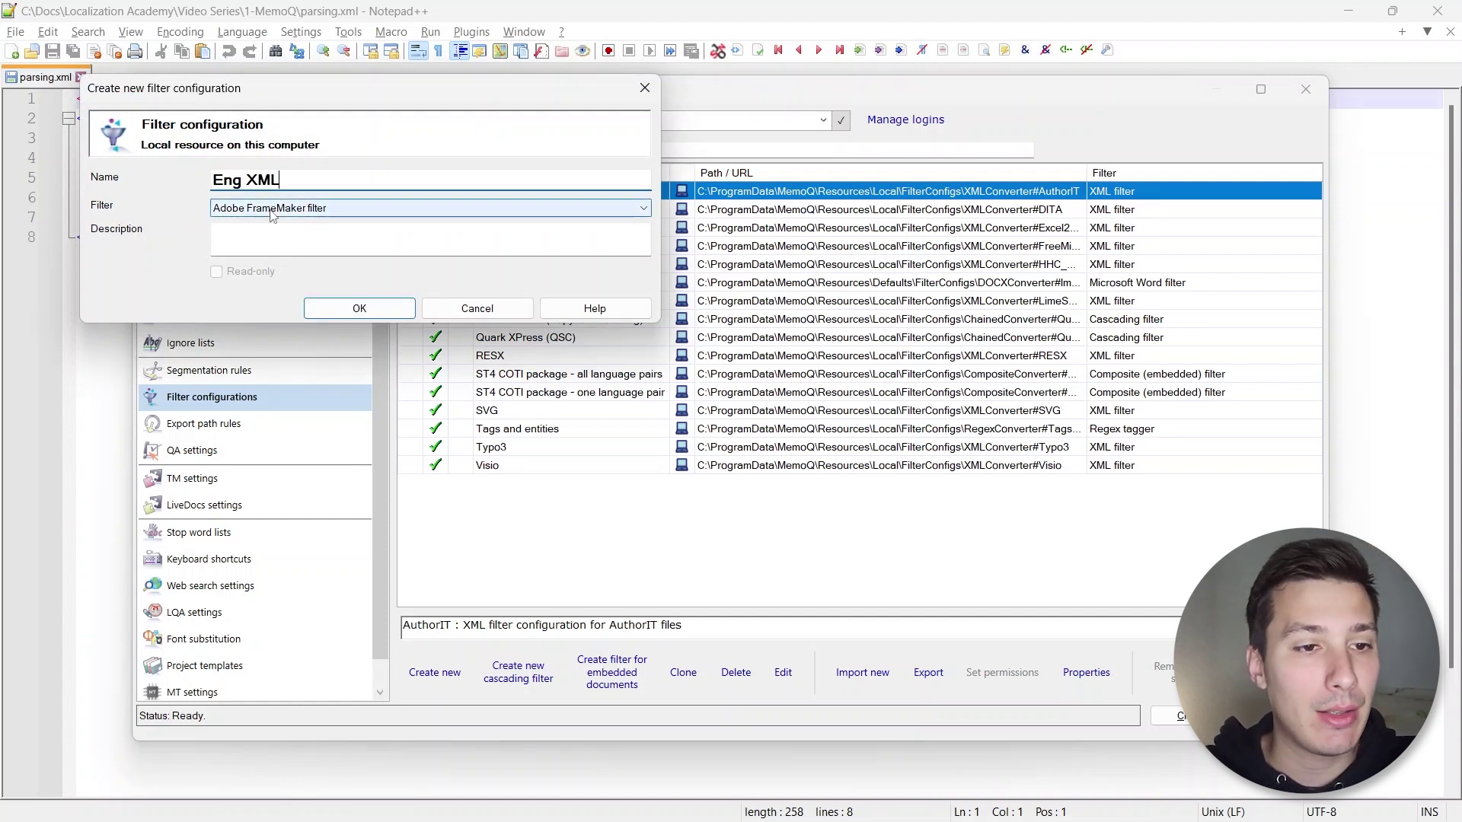
pyautogui.click(510, 208)
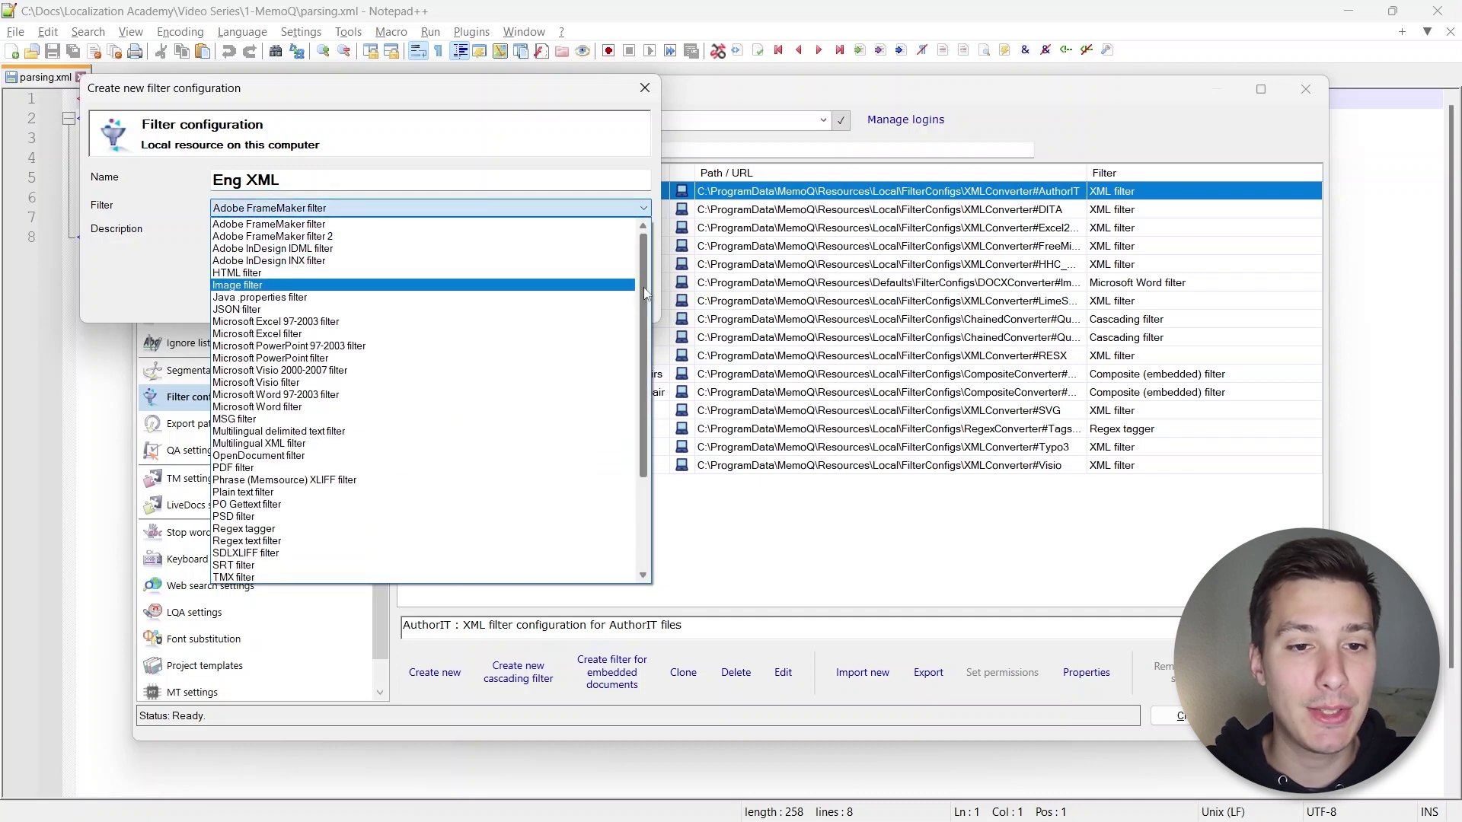
pyautogui.moveTo(642, 286); pyautogui.dragTo(643, 378)
pyautogui.click(236, 553)
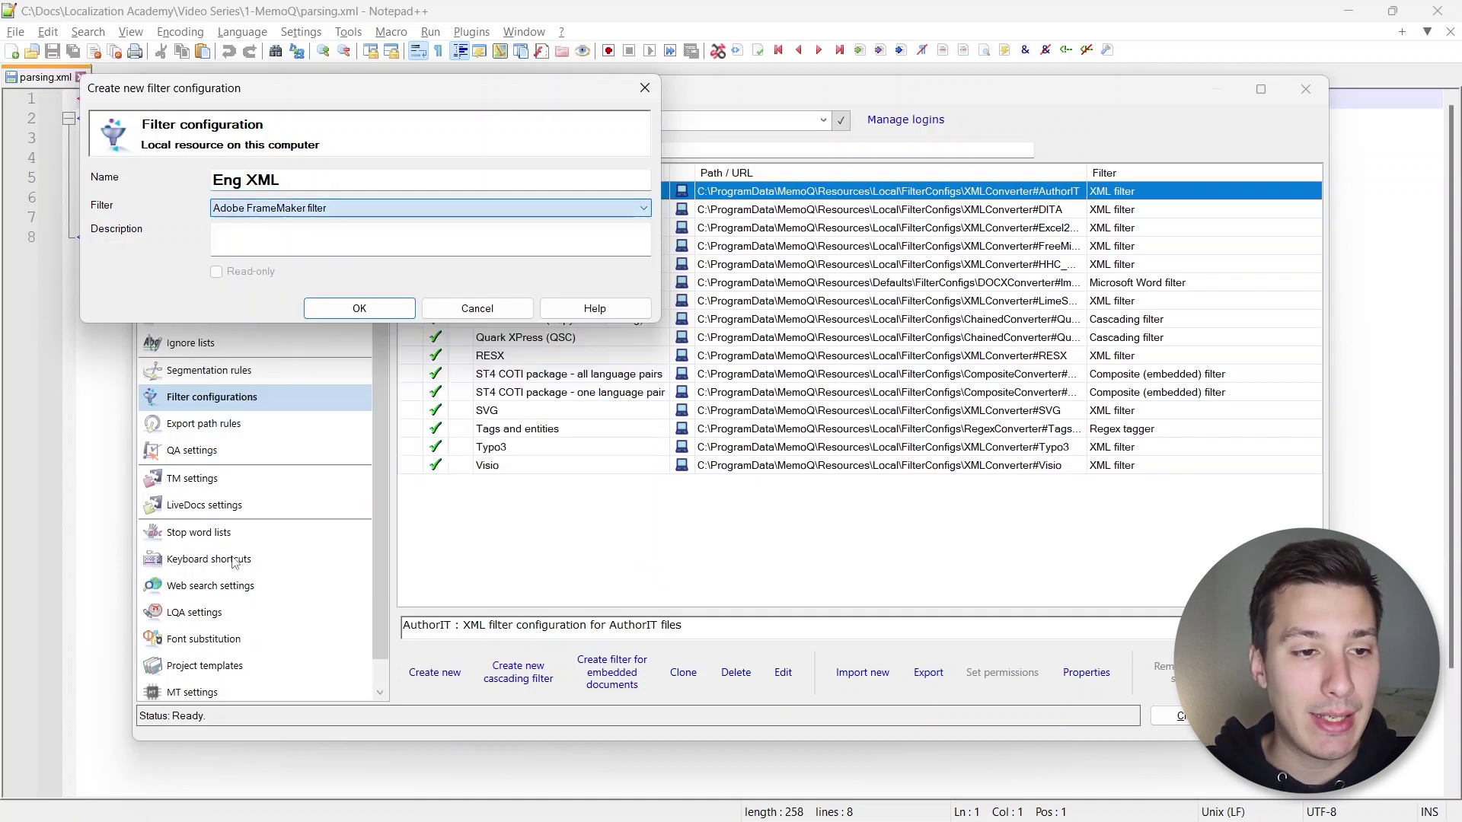
pyautogui.click(256, 244)
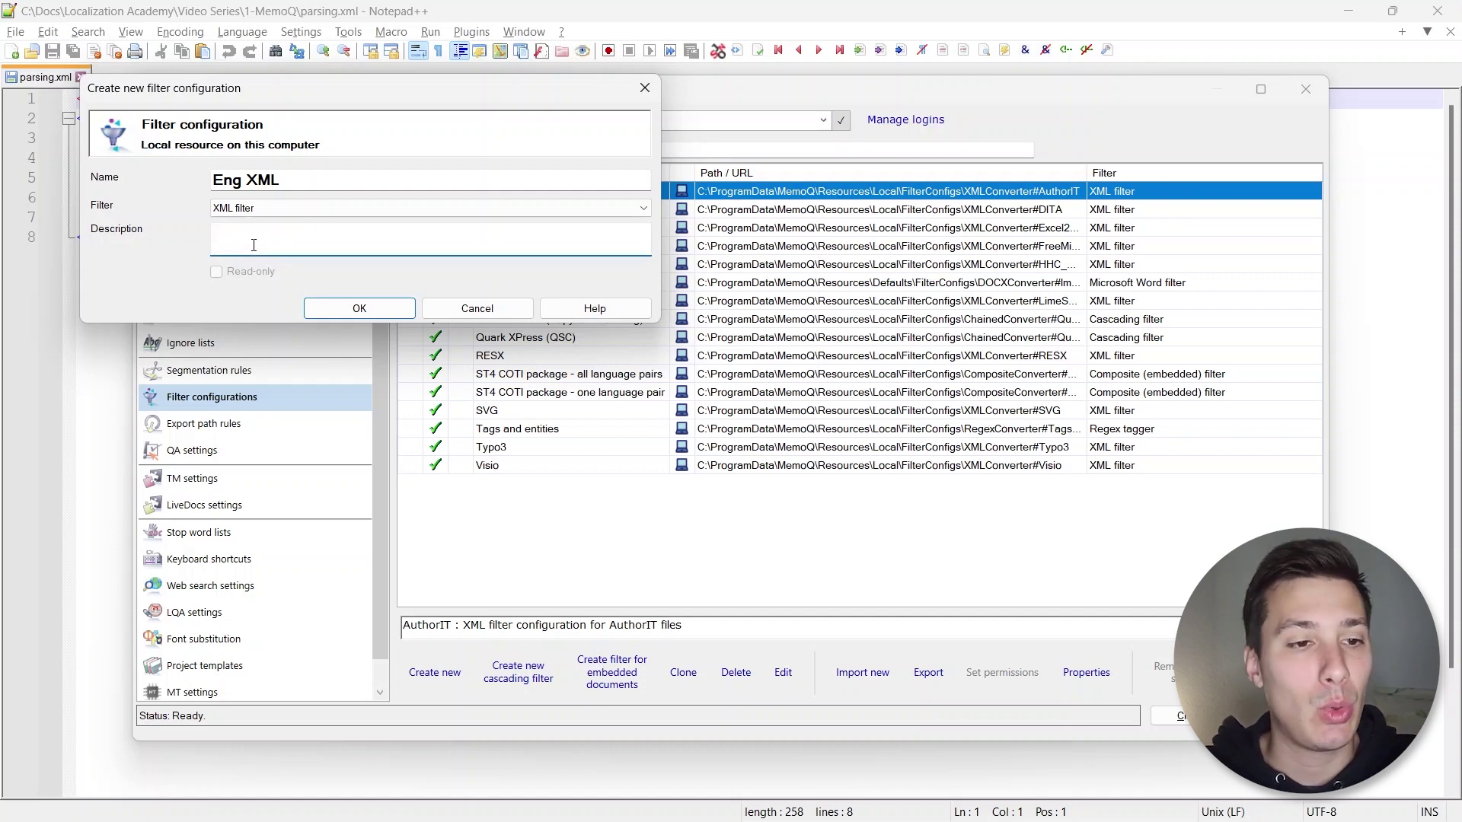
pyautogui.click(359, 309)
# Open the Eng XML configuration for editing and set its default encoding to Unicode (UTF-8)
pyautogui.click(503, 230)
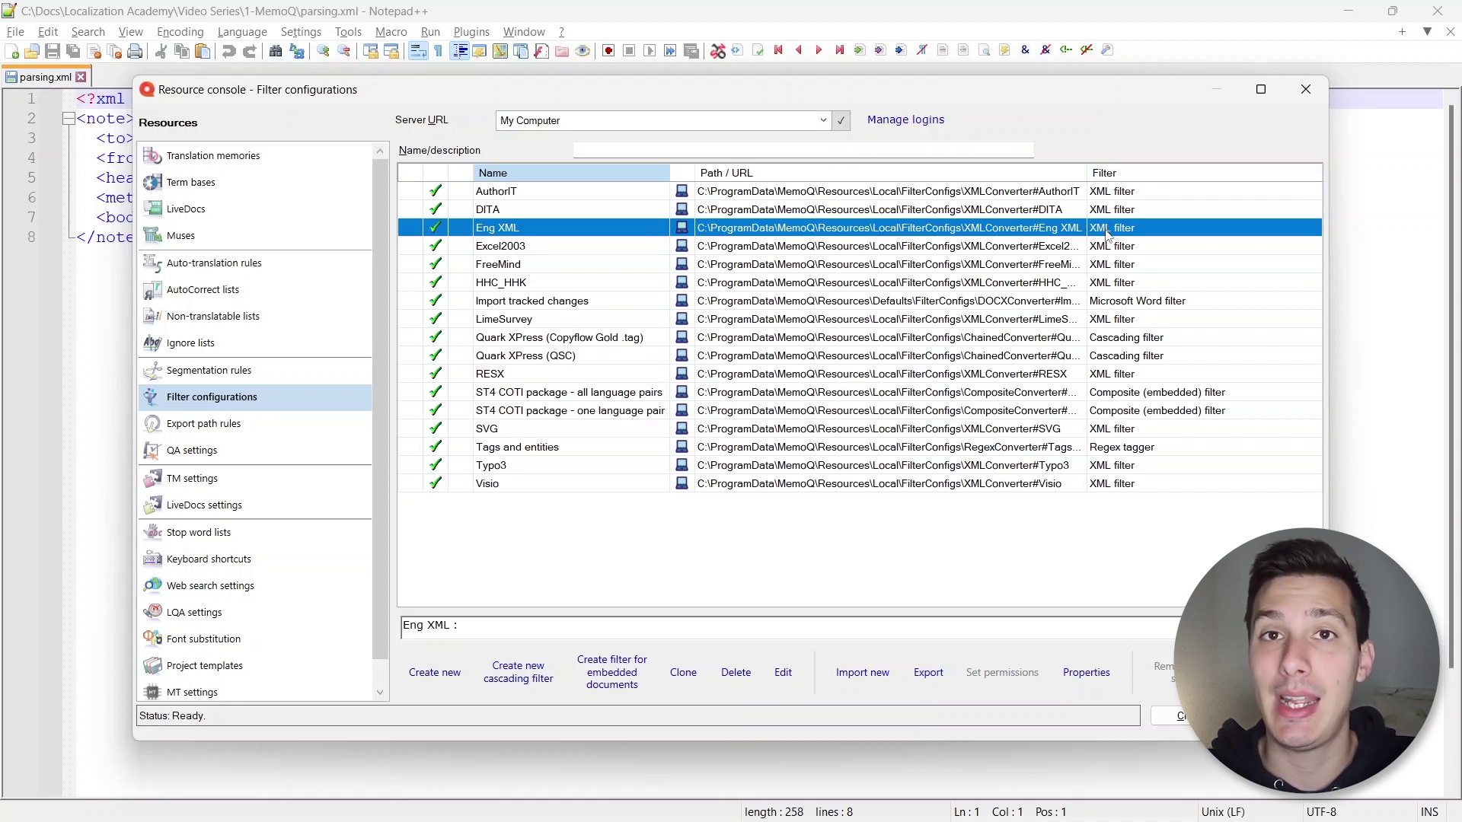
pyautogui.rightClick(513, 232)
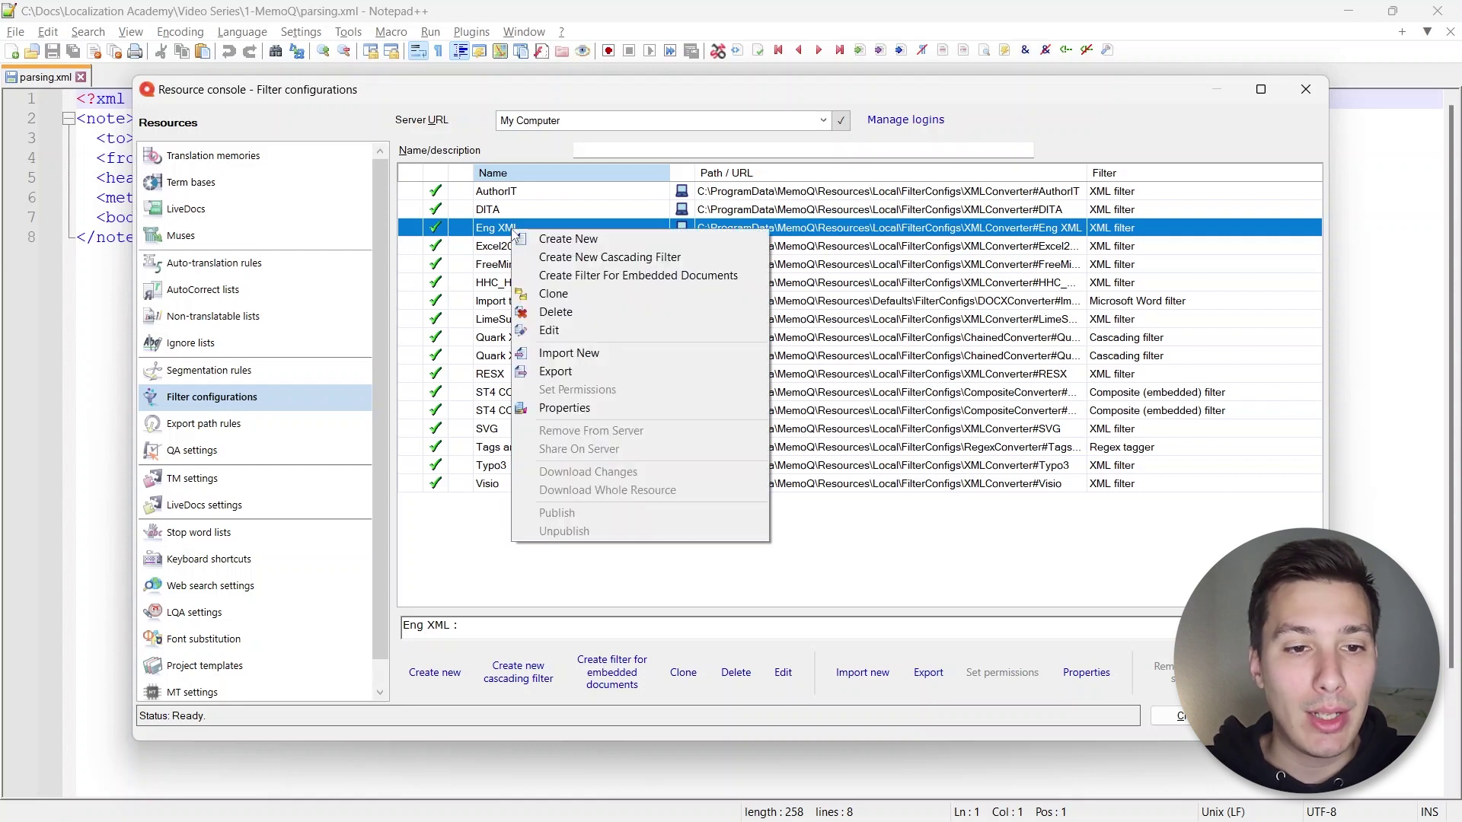
pyautogui.click(574, 329)
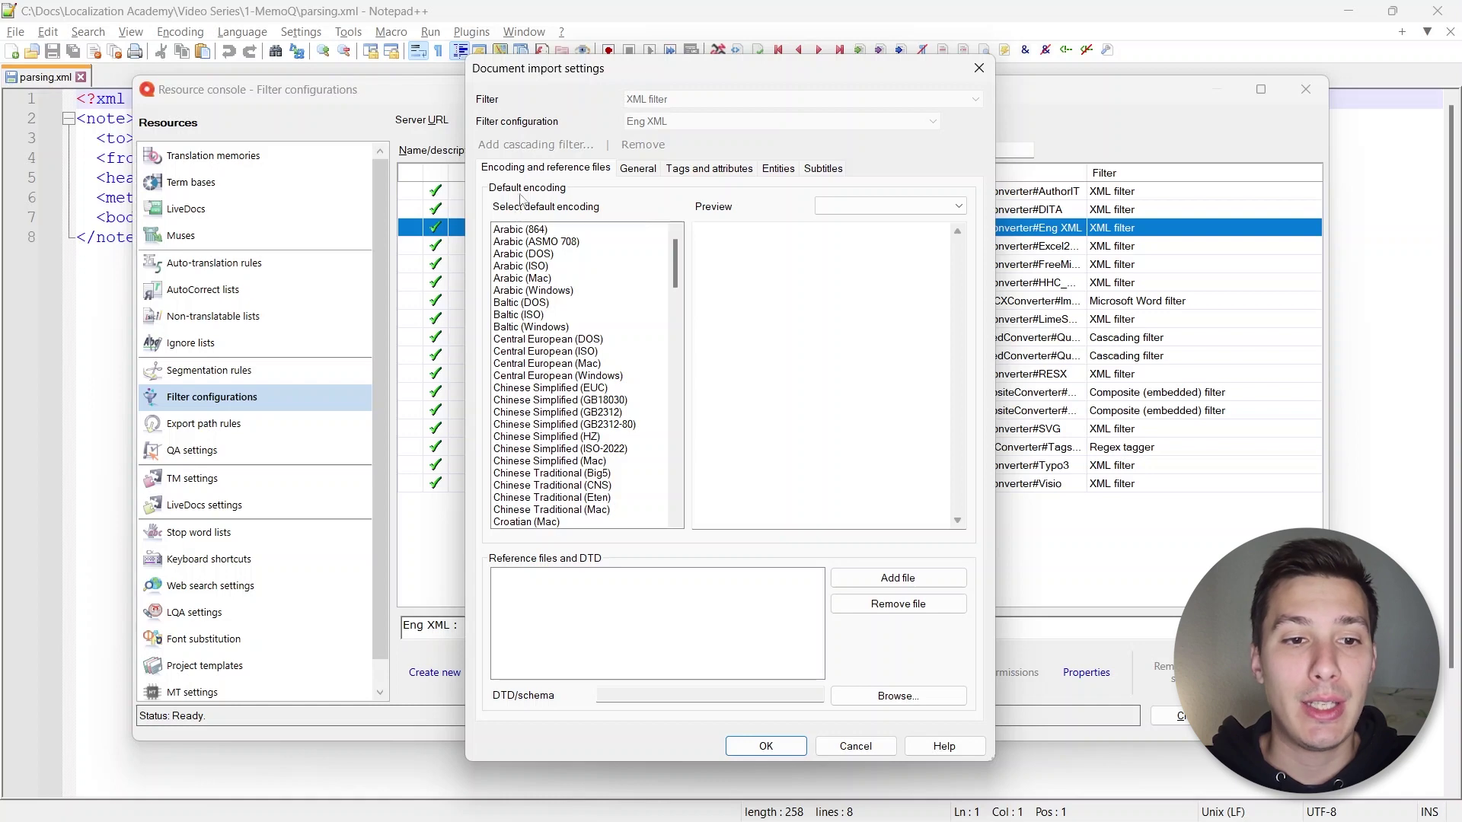
pyautogui.moveTo(677, 279); pyautogui.dragTo(684, 514)
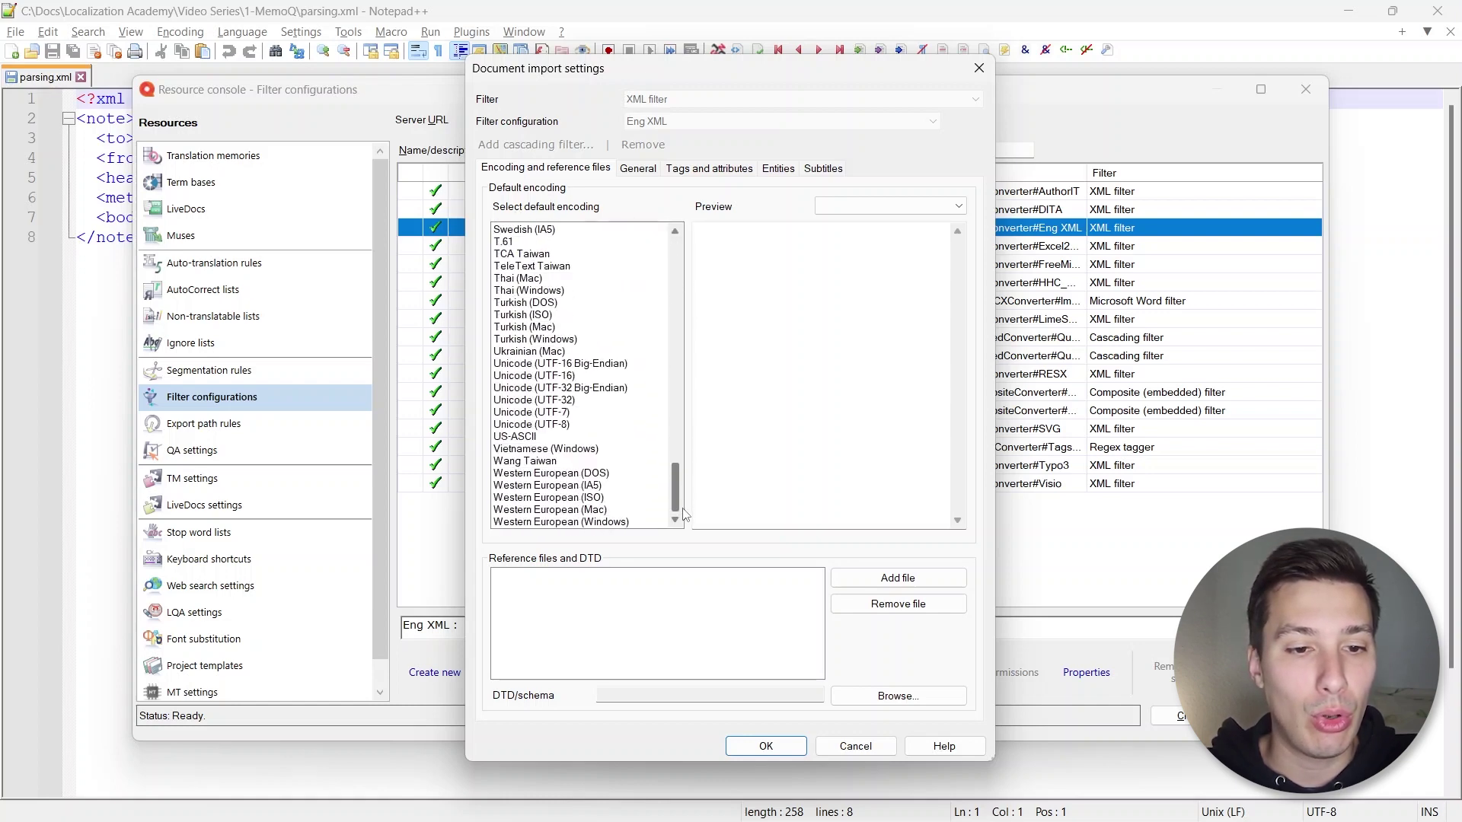
pyautogui.click(530, 427)
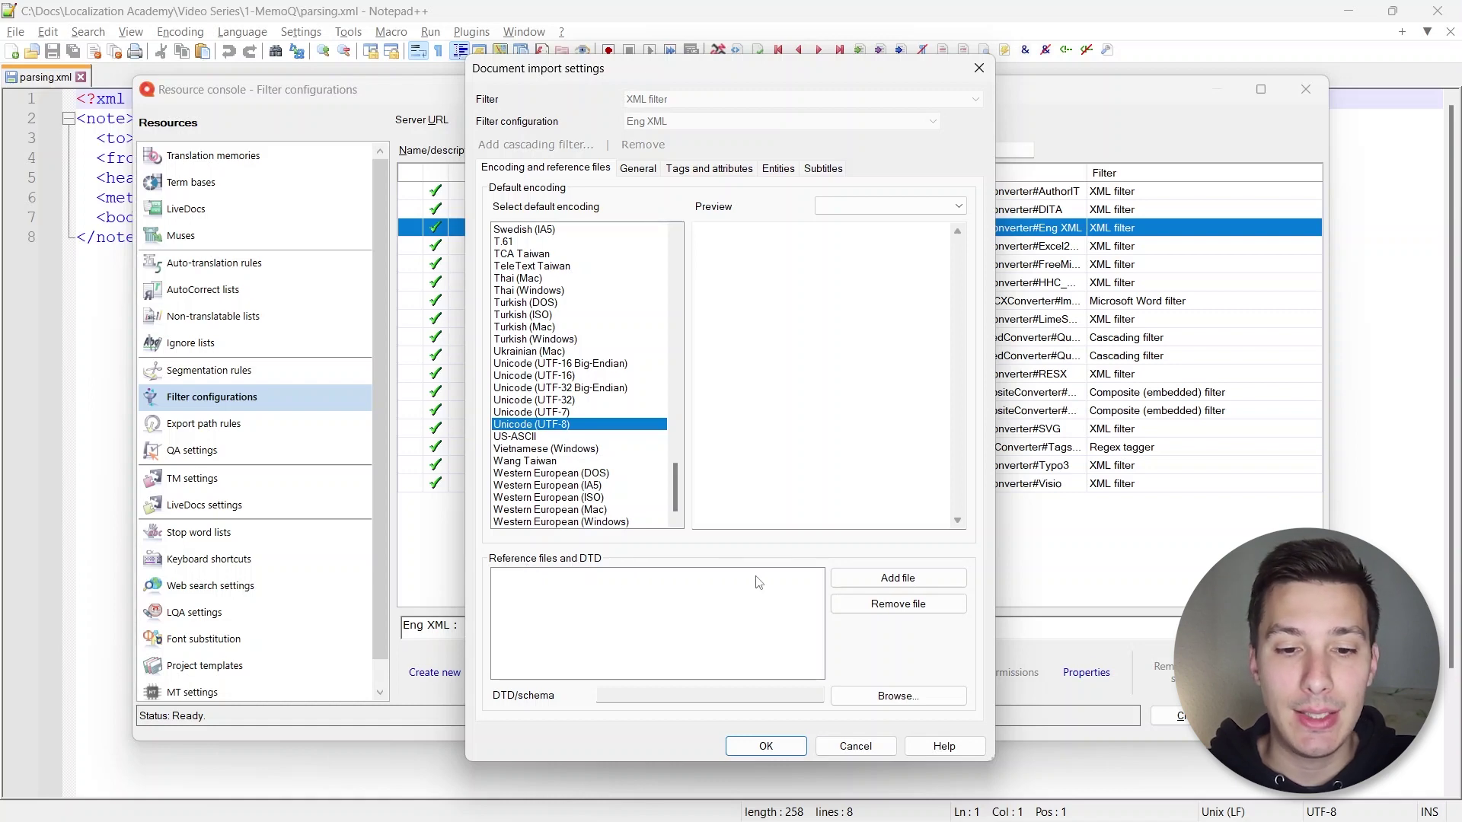
# Add parsing.xml from the 1-MemoQ folder as a reference file of the Eng XML configuration
pyautogui.click(889, 580)
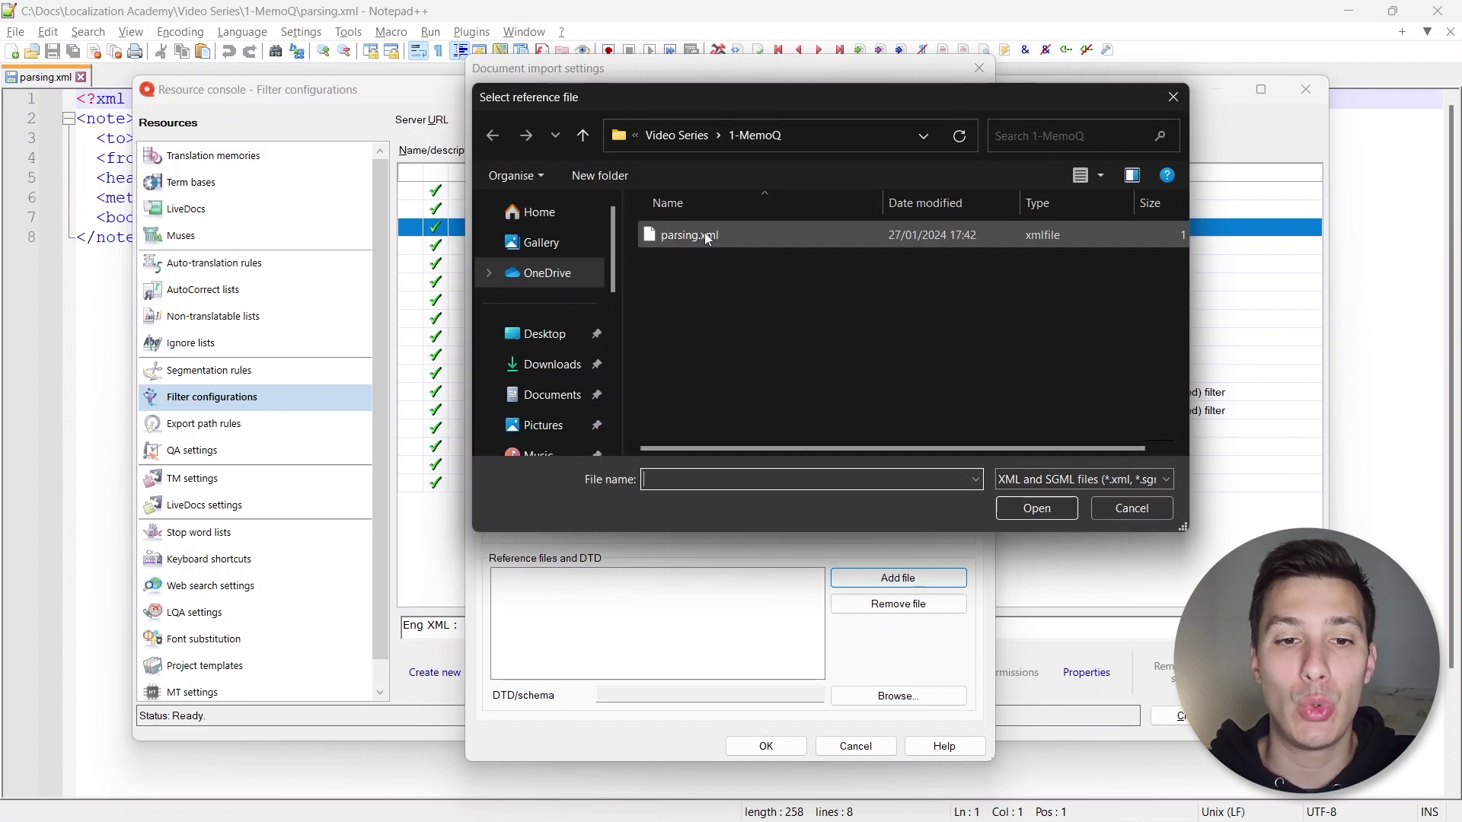
pyautogui.doubleClick(705, 234)
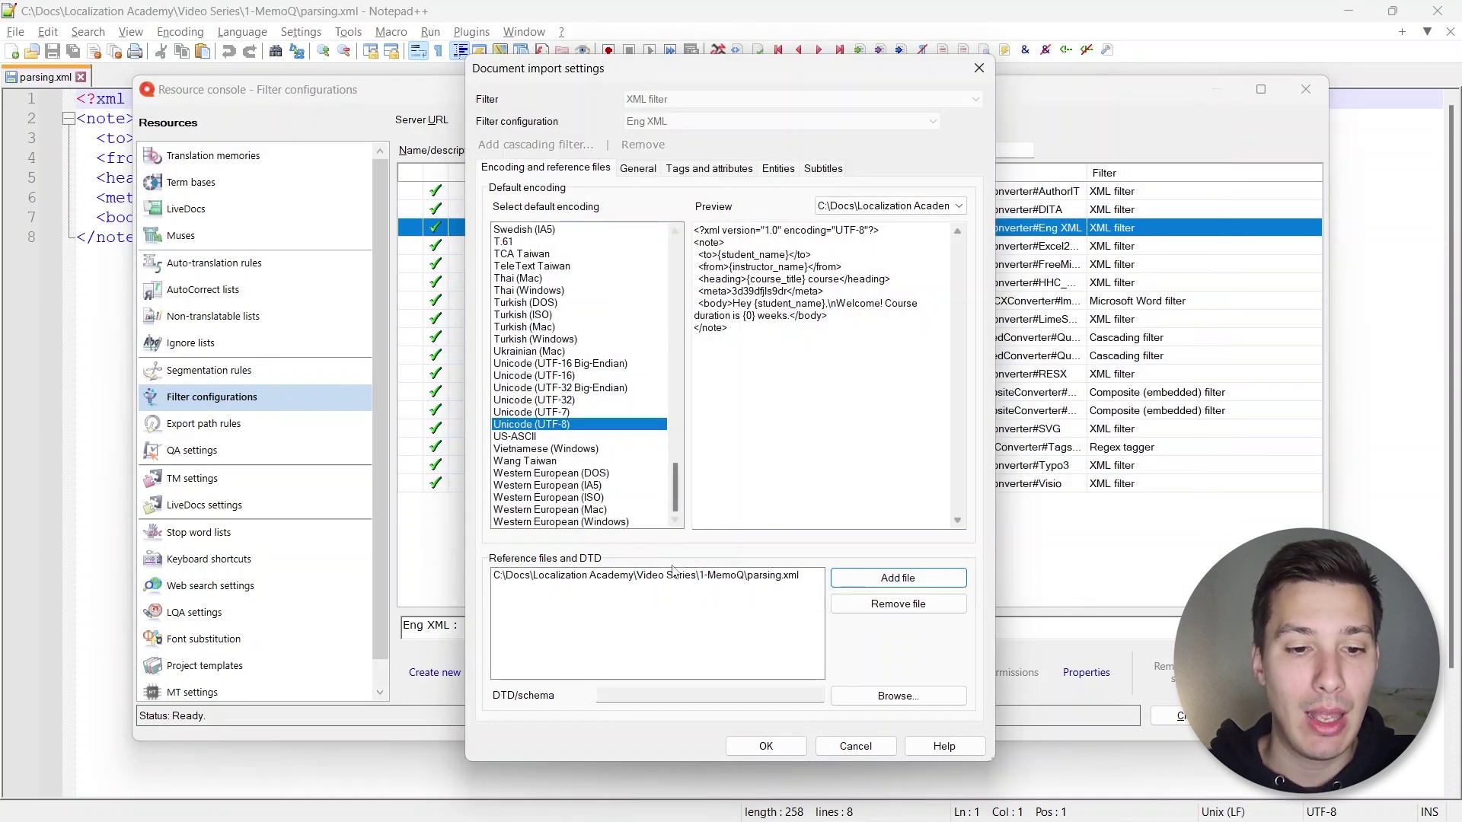
pyautogui.click(665, 576)
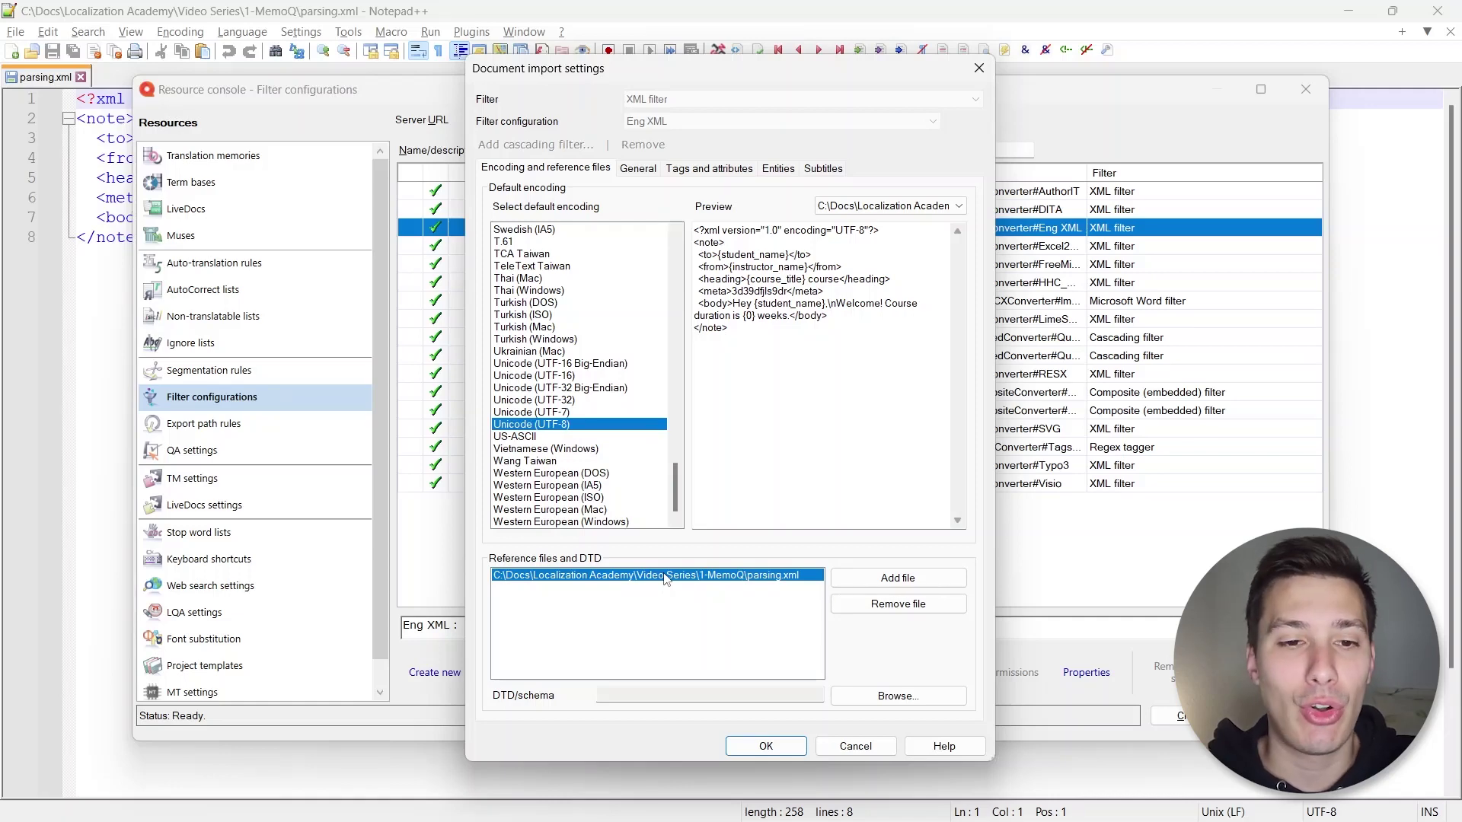
# Disable writing the BOM to Unicode-encoded files on export and populate the handled tags from the reference file
pyautogui.click(638, 169)
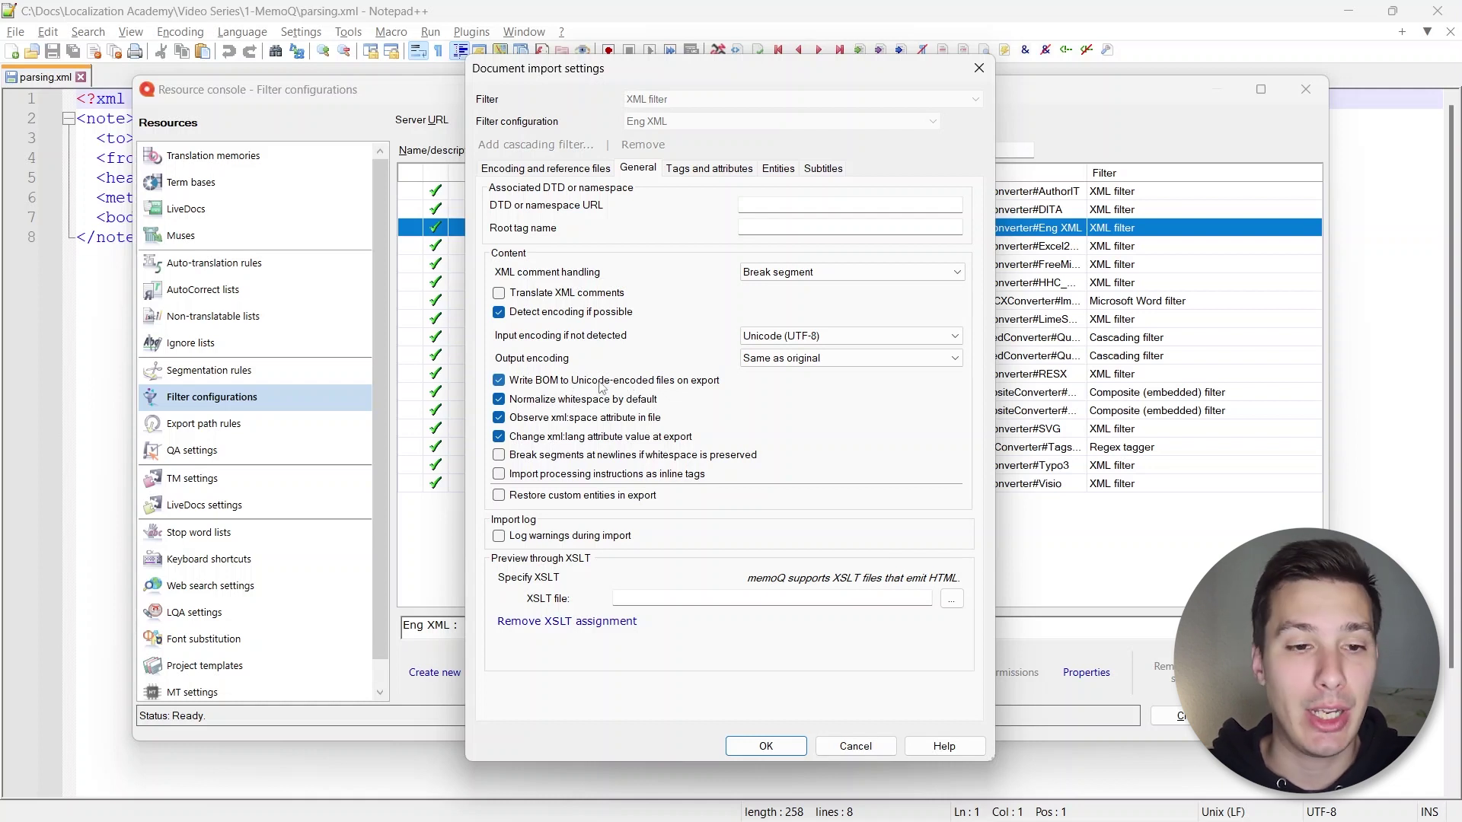
pyautogui.click(537, 383)
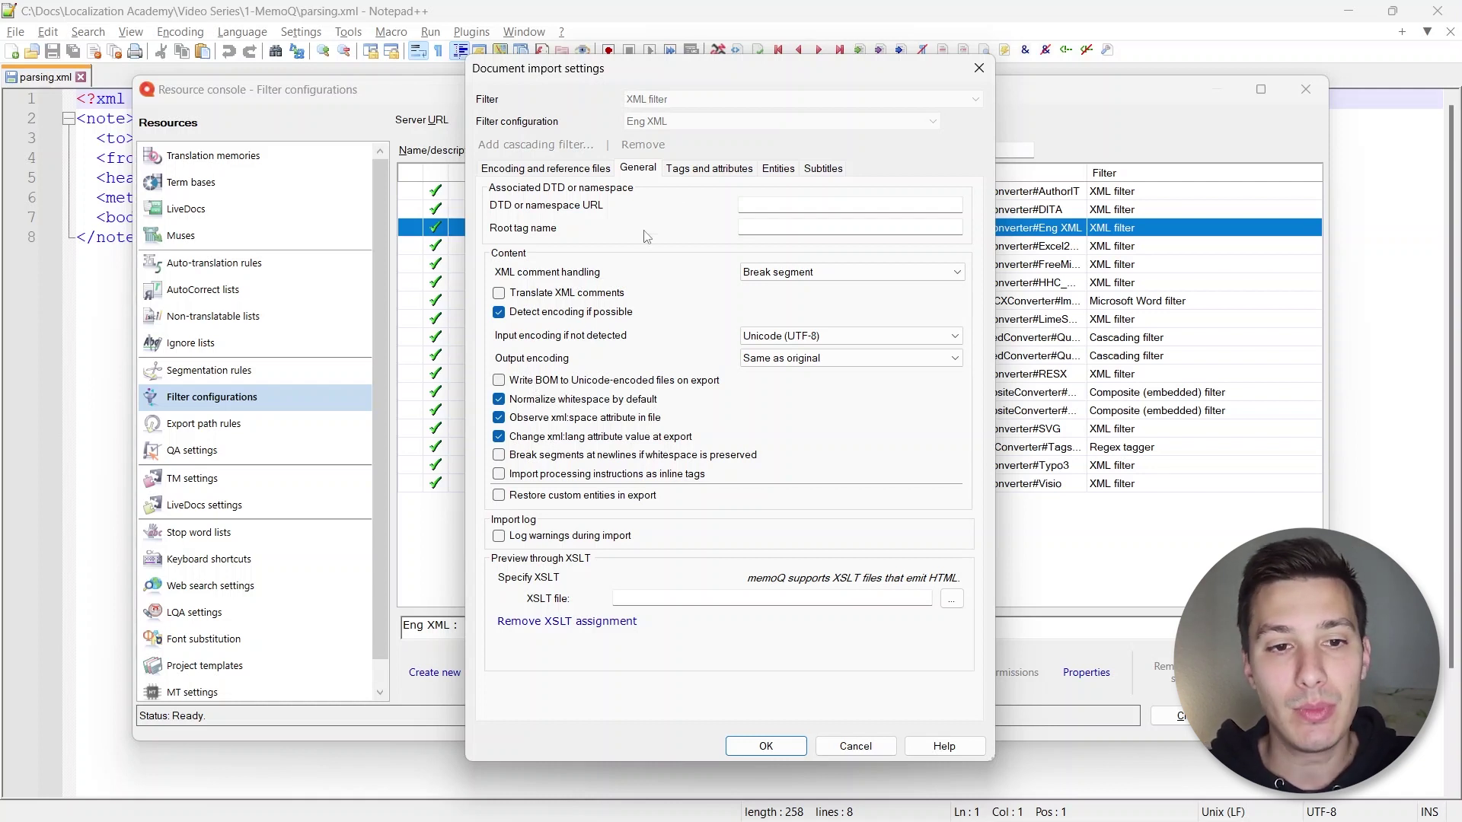
pyautogui.click(692, 171)
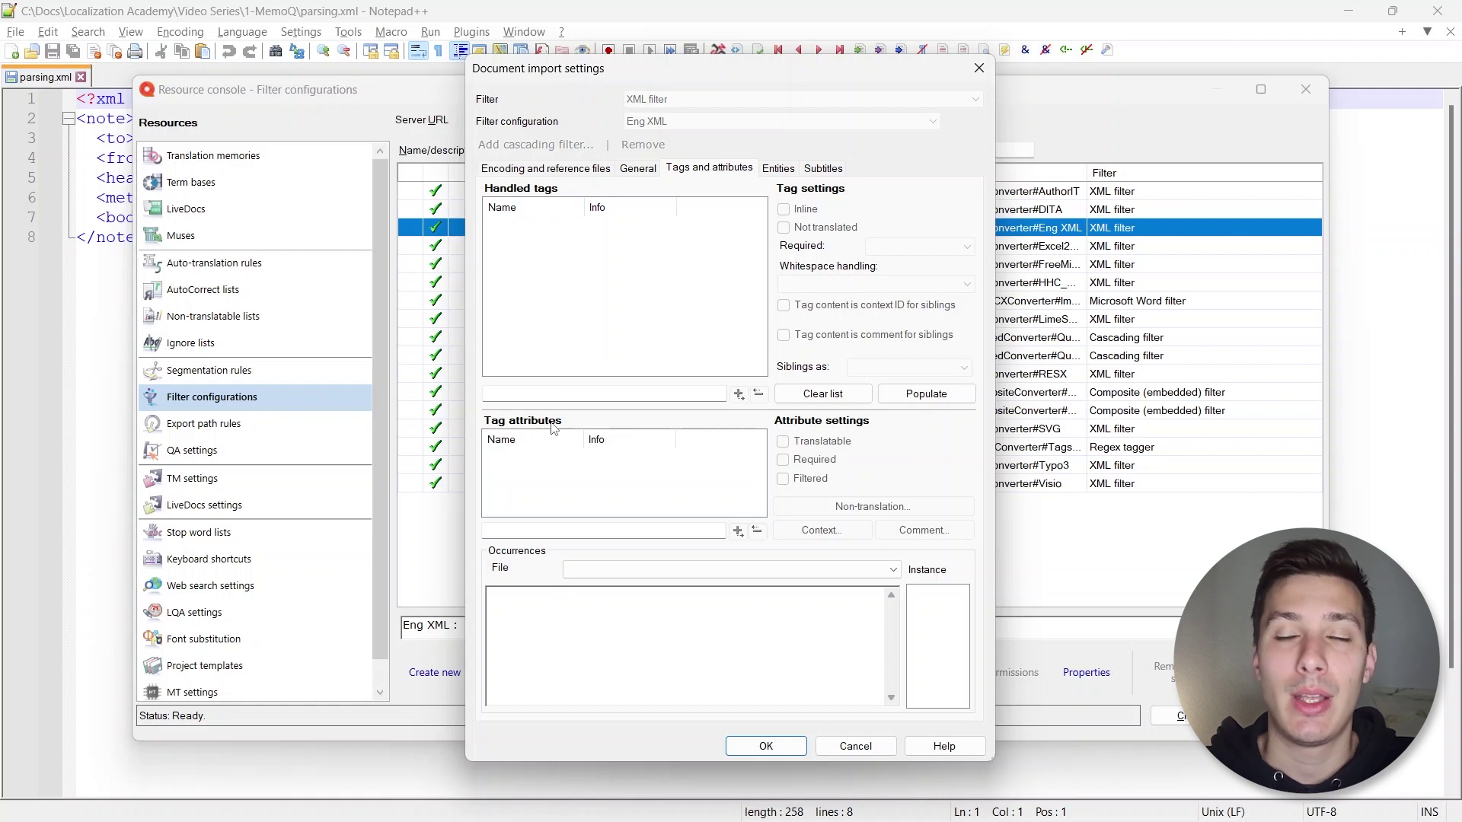
pyautogui.click(919, 403)
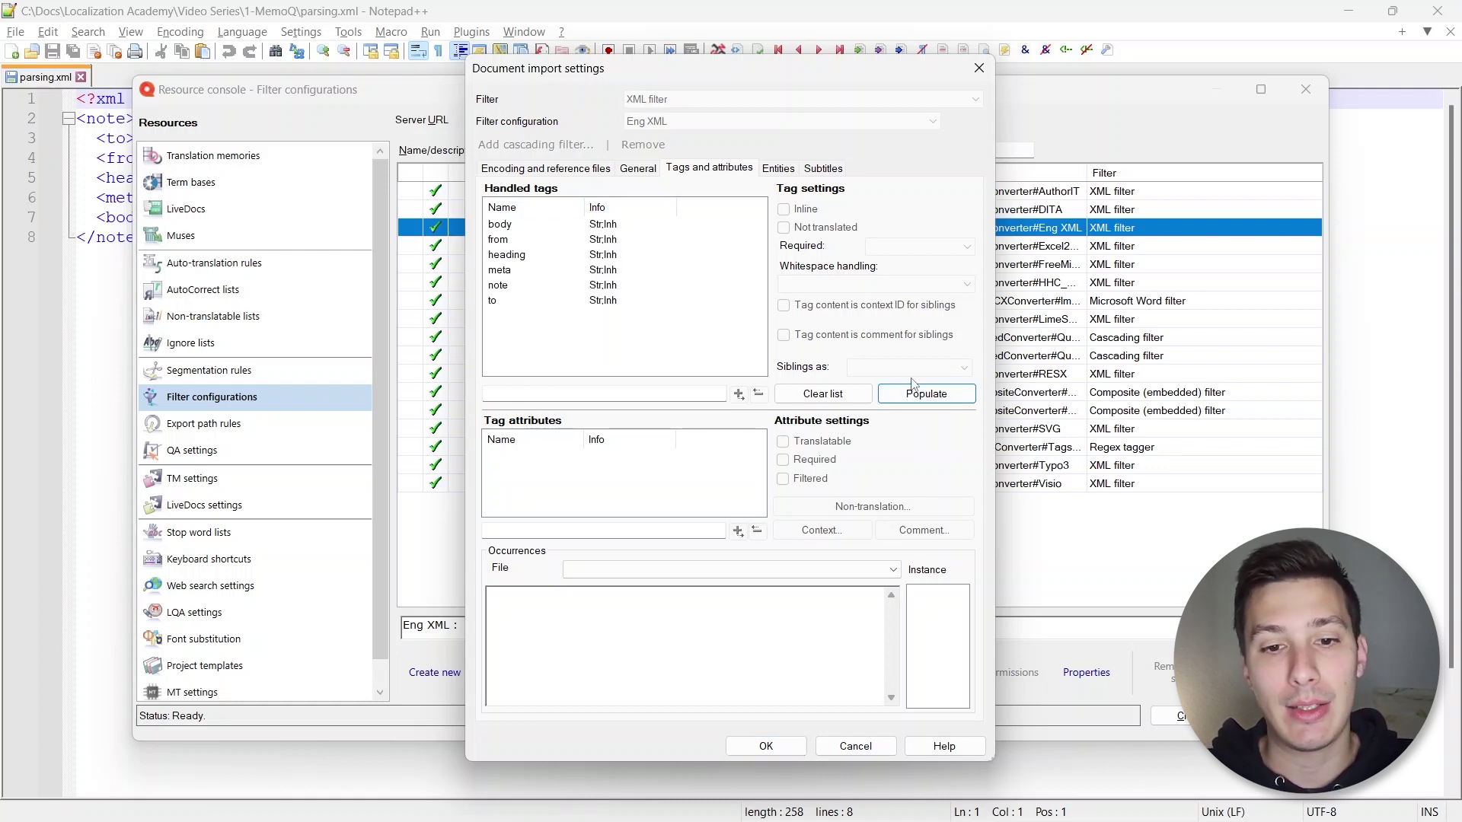
# Check the reference file entry again and view the body tag's settings and occurrence
pyautogui.click(574, 170)
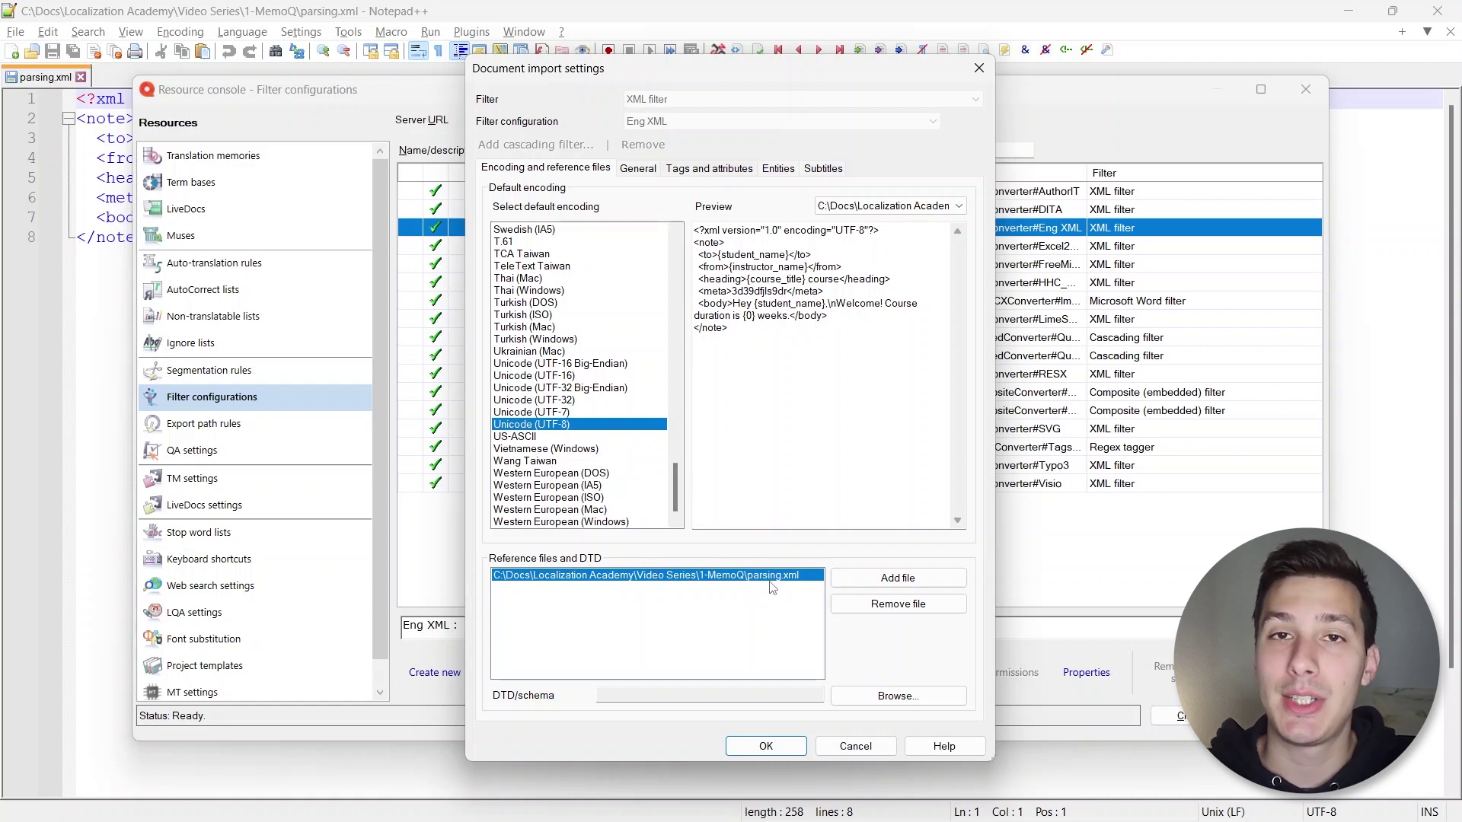
pyautogui.click(698, 169)
pyautogui.click(511, 228)
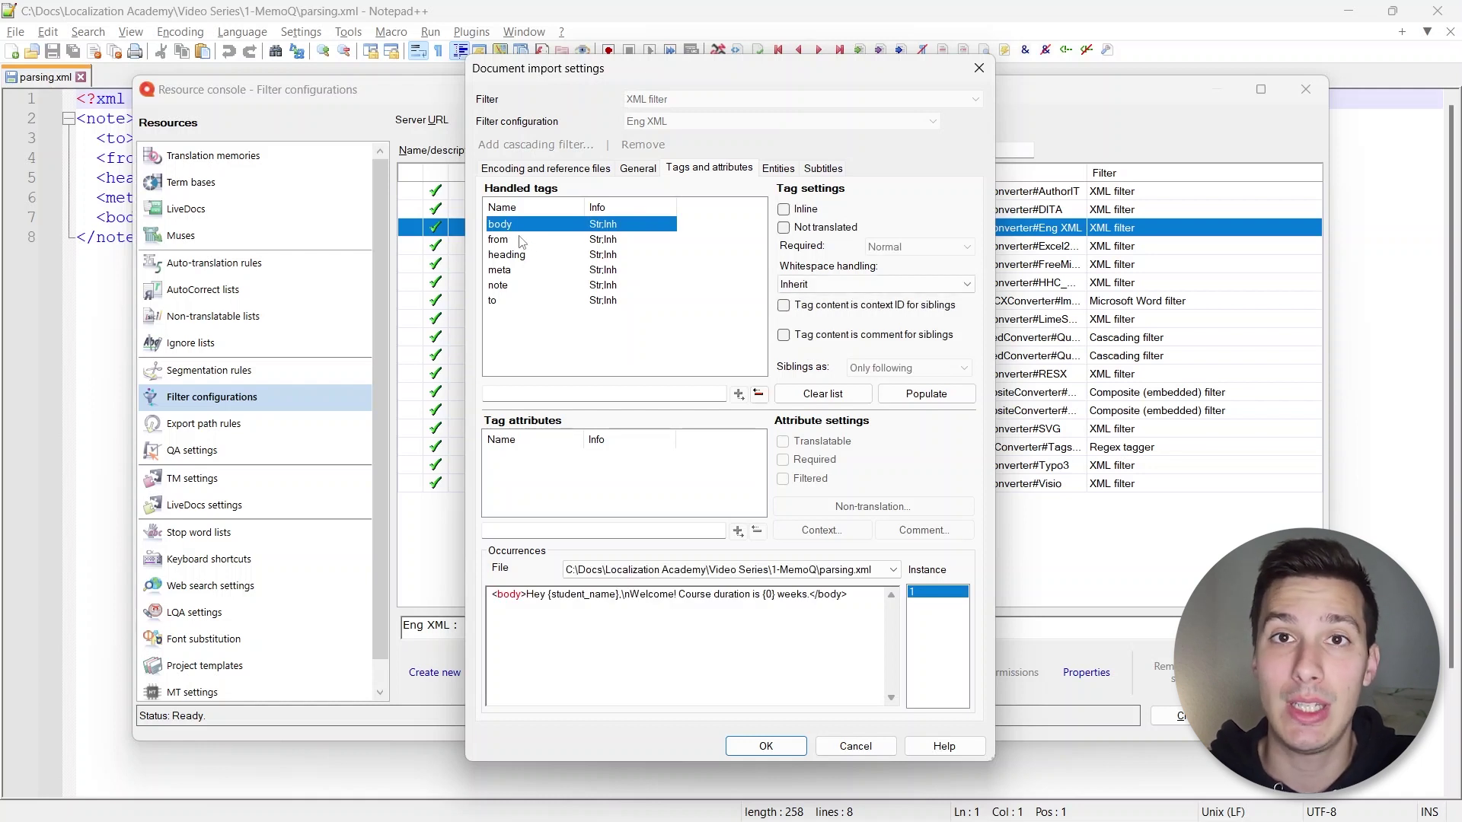
# Switch to Notepad++ and compare the note, to, from, heading, meta and body tags in parsing.xml with memoQ's handled tags
pyautogui.hotkey('alt', 'Tab')
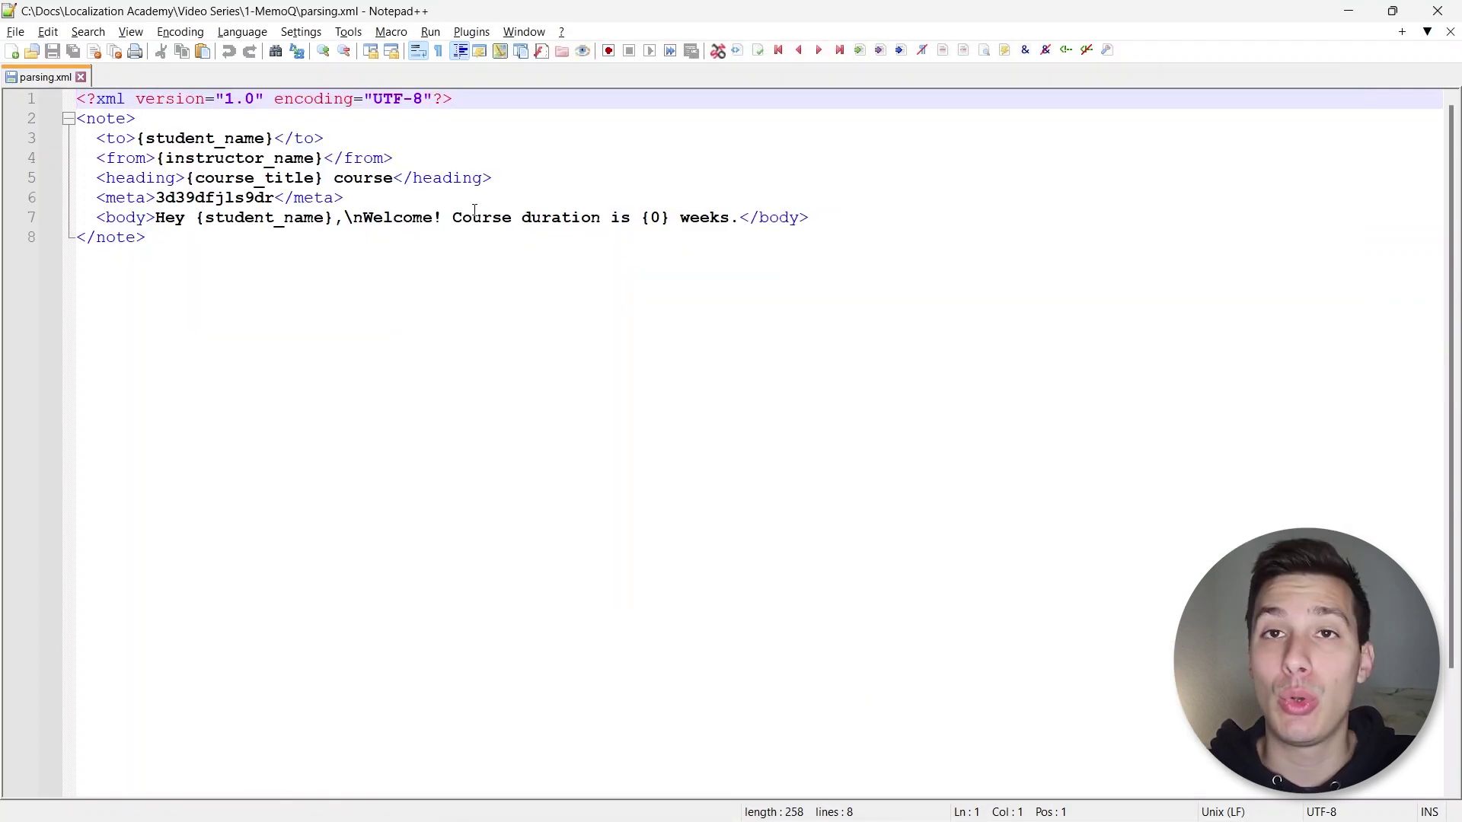
pyautogui.click(110, 120)
pyautogui.click(116, 138)
pyautogui.click(127, 158)
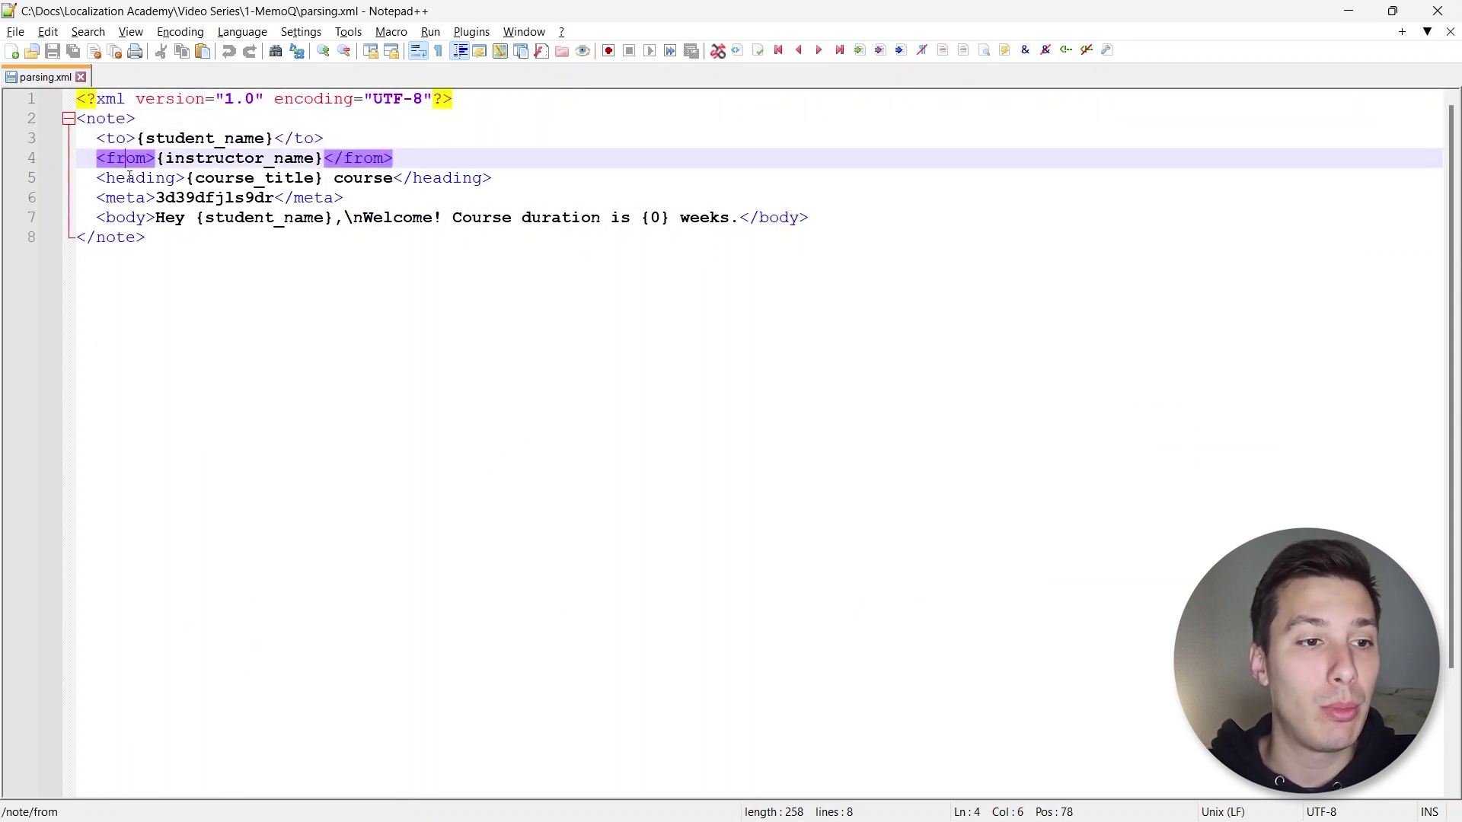
pyautogui.click(129, 177)
pyautogui.click(127, 198)
pyautogui.click(126, 217)
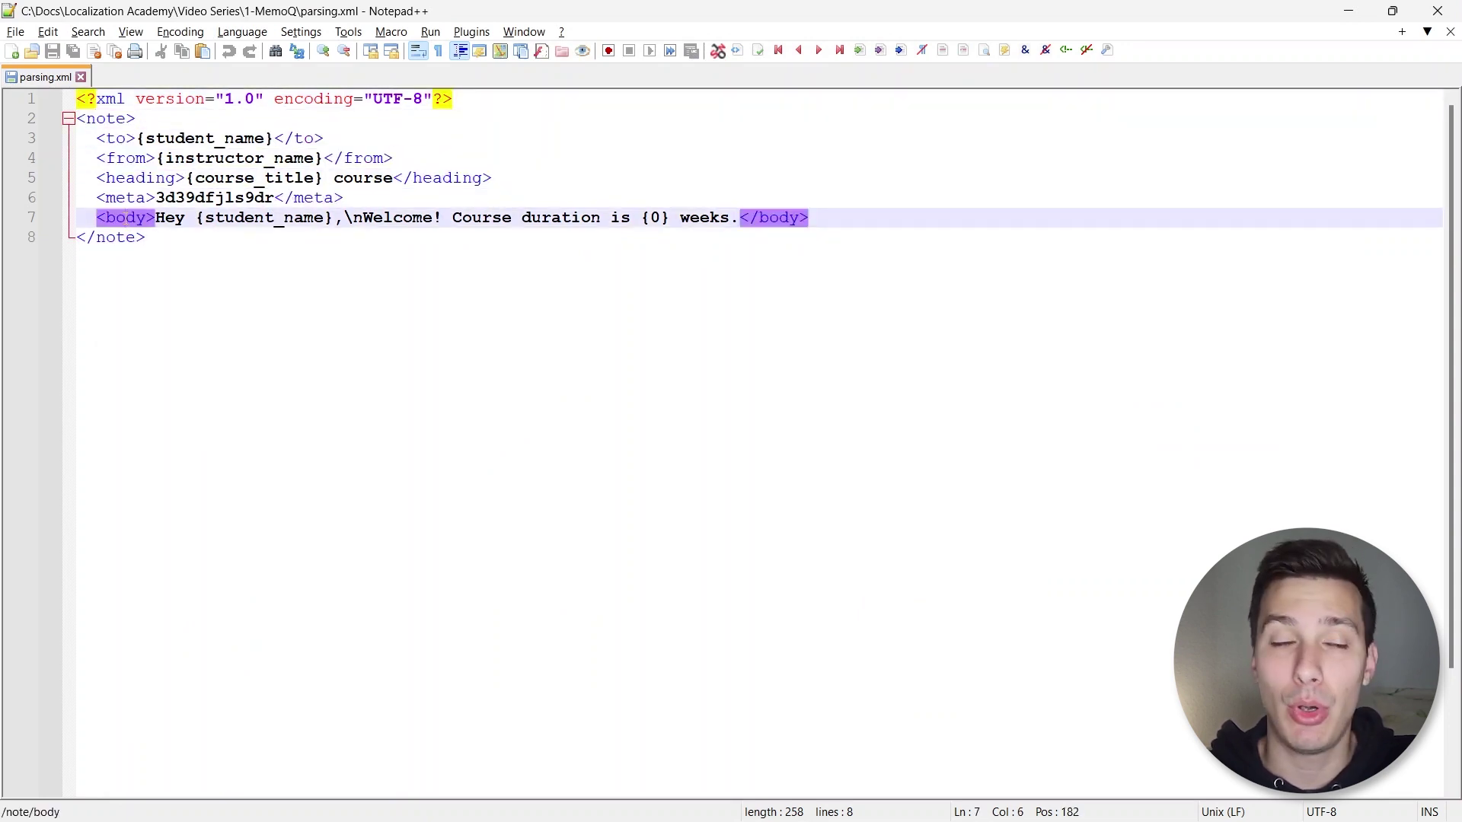
pyautogui.hotkey('alt', 'Tab')
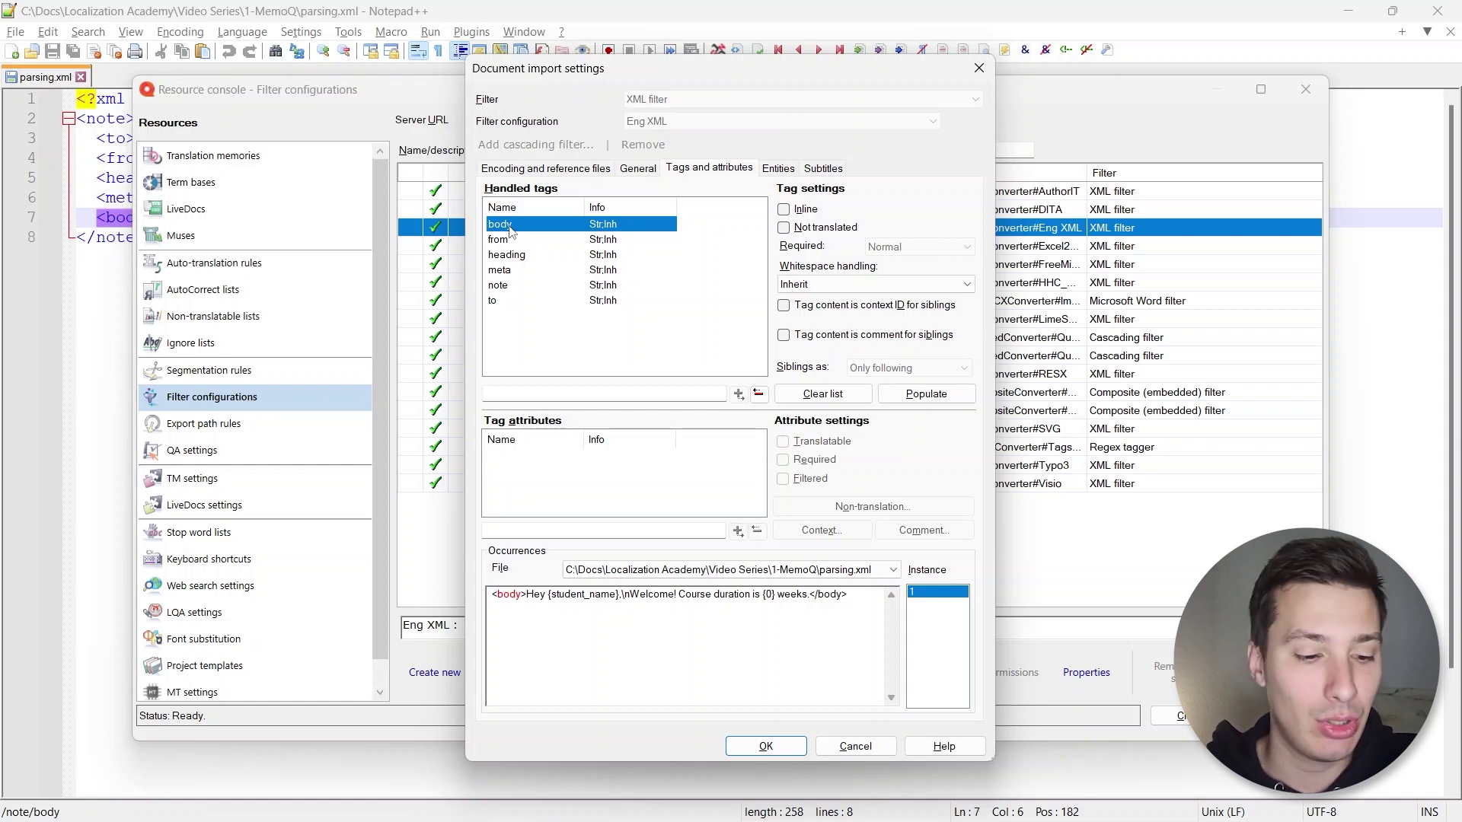
pyautogui.hotkey('alt', 'Tab')
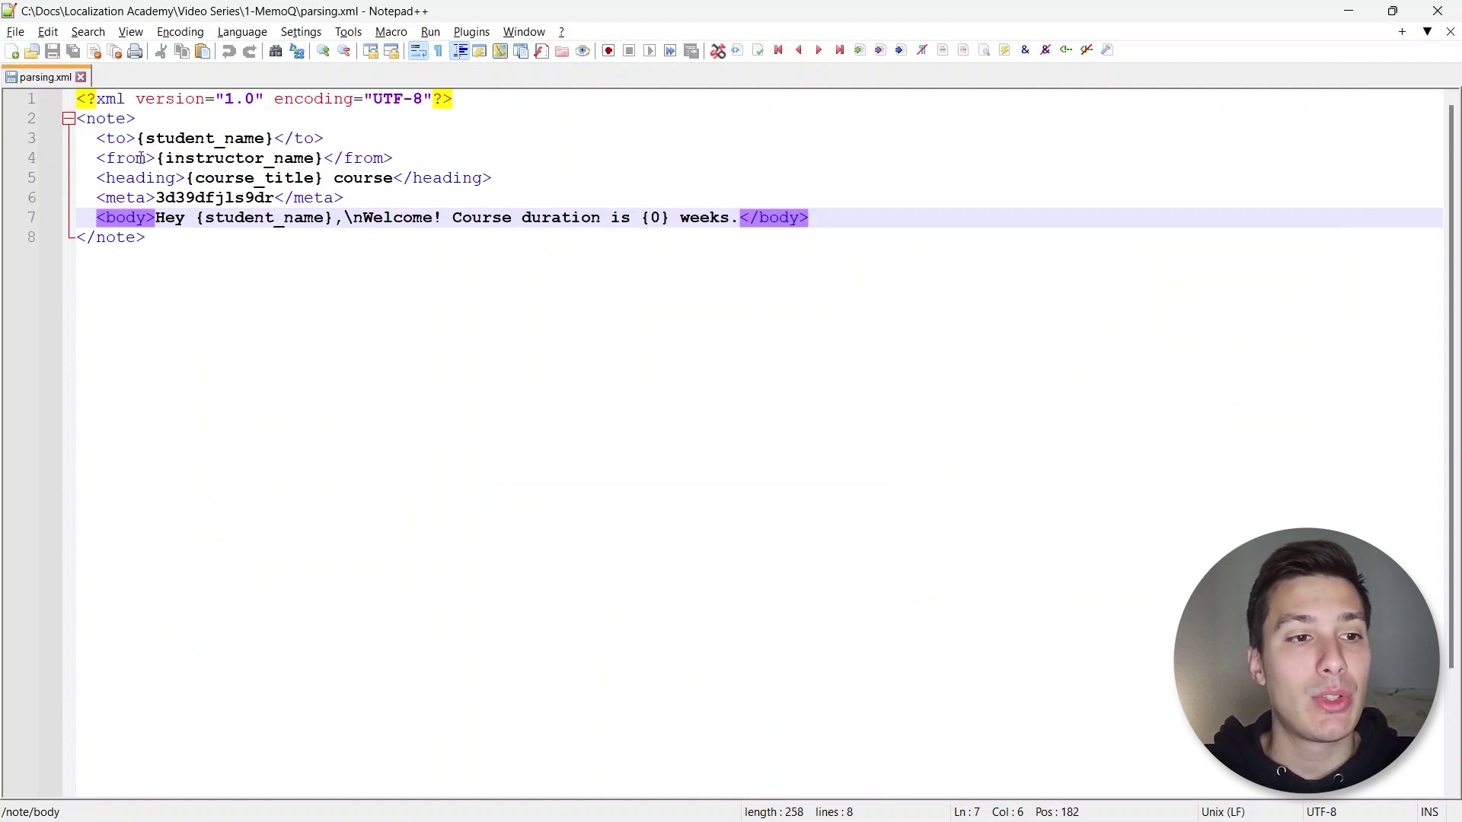
# Examine the to and from tags in parsing.xml and the {student_name} and {instructor_name} placeholders they enclose
pyautogui.click(116, 138)
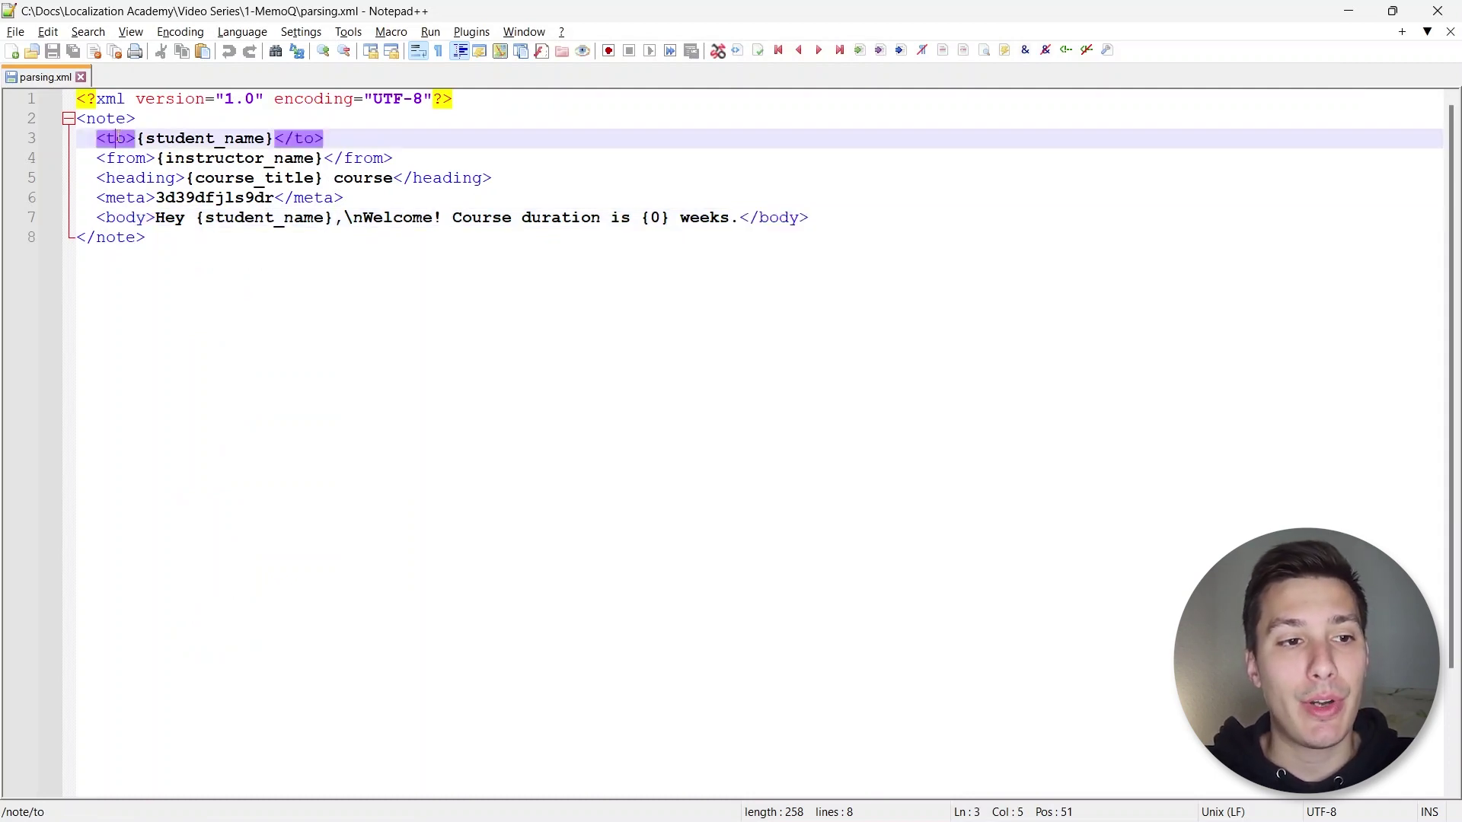
pyautogui.click(116, 158)
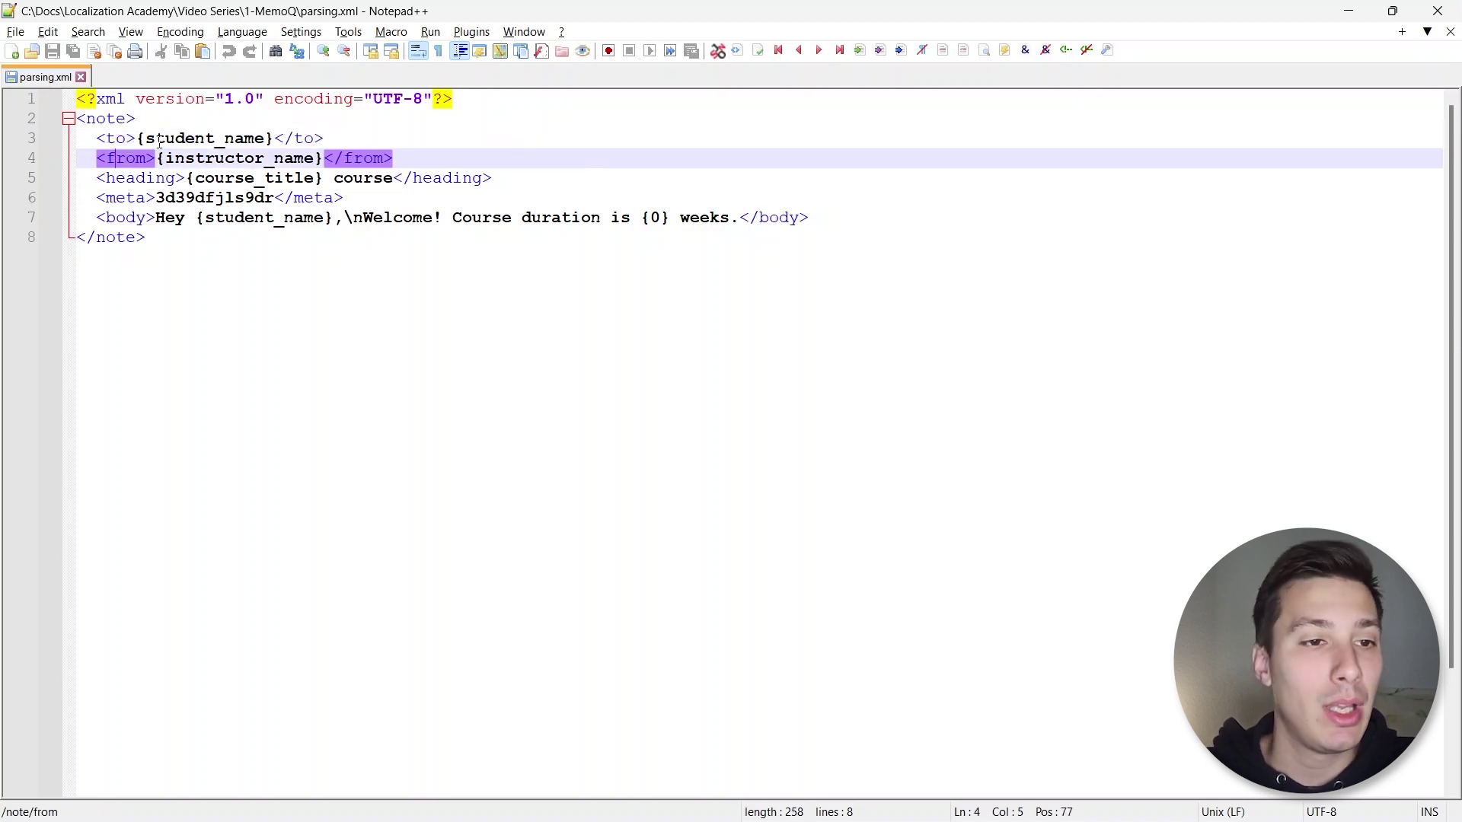
pyautogui.click(138, 138)
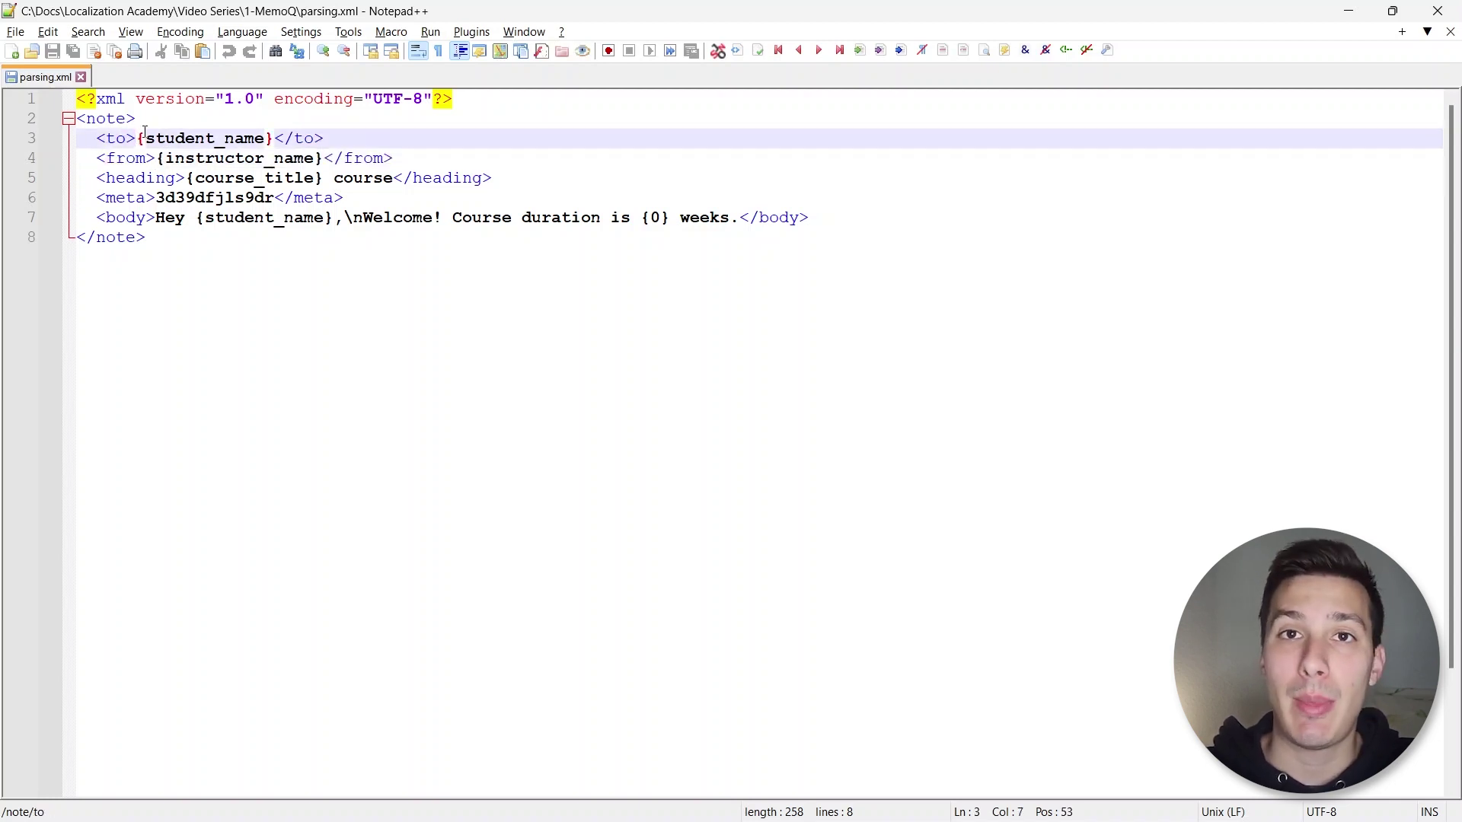
pyautogui.moveTo(131, 139); pyautogui.dragTo(279, 135)
pyautogui.moveTo(157, 159); pyautogui.dragTo(326, 159)
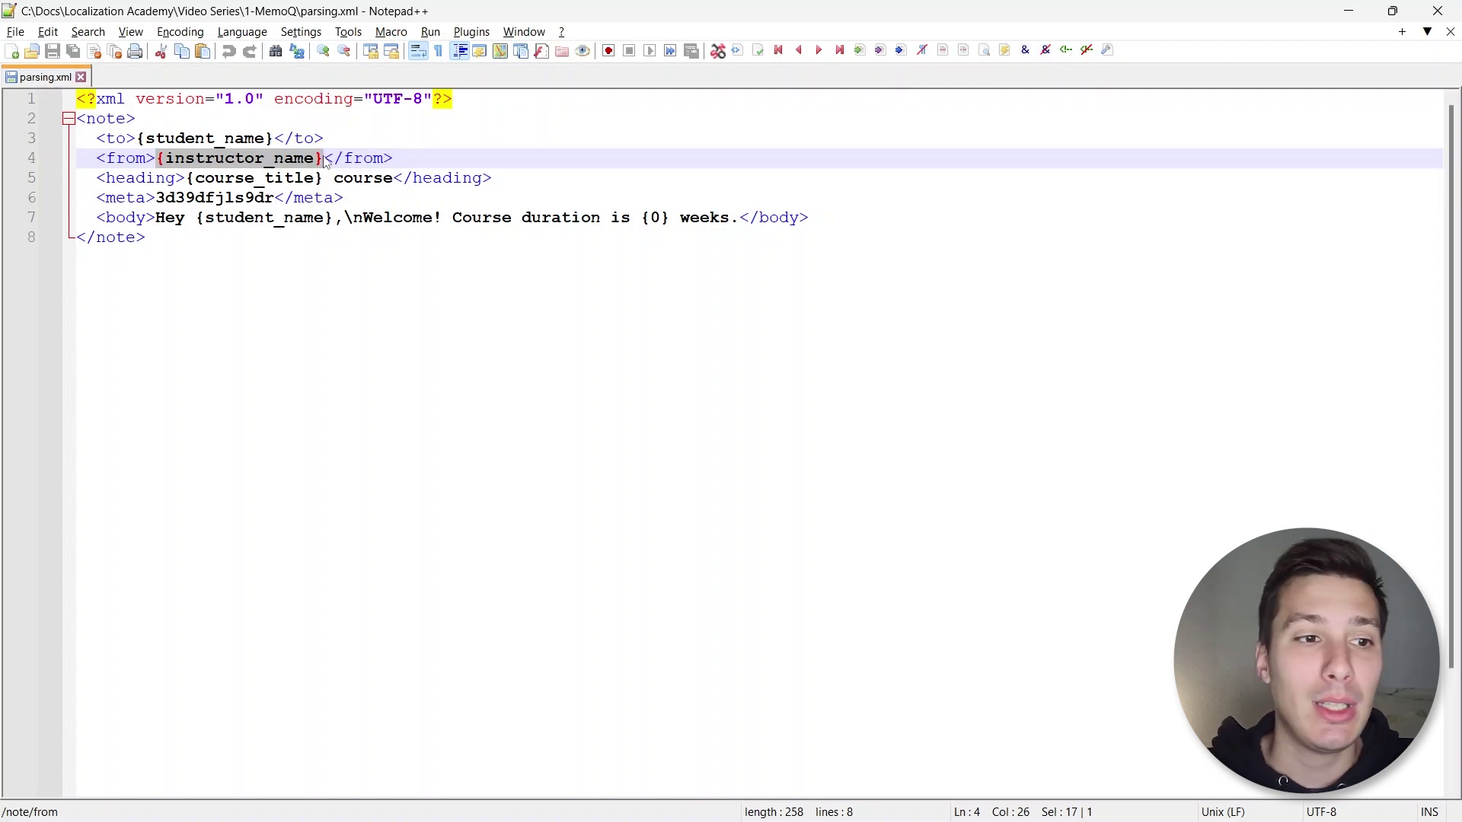
pyautogui.click(106, 138)
pyautogui.click(115, 159)
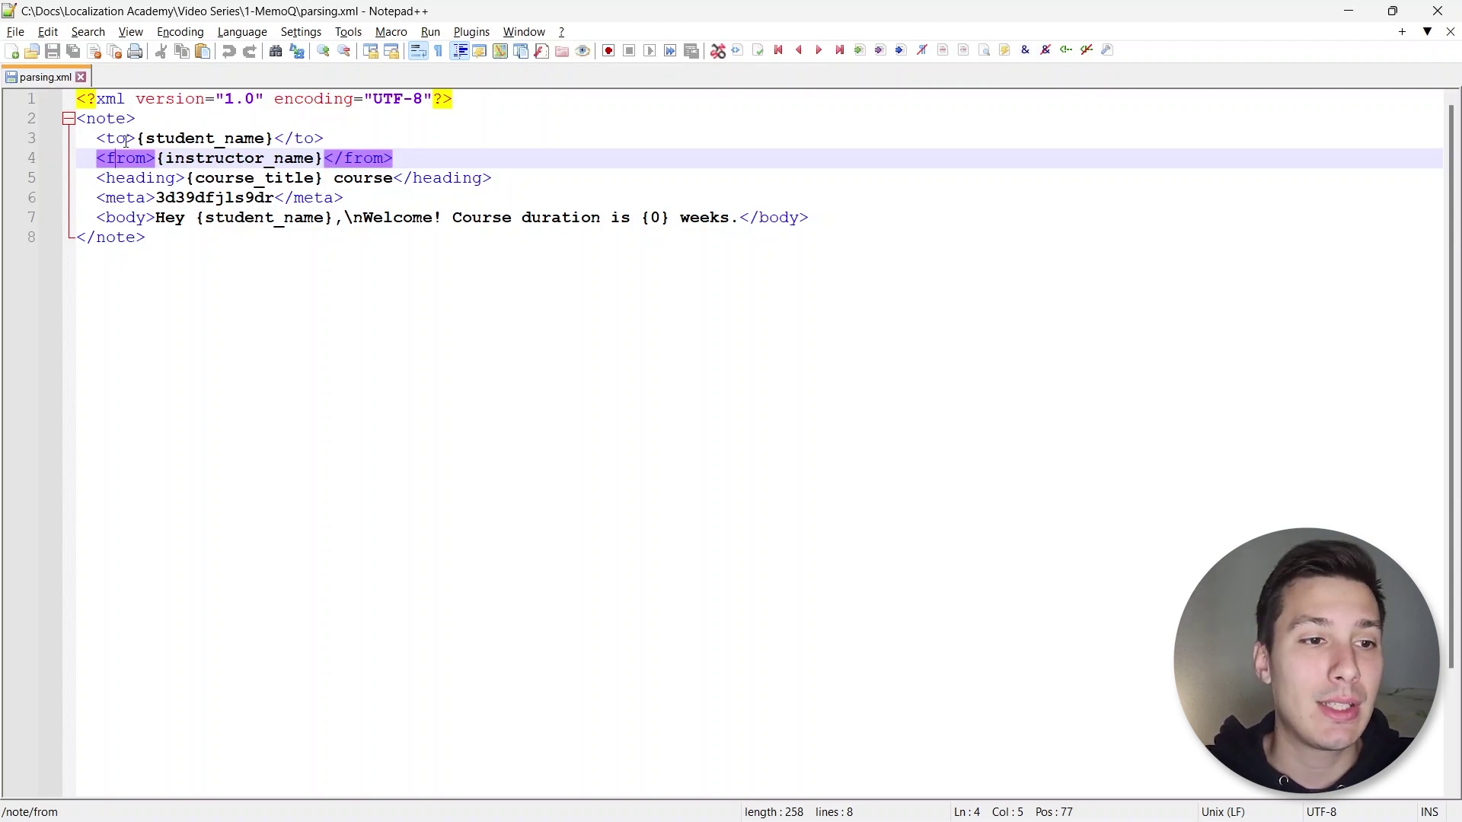
pyautogui.moveTo(137, 140); pyautogui.dragTo(277, 139)
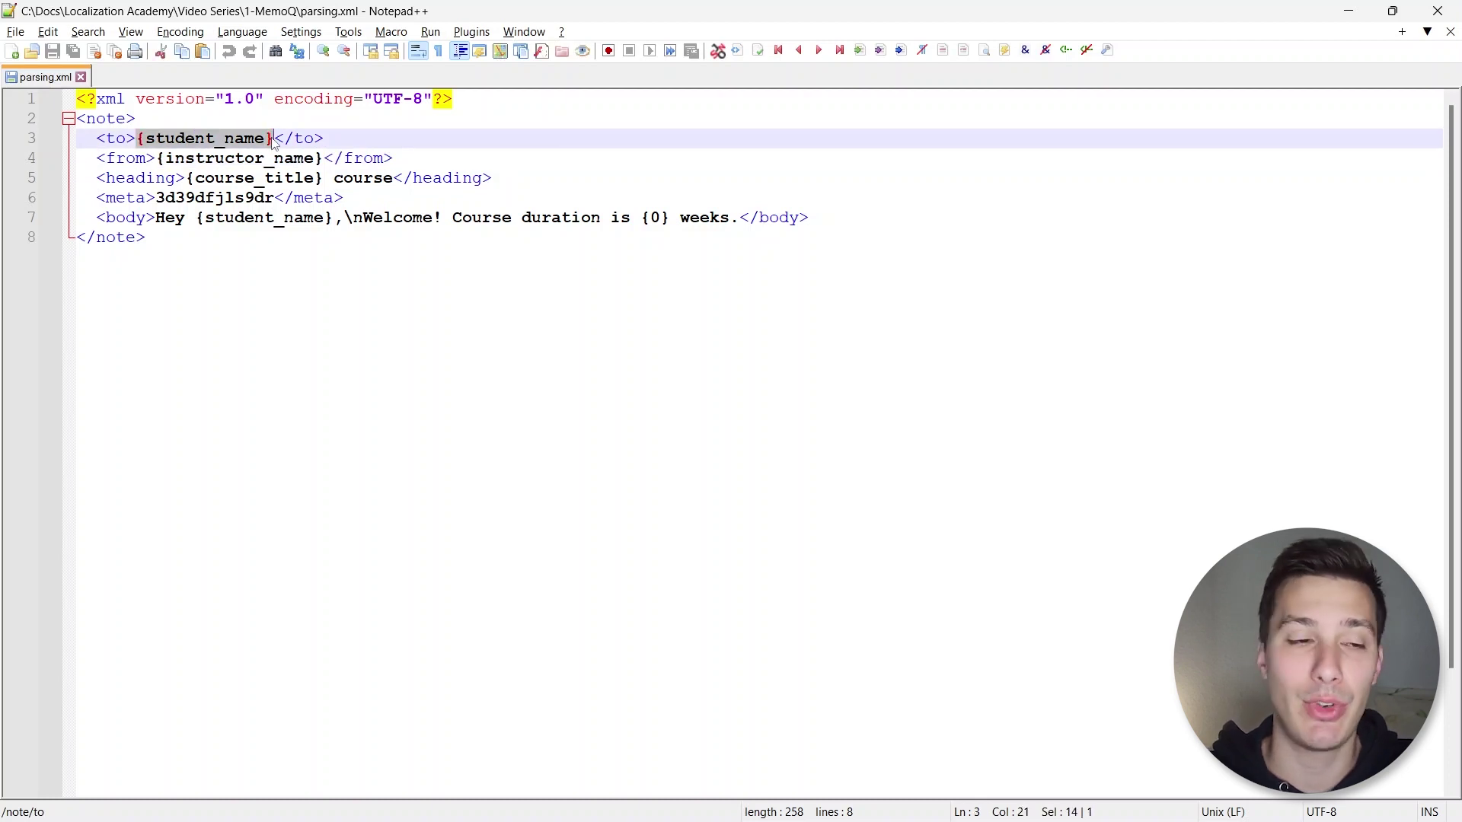
pyautogui.click(135, 159)
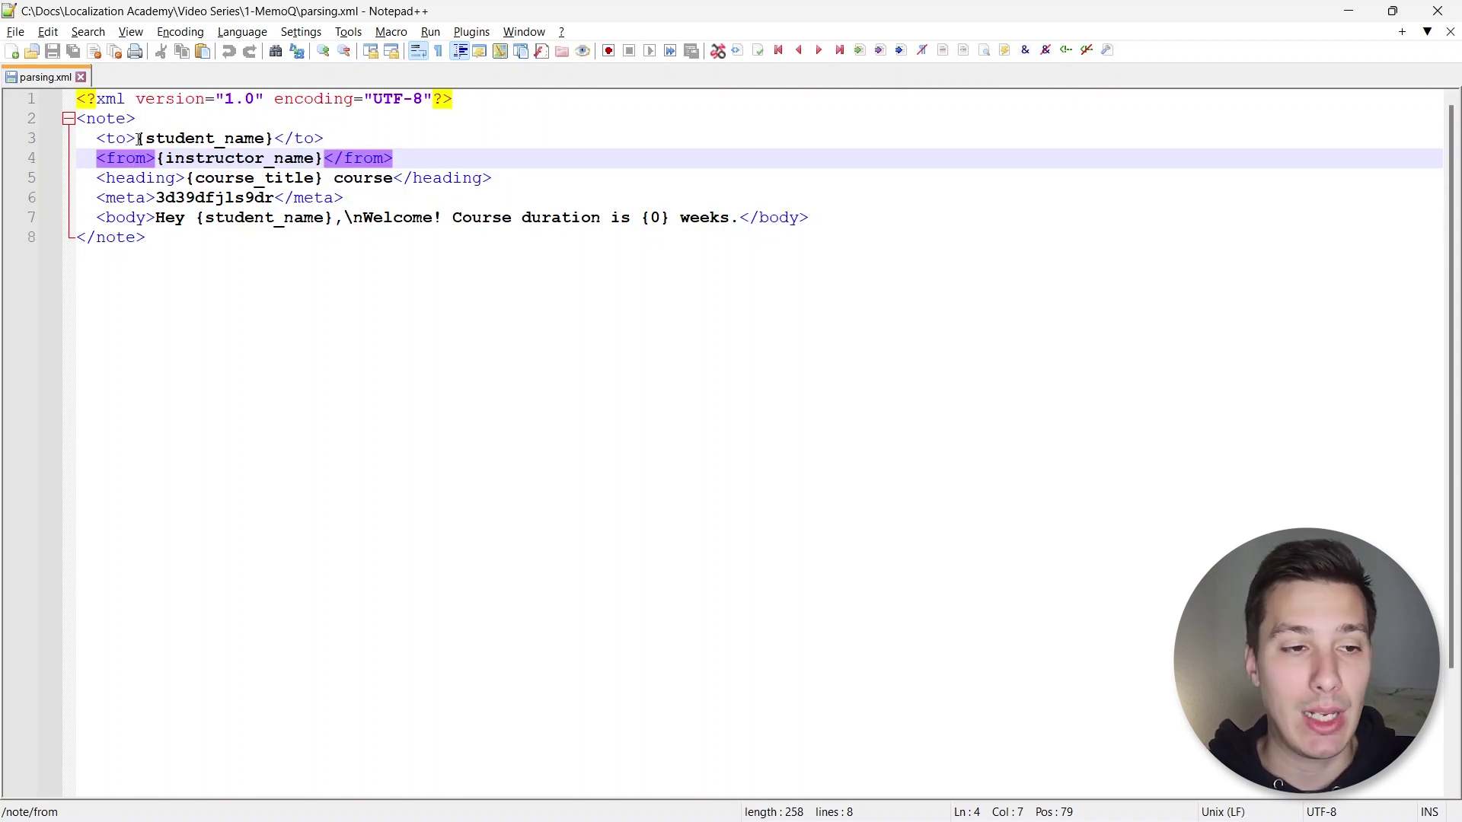
pyautogui.moveTo(140, 139); pyautogui.dragTo(272, 139)
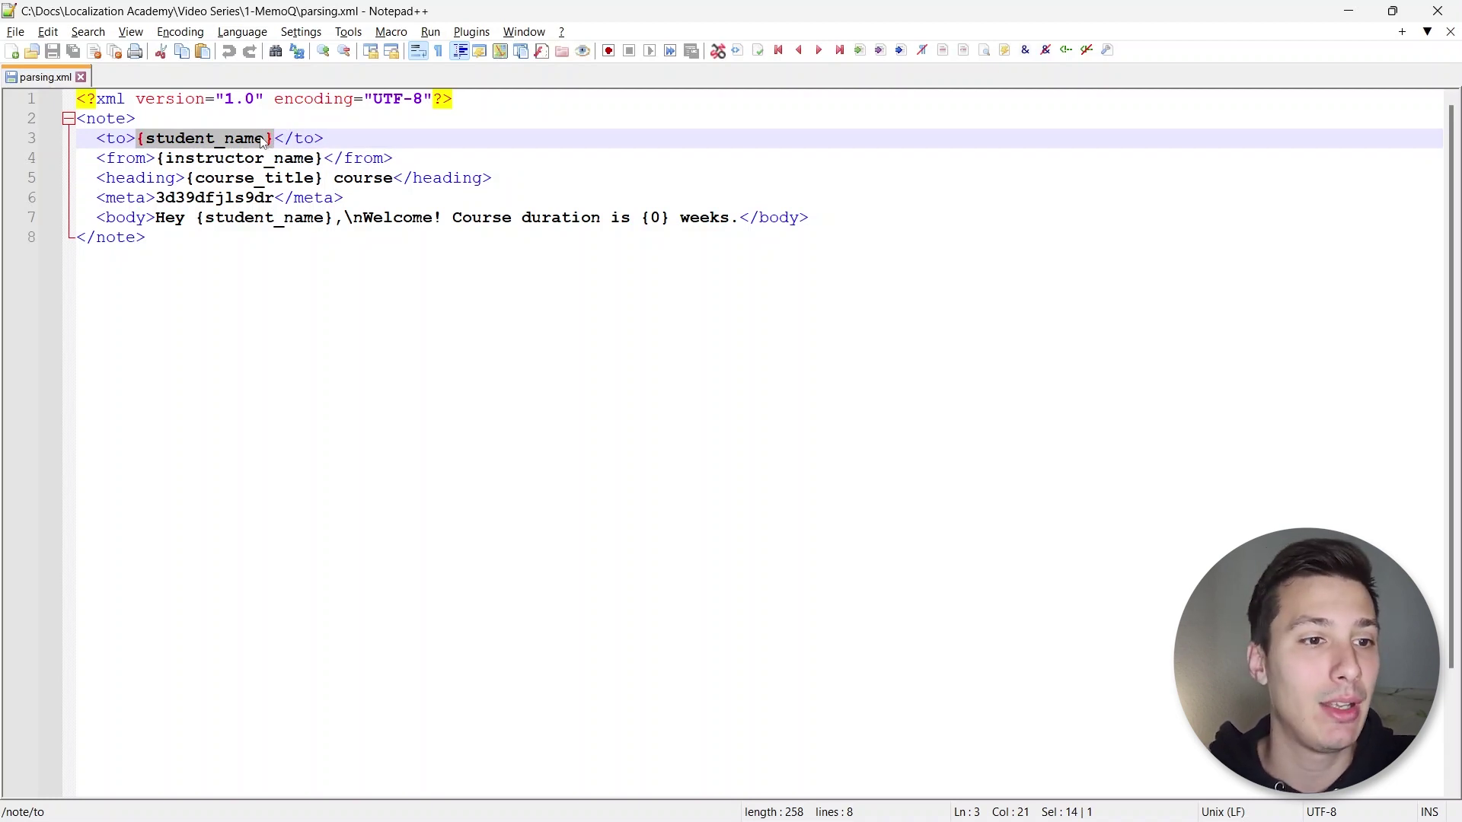
# Examine the meta tag in parsing.xml and the alphanumeric string it encloses
pyautogui.click(125, 198)
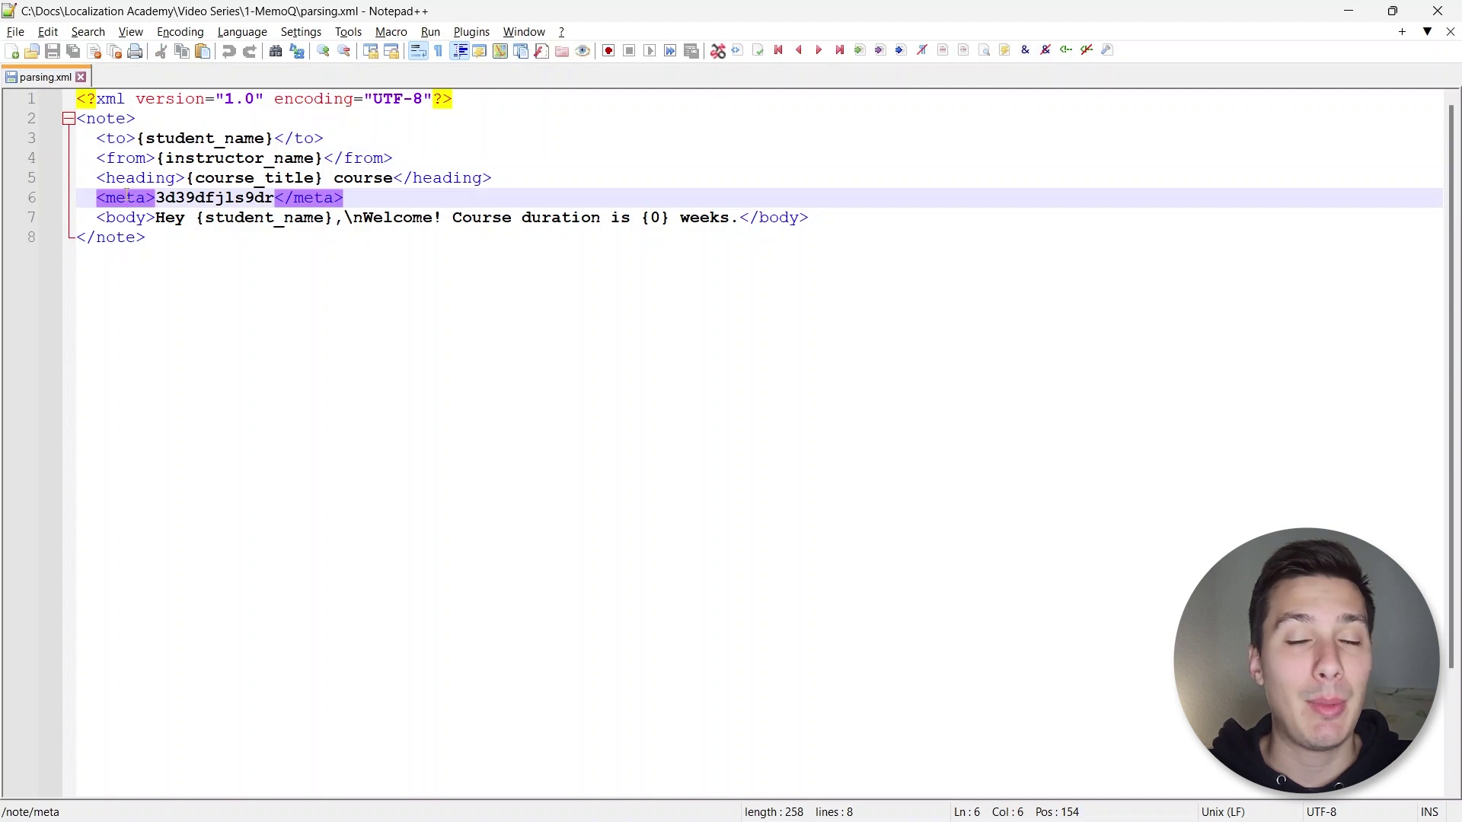
pyautogui.moveTo(156, 198); pyautogui.dragTo(276, 198)
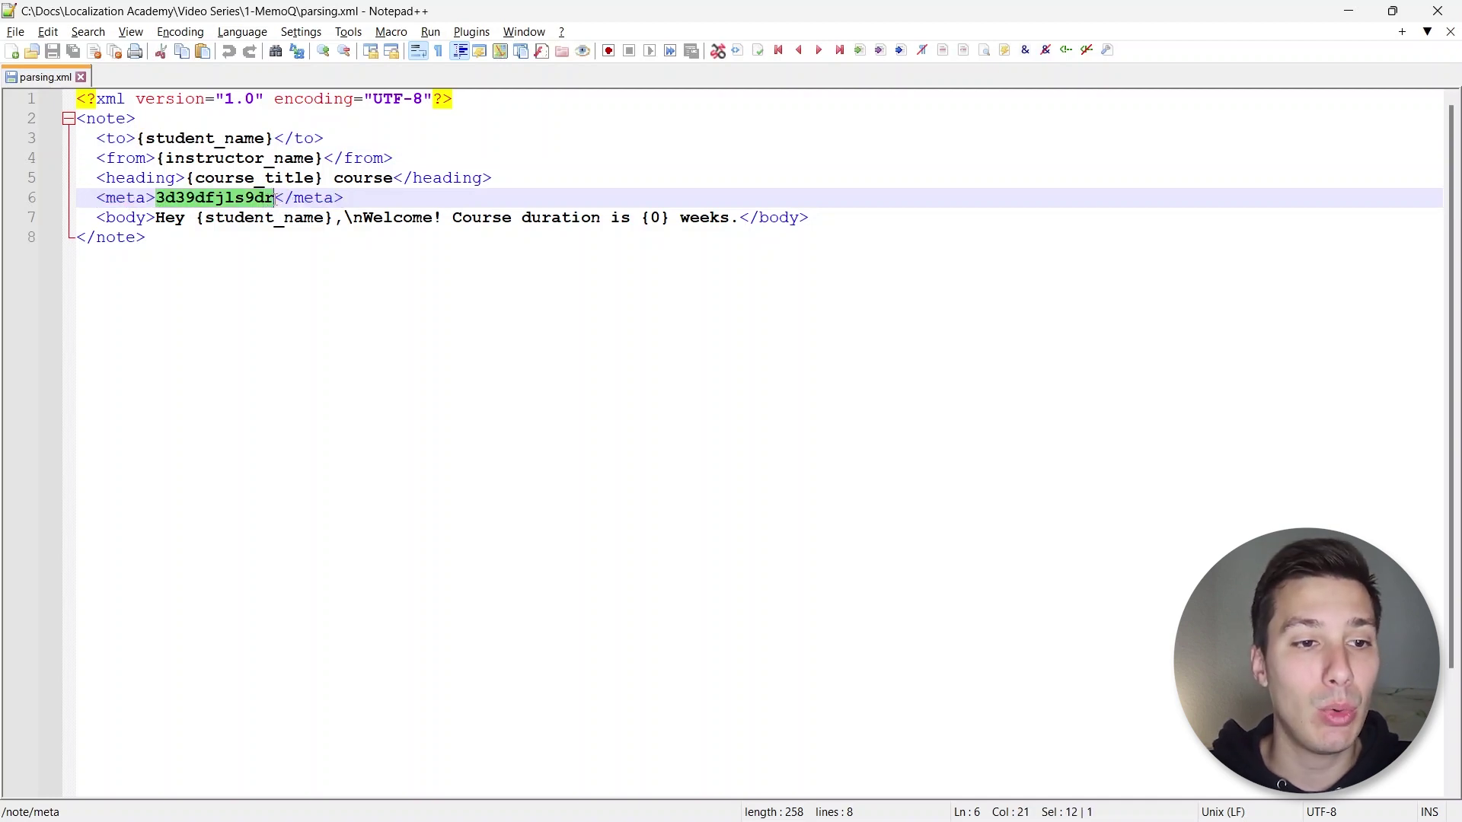
pyautogui.click(126, 199)
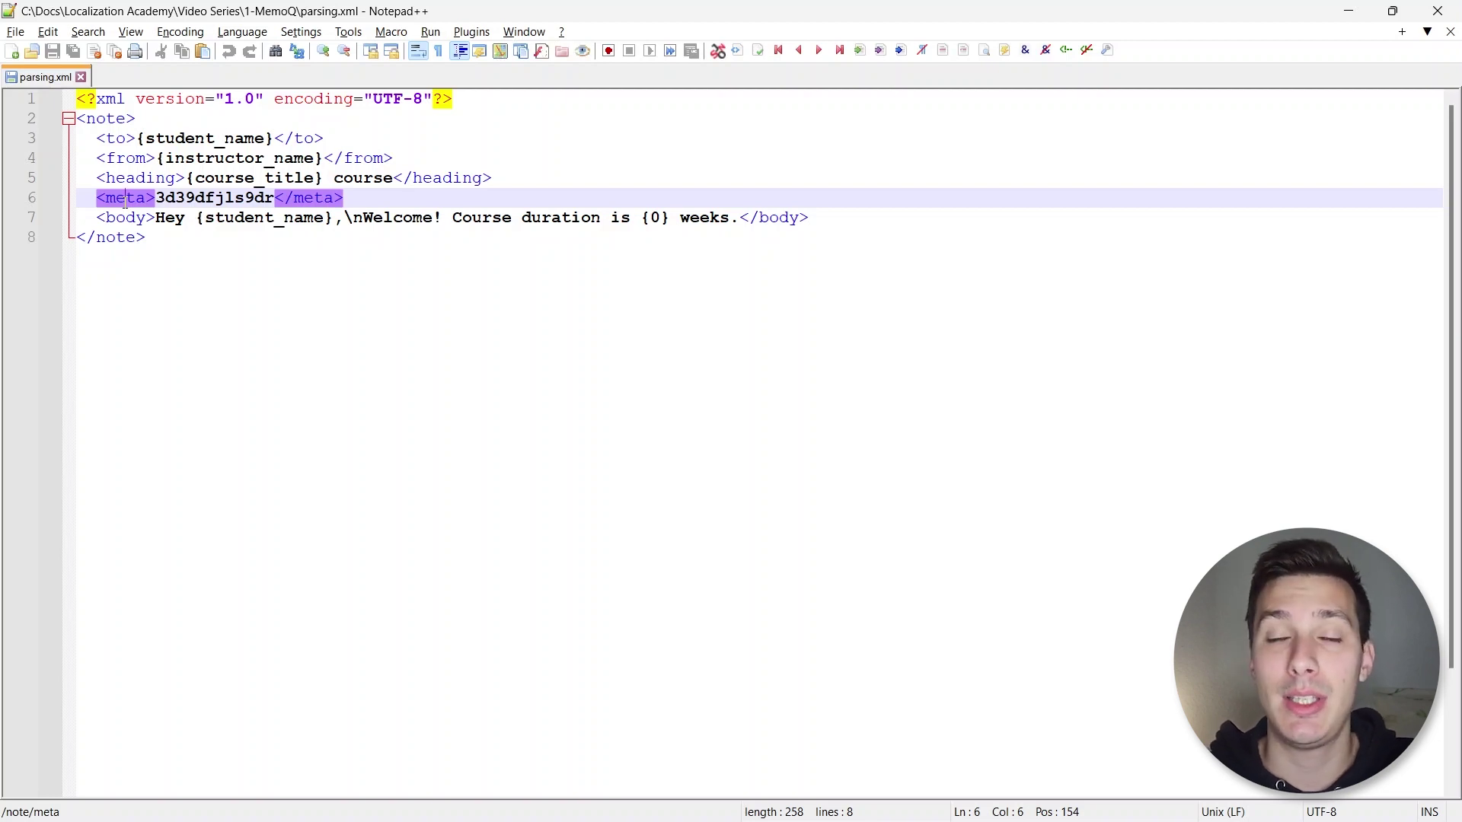
# Switch to memoQ and mark the meta tag as not translated in the Eng XML tag settings
pyautogui.hotkey('alt', 'Tab')
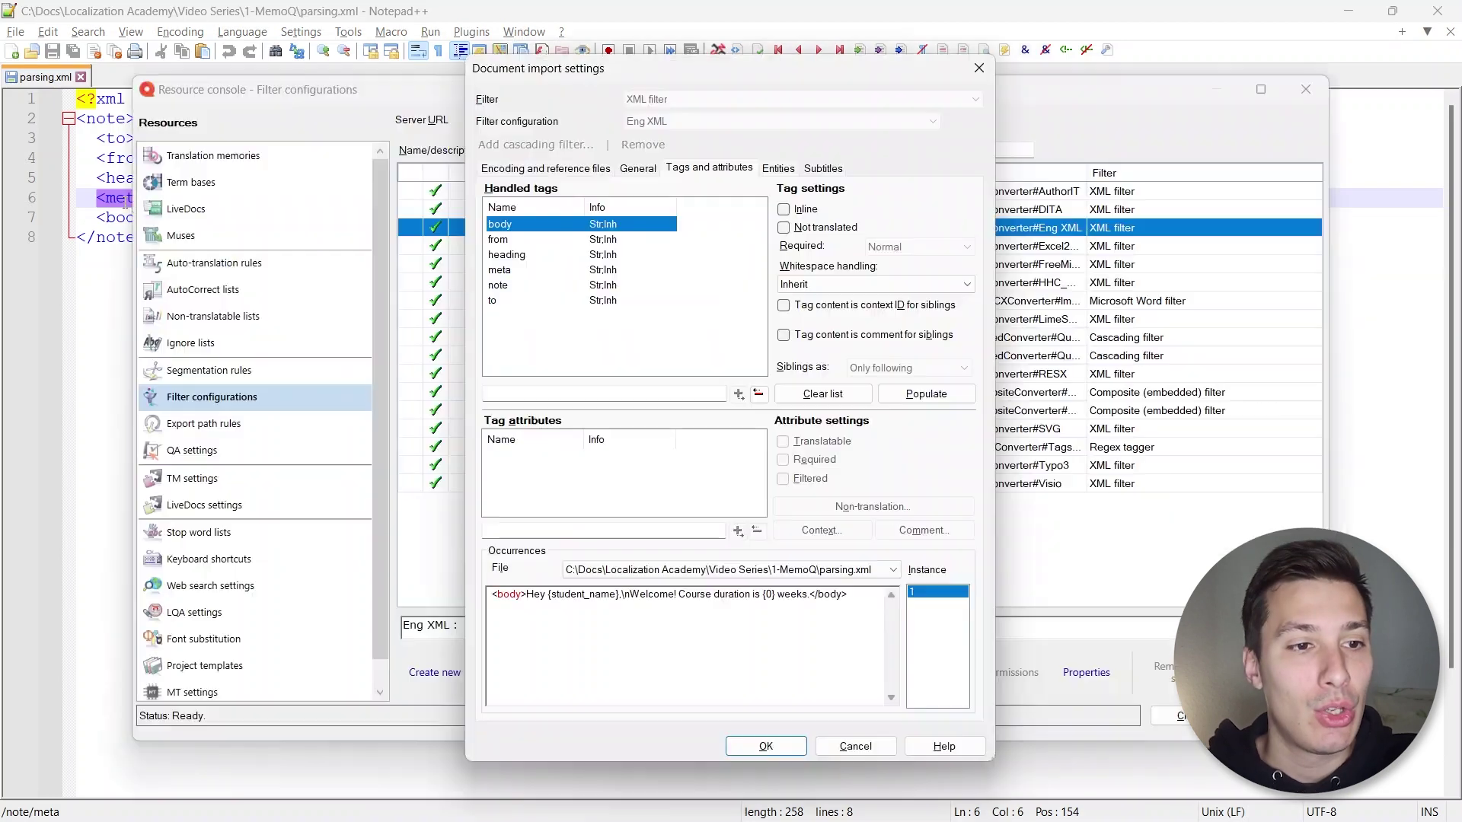
pyautogui.click(504, 271)
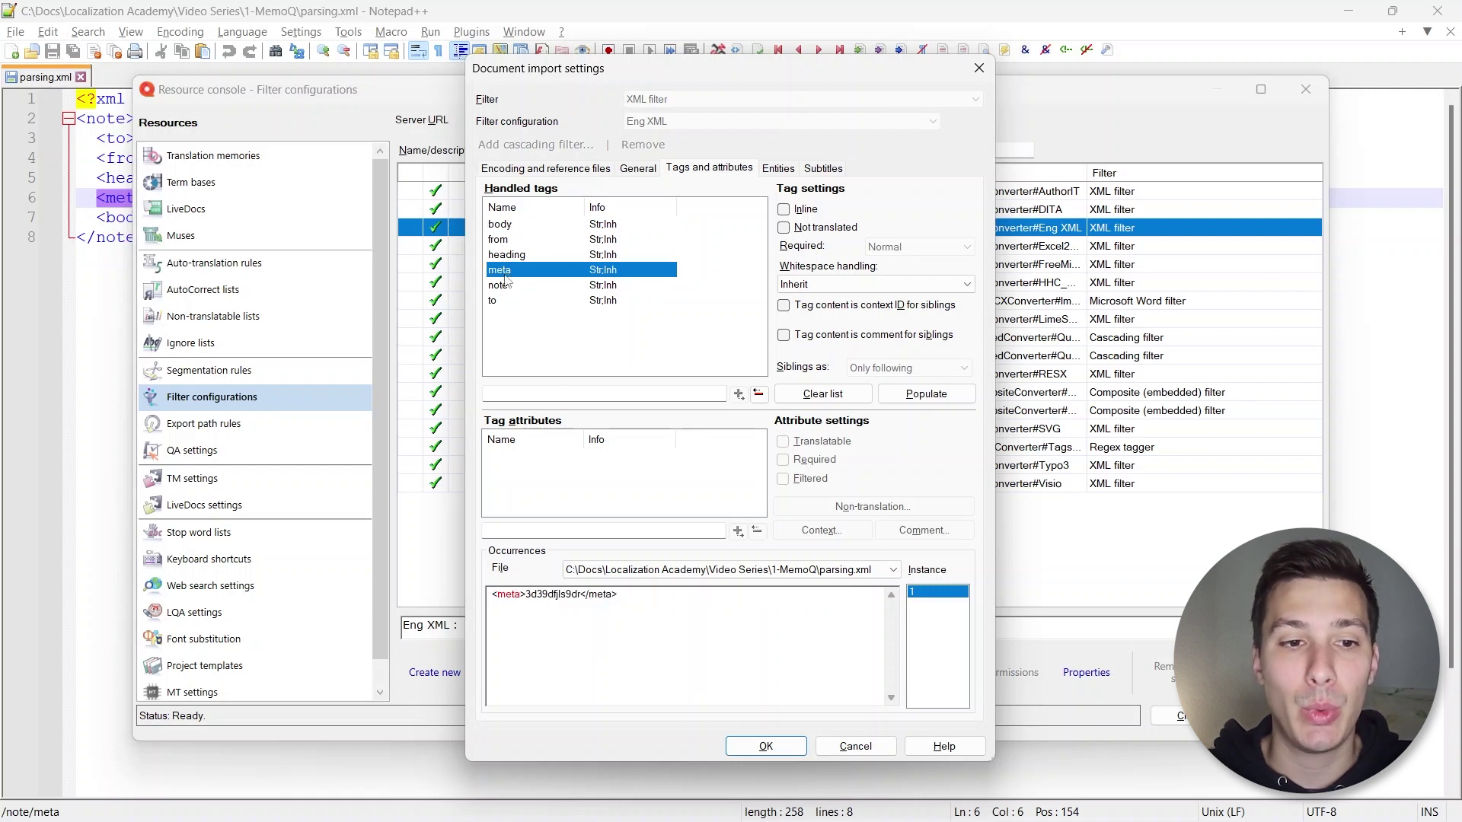
pyautogui.click(783, 228)
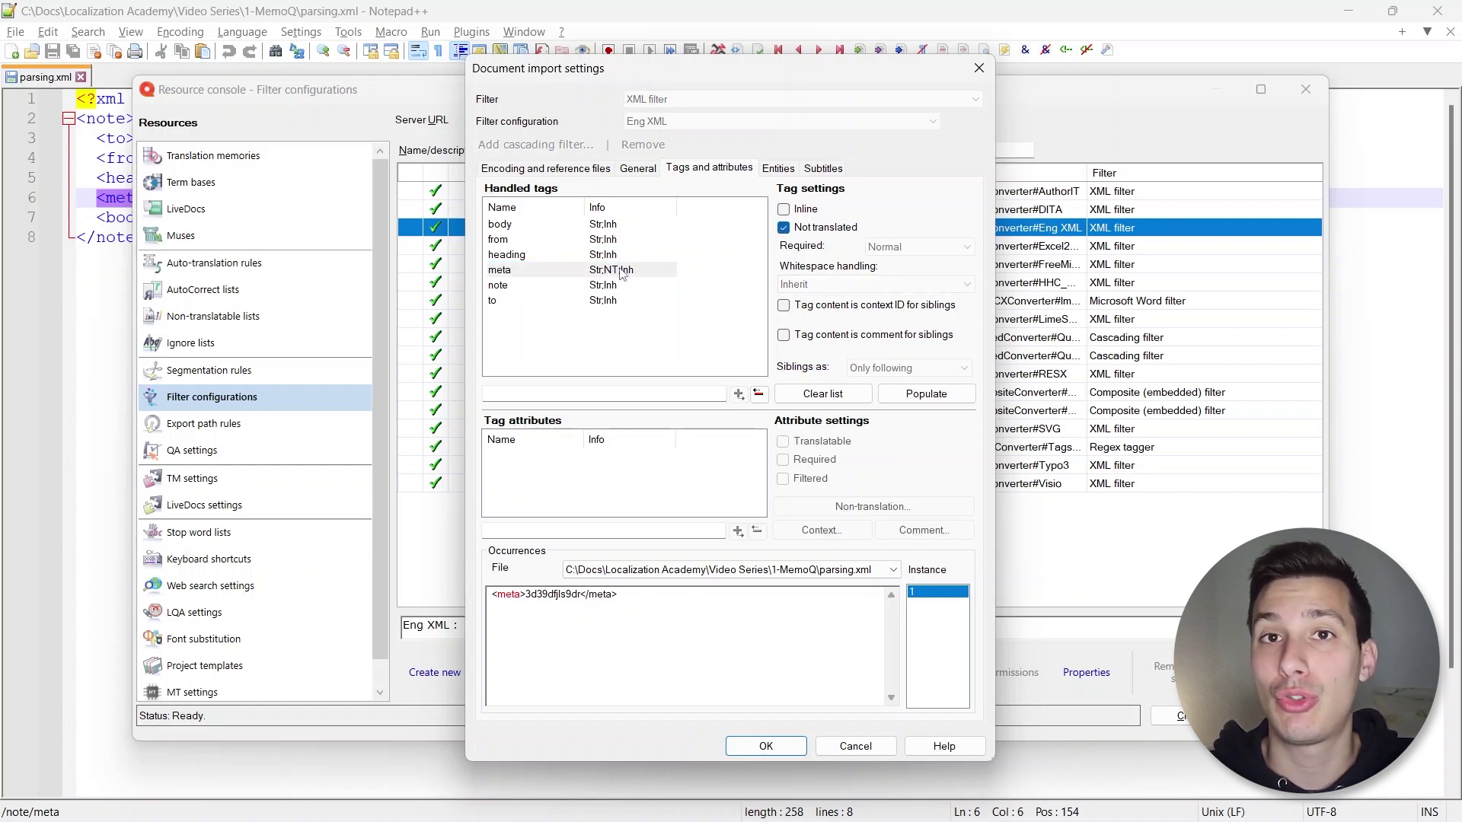
pyautogui.click(548, 274)
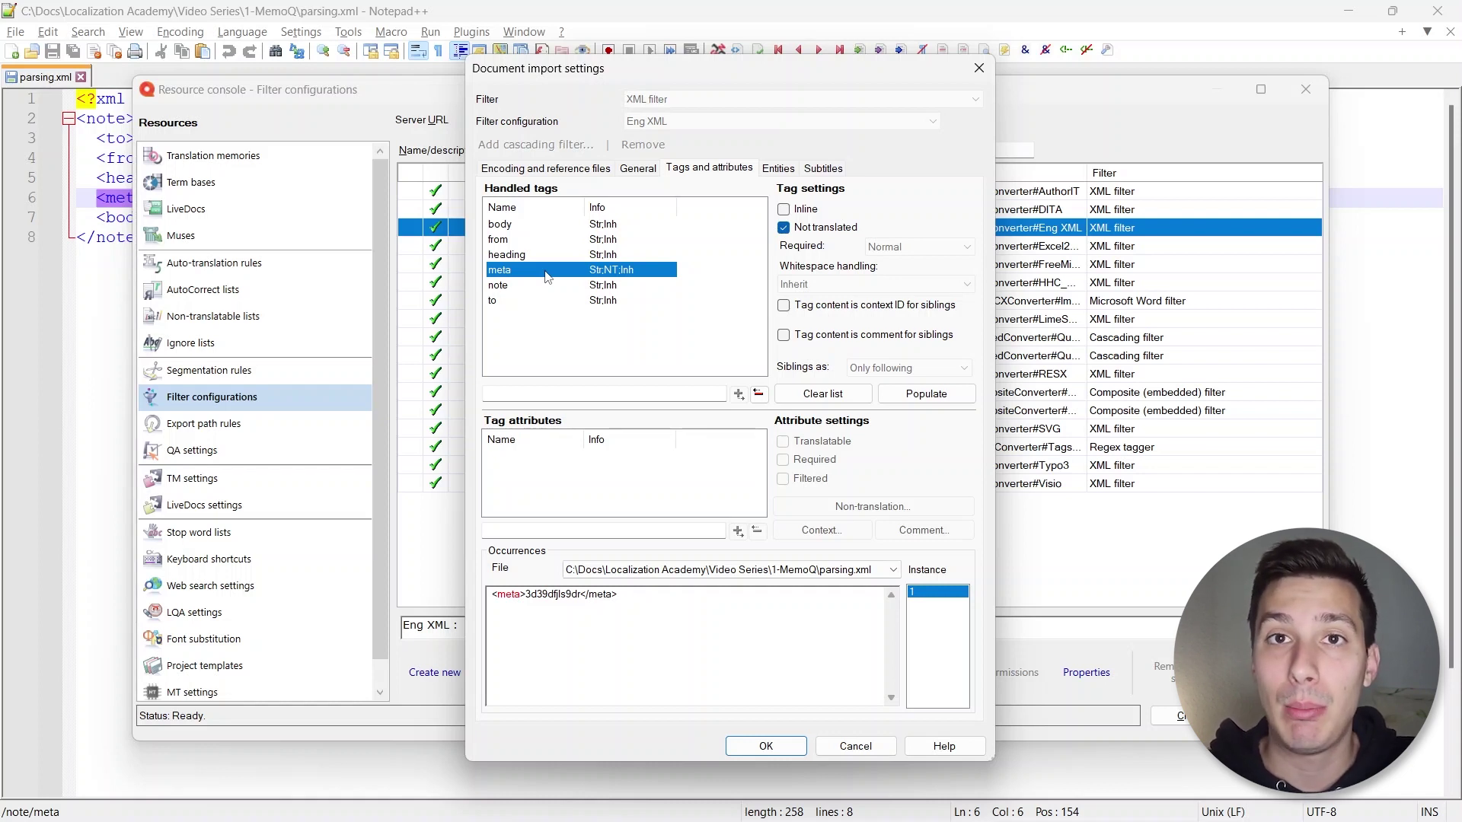
# Review the entity and subtitle settings of the Eng XML configuration, and return to its tag settings
pyautogui.click(778, 169)
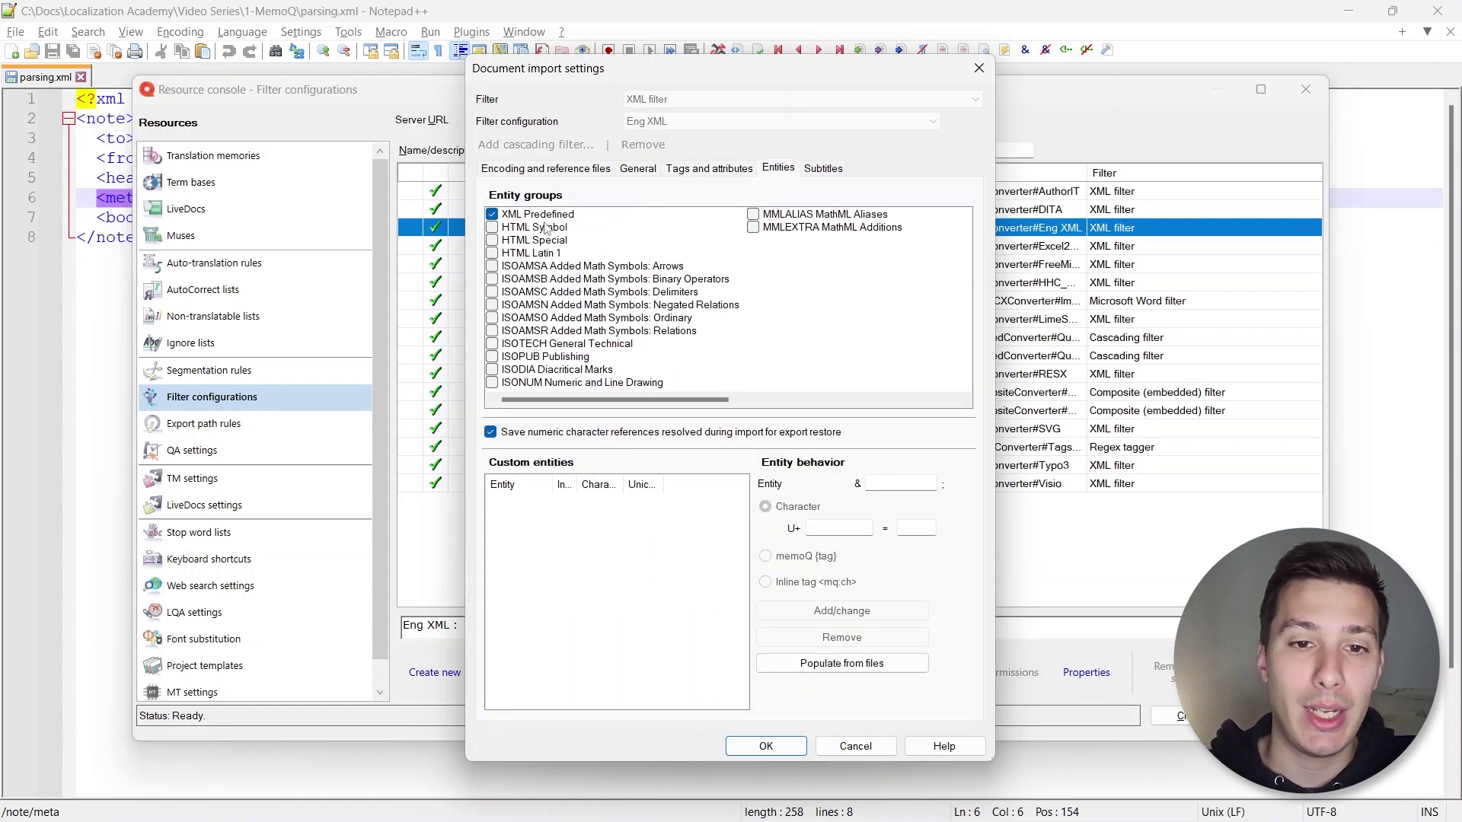
pyautogui.click(823, 168)
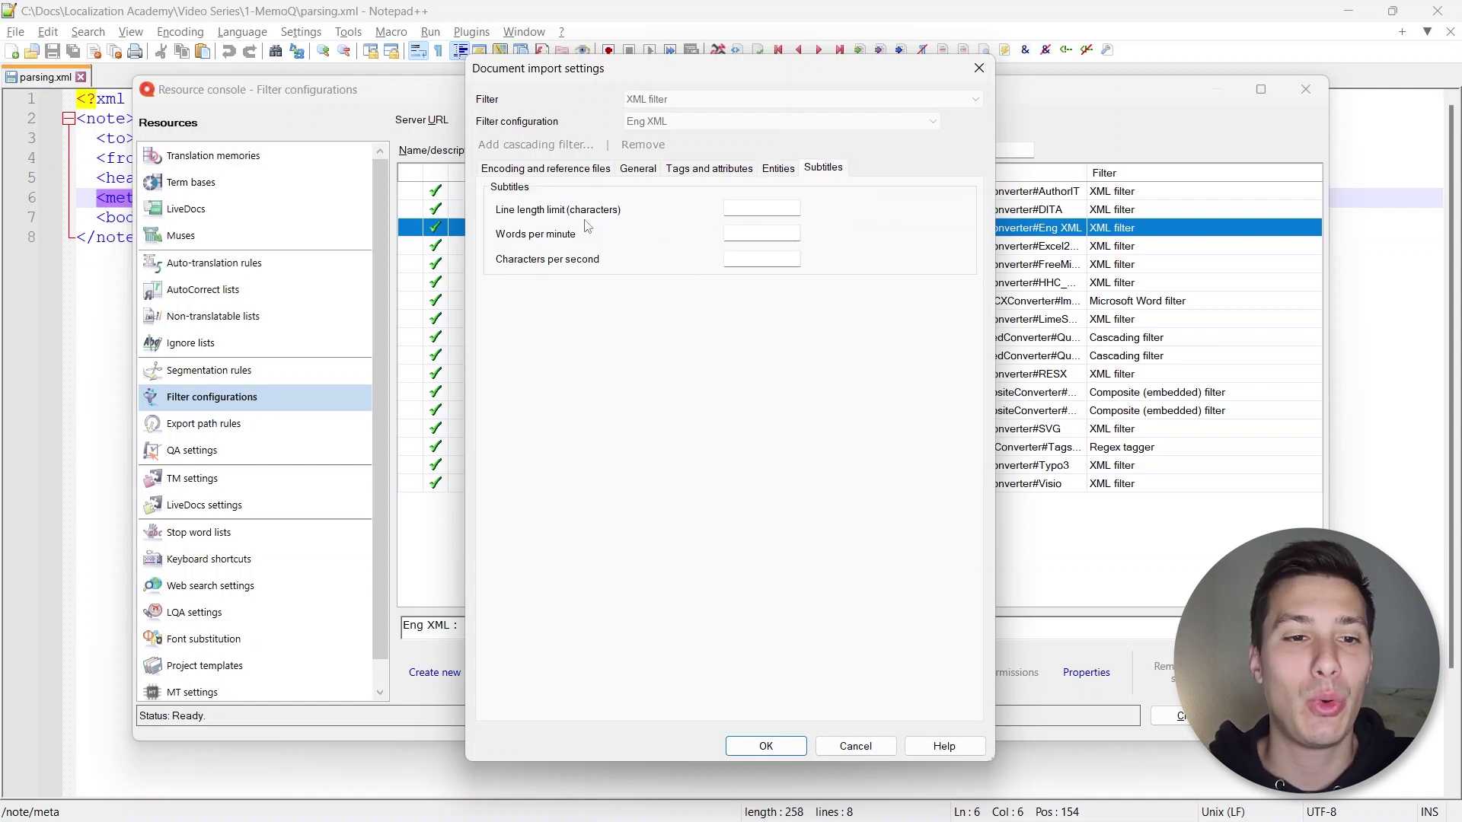
pyautogui.click(720, 174)
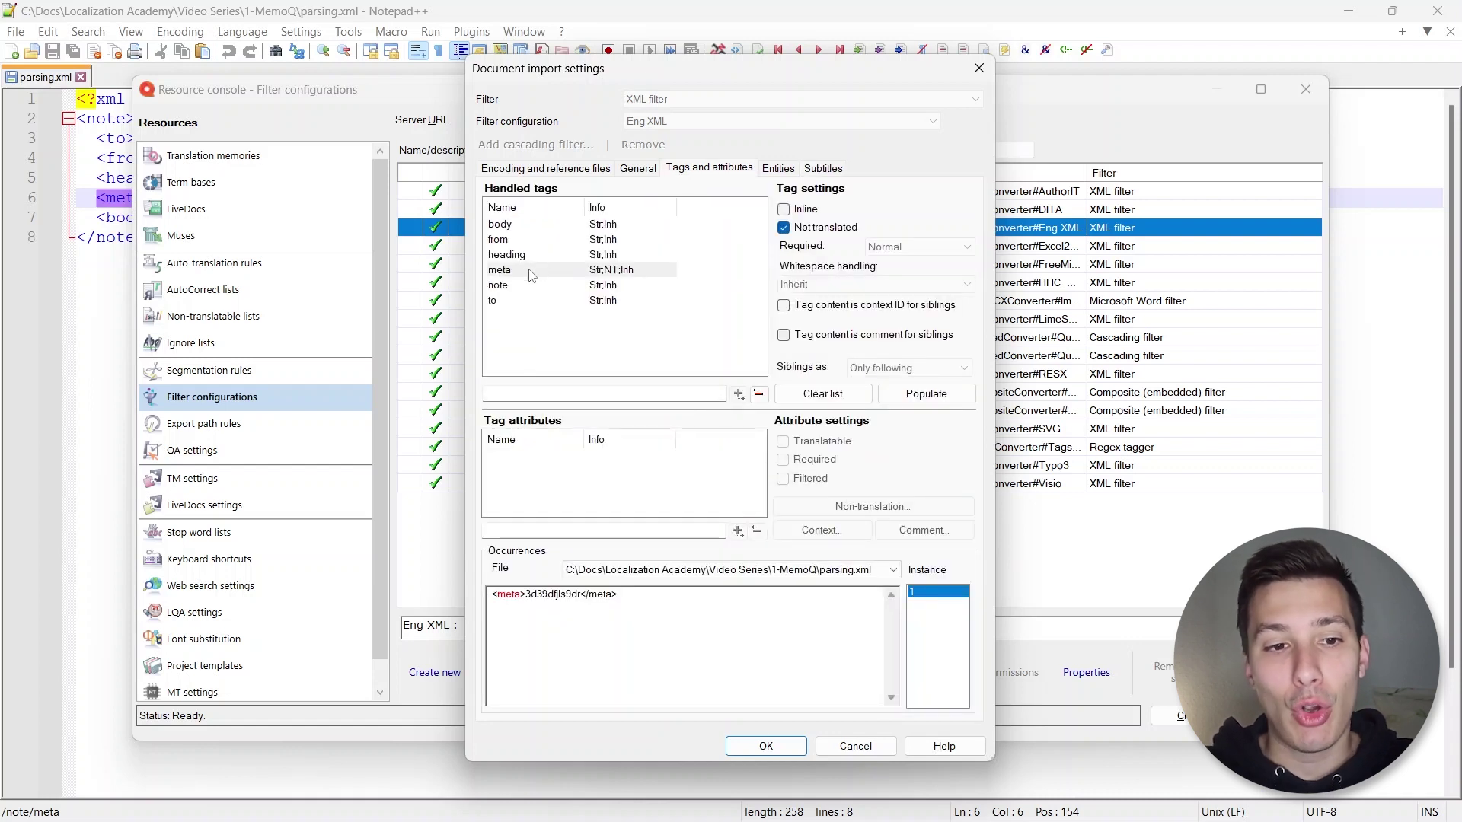
# View the occurrences of the meta and note tags, comparing the note element with parsing.xml in Notepad++
pyautogui.click(527, 273)
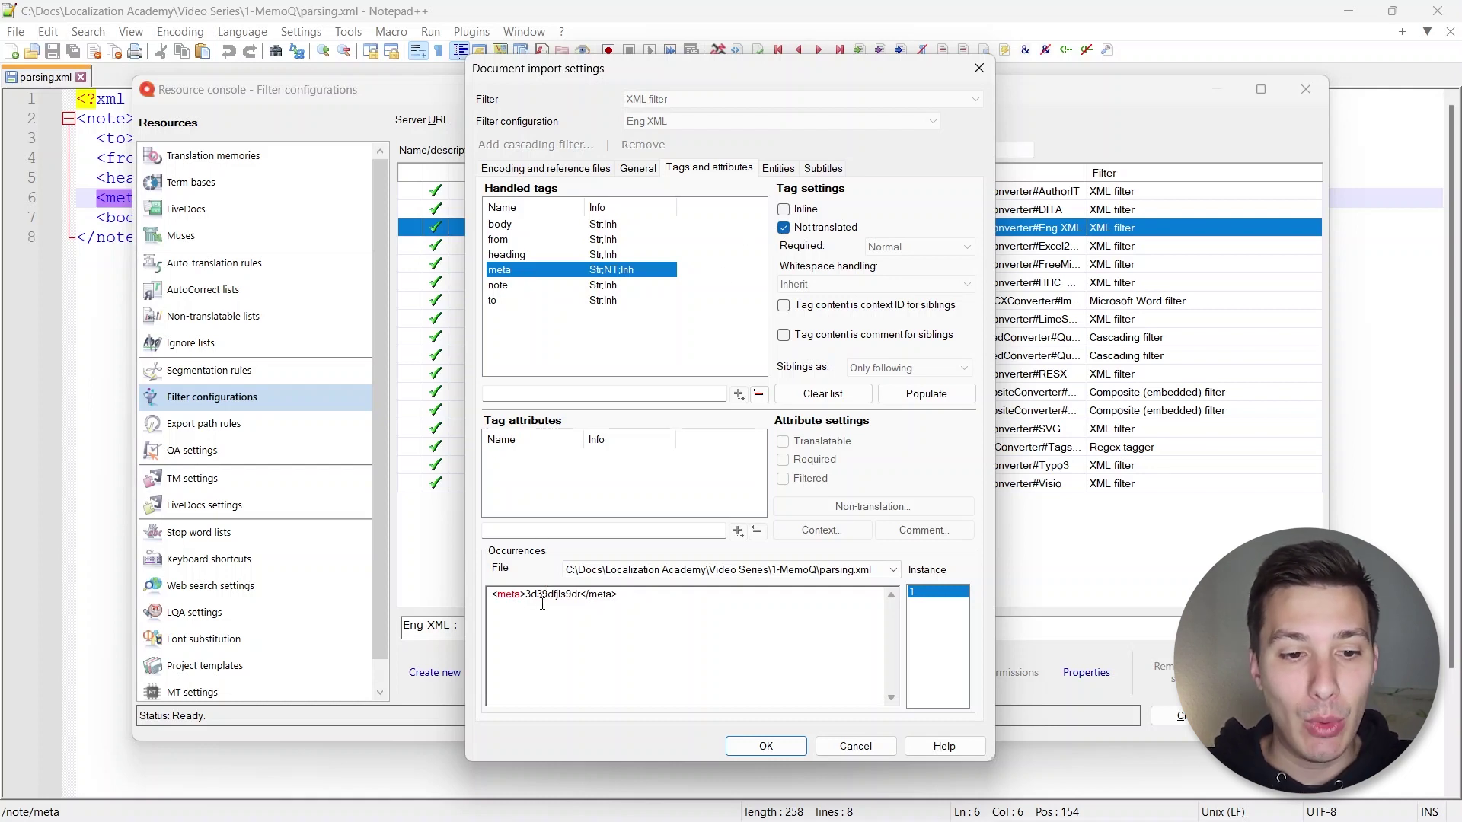
pyautogui.moveTo(497, 595); pyautogui.dragTo(614, 595)
pyautogui.click(503, 286)
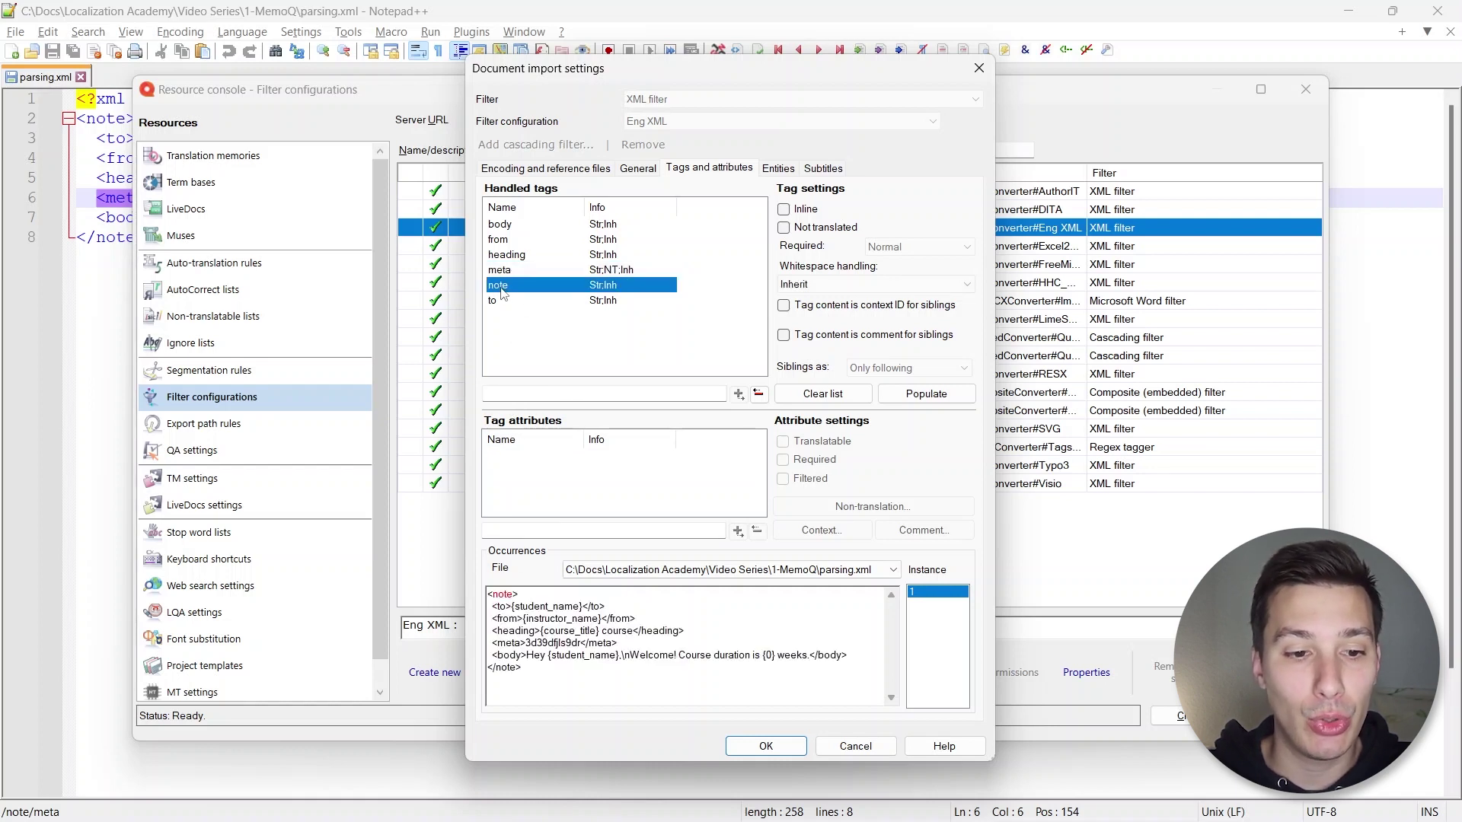
pyautogui.click(105, 118)
pyautogui.moveTo(135, 118); pyautogui.dragTo(76, 118)
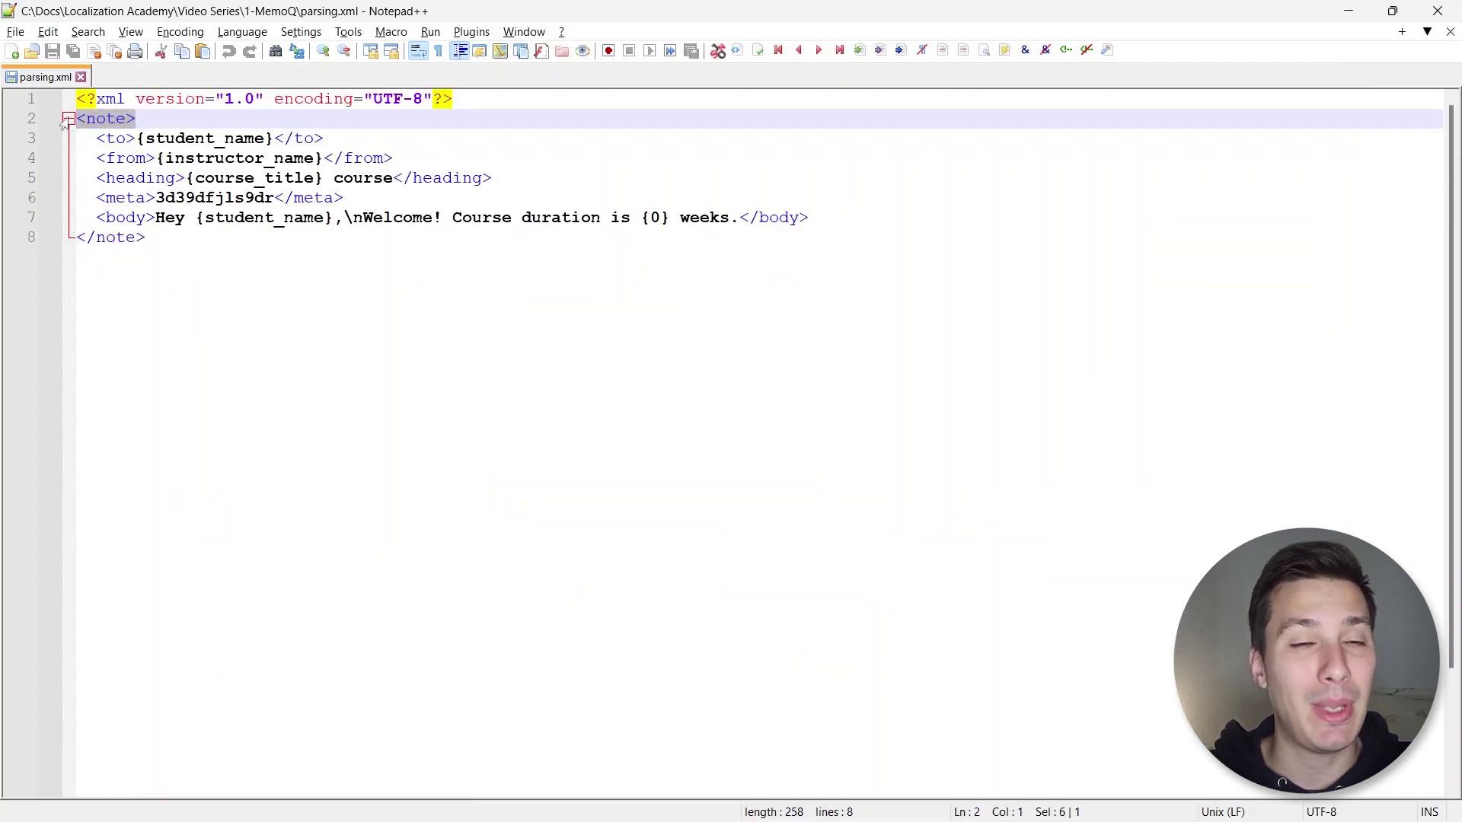
pyautogui.click(161, 123)
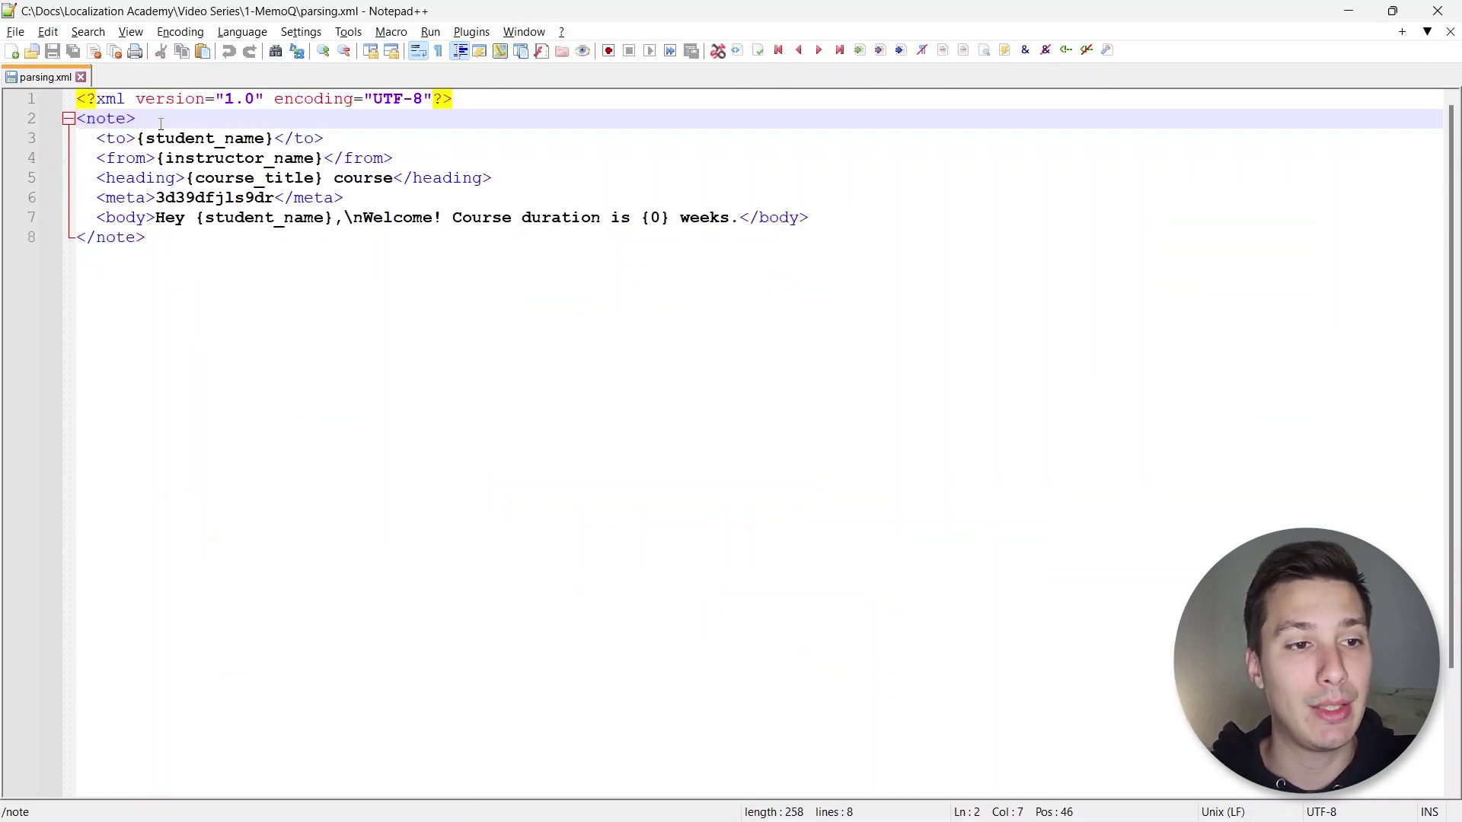
pyautogui.hotkey('alt', 'Tab')
pyautogui.moveTo(523, 667); pyautogui.dragTo(488, 593)
pyautogui.click(527, 645)
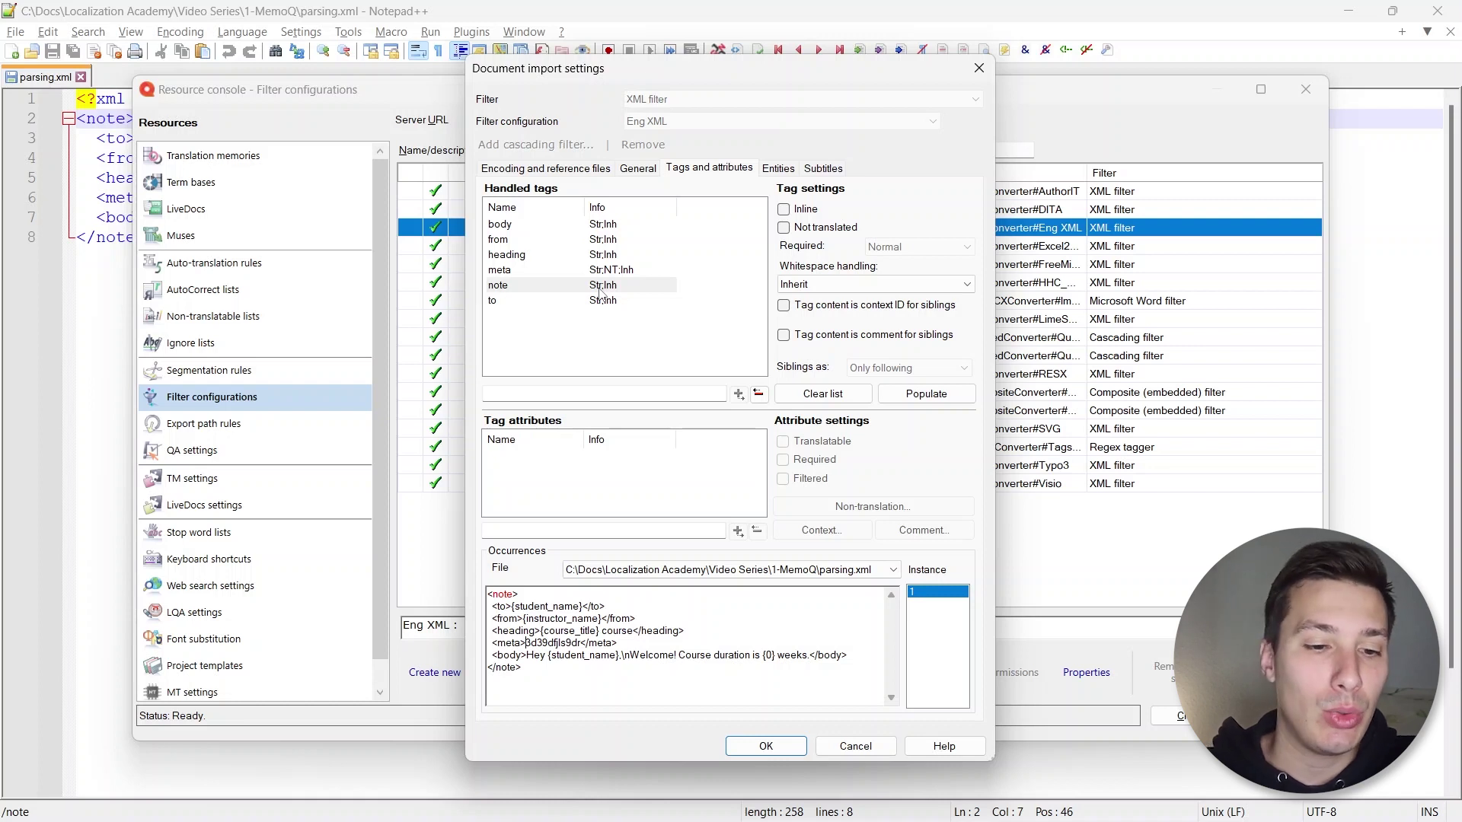
pyautogui.moveTo(507, 607); pyautogui.dragTo(596, 658)
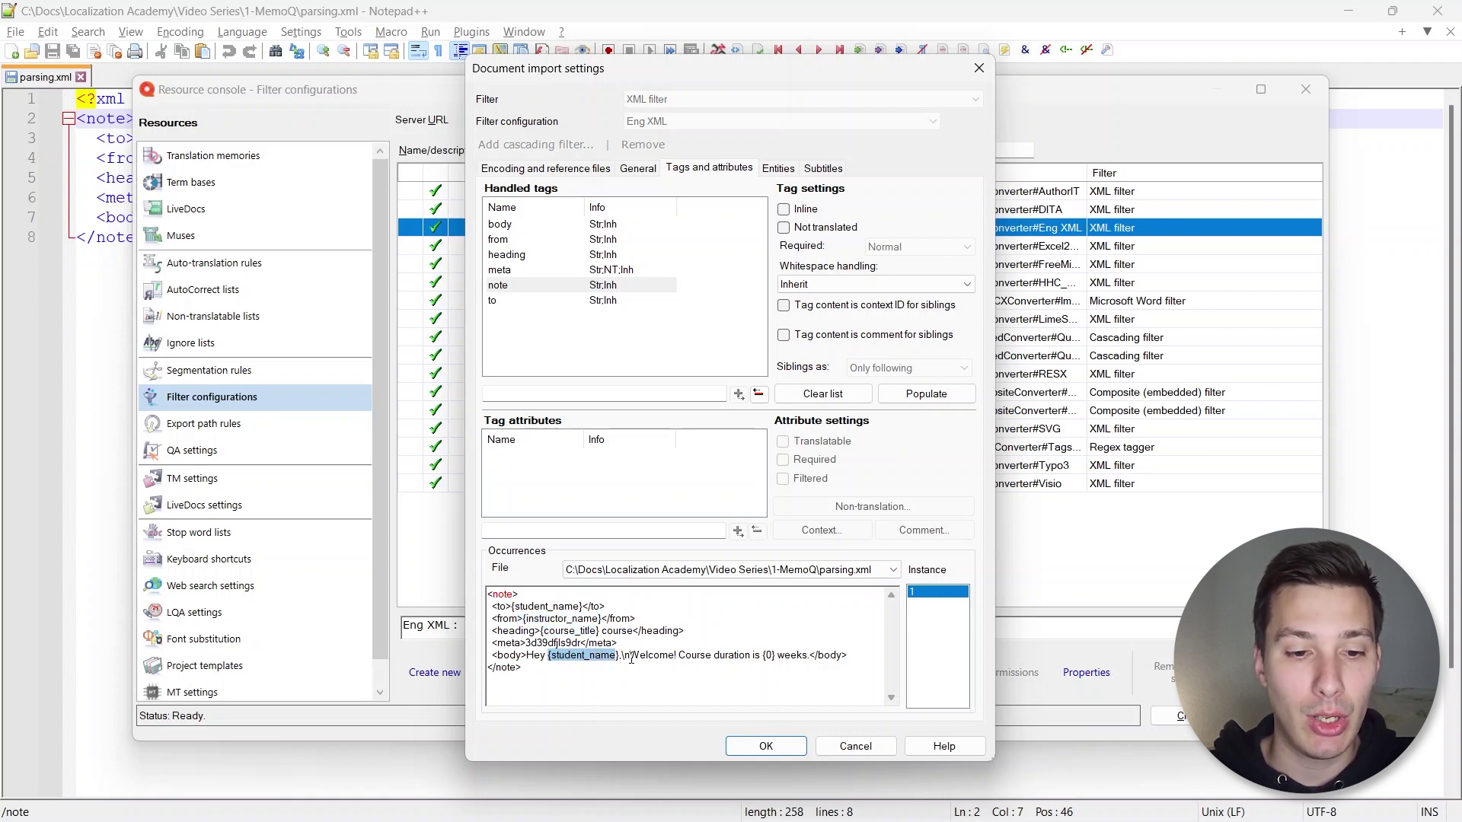
# Switch to Notepad++ and examine the heading tag plus the \n and {0} codes inside the body text
pyautogui.click(115, 181)
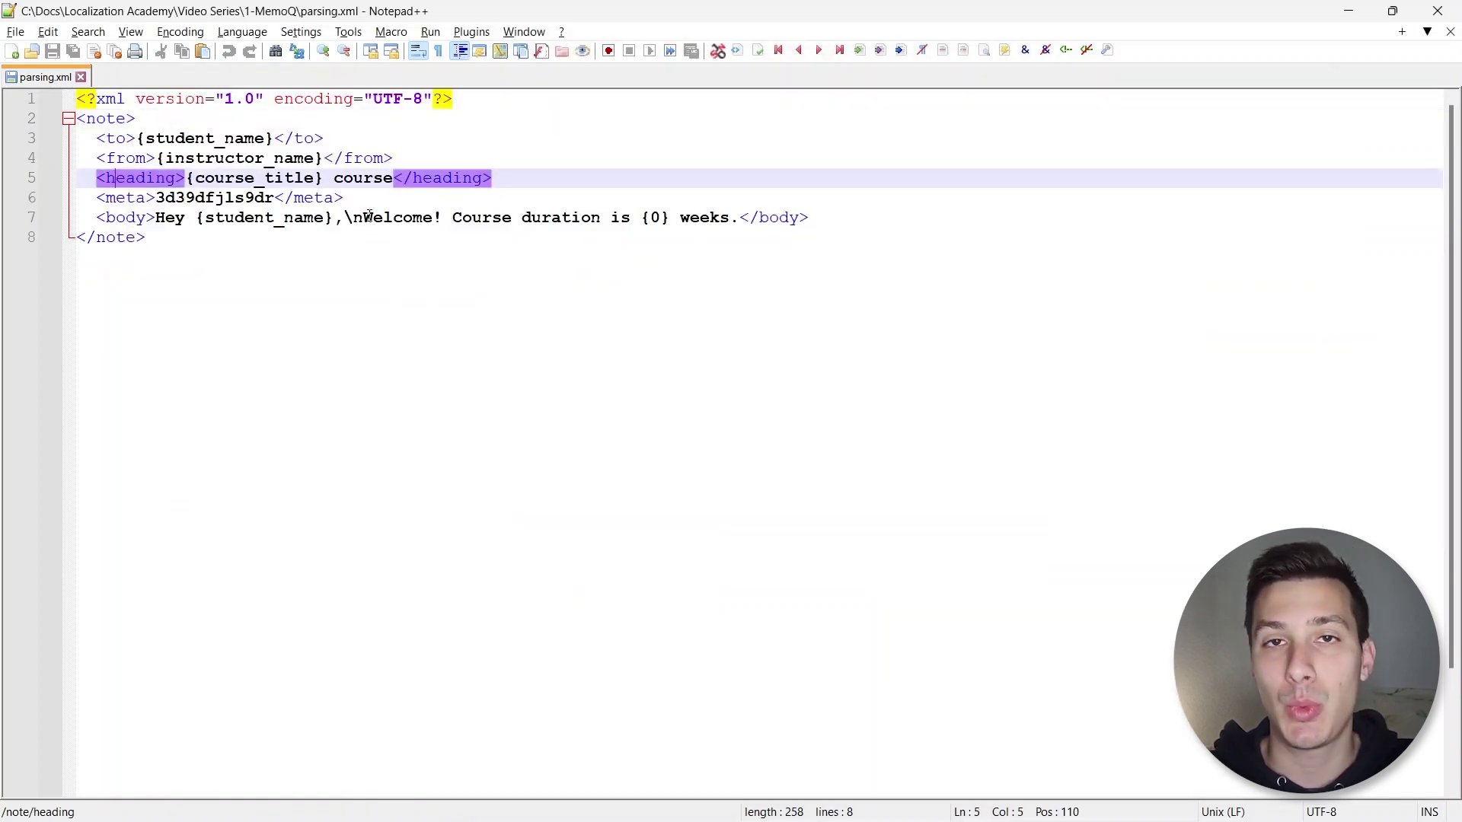
pyautogui.moveTo(364, 217); pyautogui.dragTo(339, 218)
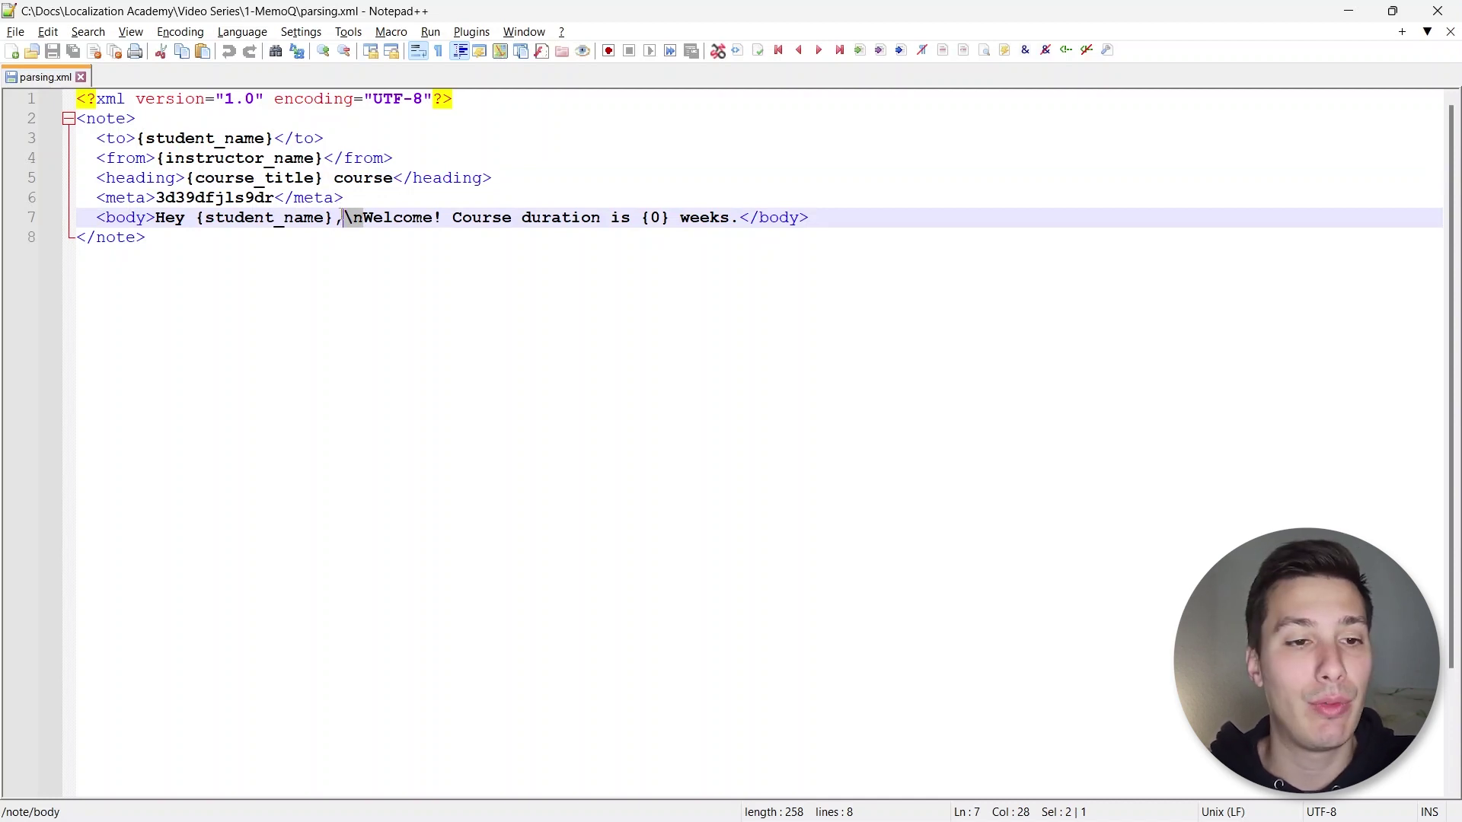
pyautogui.moveTo(670, 218); pyautogui.dragTo(641, 218)
pyautogui.click(533, 217)
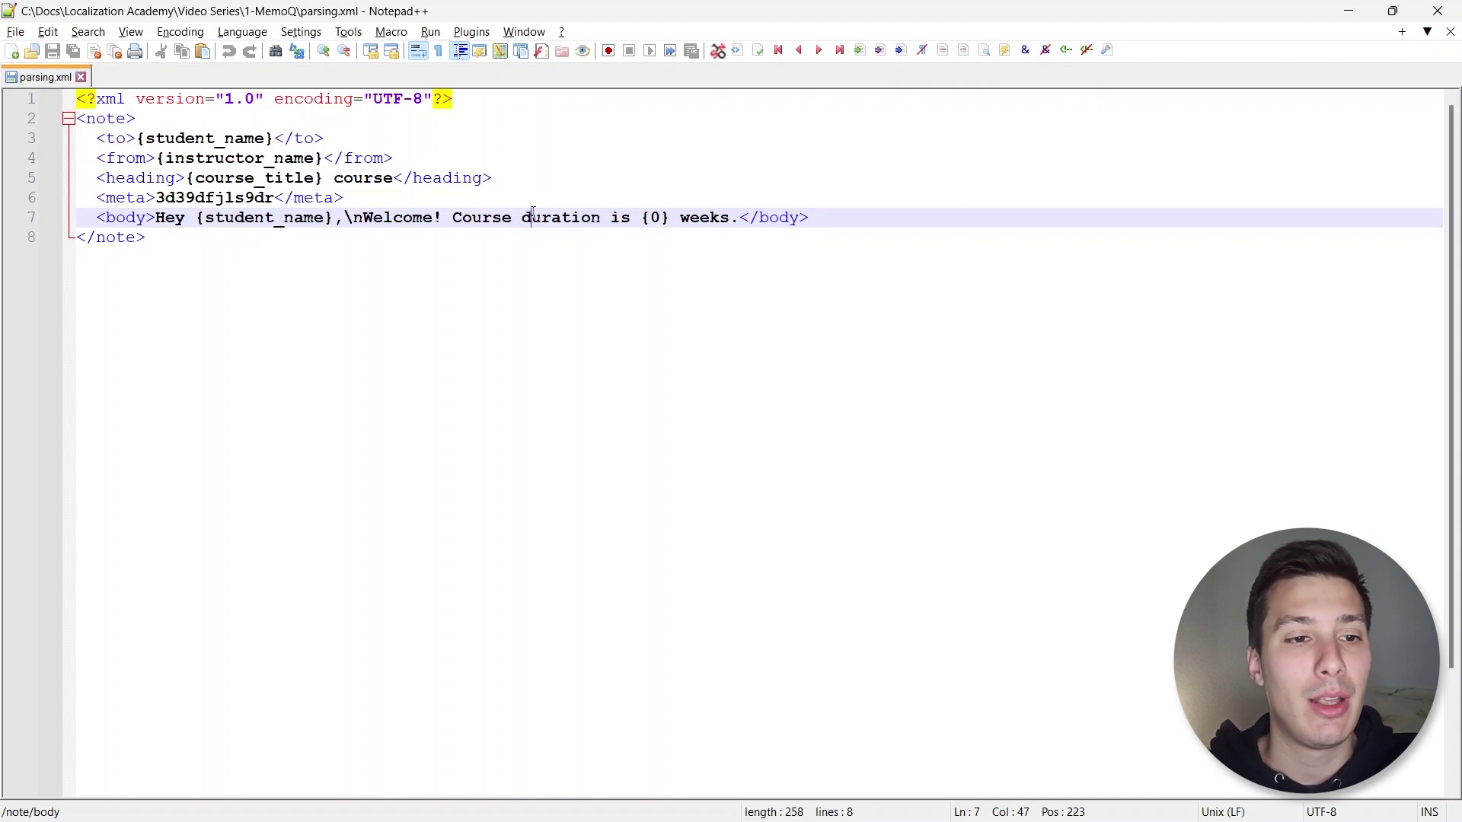
# Switch back to memoQ, check the meta tag's settings and save the Eng XML filter configuration
pyautogui.hotkey('alt', 'Tab')
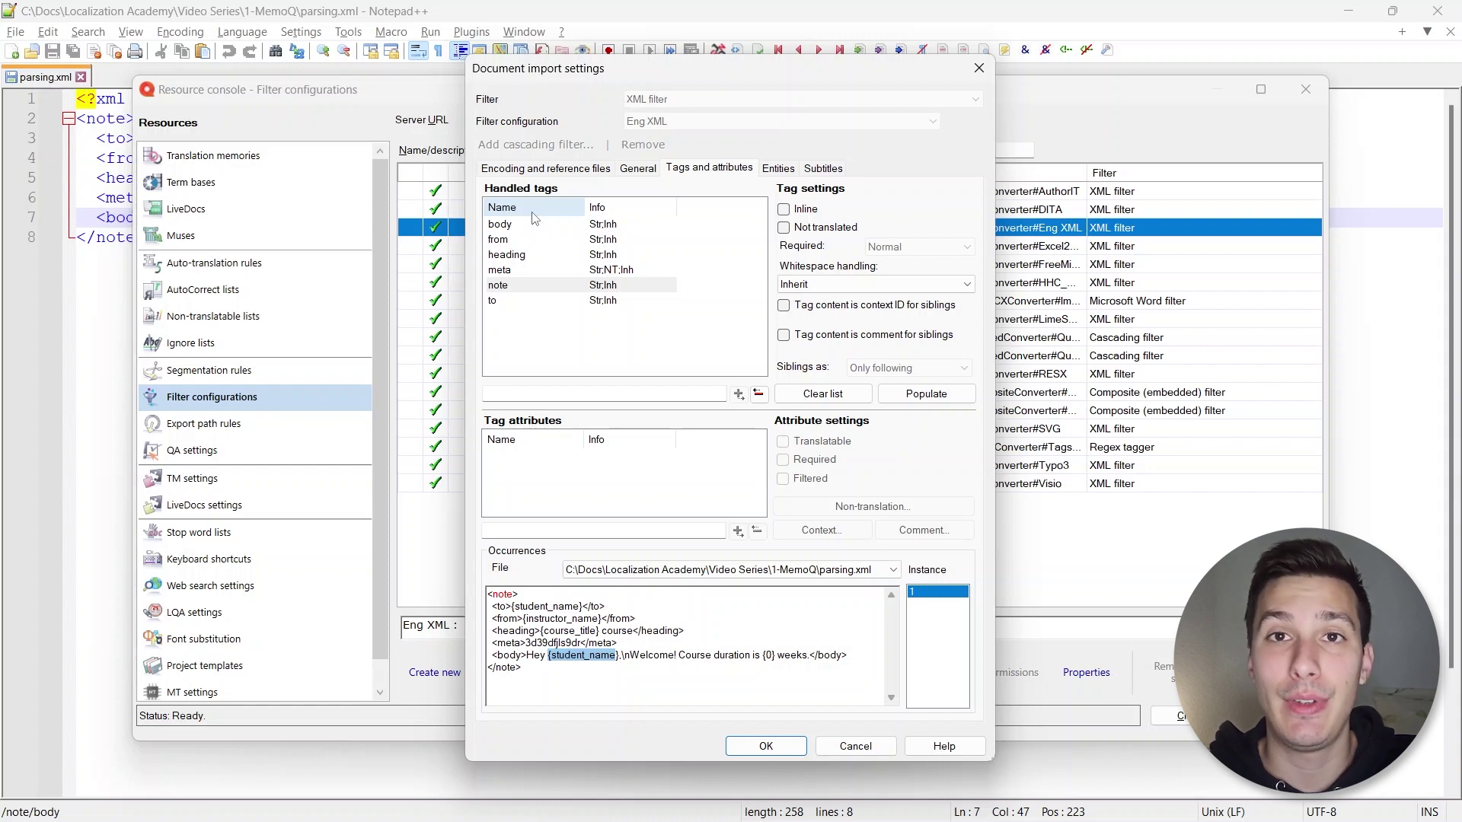
pyautogui.click(626, 272)
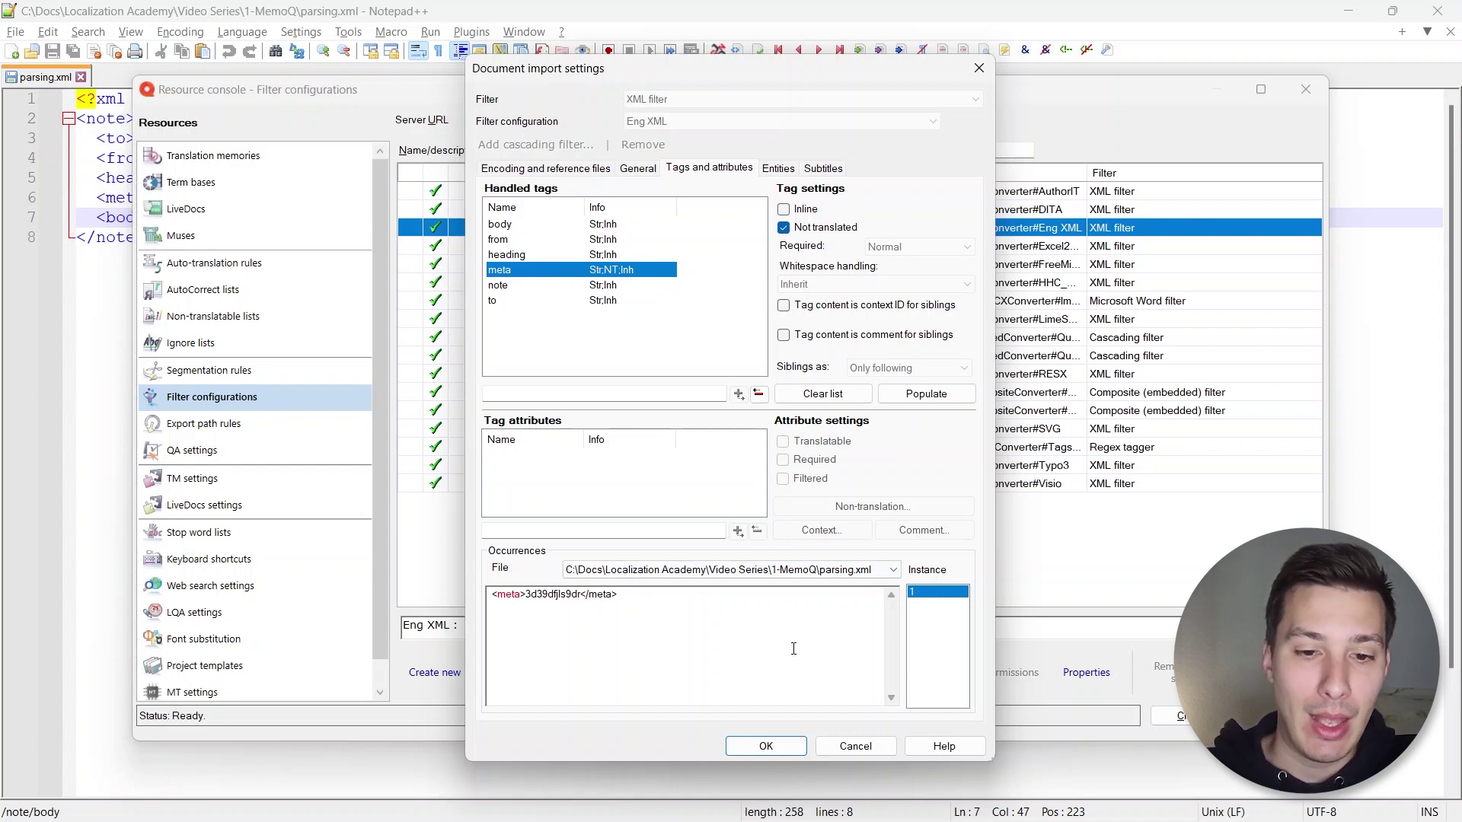
pyautogui.click(766, 746)
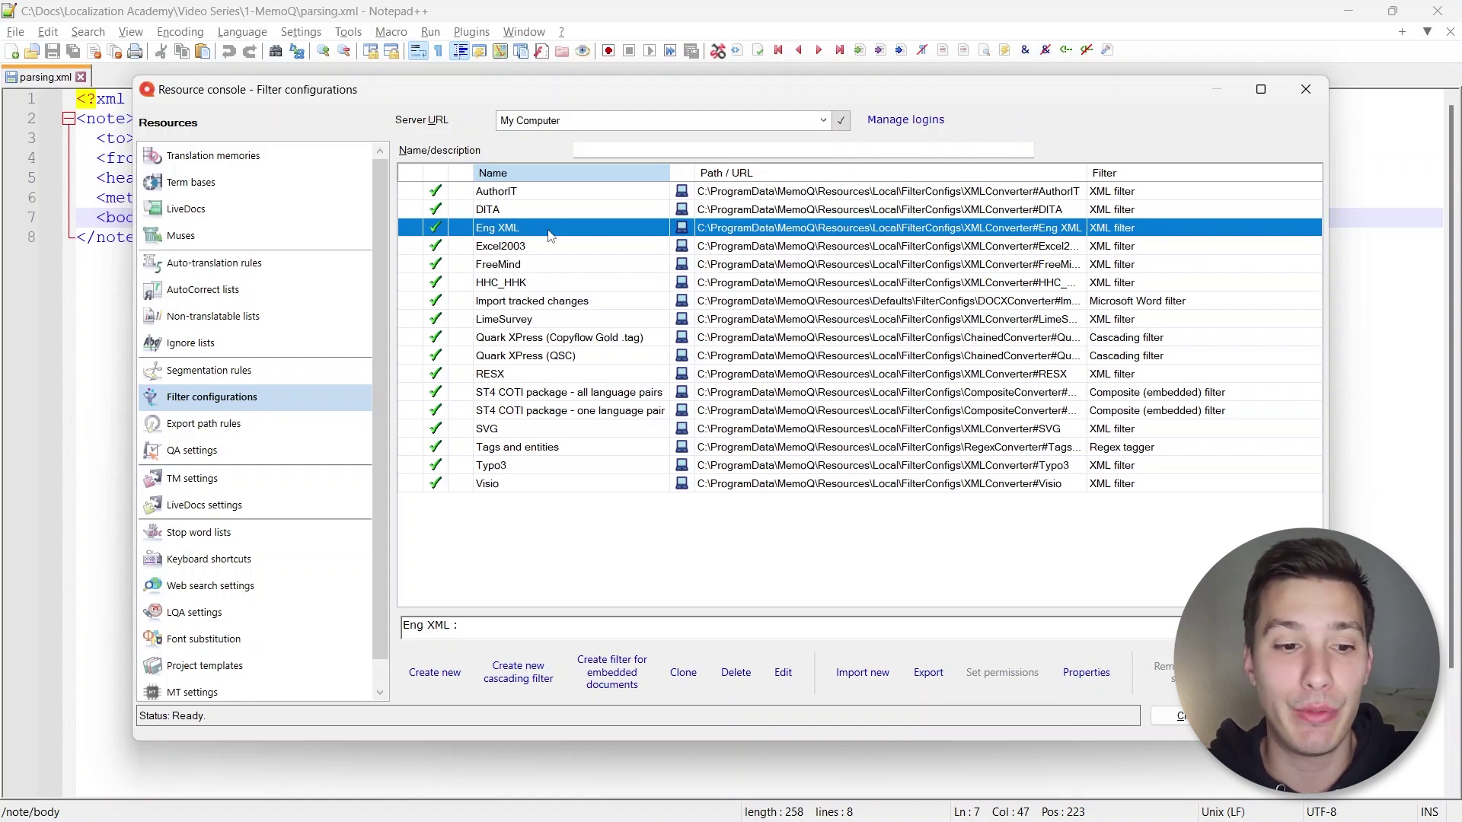
# Create a new filter configuration named Eng Regex tagger that uses the Regex tagger filter
pyautogui.click(435, 673)
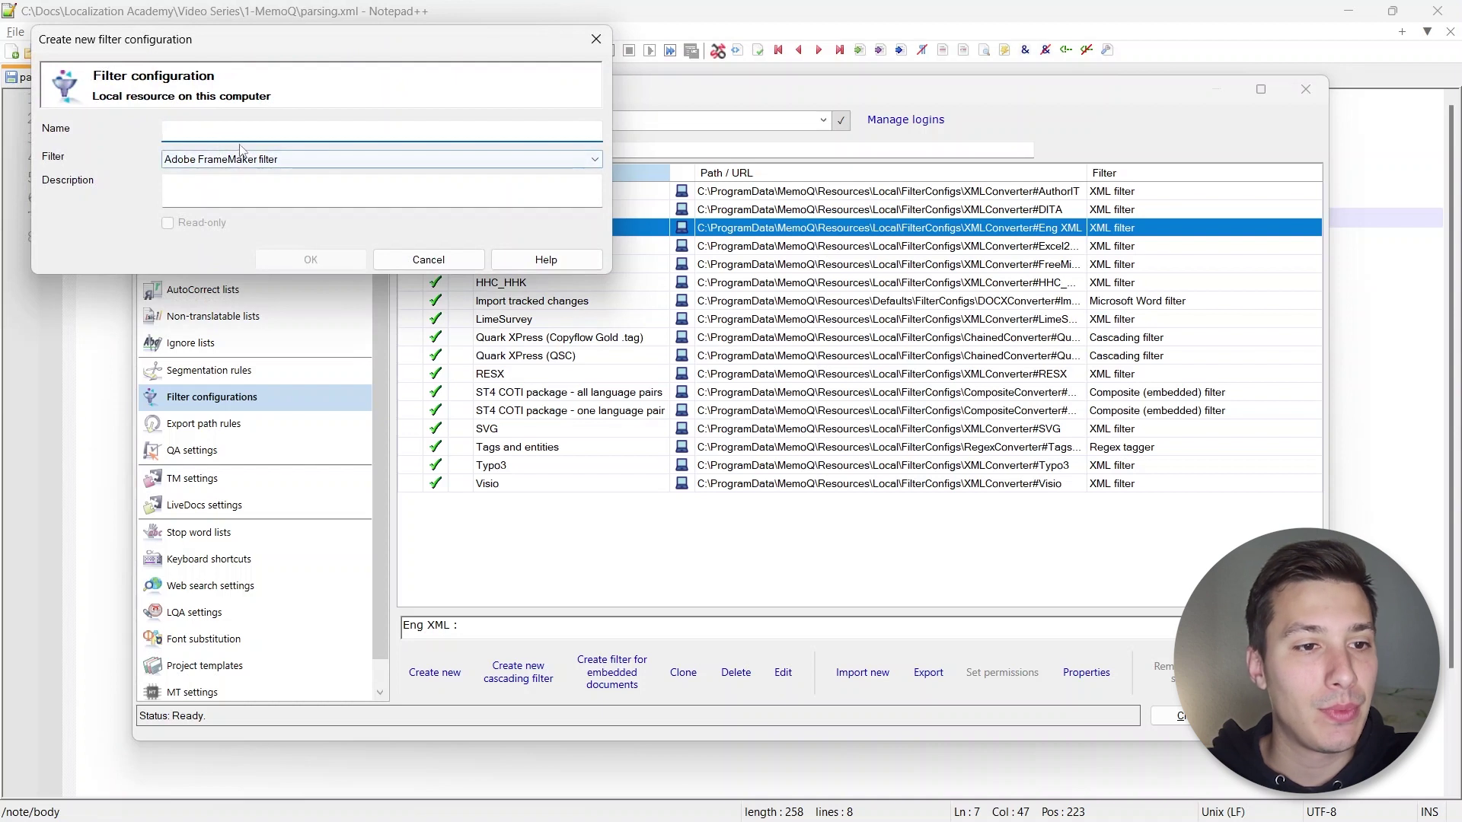
pyautogui.write('En')
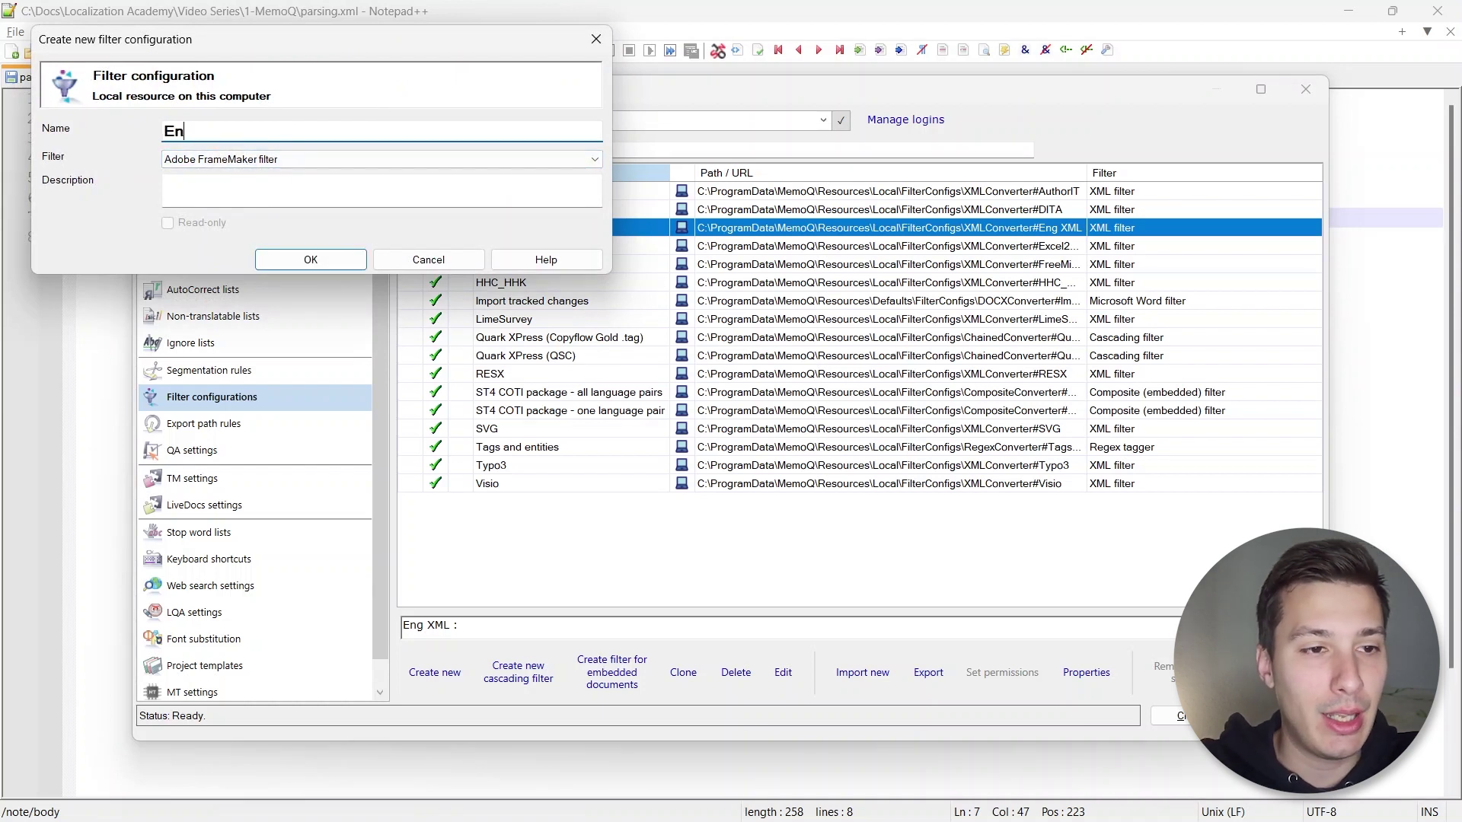
pyautogui.write('g Regex tagger')
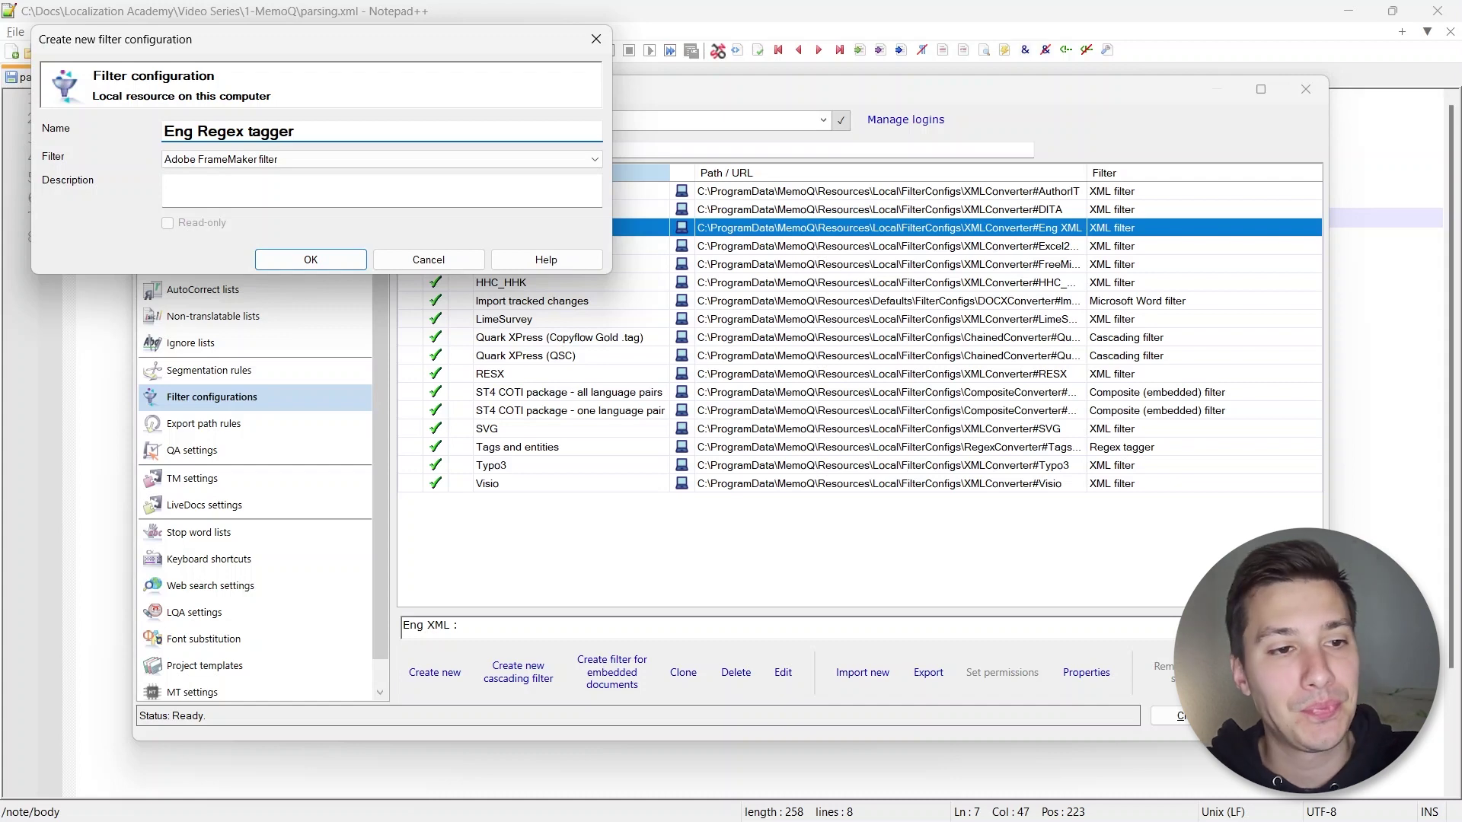
pyautogui.click(218, 168)
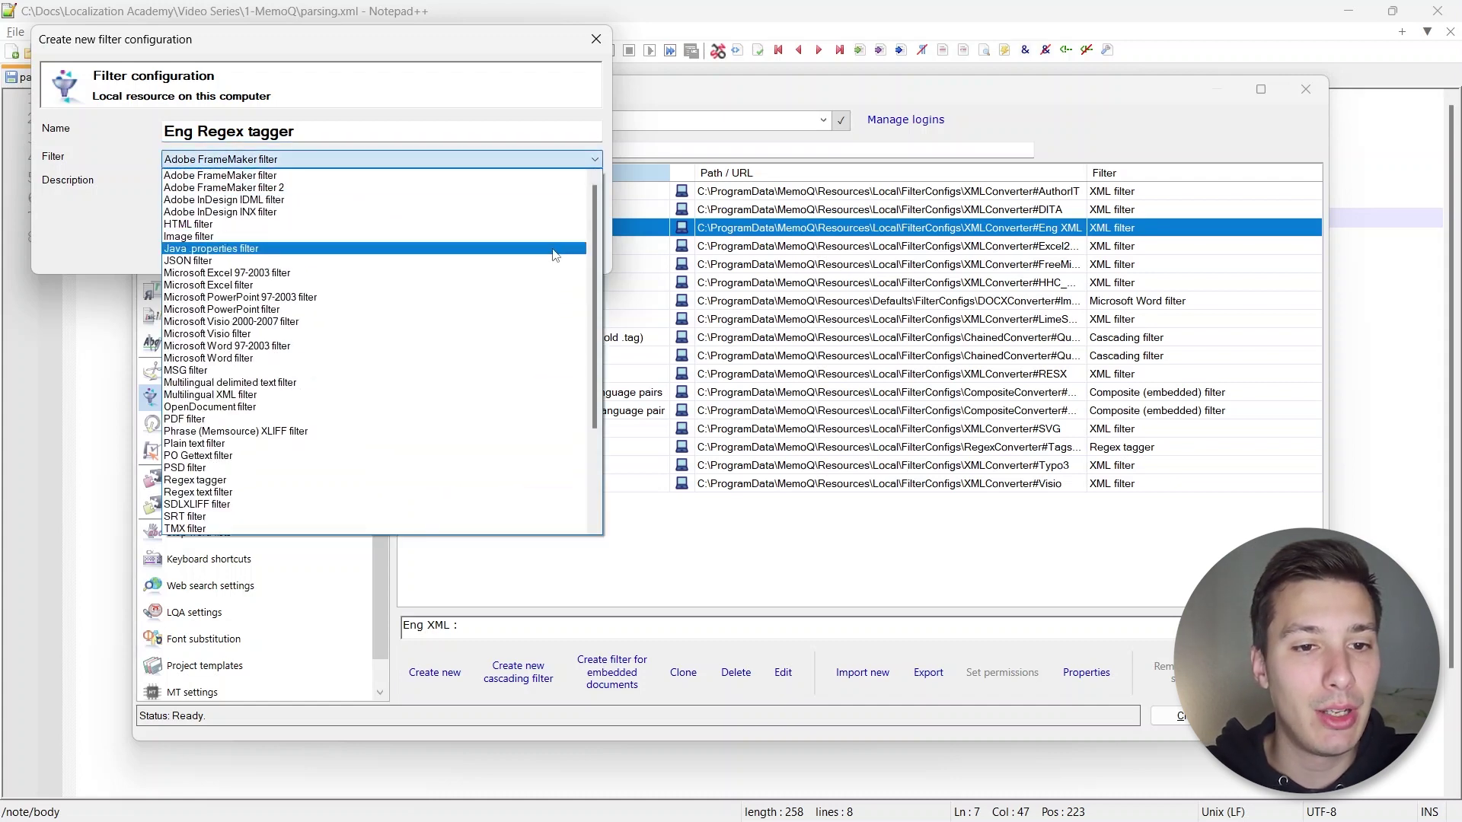
pyautogui.moveTo(592, 253); pyautogui.dragTo(591, 355)
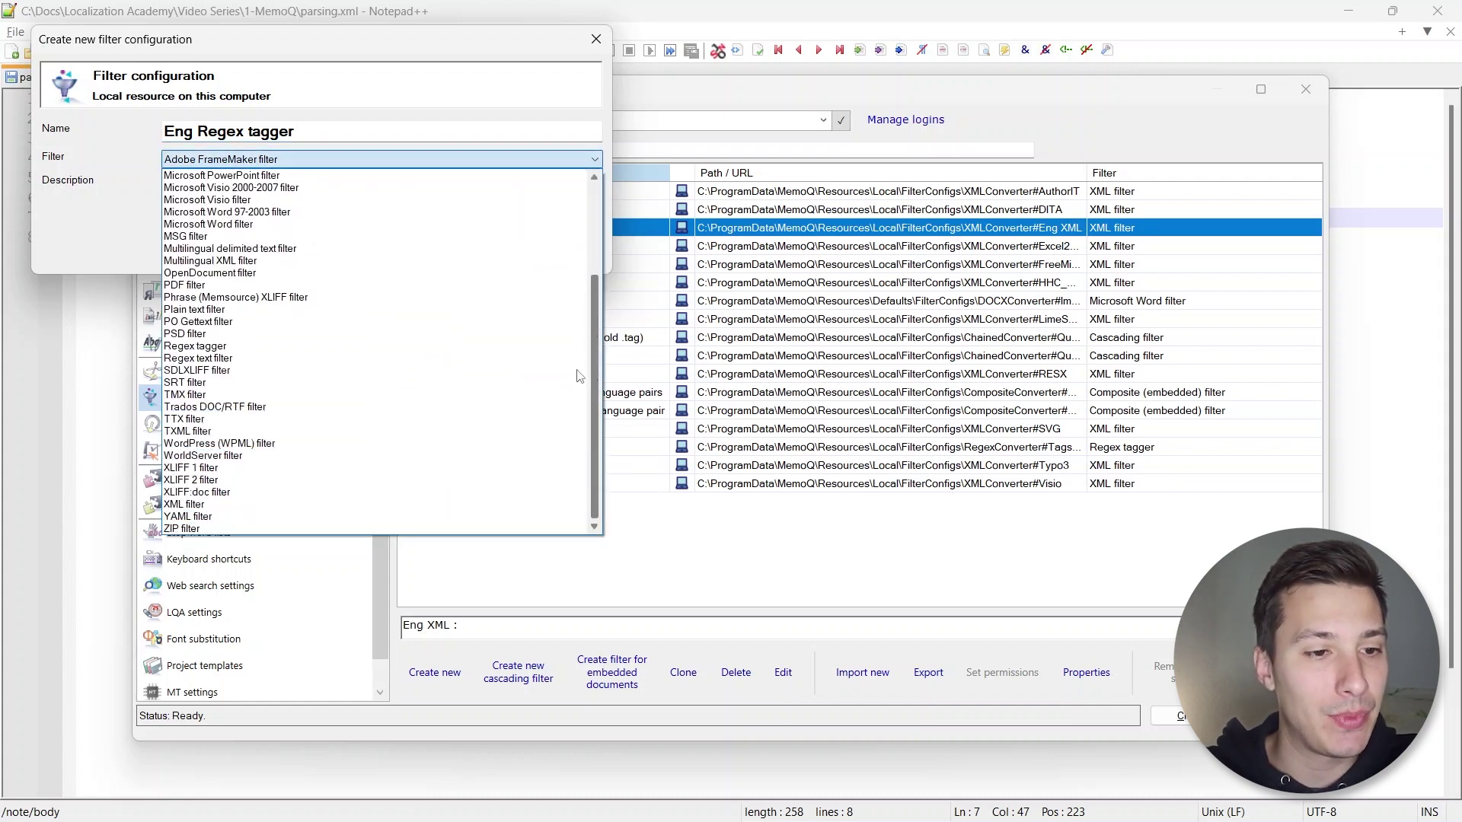
pyautogui.click(208, 348)
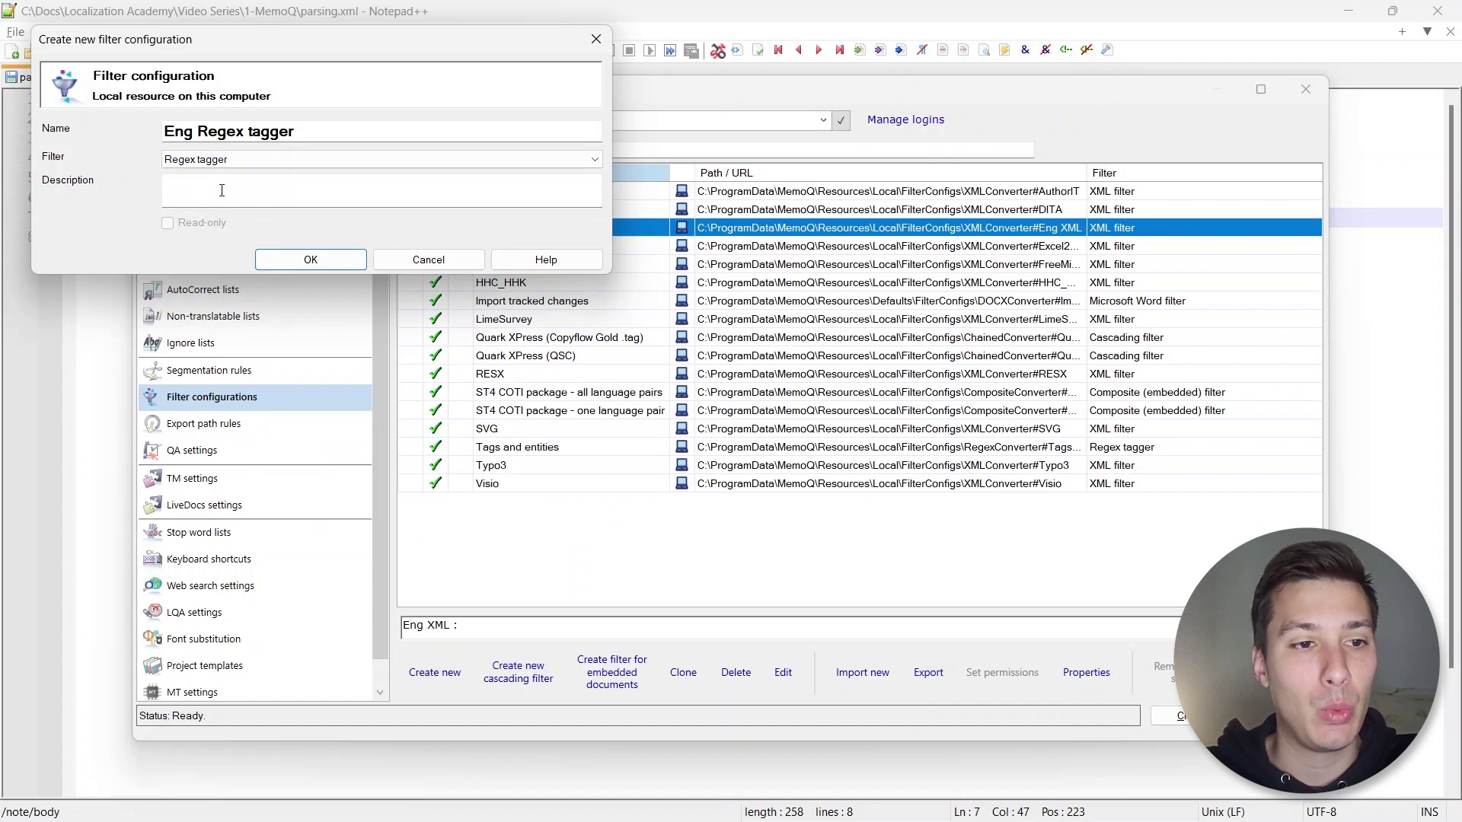
pyautogui.click(307, 261)
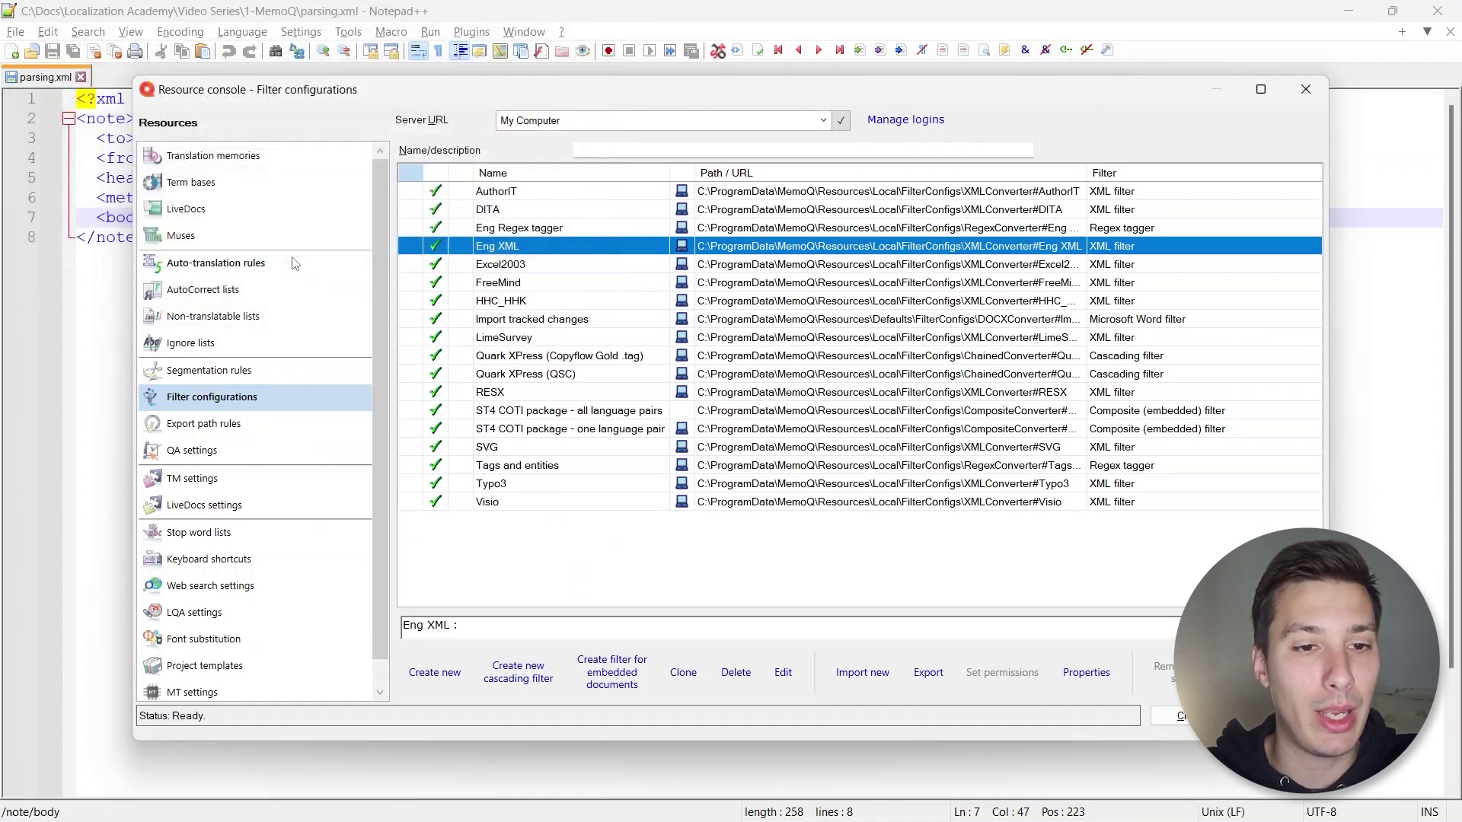
# Compare the Eng Regex tagger and Eng XML entries, and open the Eng Regex tagger configuration for editing
pyautogui.click(498, 232)
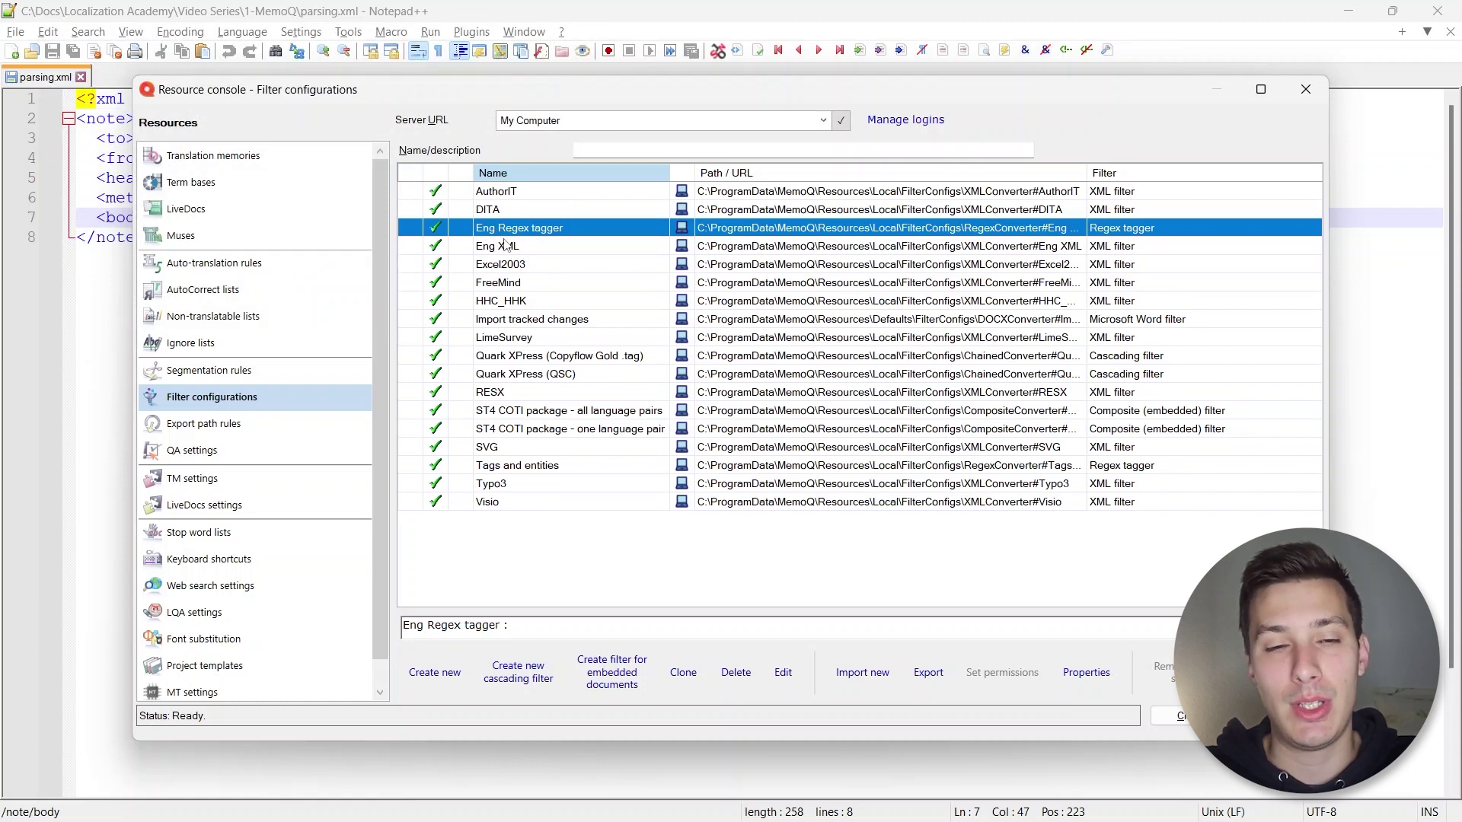
pyautogui.click(498, 247)
pyautogui.click(495, 233)
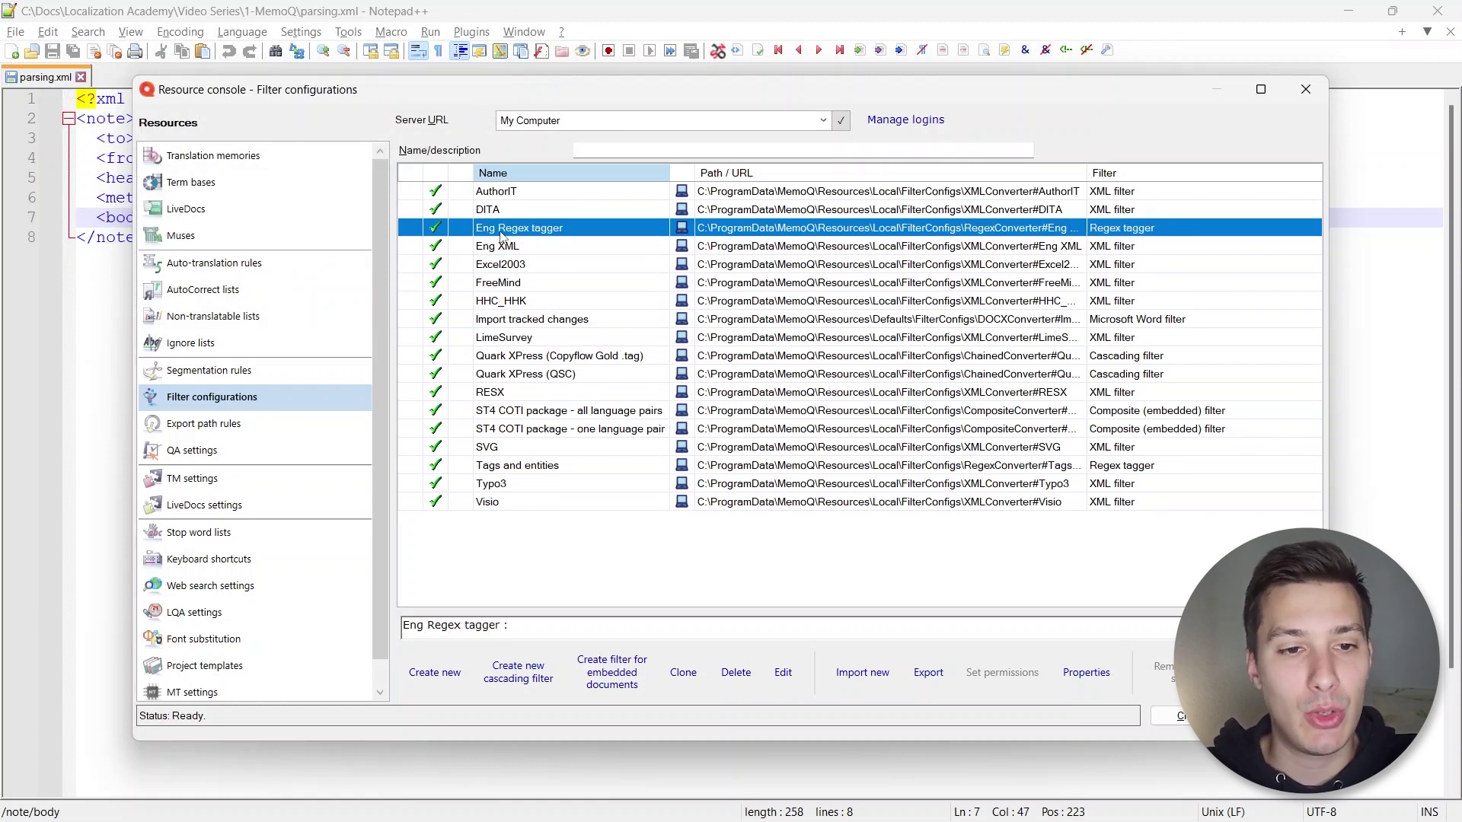
pyautogui.click(517, 247)
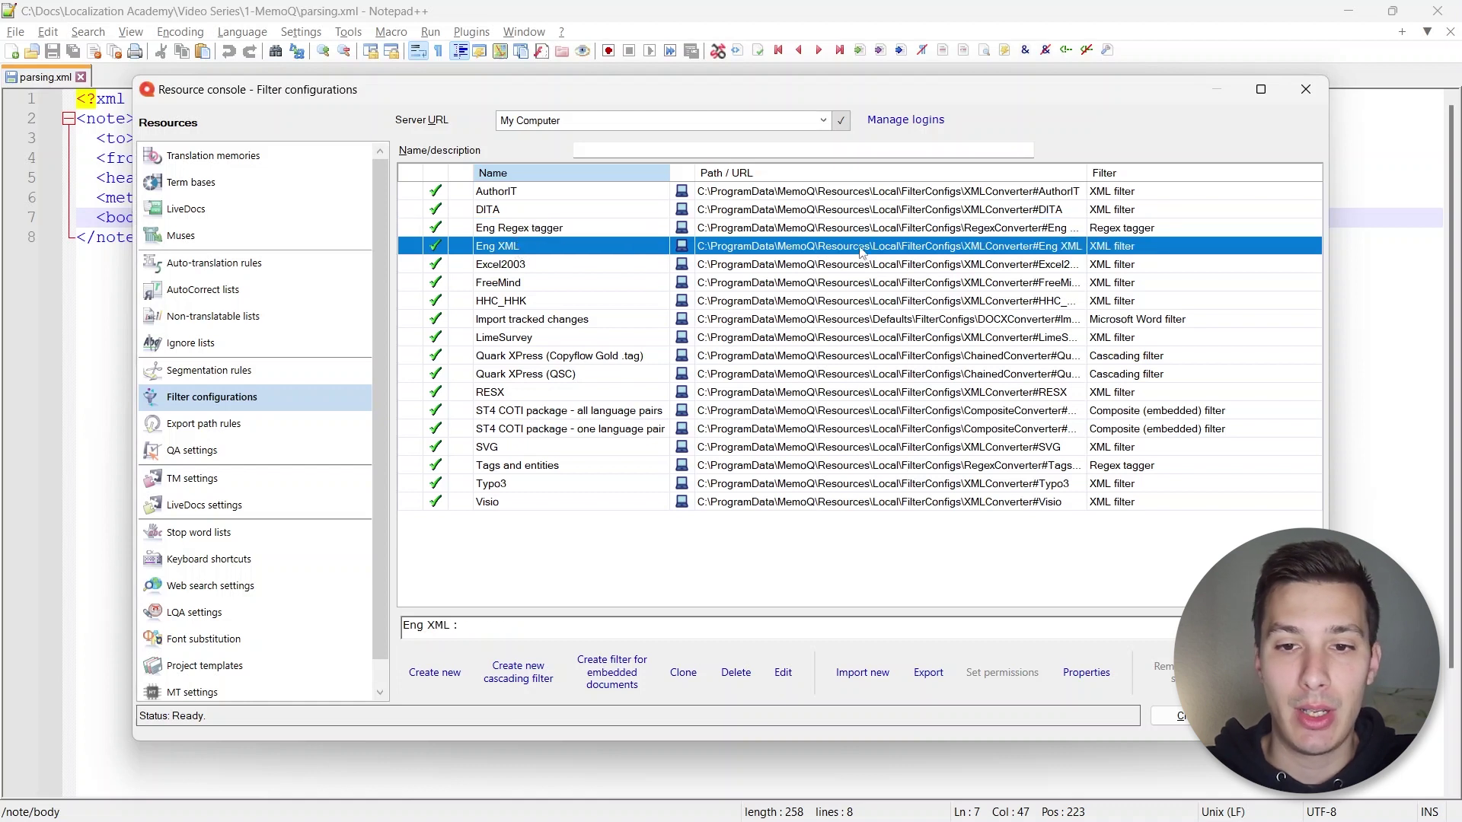
pyautogui.click(1122, 250)
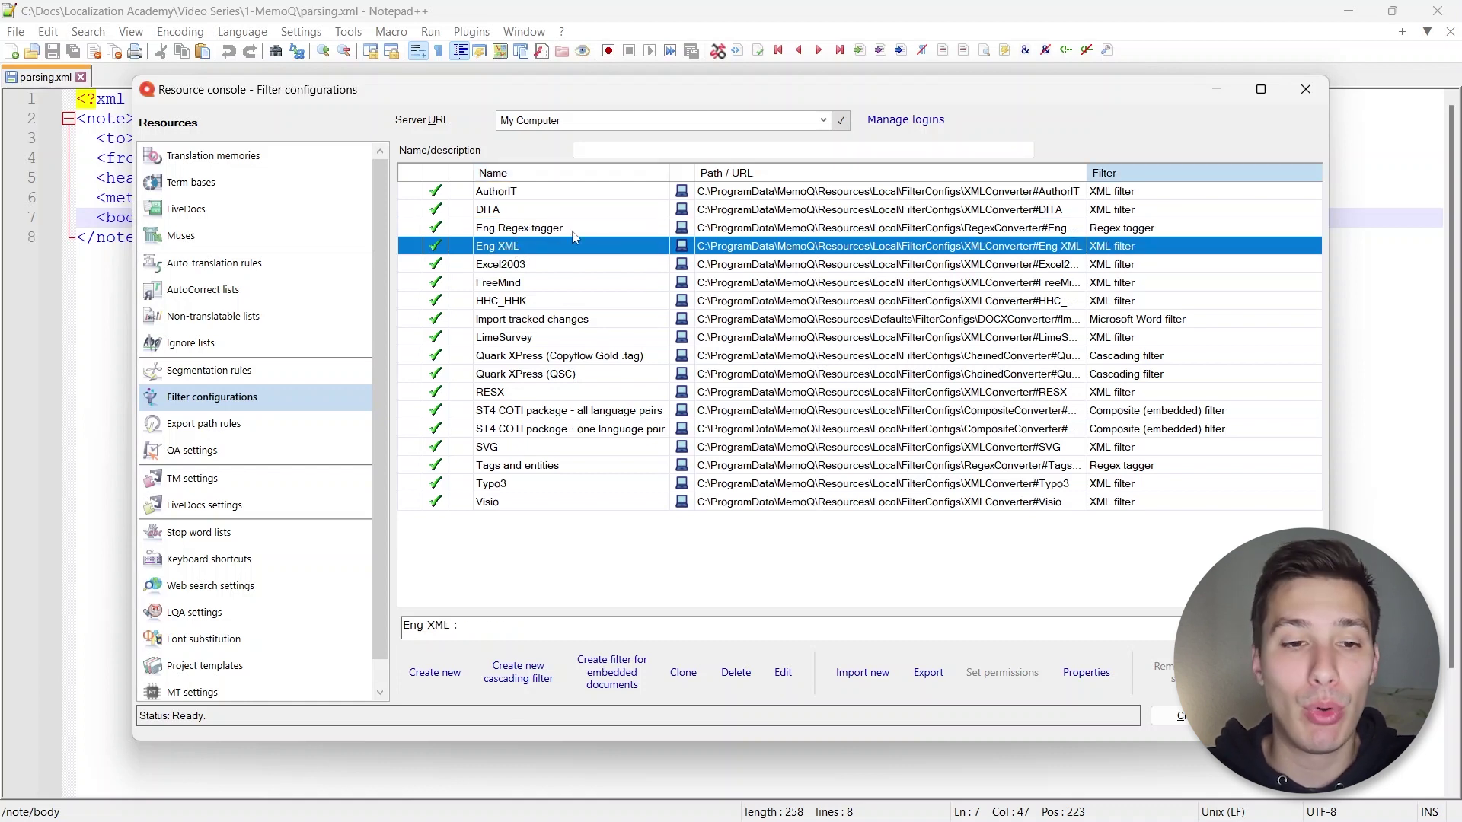
pyautogui.click(517, 230)
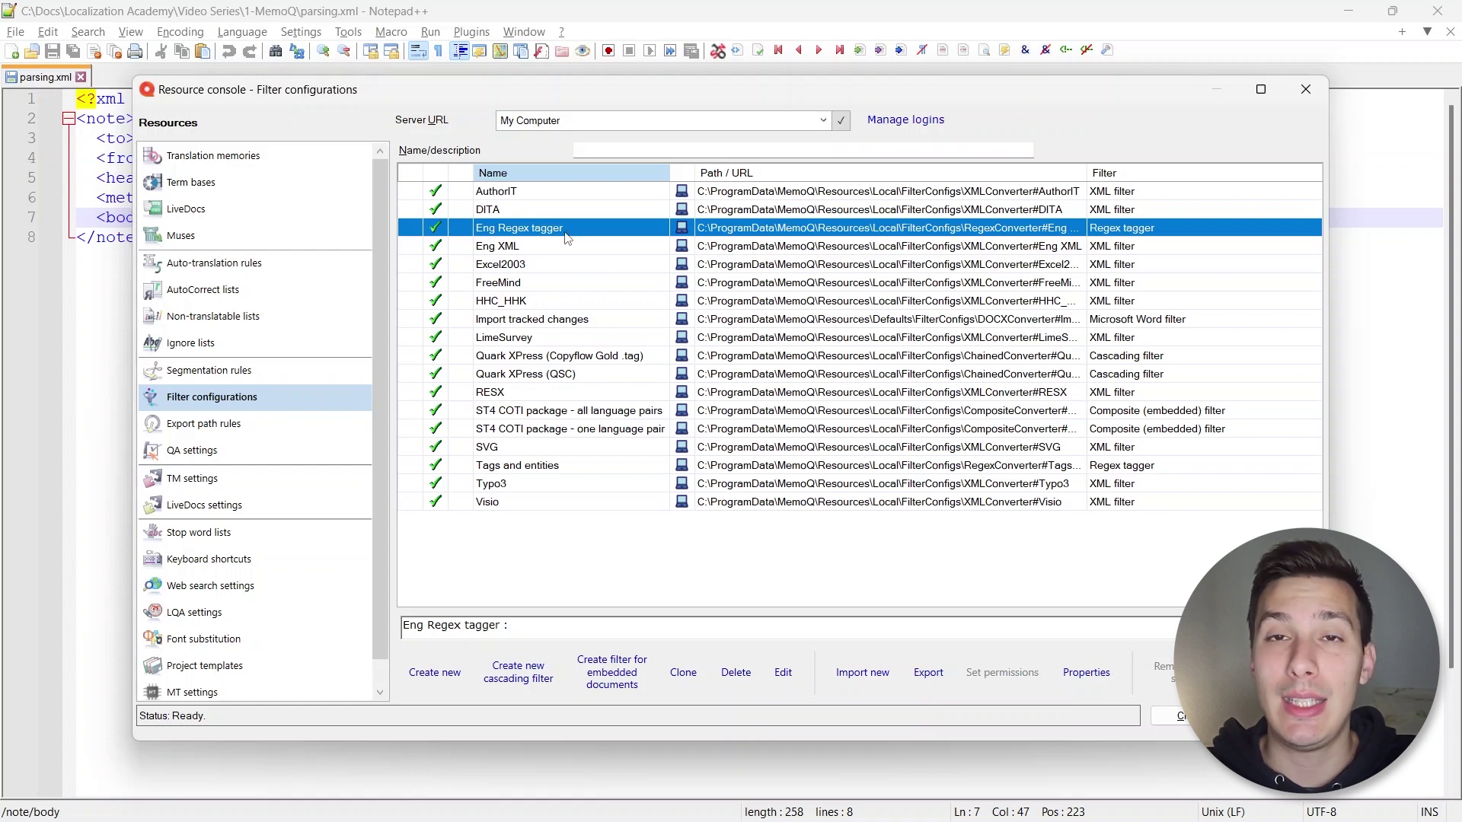
pyautogui.rightClick(540, 231)
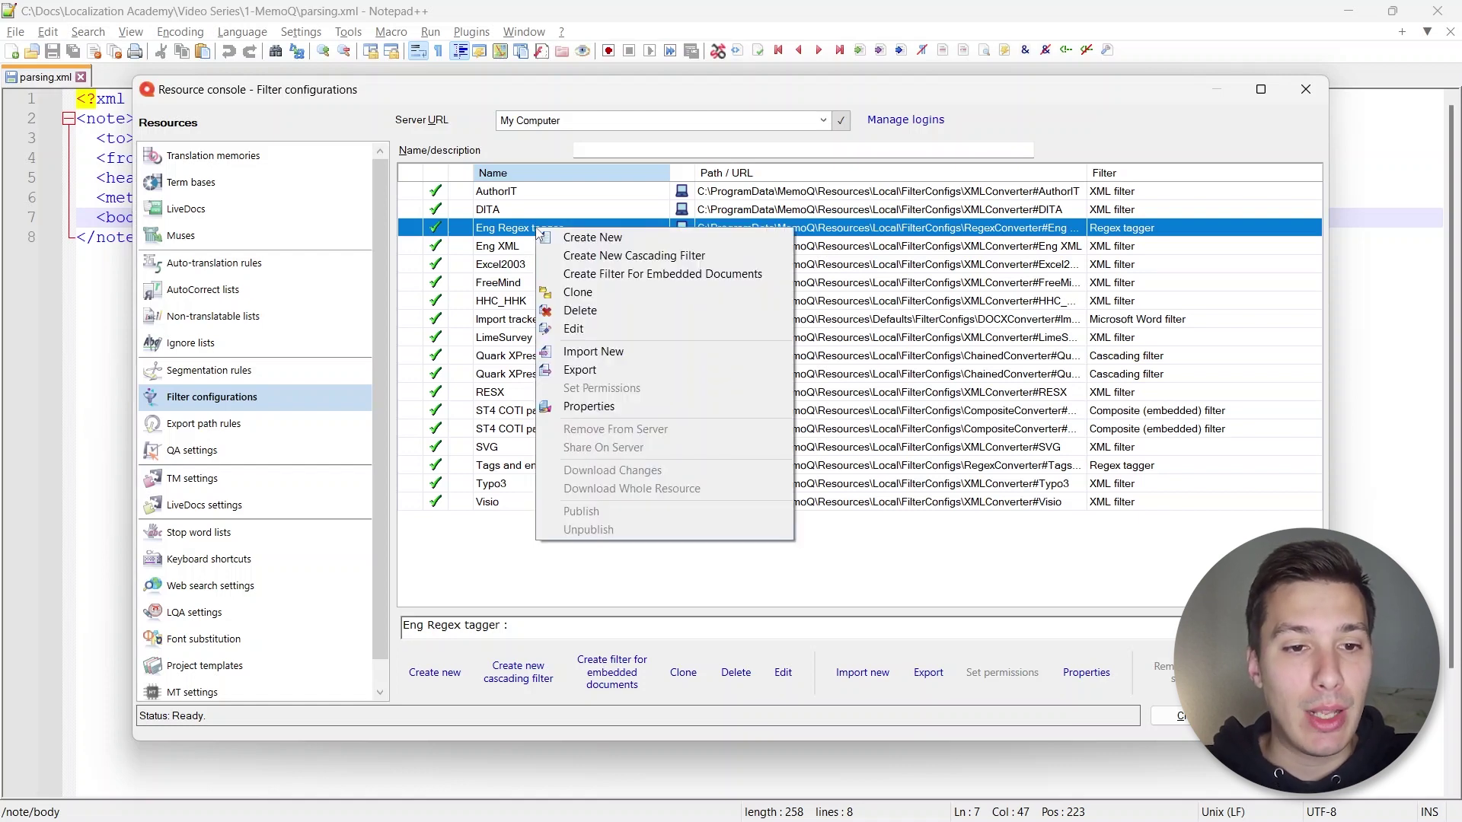
pyautogui.click(584, 330)
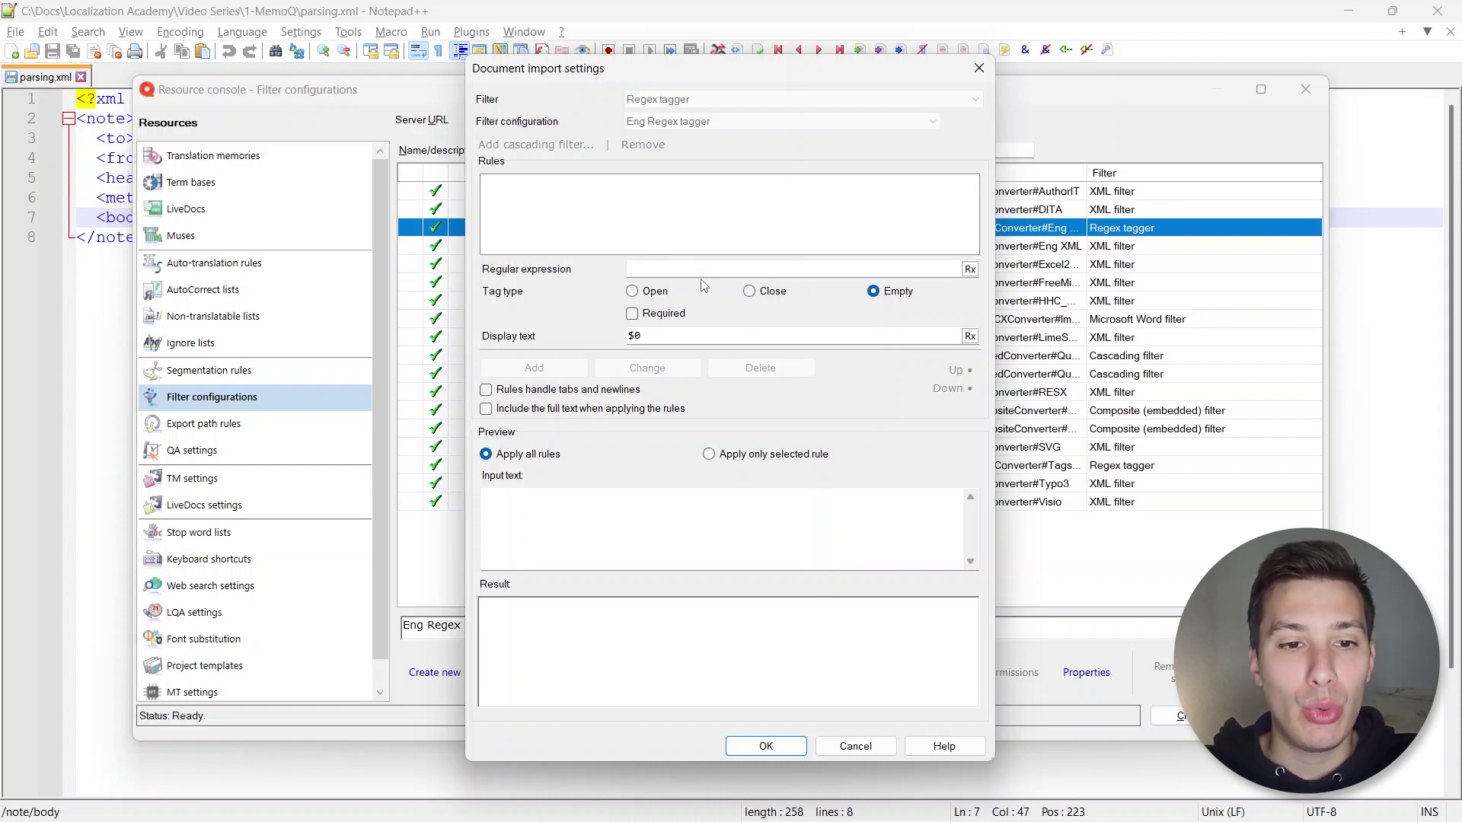
# Switch to Notepad++ and examine the curly-brace placeholders in parsing.xml, including the word names and the {0} code in the body
pyautogui.hotkey('alt', 'Tab')
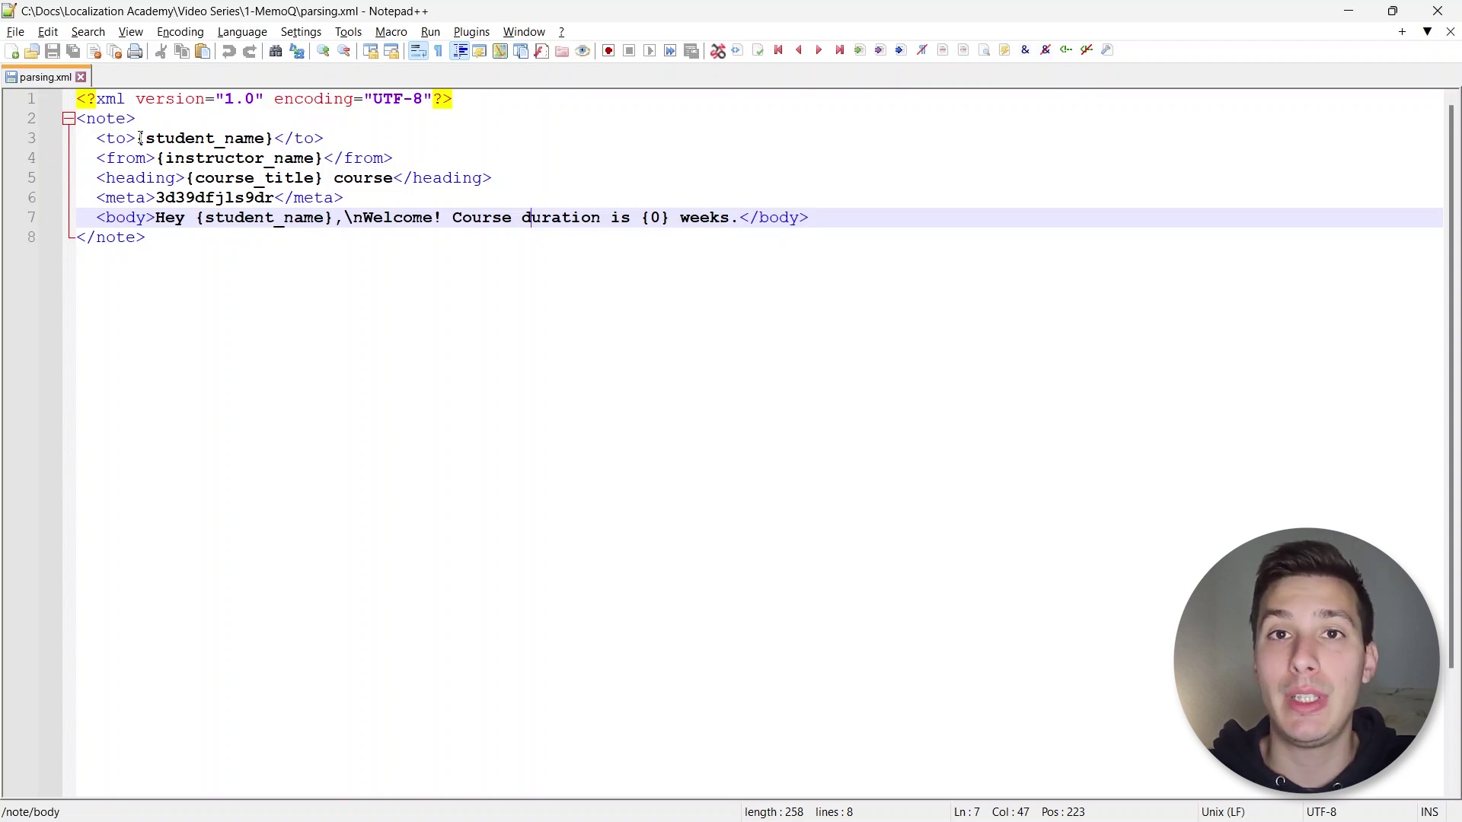
pyautogui.moveTo(140, 138); pyautogui.dragTo(273, 140)
pyautogui.moveTo(160, 158); pyautogui.dragTo(325, 159)
pyautogui.click(145, 138)
pyautogui.hotkey('shift', 'Left')
pyautogui.click(272, 139)
pyautogui.hotkey('shift', 'Left')
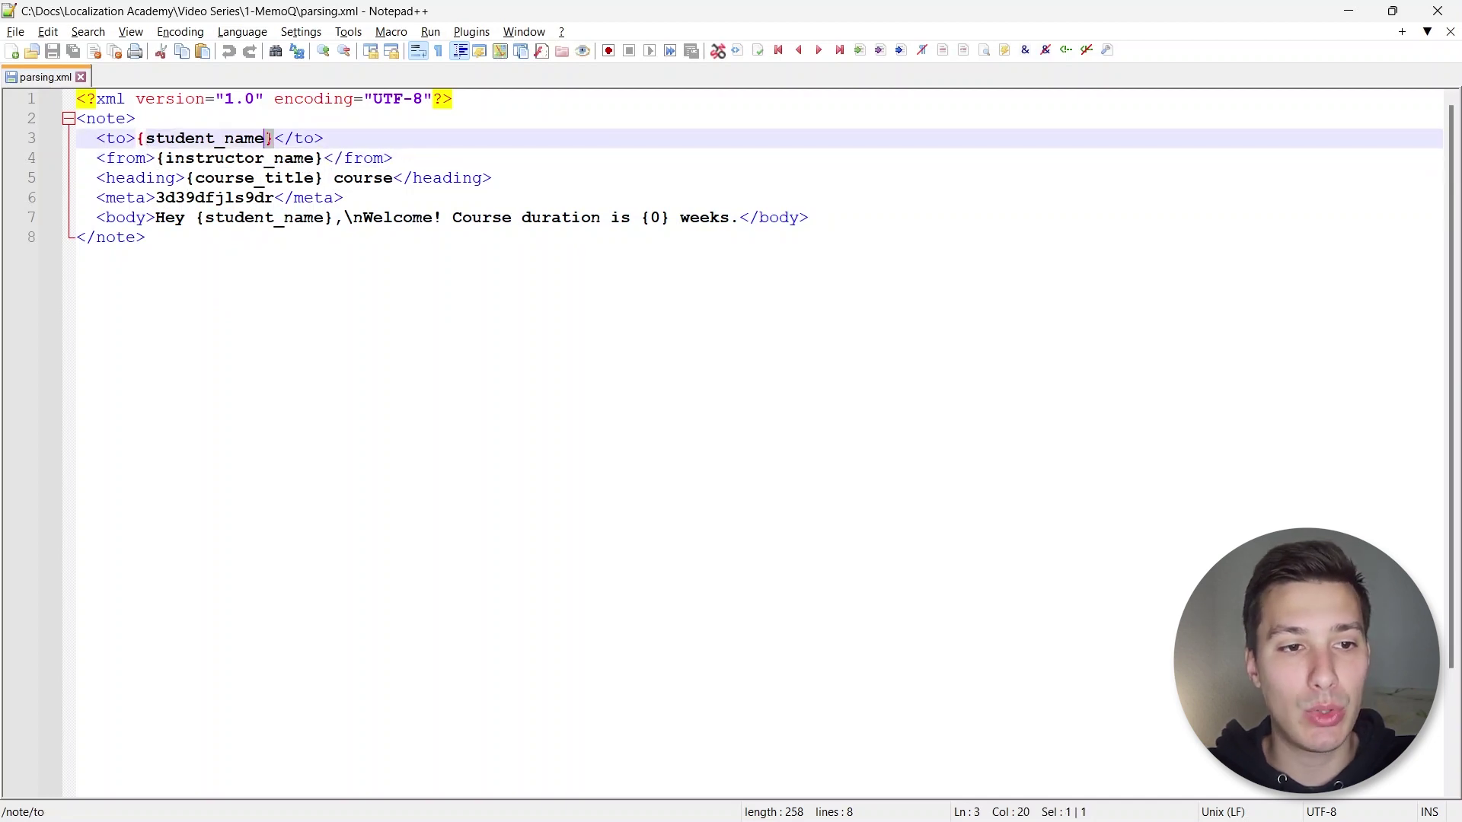
pyautogui.moveTo(145, 139); pyautogui.dragTo(336, 218)
pyautogui.moveTo(663, 221); pyautogui.dragTo(654, 222)
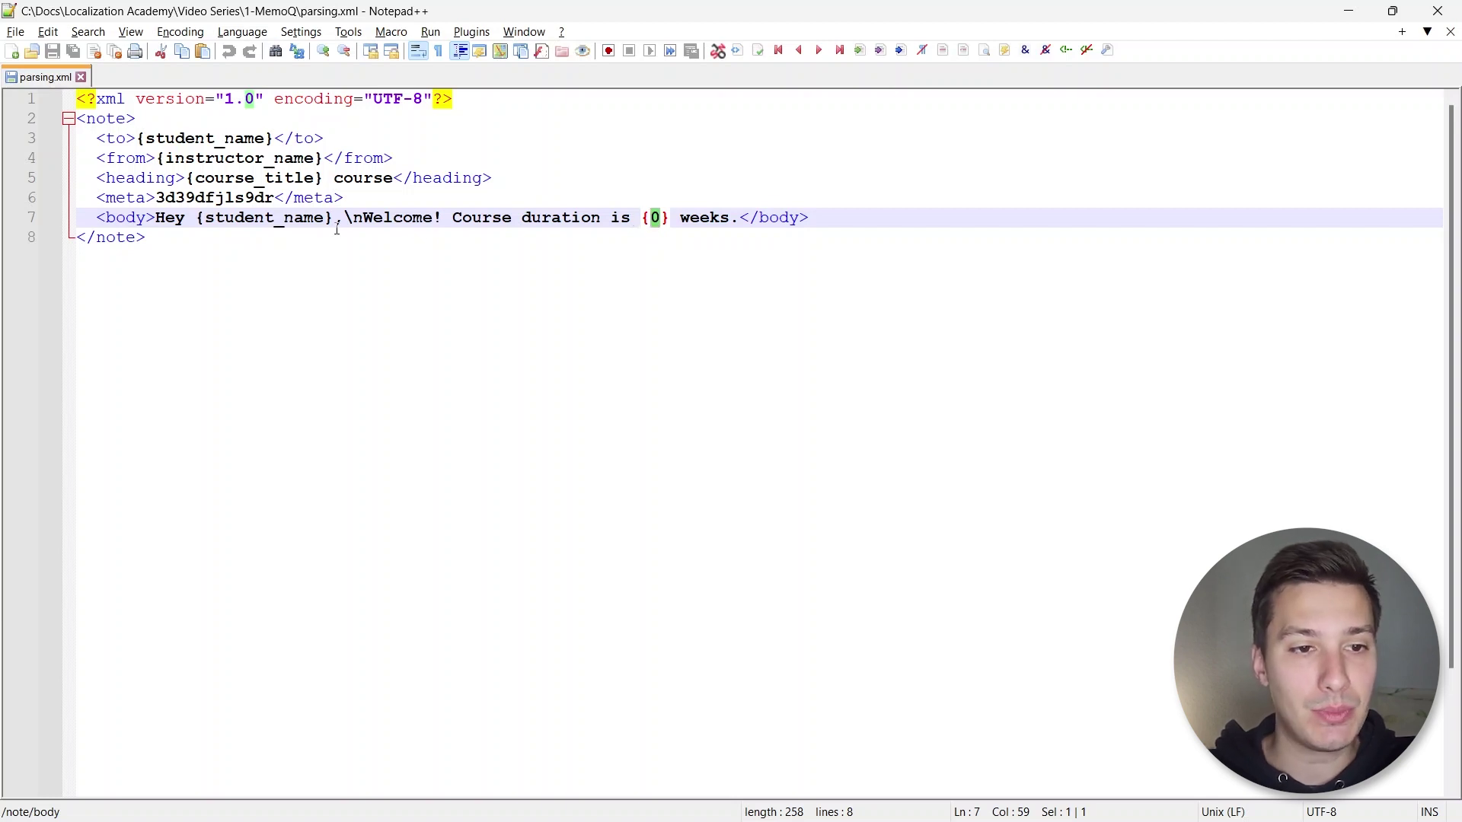
# Switch back to memoQ and enter {\w+} as the regular expression for the placeholder rule
pyautogui.hotkey('alt', 'Tab')
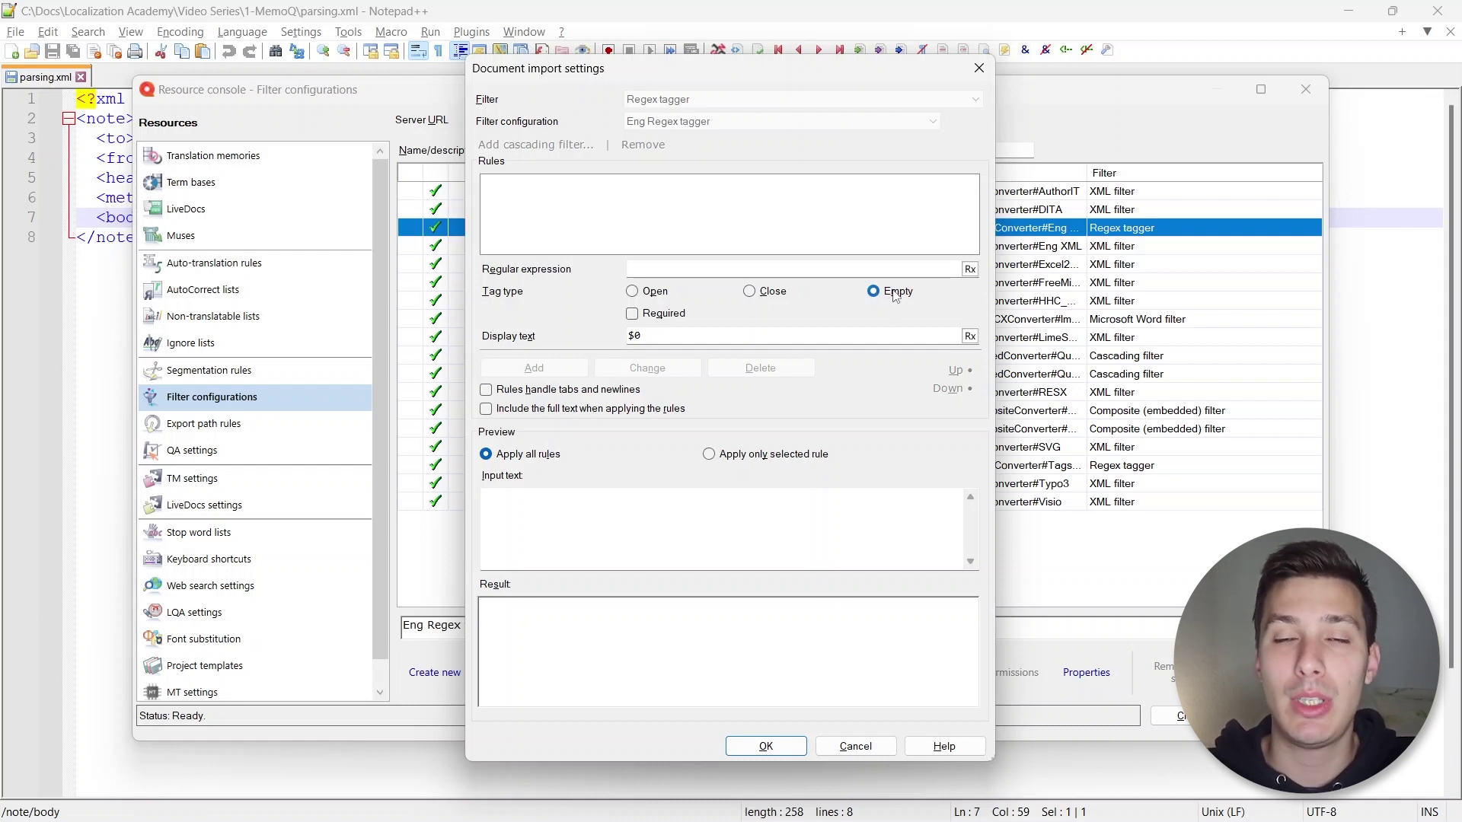
pyautogui.click(685, 270)
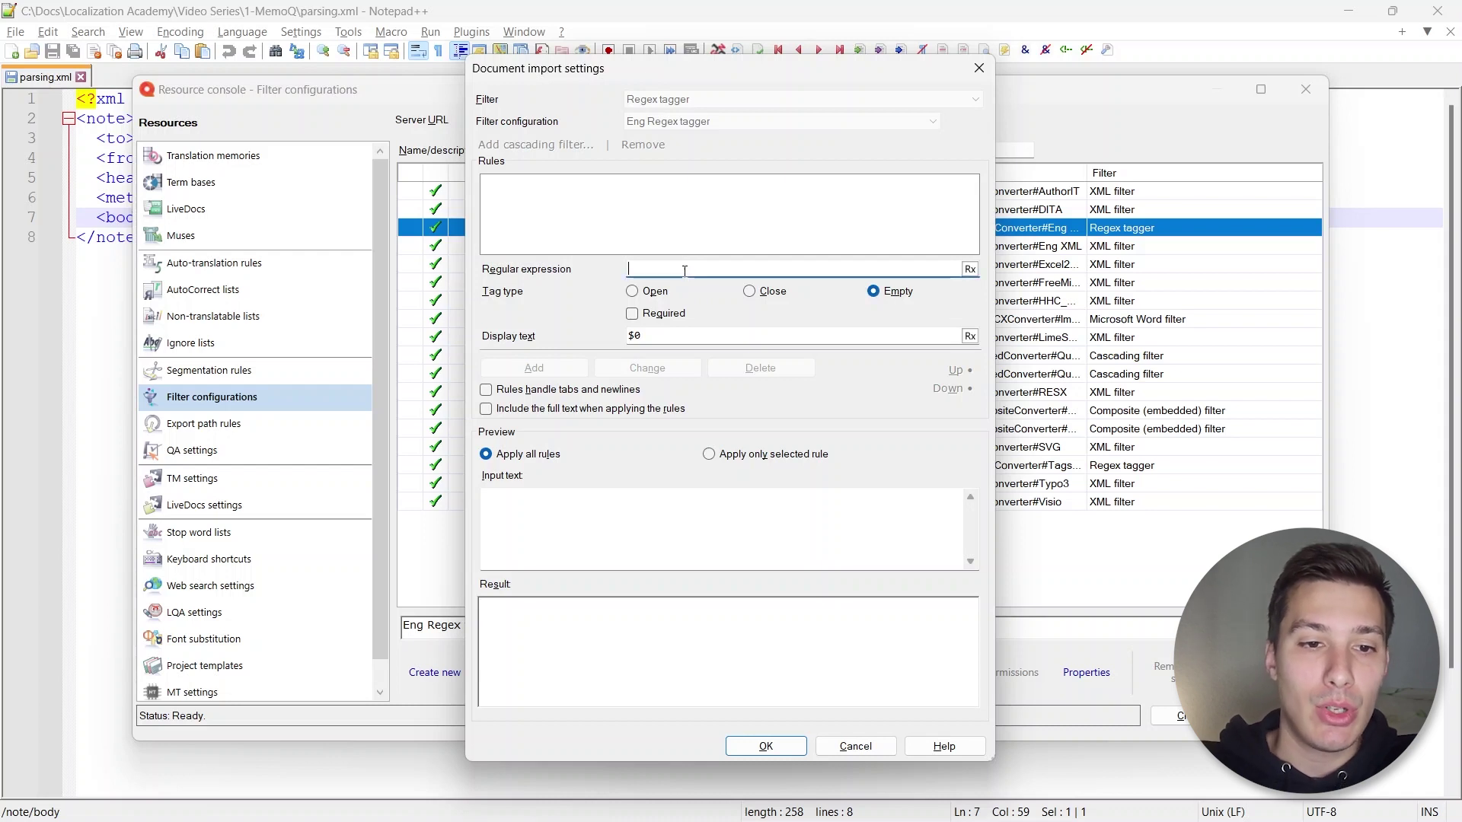
pyautogui.write('{}')
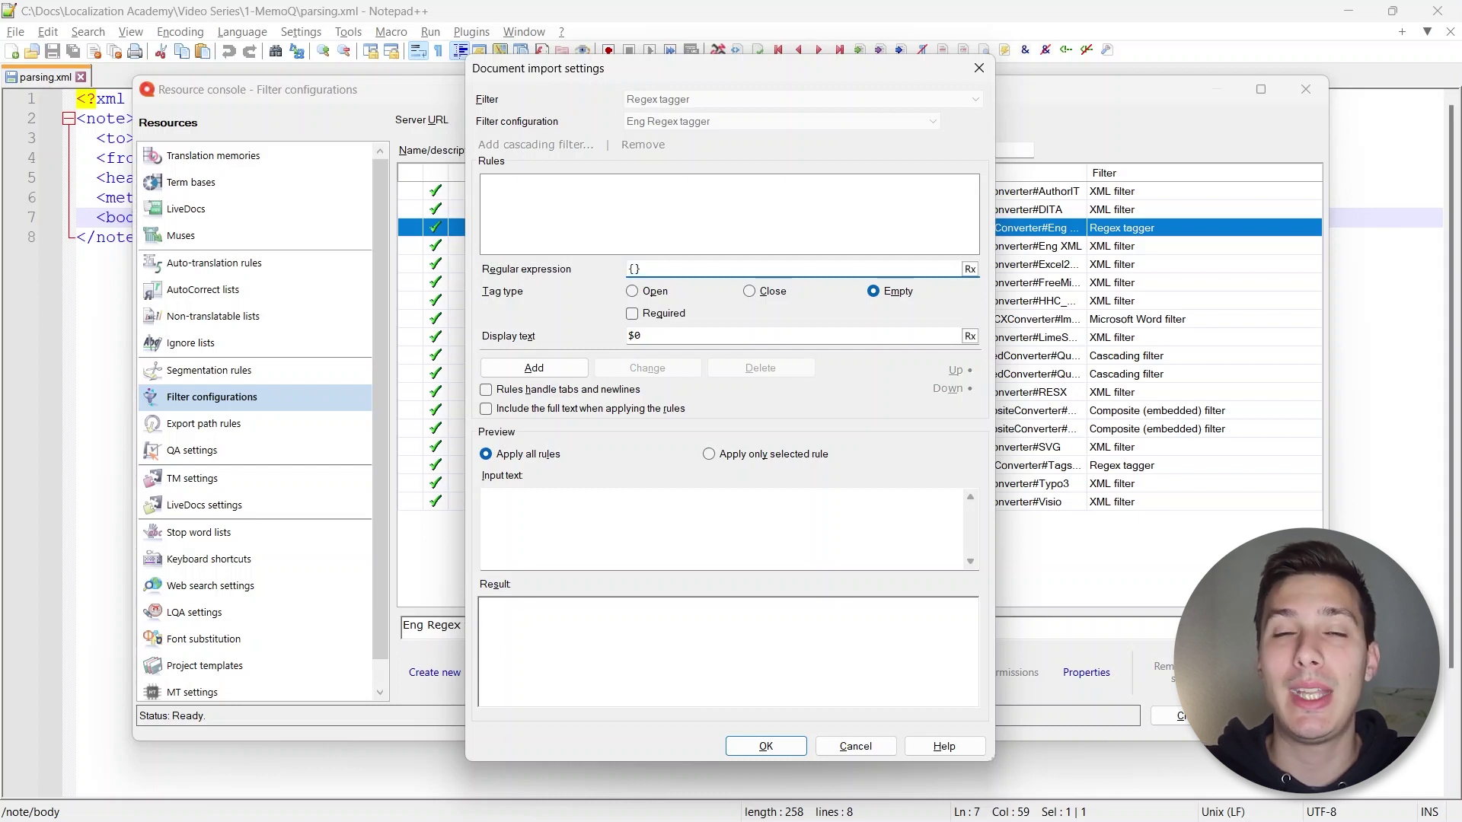
pyautogui.write('\\')
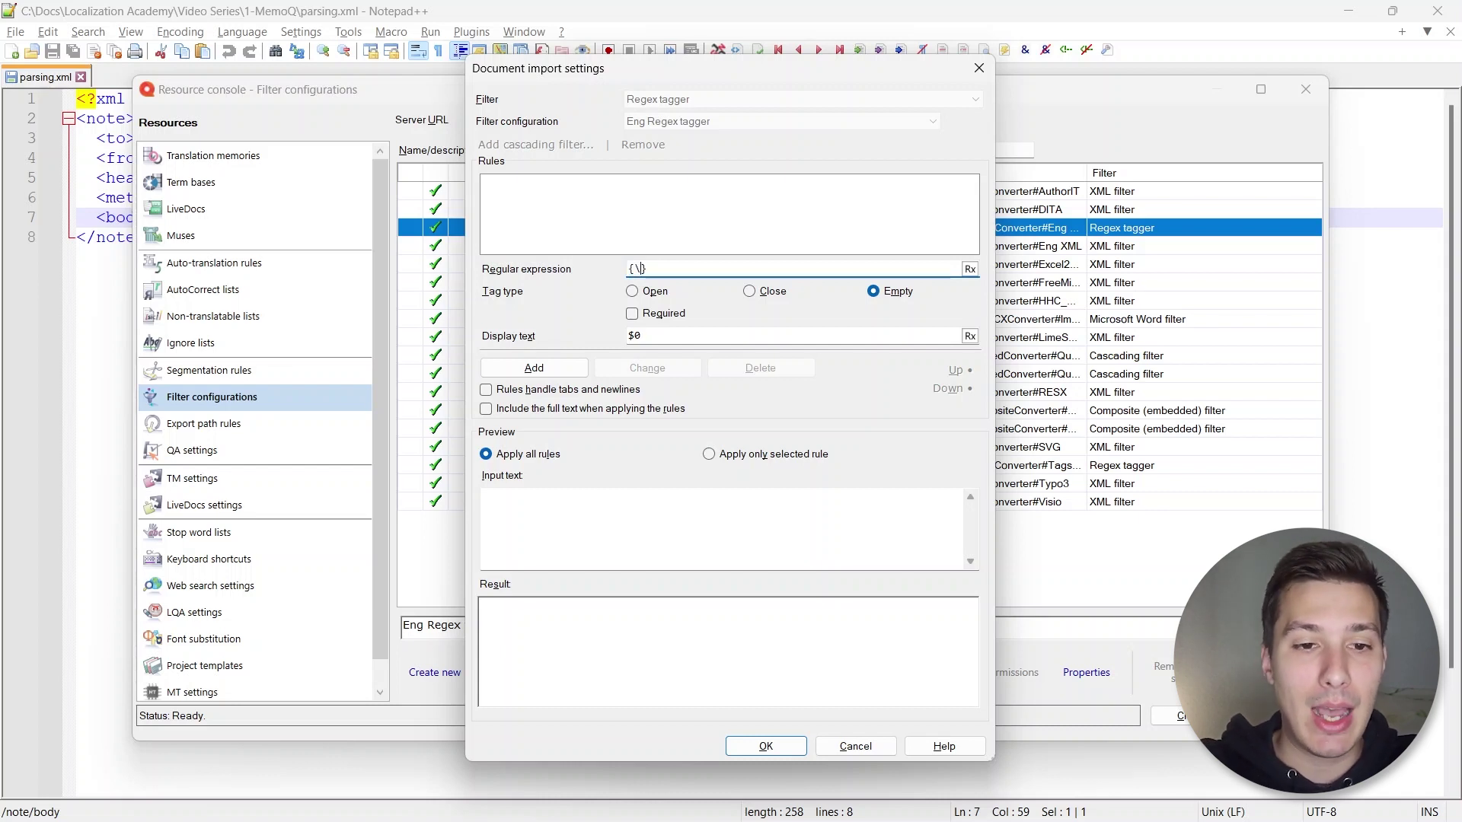
pyautogui.write('w')
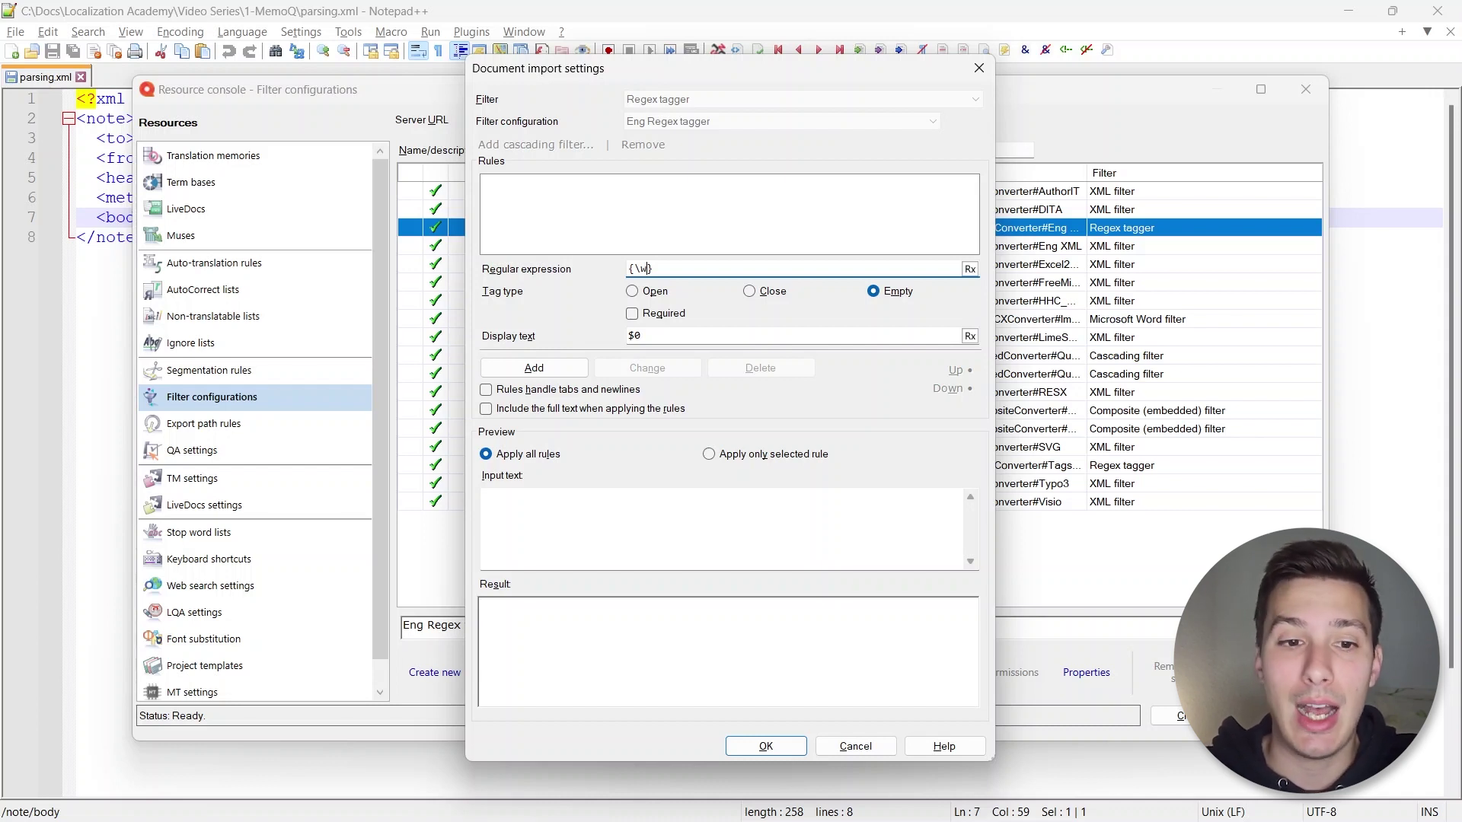
pyautogui.write('+')
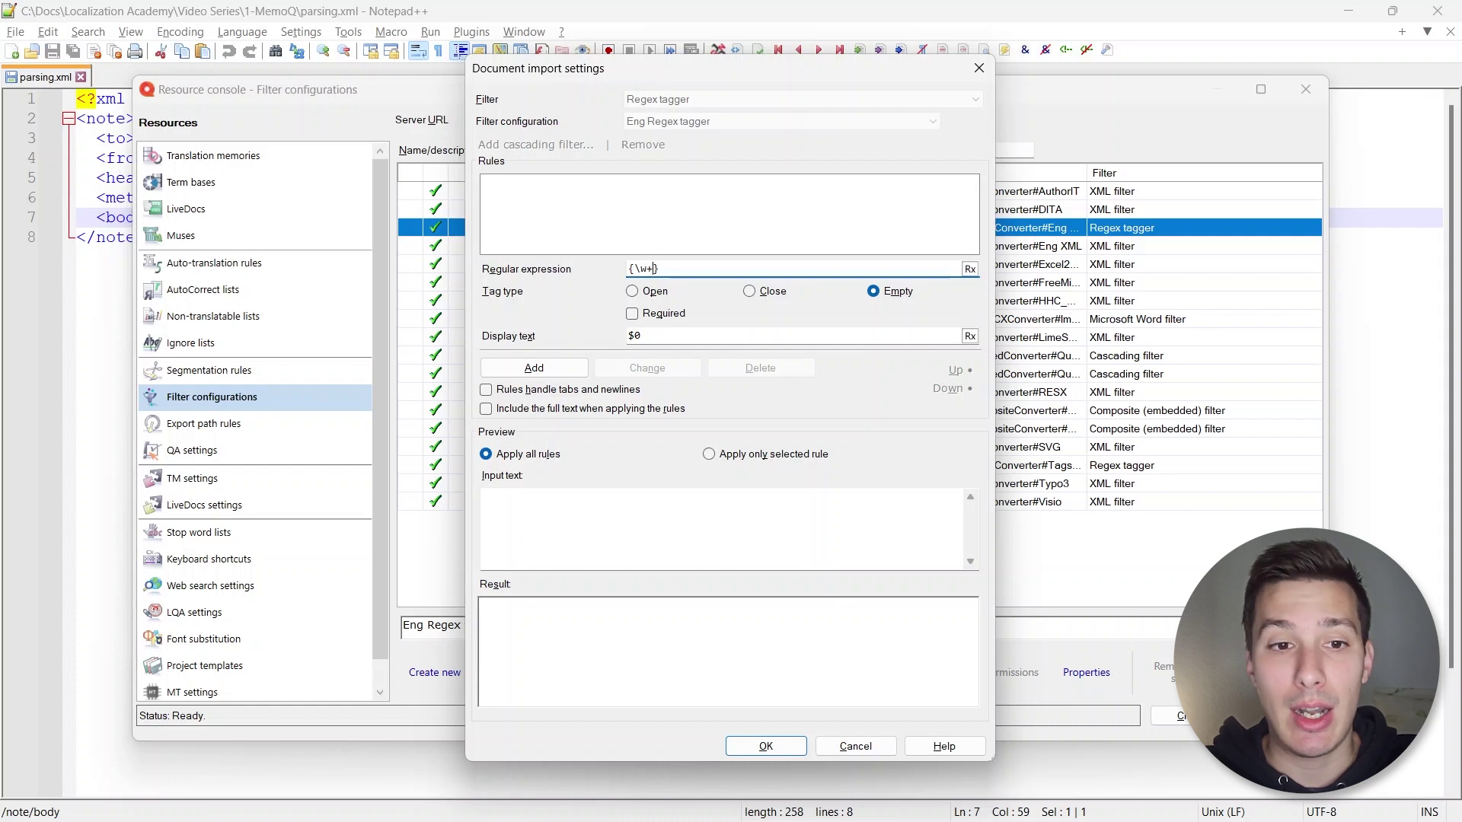
# Mark the {\w+} tag as required and add it to the rules
pyautogui.hotkey('shift', 'Left')
pyautogui.hotkey('shift', 'Left')
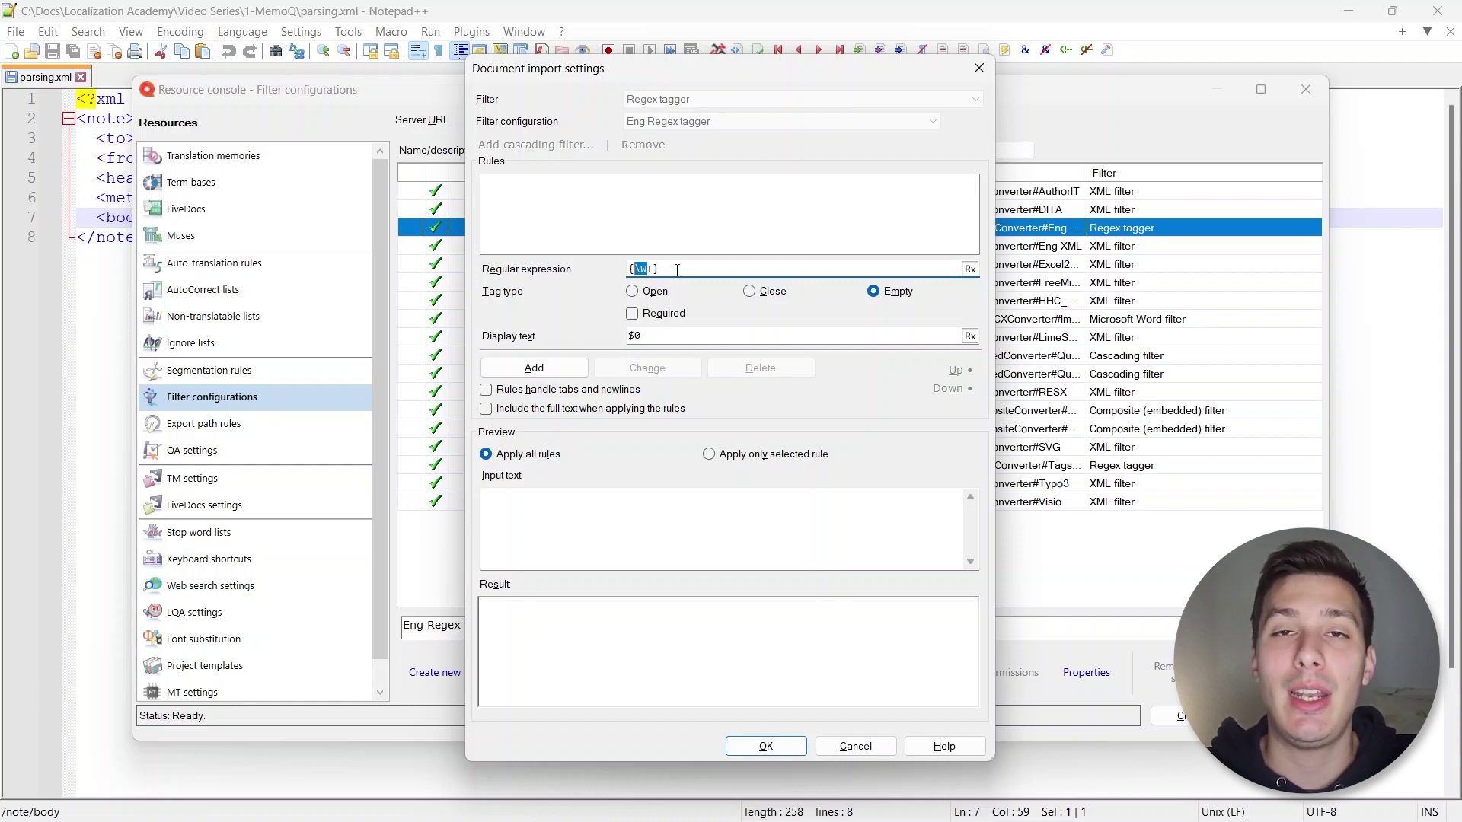
pyautogui.hotkey('shift', 'Right')
pyautogui.hotkey('shift', 'Right')
pyautogui.hotkey('shift', 'Right')
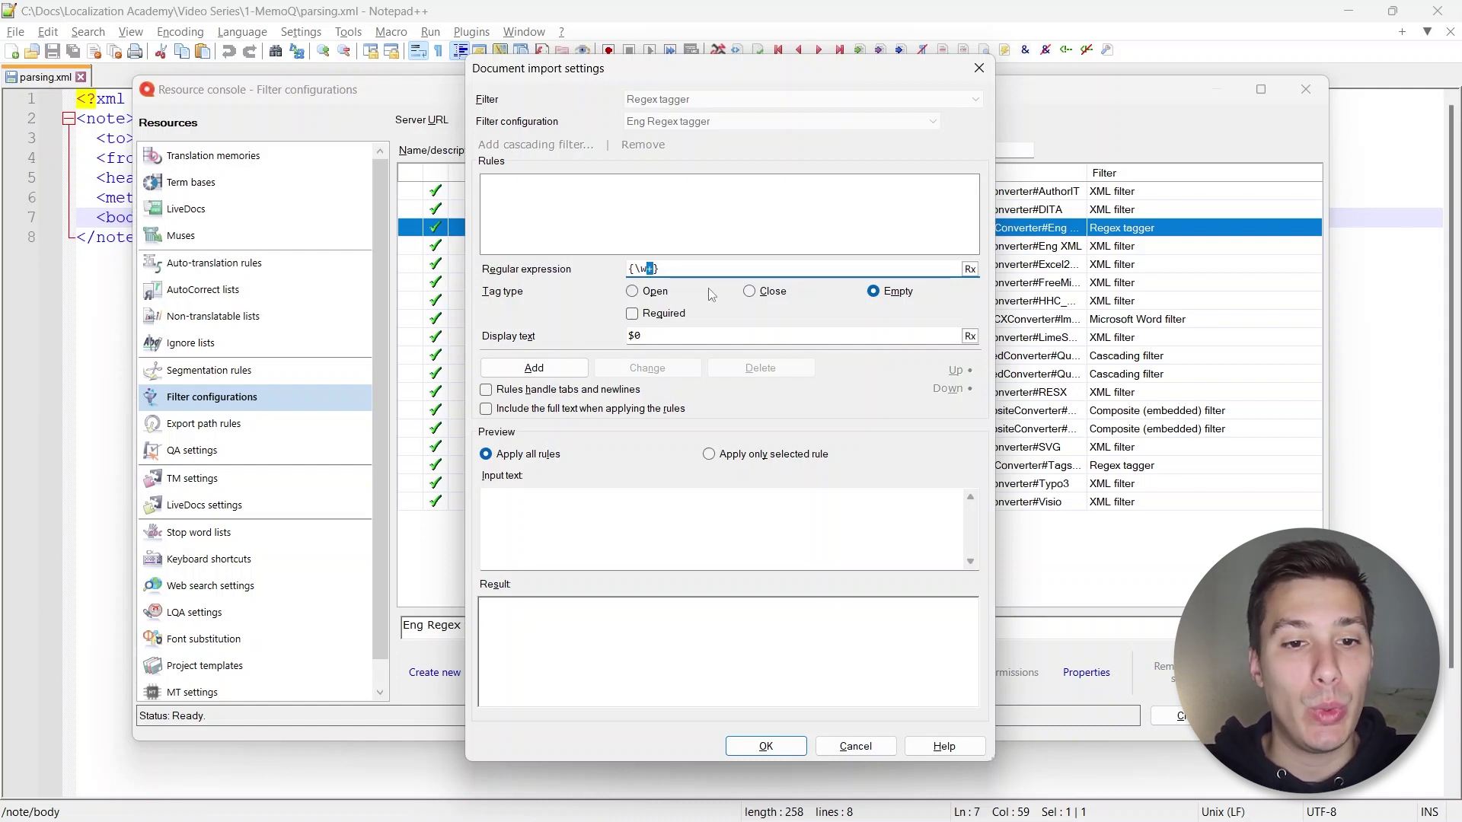
pyautogui.click(649, 315)
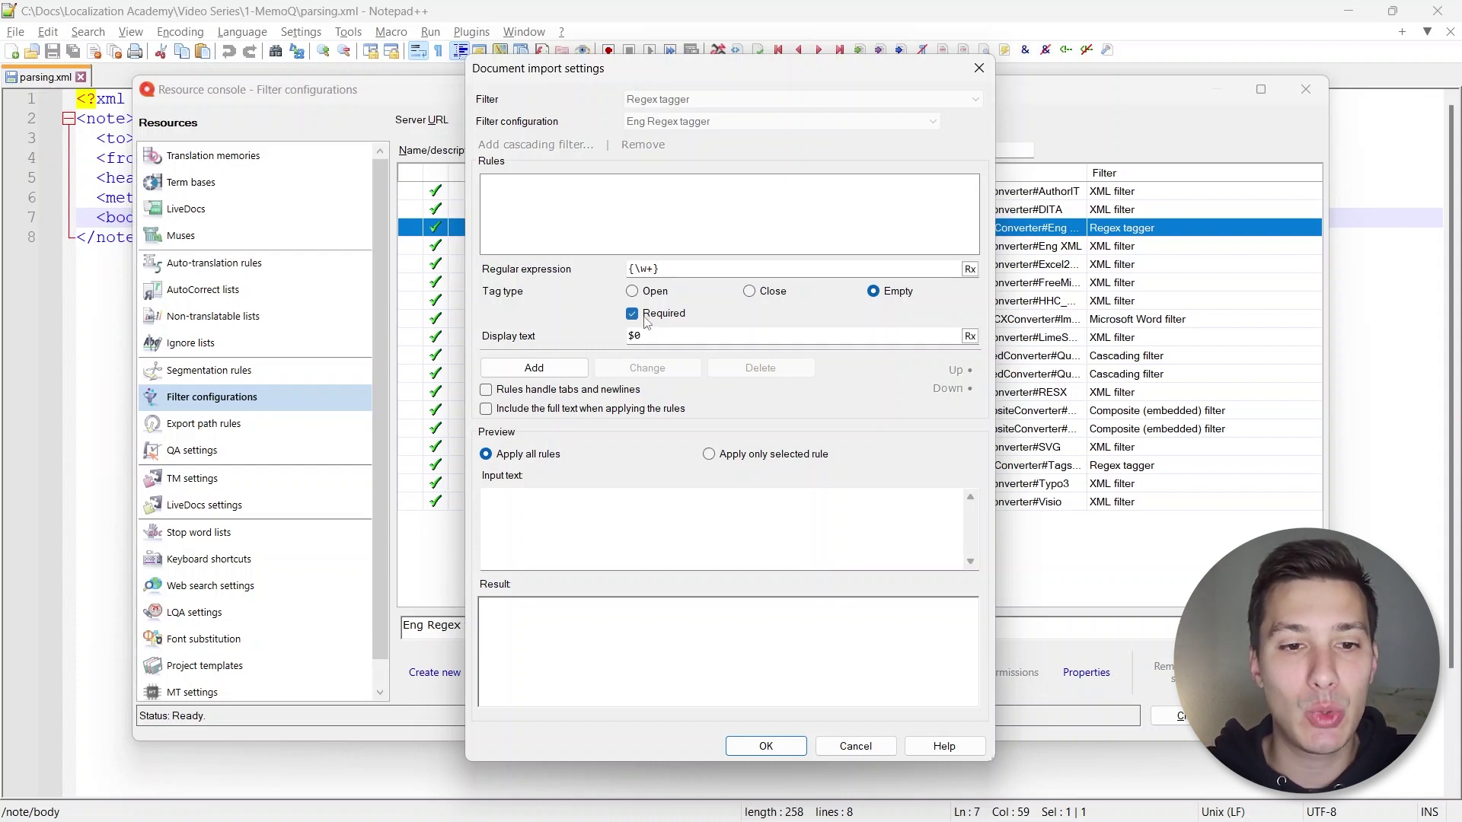
pyautogui.click(534, 369)
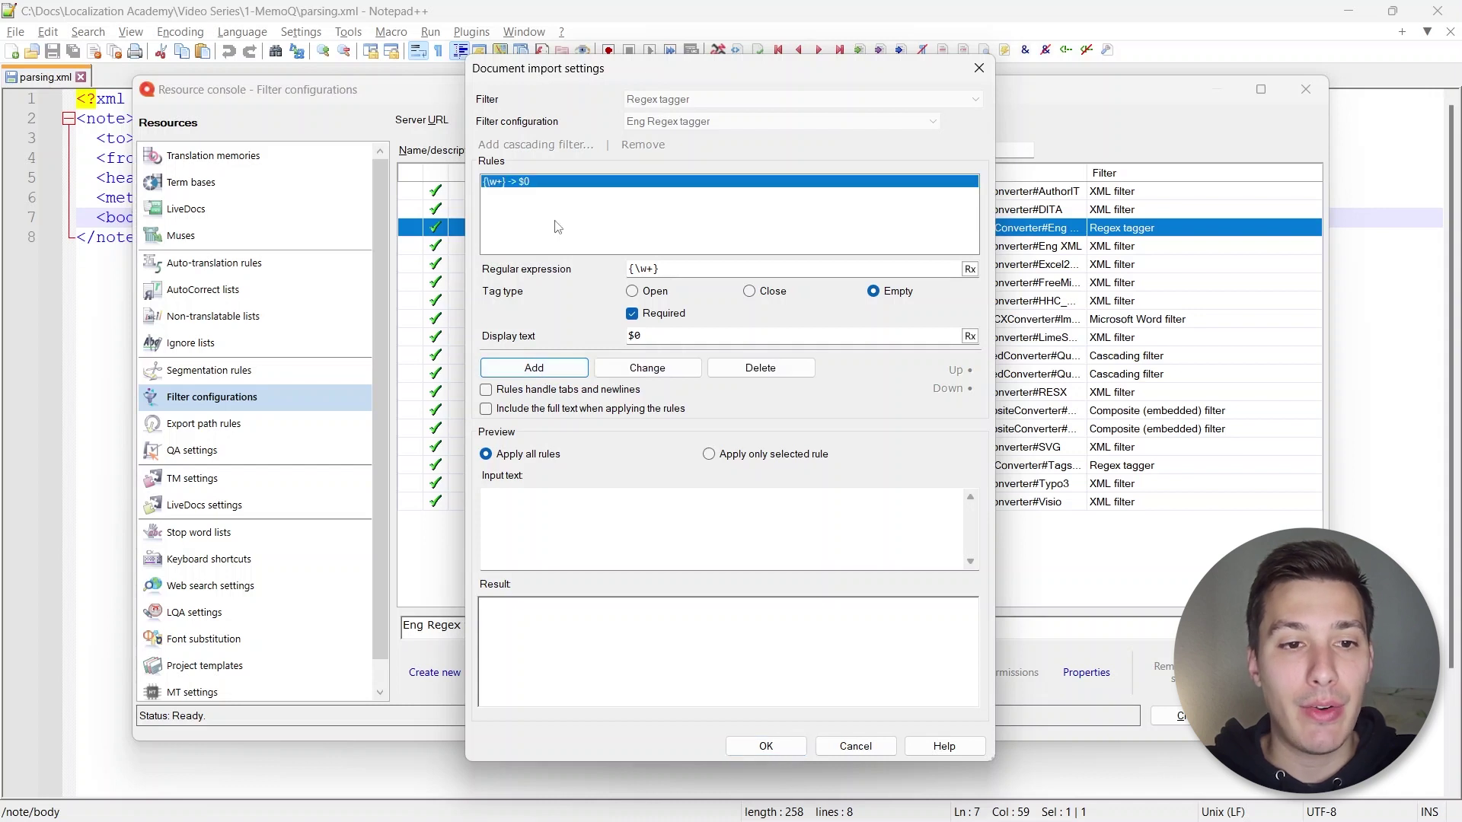
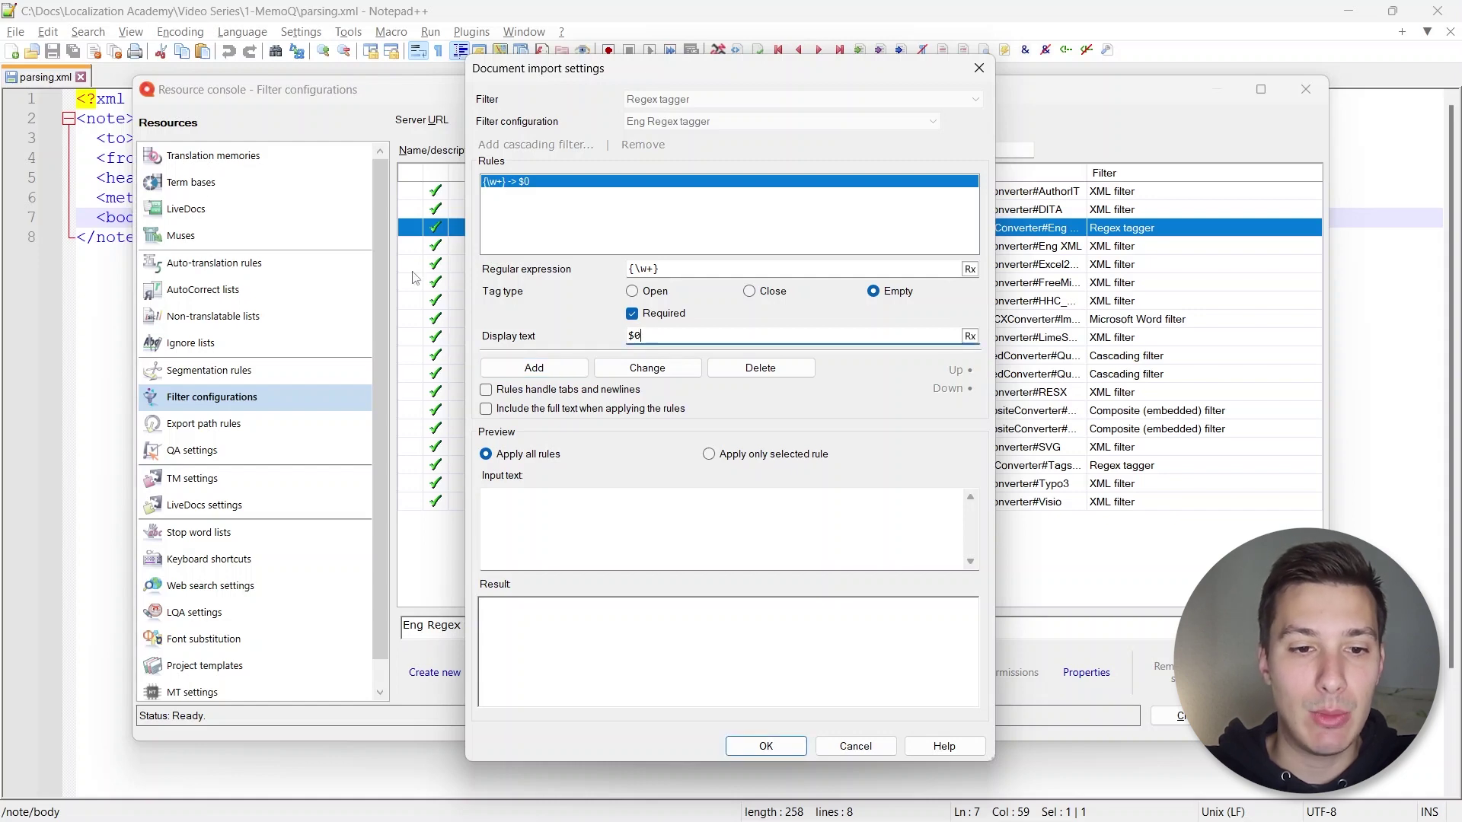
# Copy the entire contents of parsing.xml from Notepad++ and paste them as the preview input text of the memoQ regex tagger
pyautogui.click(112, 160)
pyautogui.hotkey('ctrl', 'a')
pyautogui.hotkey('ctrl', 'c')
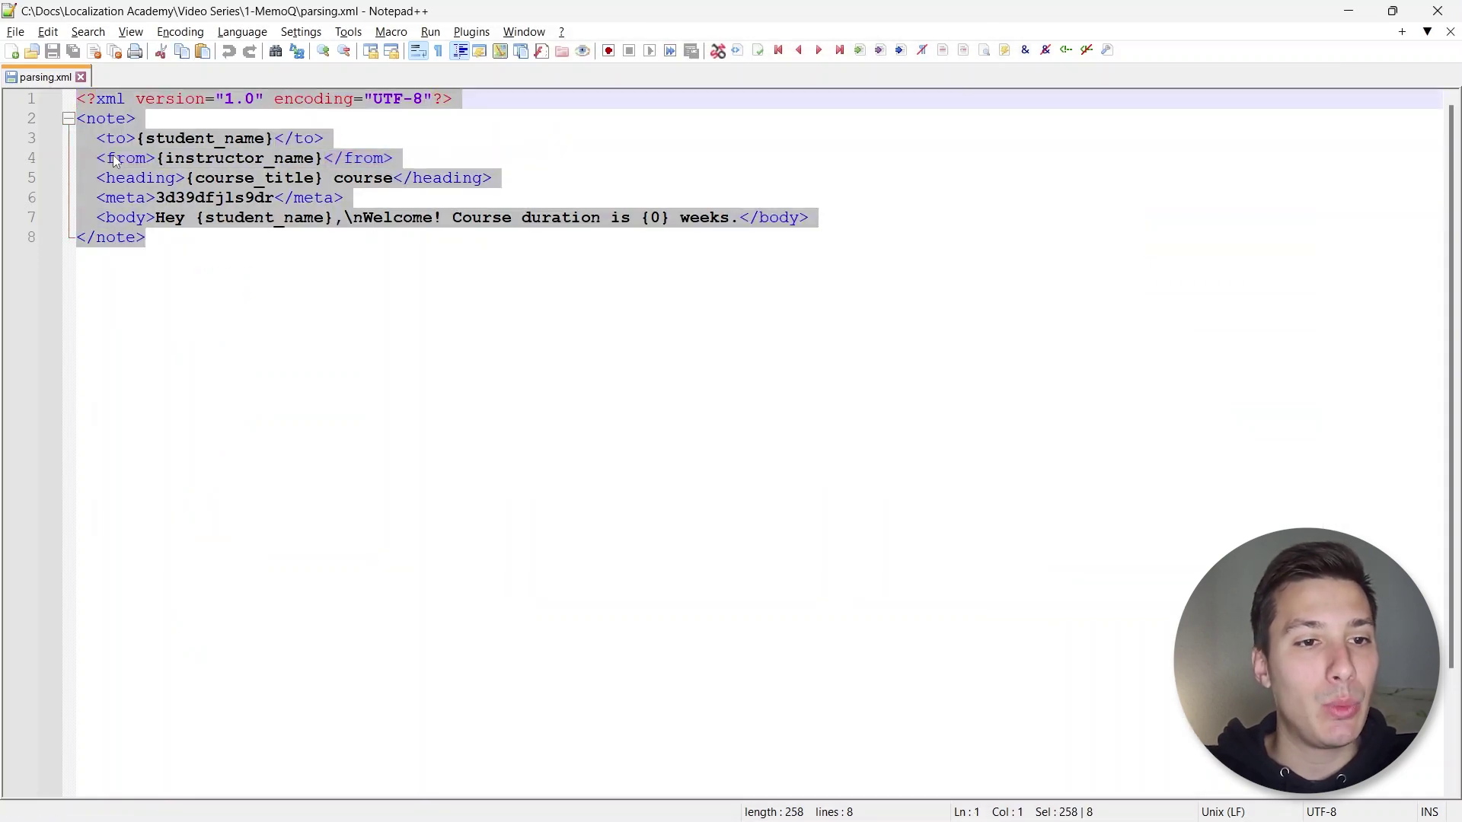
pyautogui.hotkey('alt', 'Tab')
pyautogui.click(523, 510)
pyautogui.hotkey('ctrl', 'v')
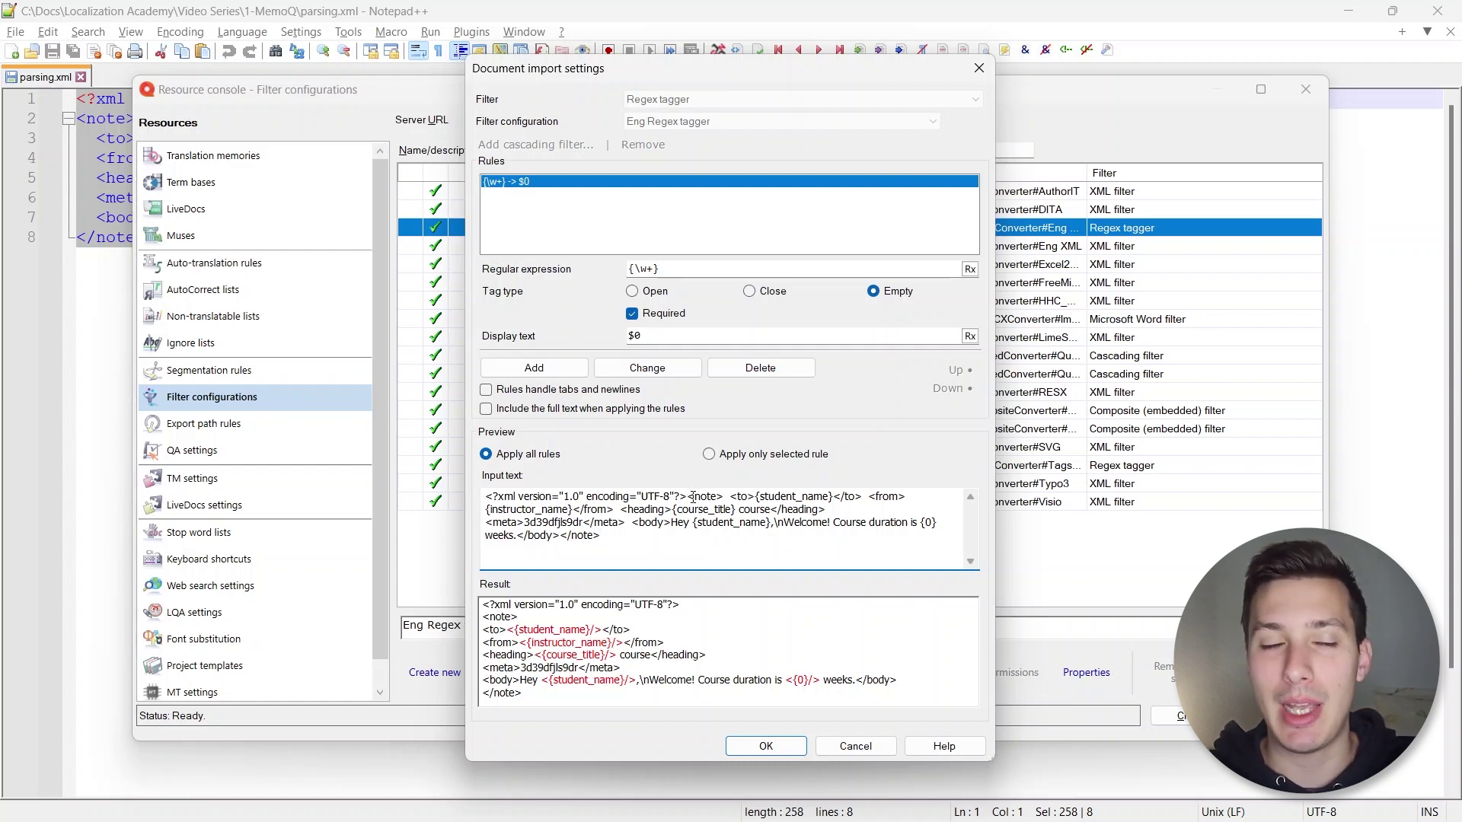
# Compare the {student_name} placeholder in Notepad++ with its tagged form in the memoQ preview result
pyautogui.hotkey('alt', 'Tab')
pyautogui.click(144, 156)
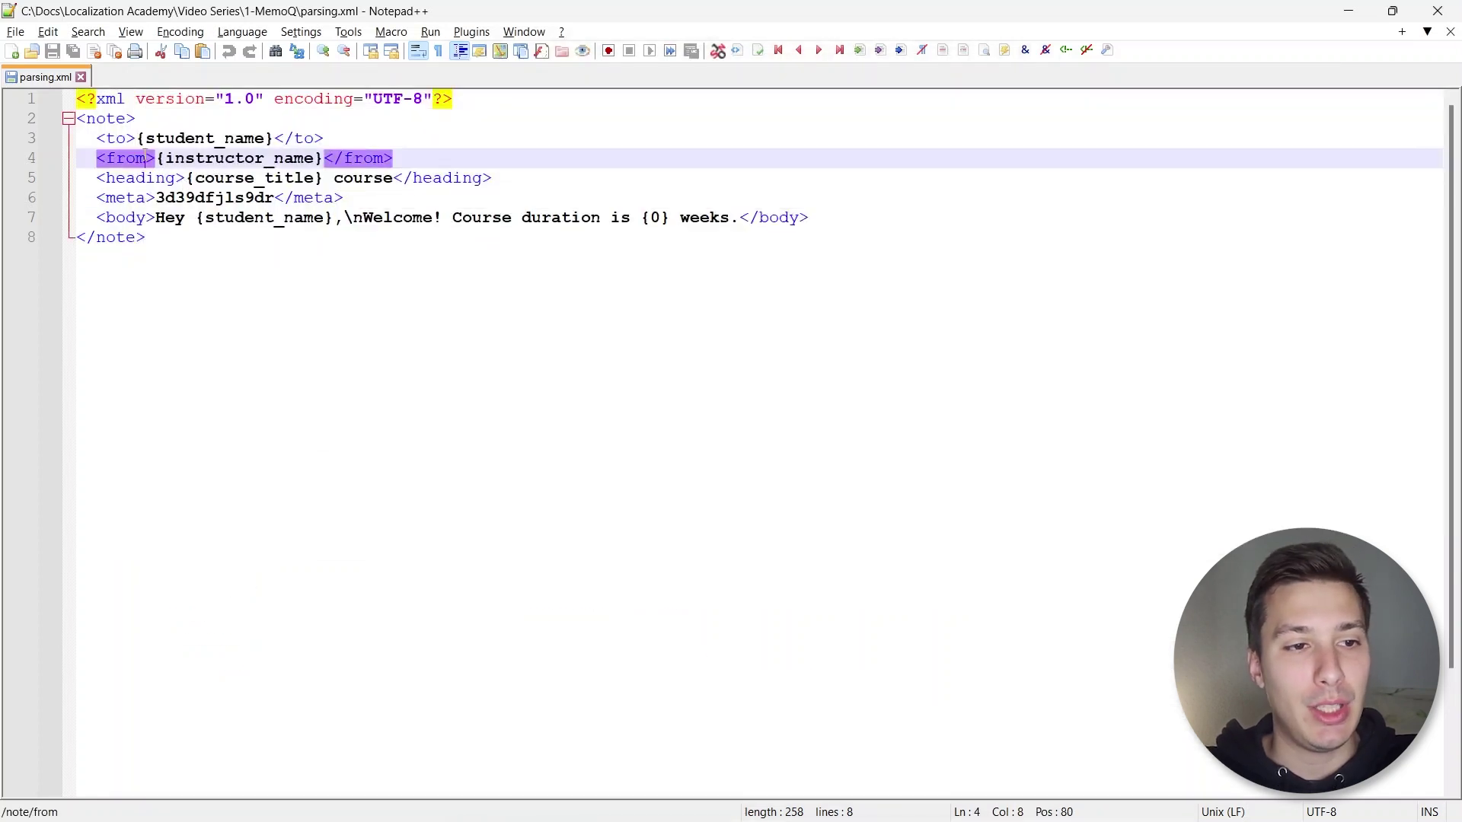
pyautogui.moveTo(140, 138); pyautogui.dragTo(276, 138)
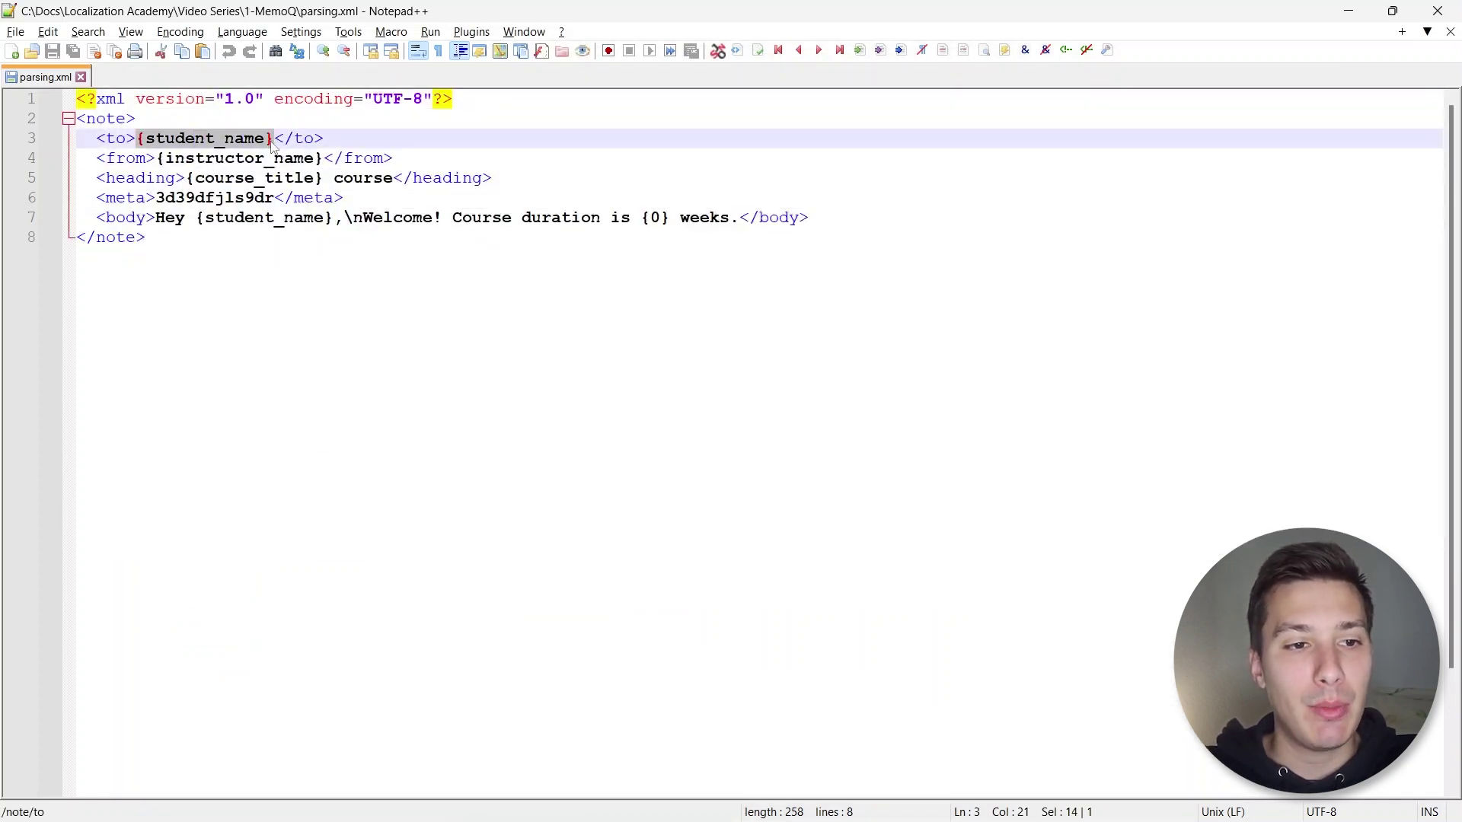
pyautogui.hotkey('alt', 'Tab')
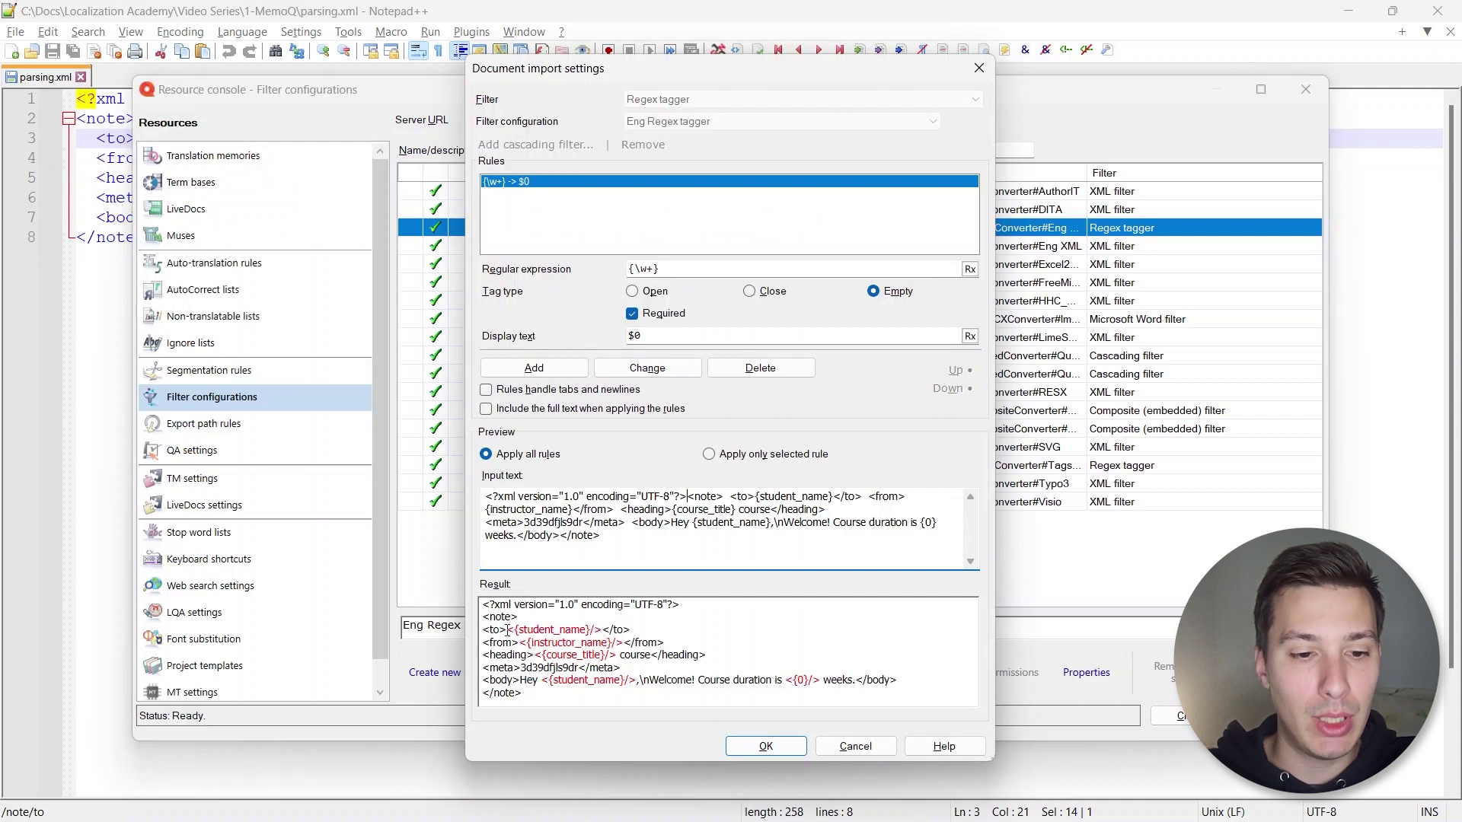
pyautogui.moveTo(508, 629); pyautogui.dragTo(608, 629)
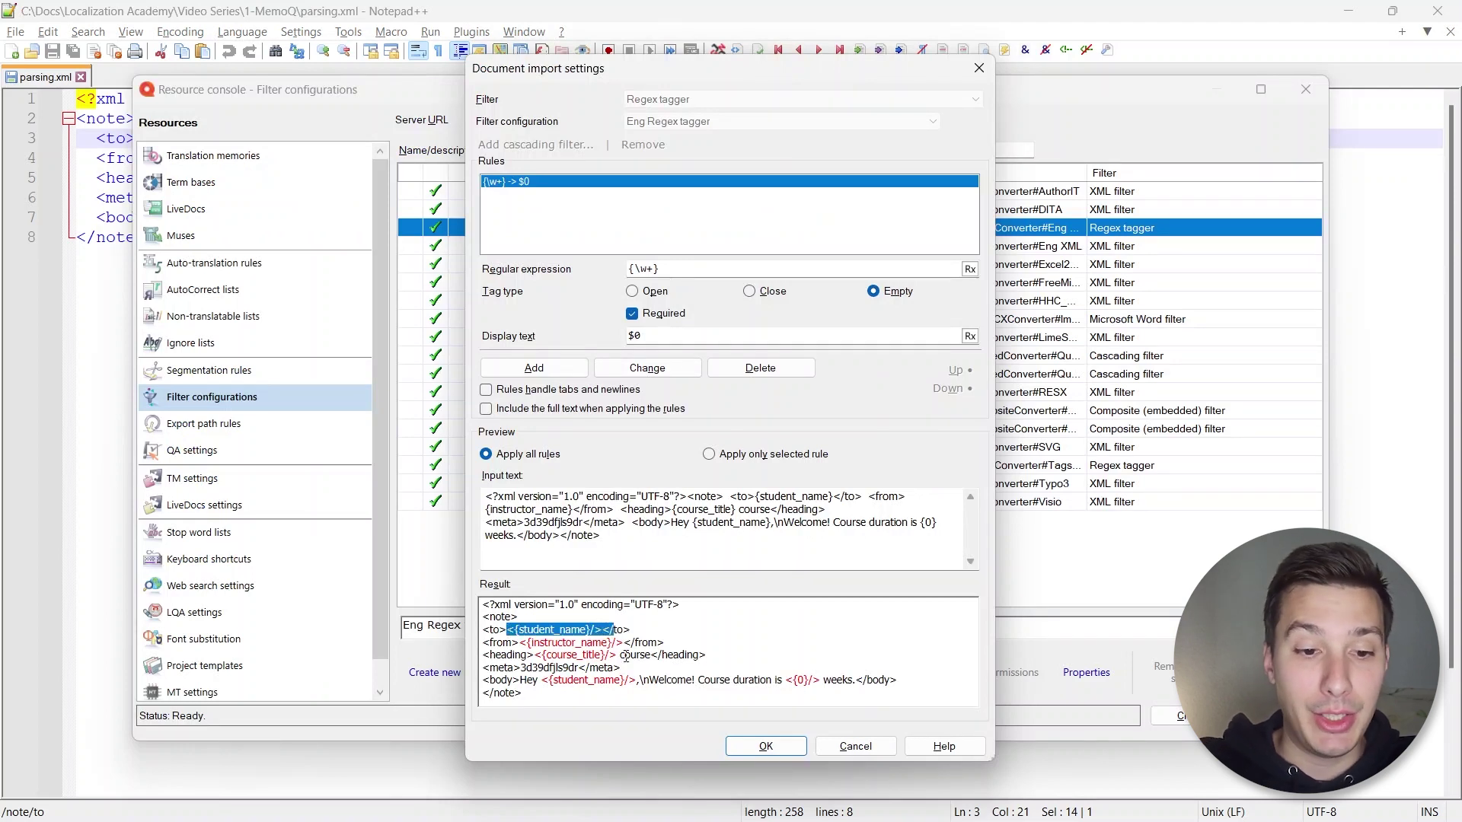
pyautogui.click(523, 636)
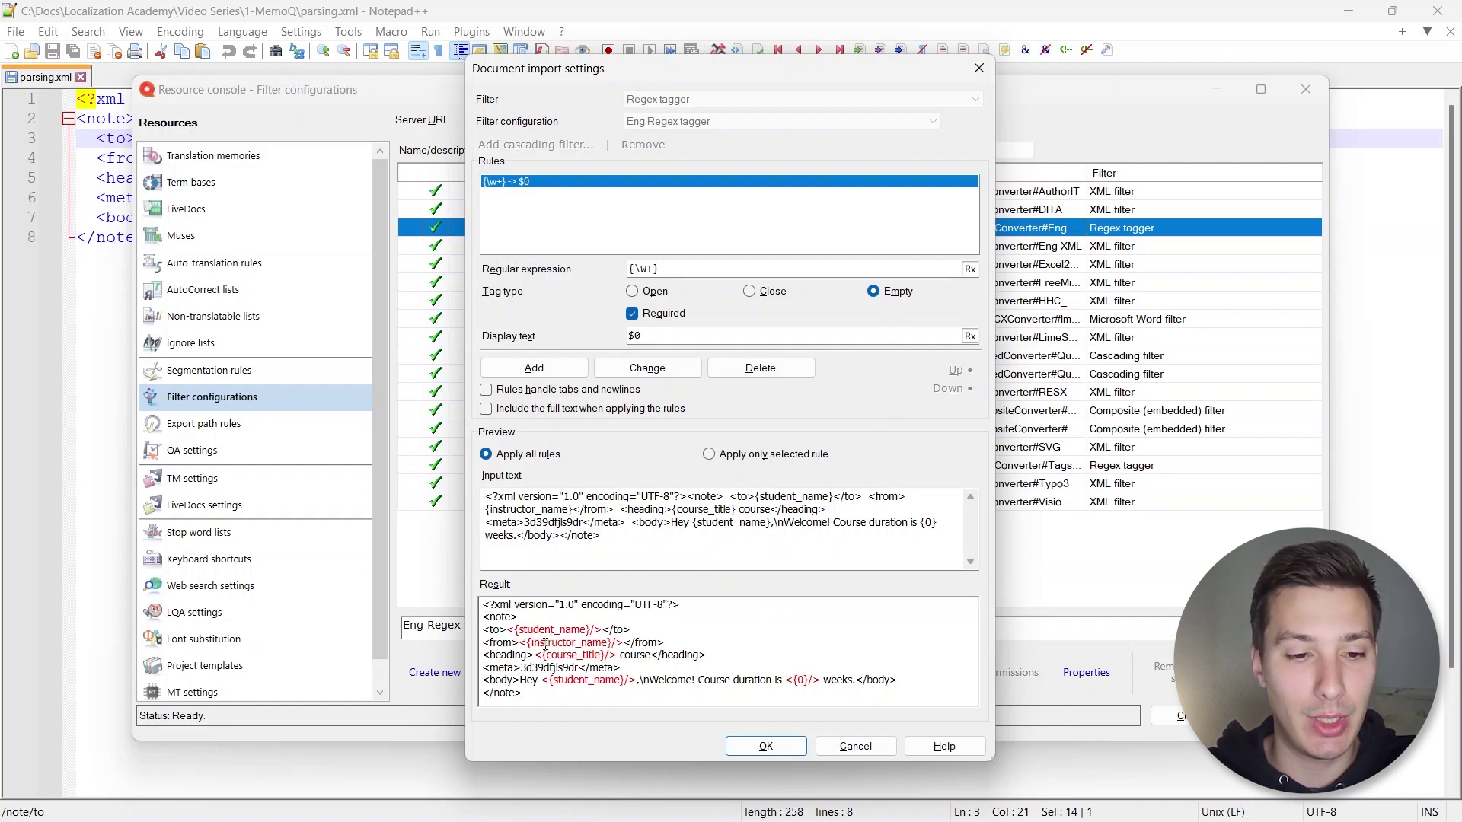
# Examine the tagged {student_name} and {0} placeholders in the body line of the preview result
pyautogui.moveTo(531, 643); pyautogui.dragTo(620, 682)
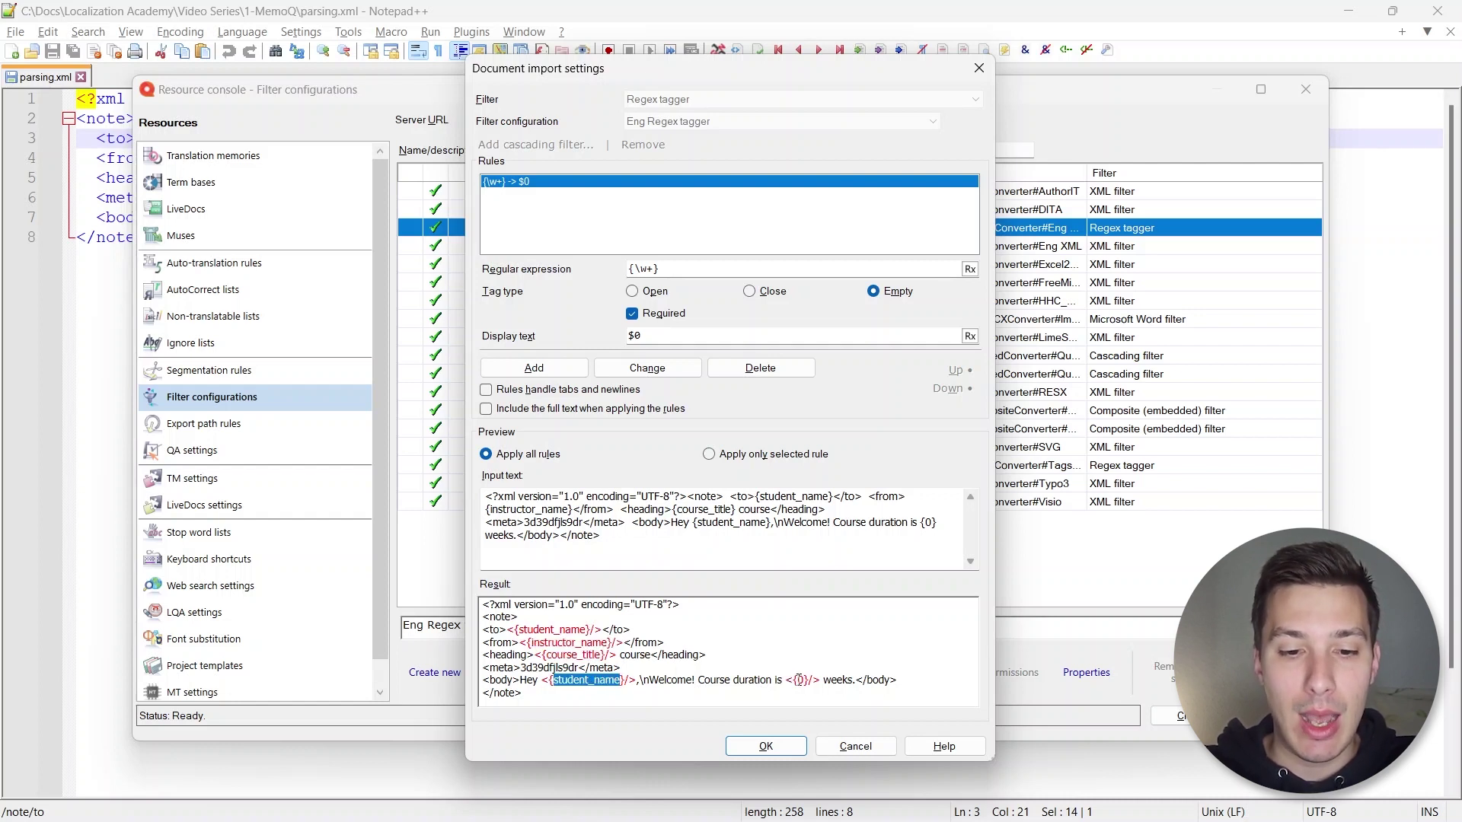
pyautogui.moveTo(796, 681); pyautogui.dragTo(807, 683)
pyautogui.click(805, 682)
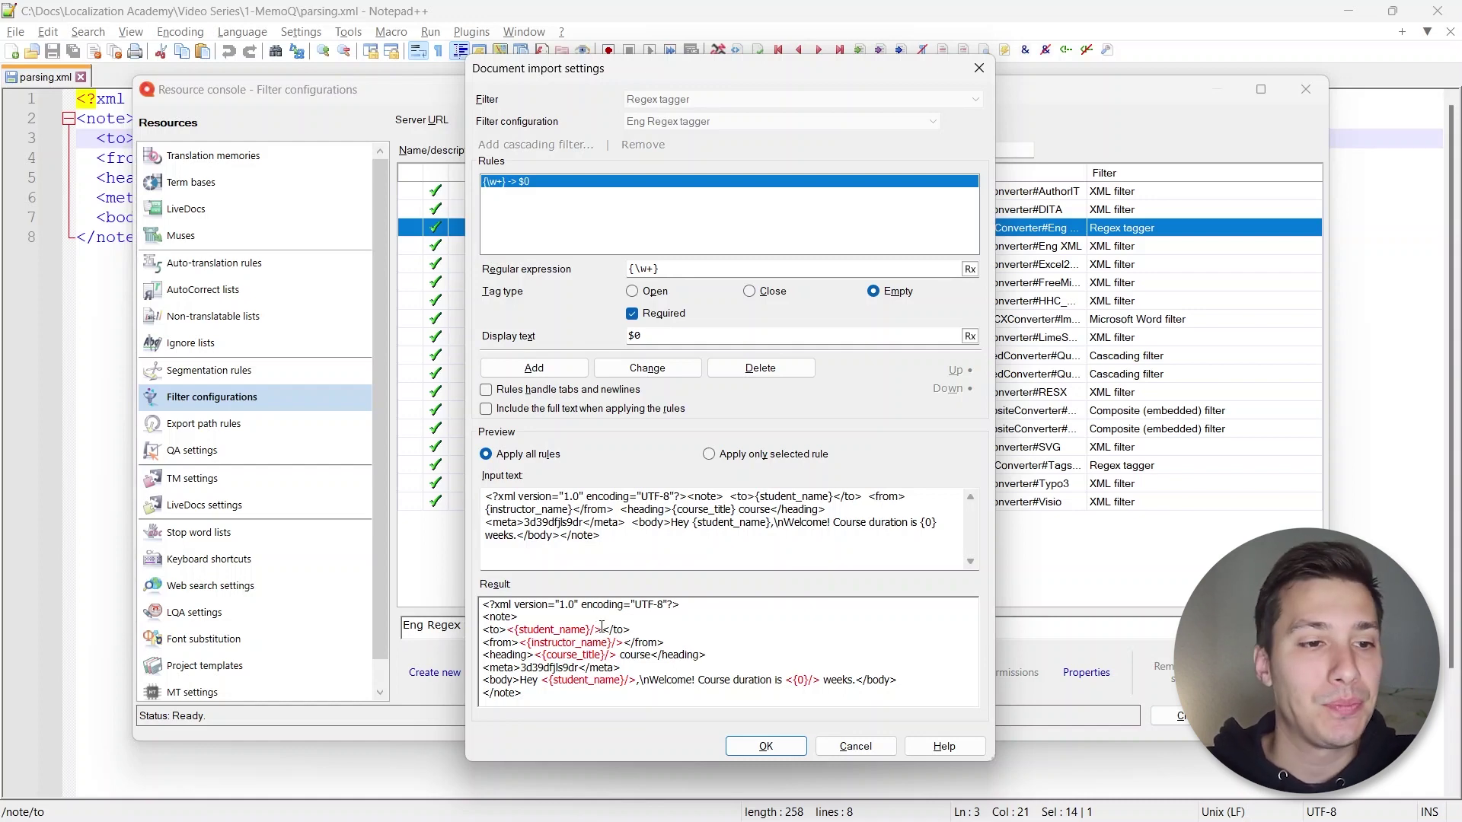
# Switch to parsing.xml in Notepad++ and select the \n code before Welcome in the body element
pyautogui.click(136, 196)
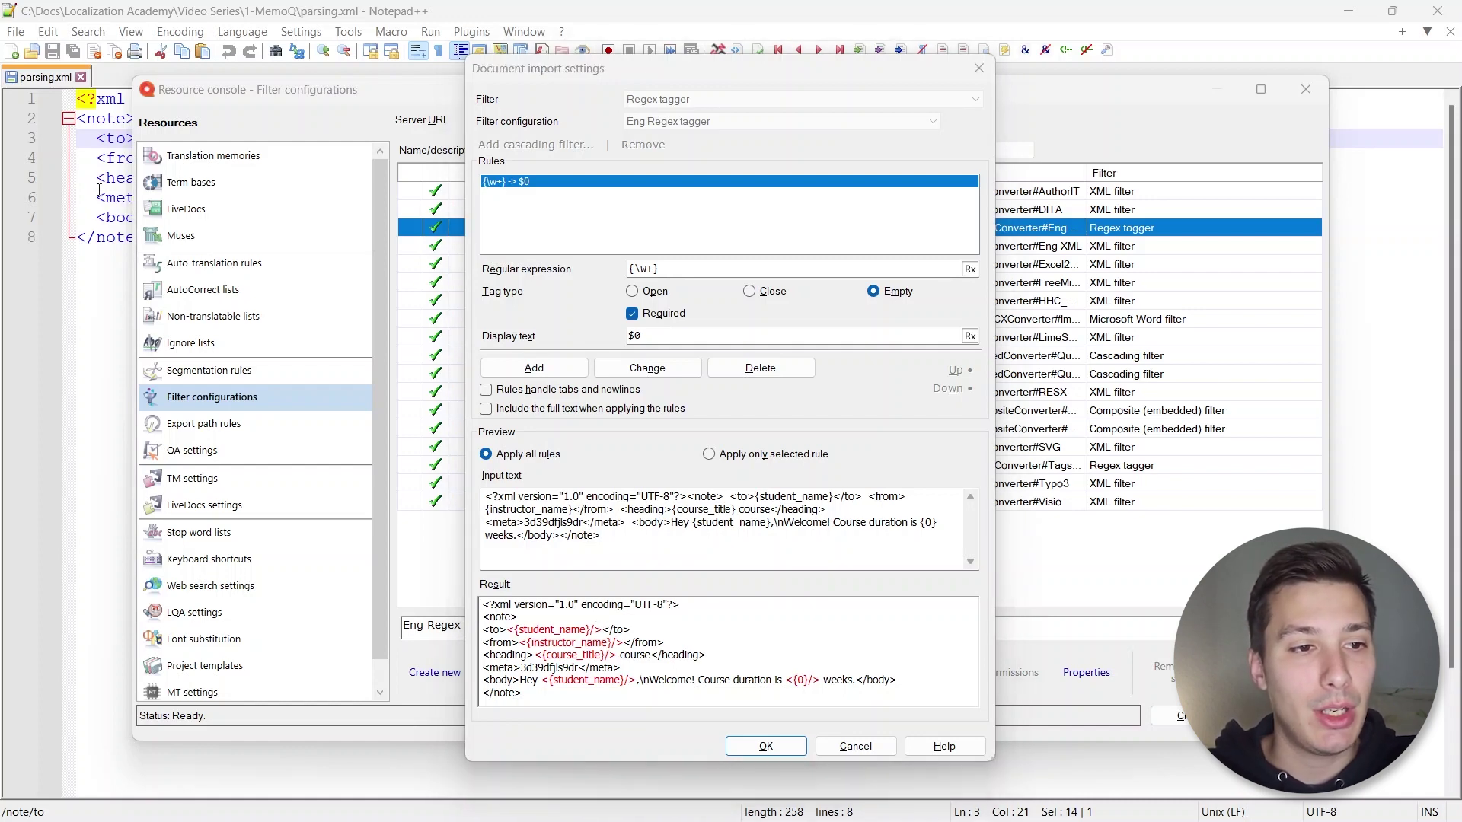
pyautogui.click(95, 191)
pyautogui.moveTo(346, 218); pyautogui.dragTo(347, 219)
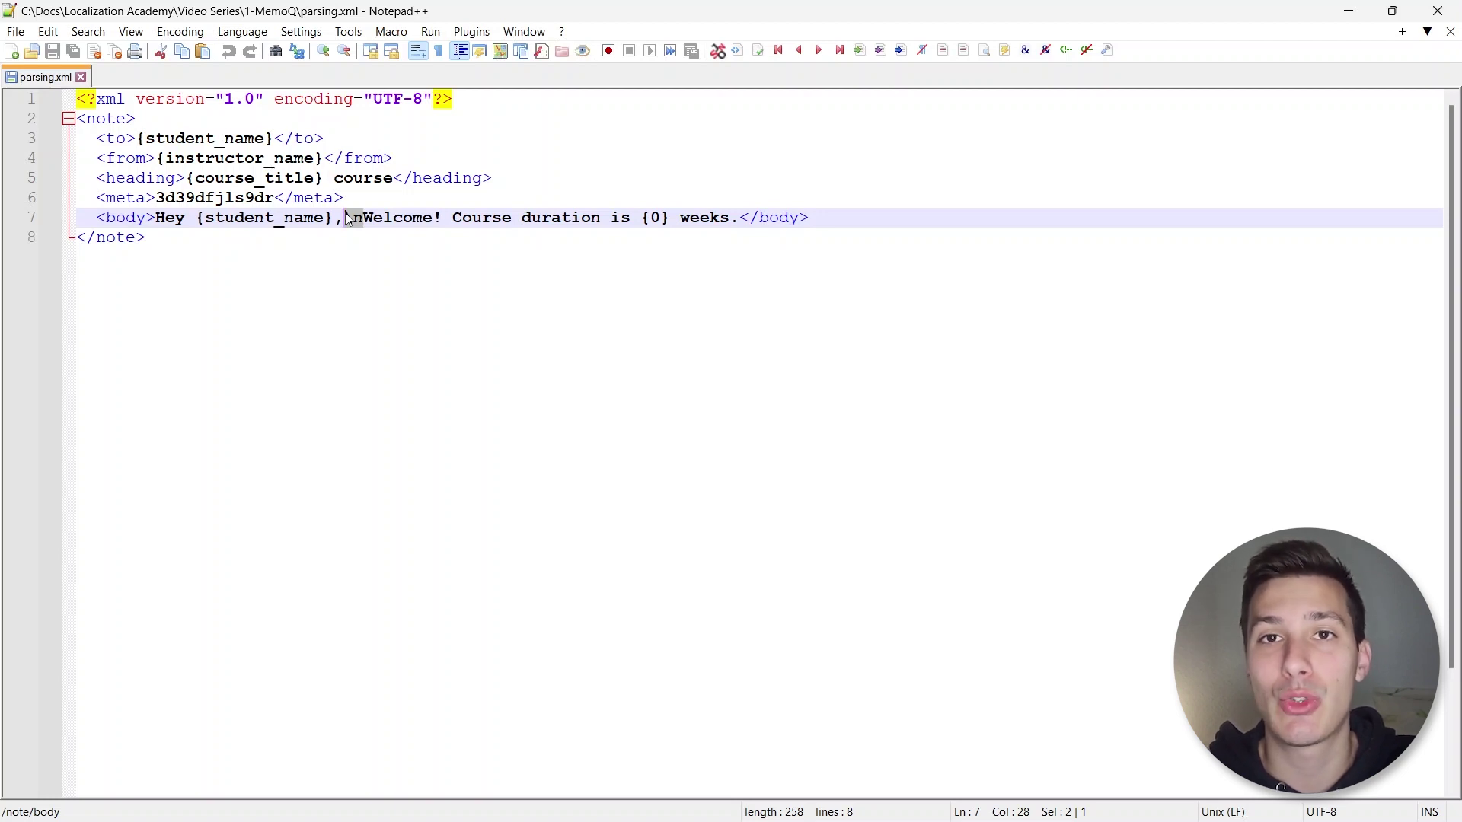
# Switch back to memoQ and add a second tagging rule with the escaped regular expression \\n
pyautogui.hotkey('alt', 'Tab')
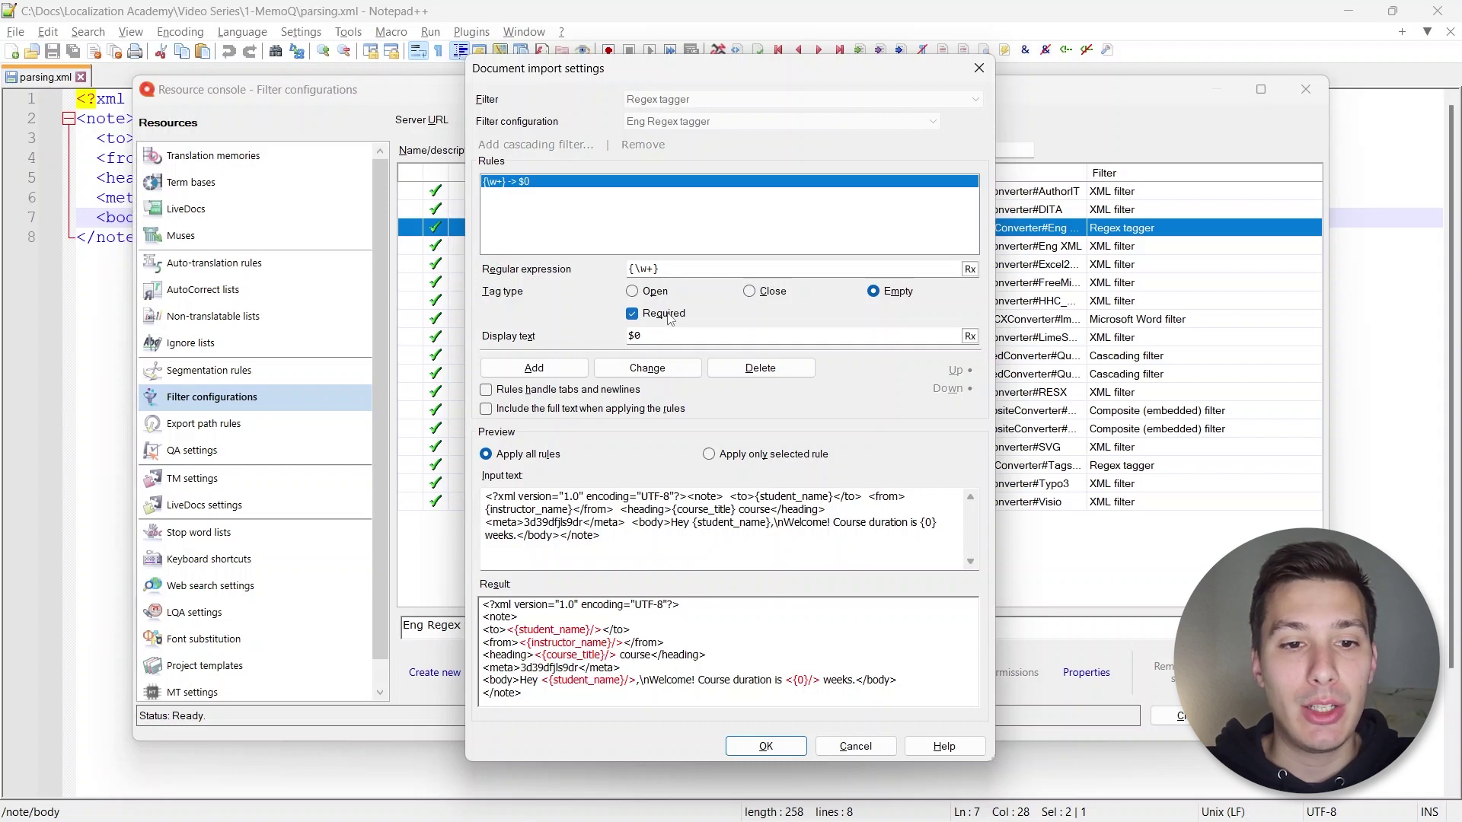
pyautogui.moveTo(664, 269); pyautogui.dragTo(627, 268)
pyautogui.write('\\n')
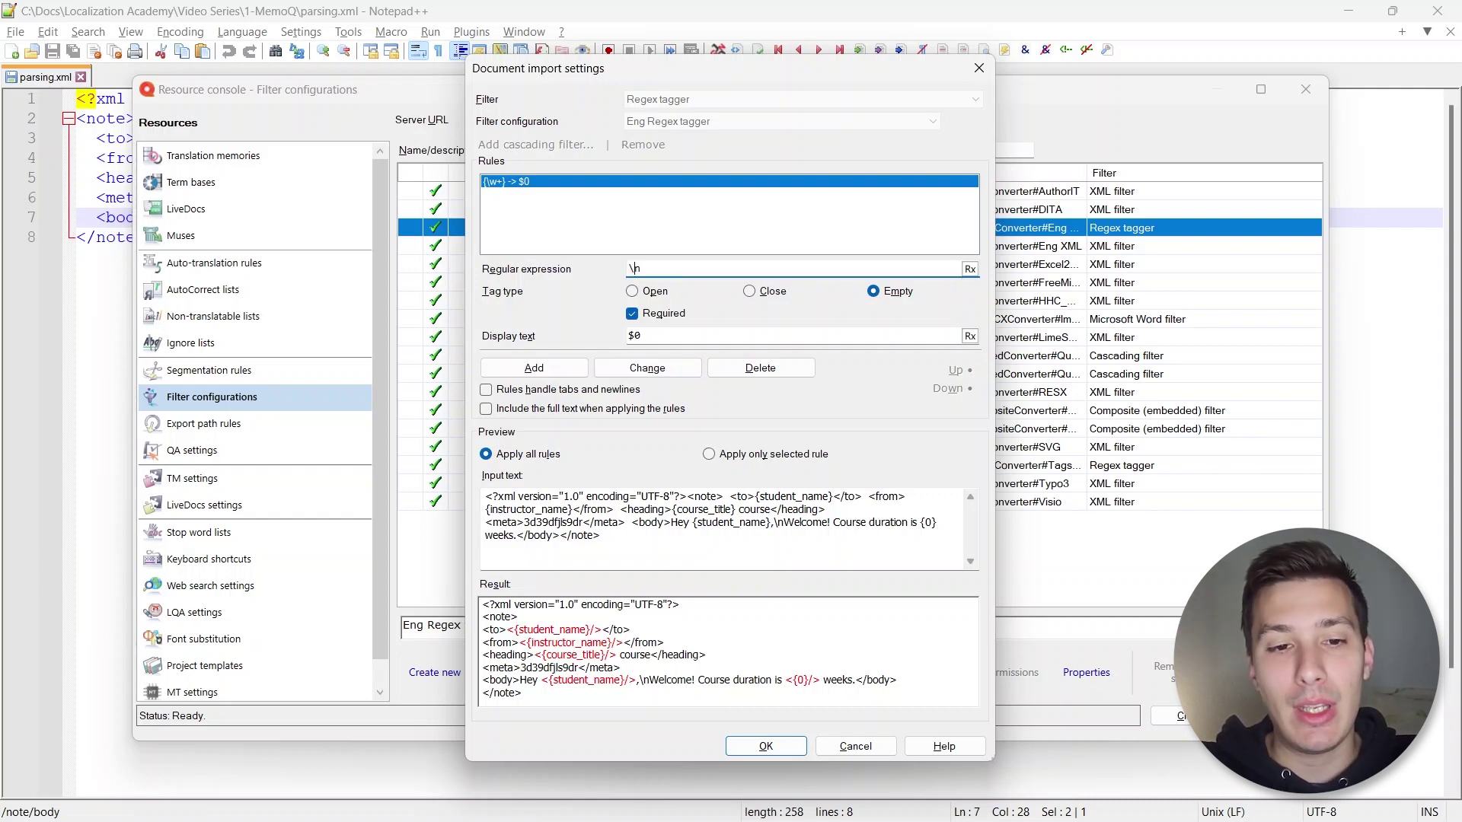
pyautogui.moveTo(634, 268); pyautogui.dragTo(628, 268)
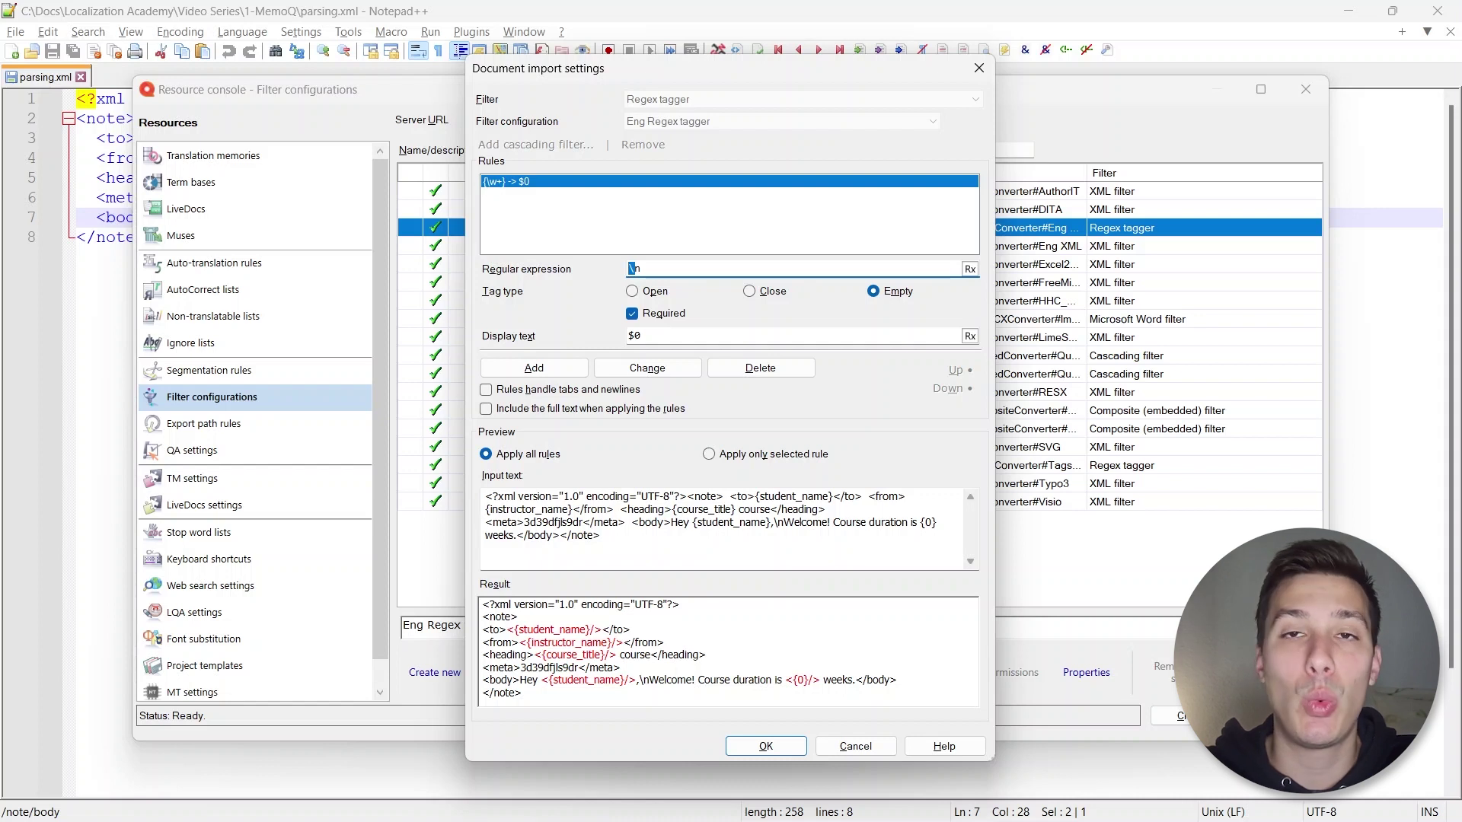
pyautogui.click(631, 268)
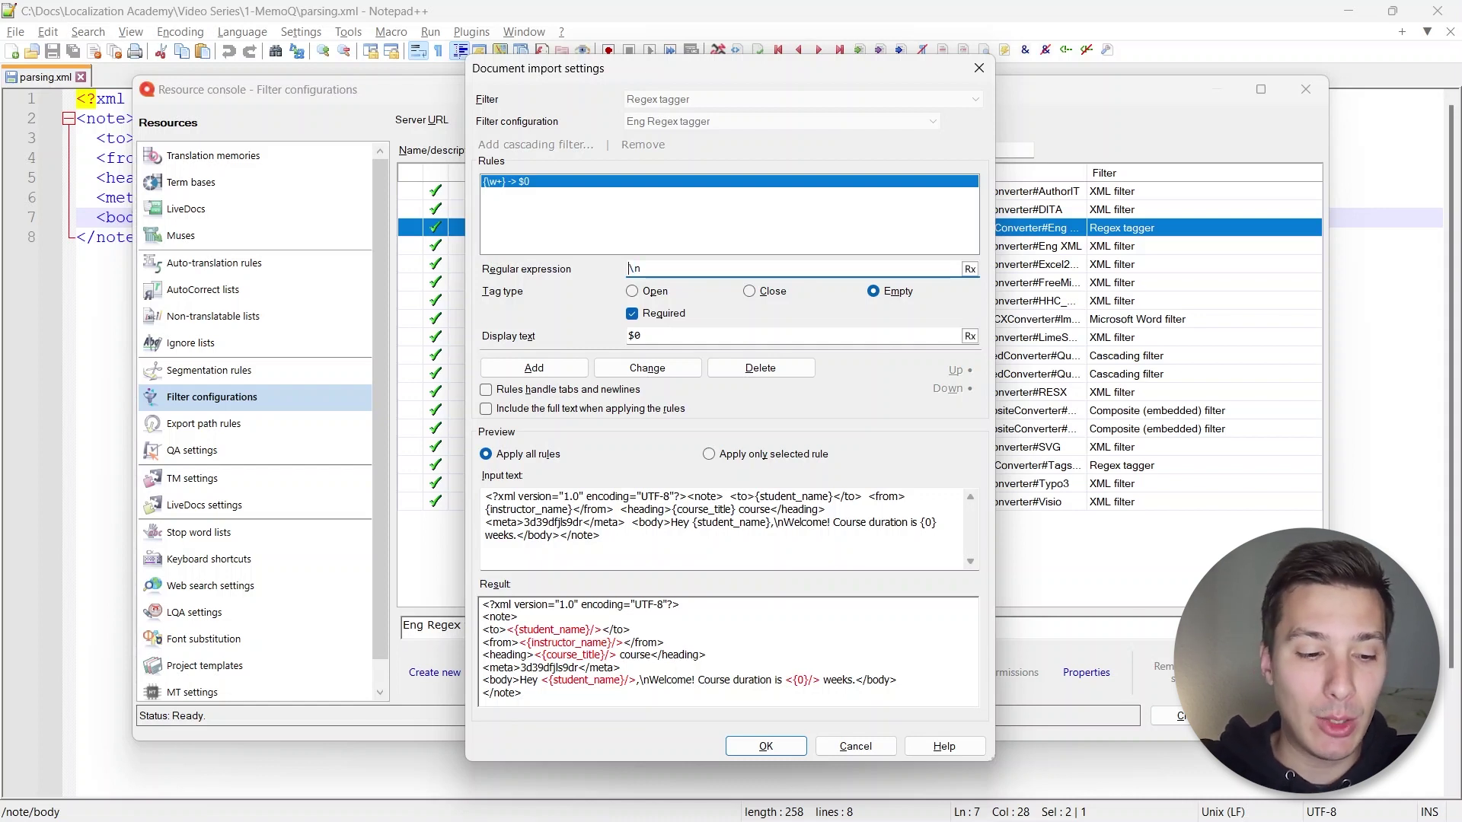
pyautogui.write('\\')
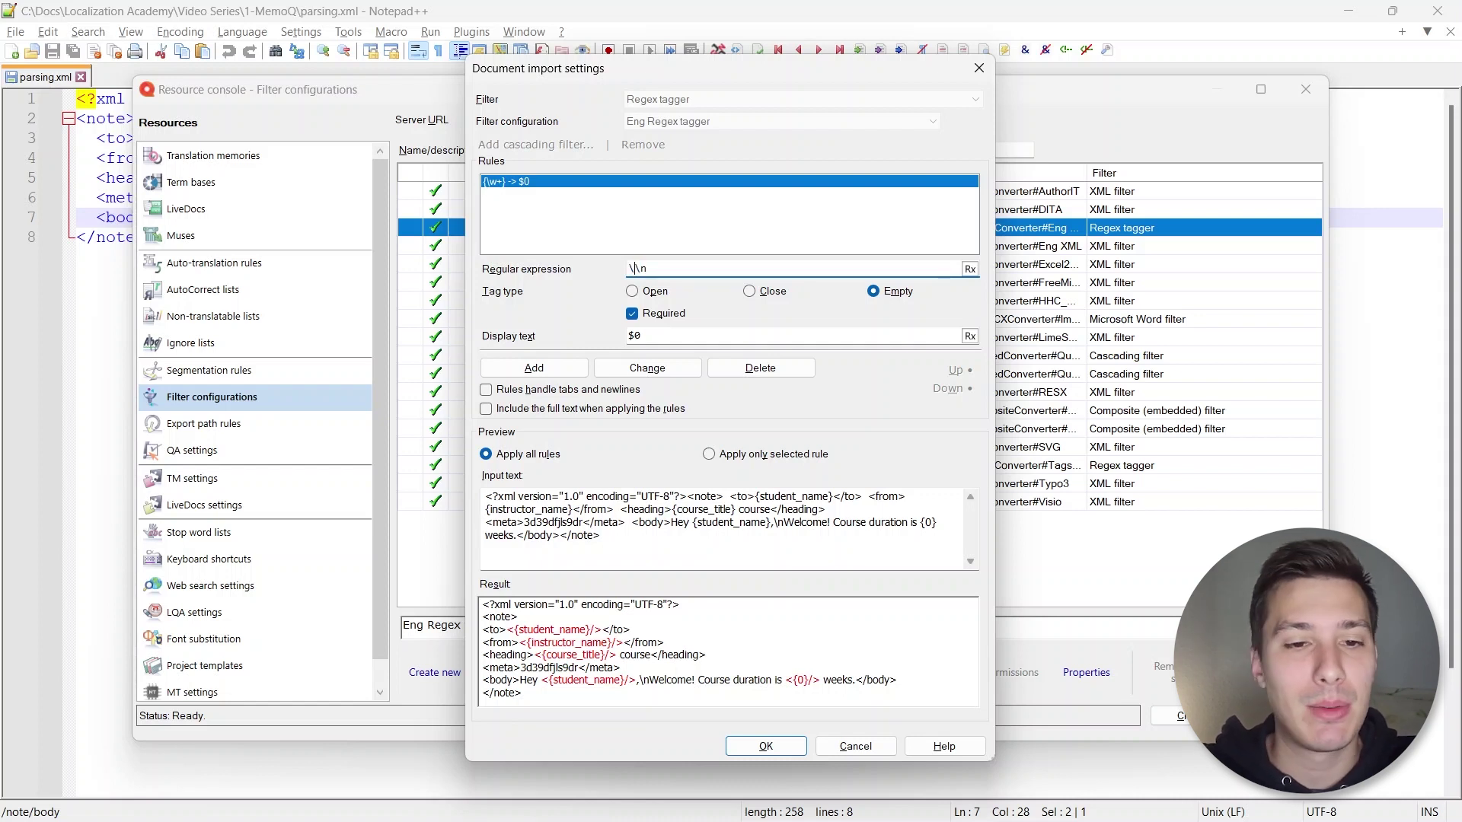
pyautogui.moveTo(629, 268); pyautogui.dragTo(640, 268)
pyautogui.click(640, 268)
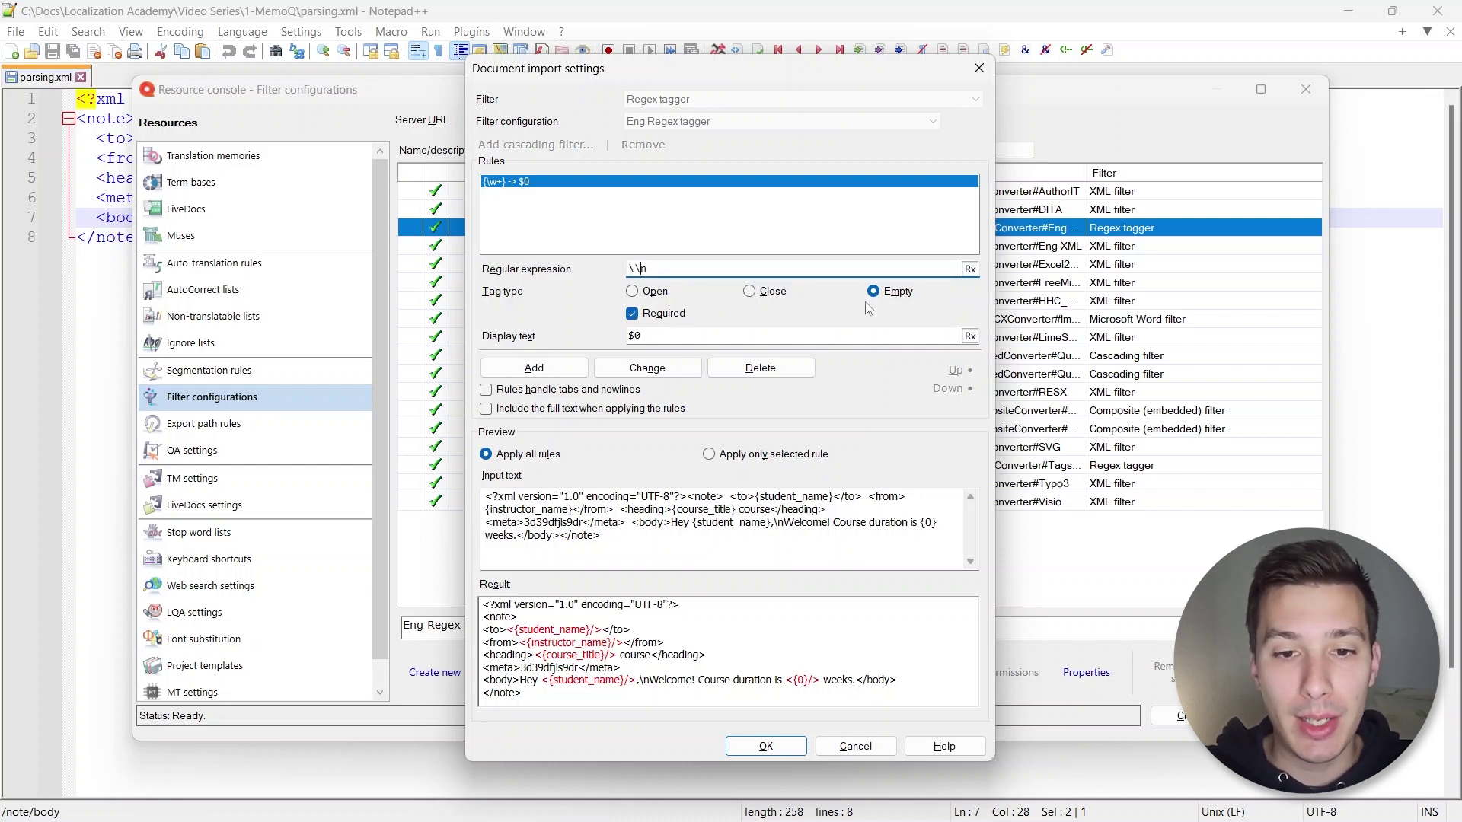
pyautogui.click(515, 187)
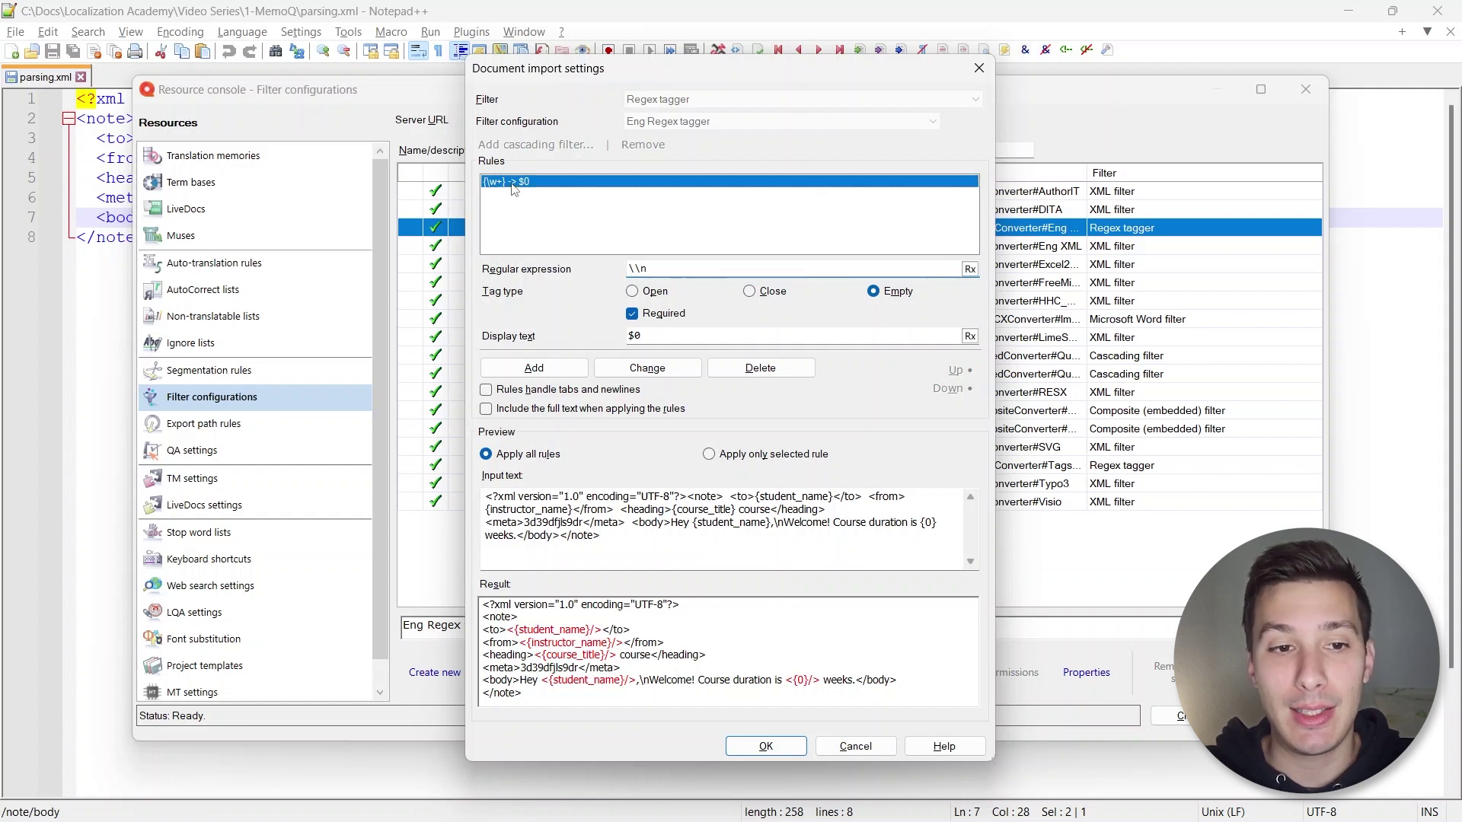
pyautogui.click(534, 368)
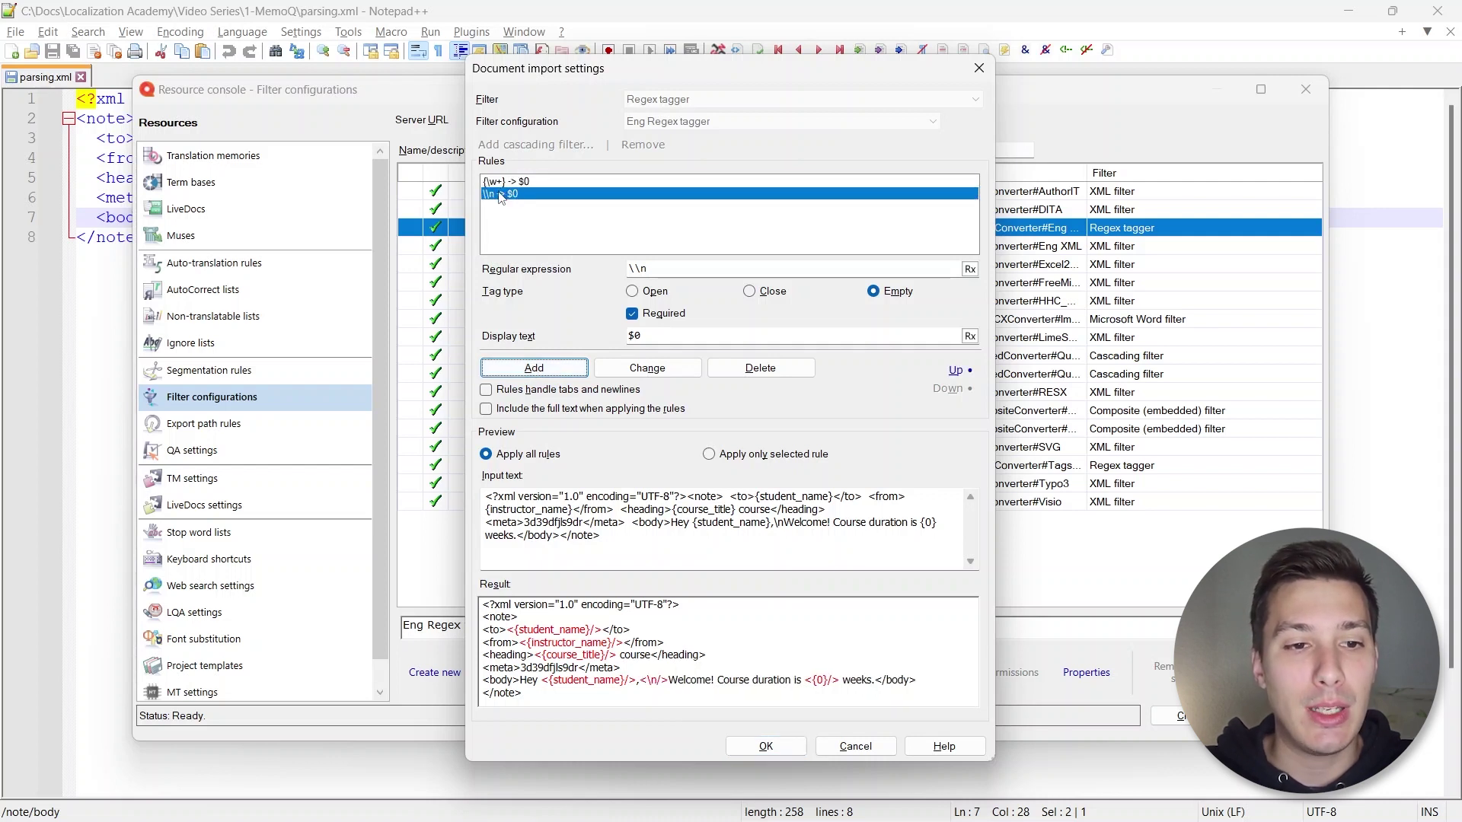
# Review the {\w+} and \\n rules against parsing.xml in Notepad++, and save the Eng Regex tagger configuration in memoQ
pyautogui.click(520, 187)
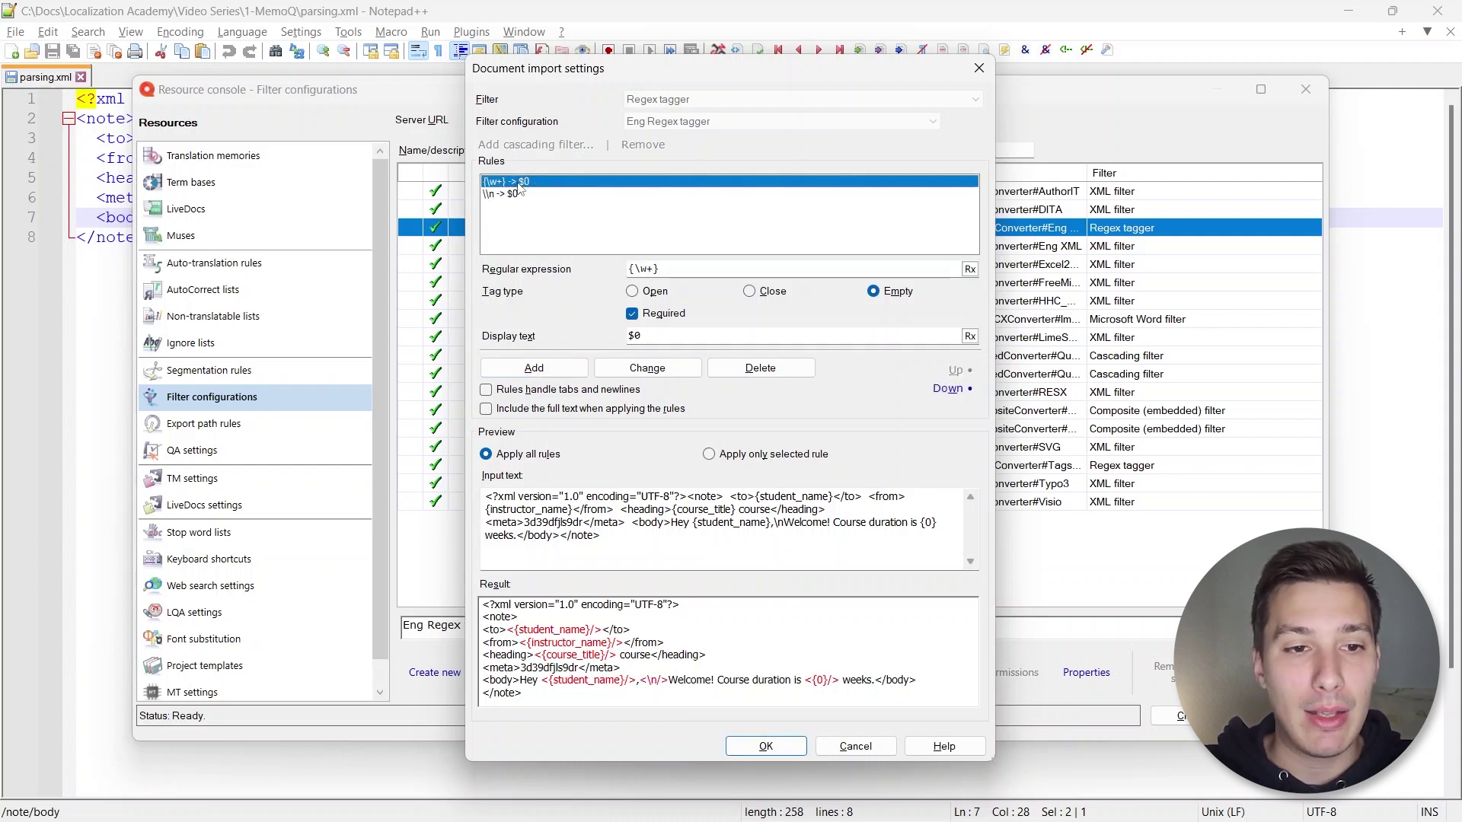
pyautogui.click(512, 195)
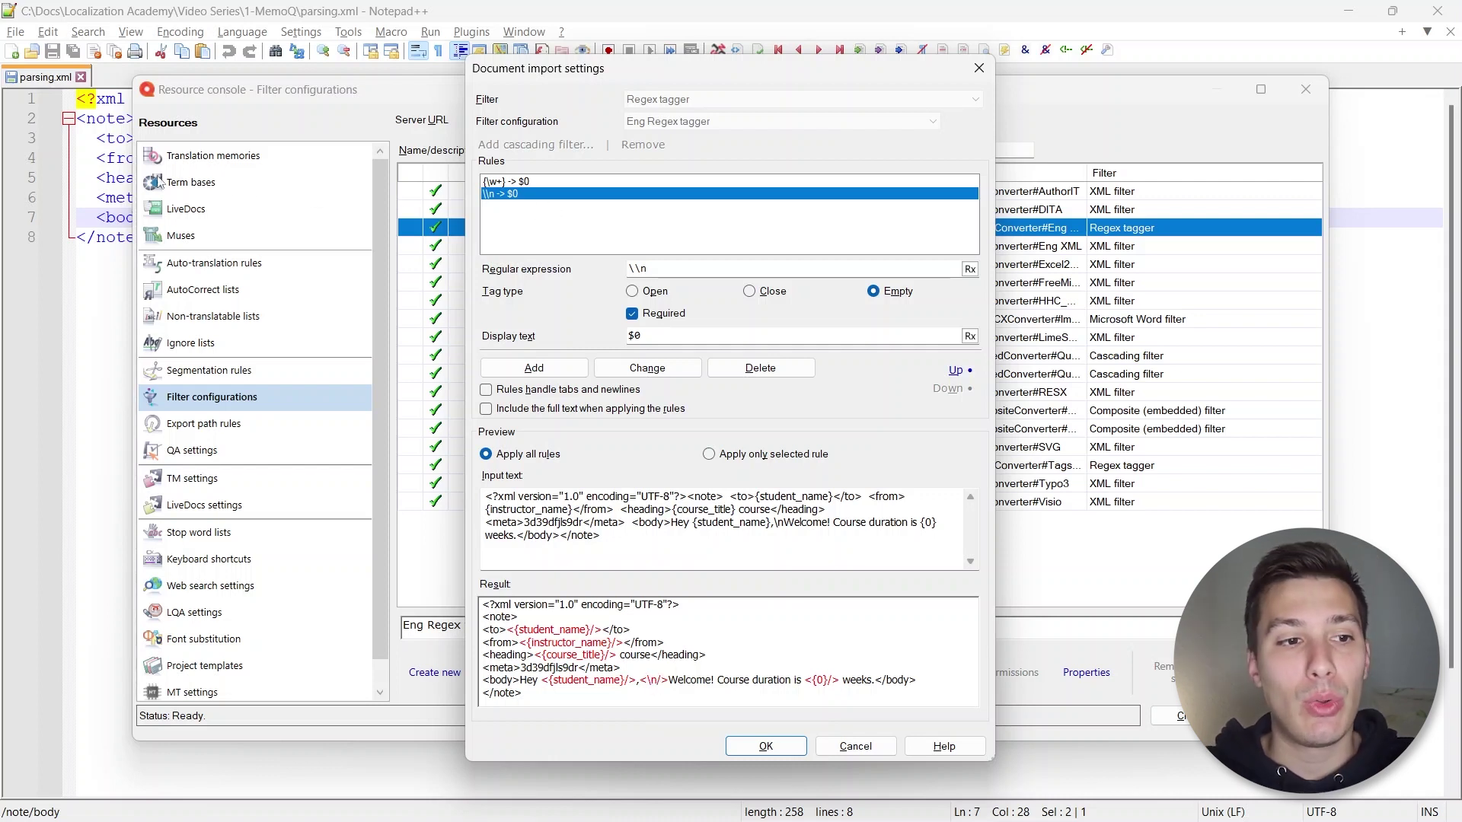
pyautogui.click(110, 173)
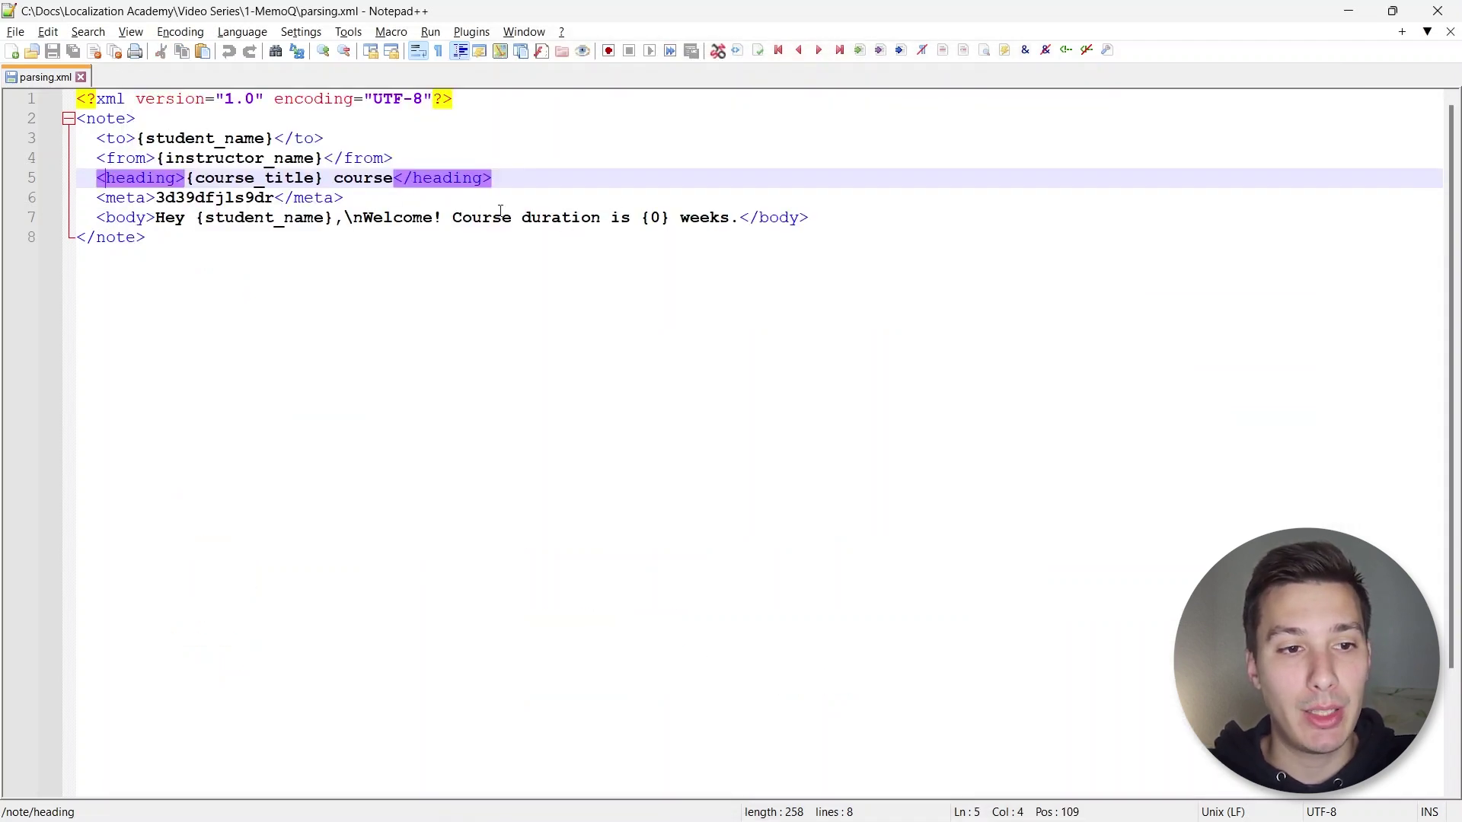
pyautogui.hotkey('alt', 'Tab')
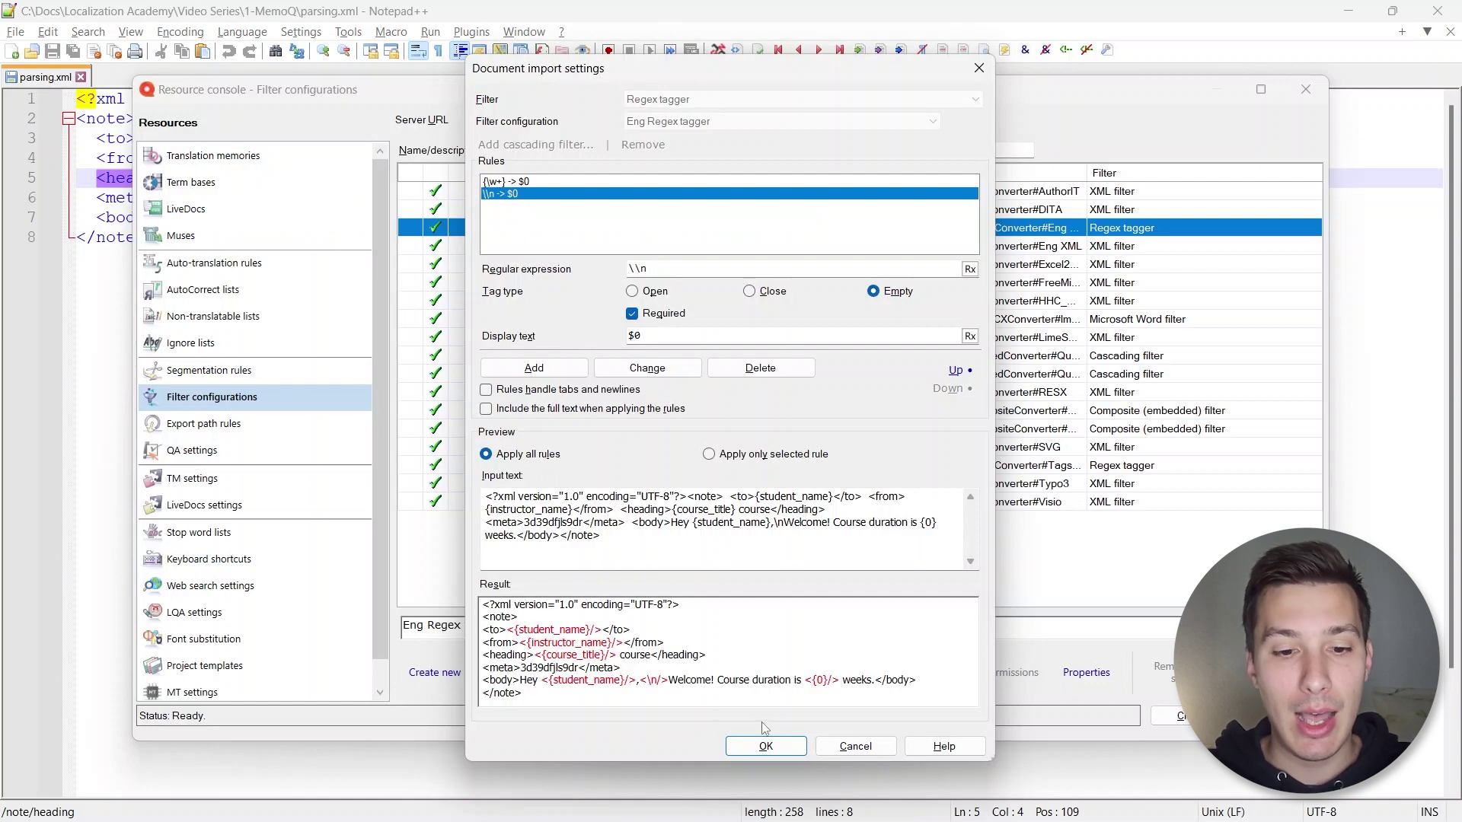
pyautogui.click(766, 747)
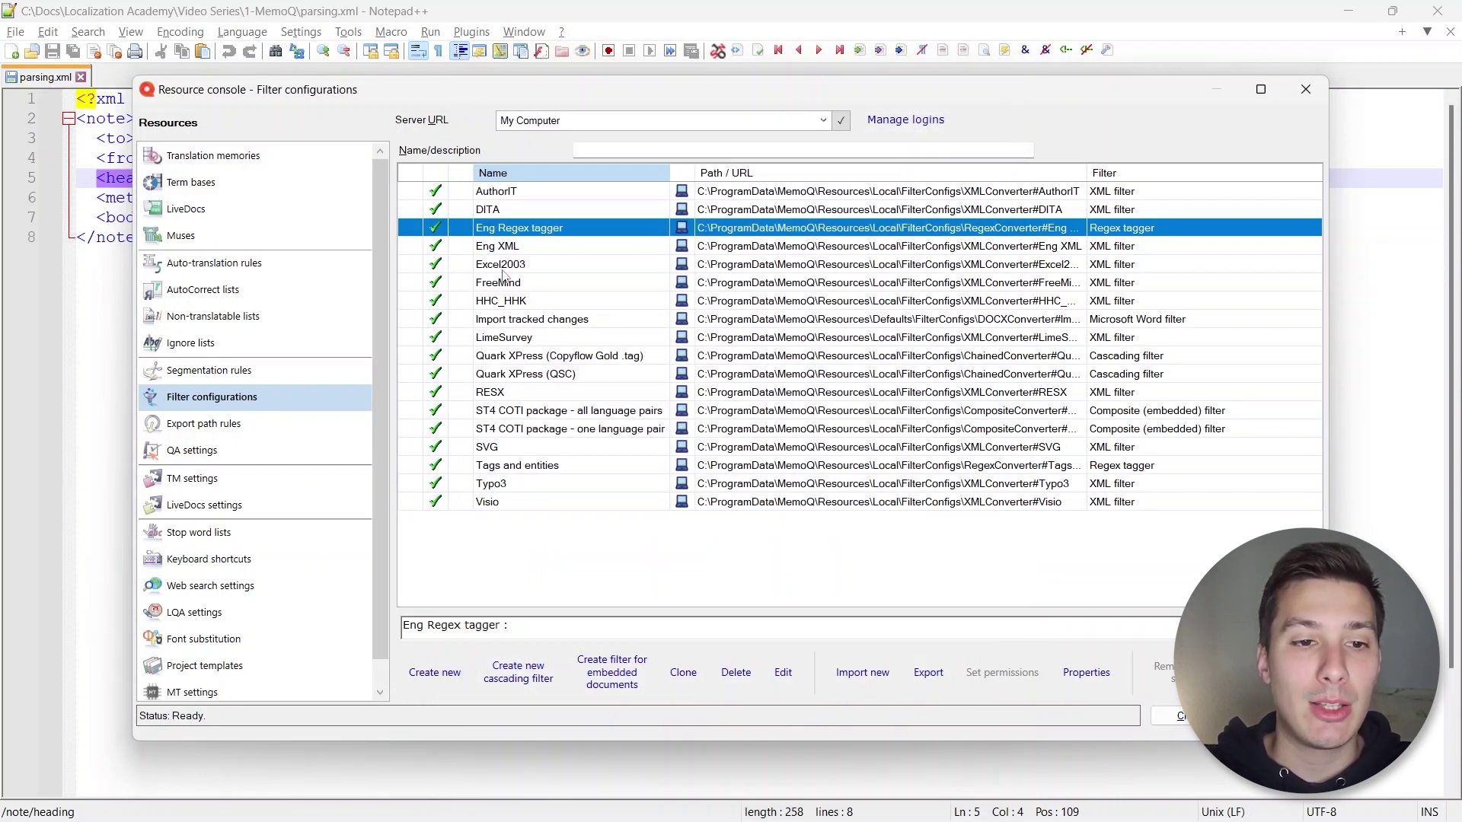
# Compare the filter types of the Eng XML and Eng Regex tagger configurations in the resource list
pyautogui.click(507, 247)
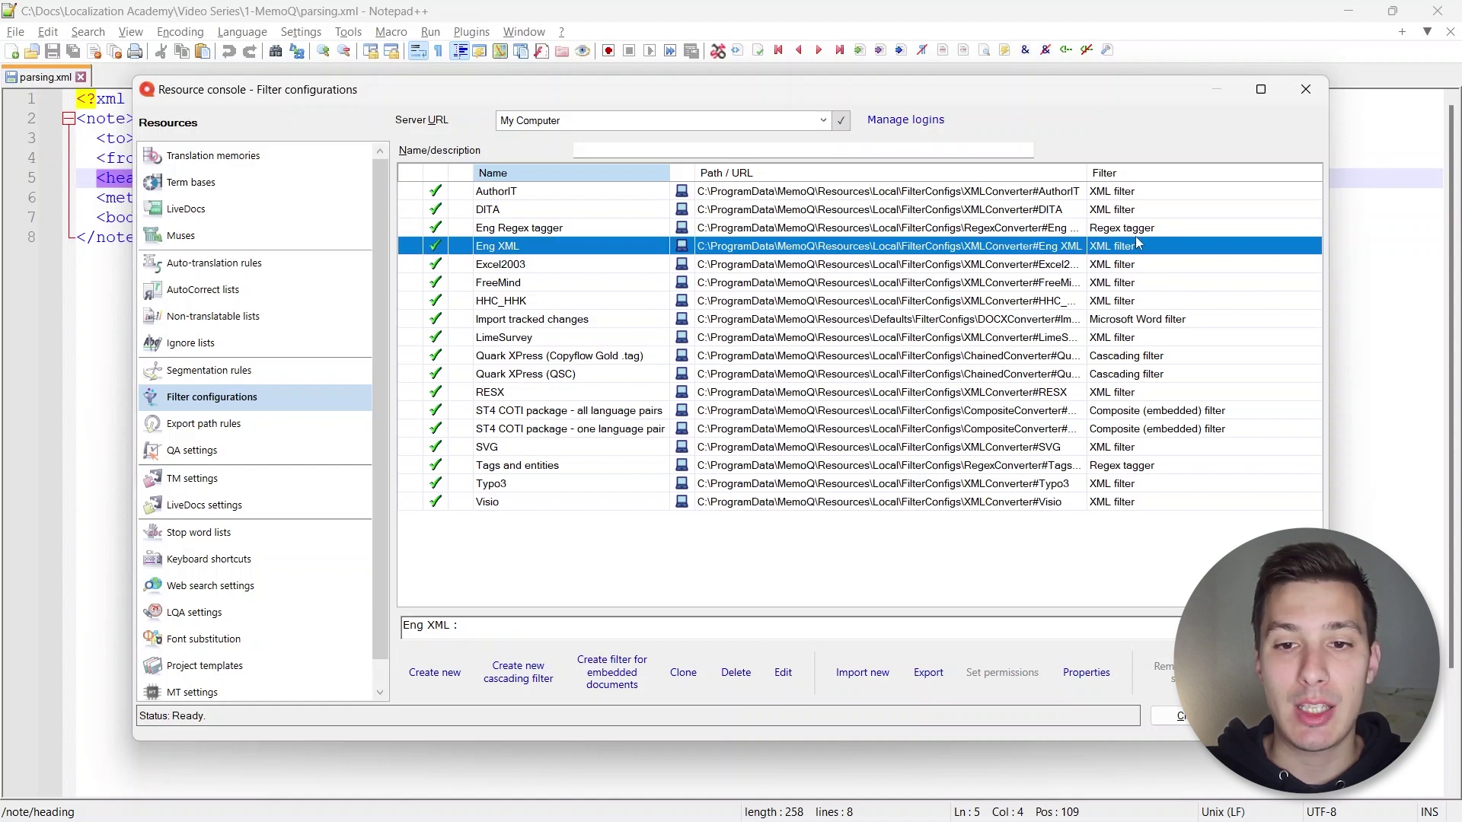
pyautogui.keyDown('ctrl'); pyautogui.click(548, 231); pyautogui.keyUp('ctrl')
pyautogui.click(550, 231)
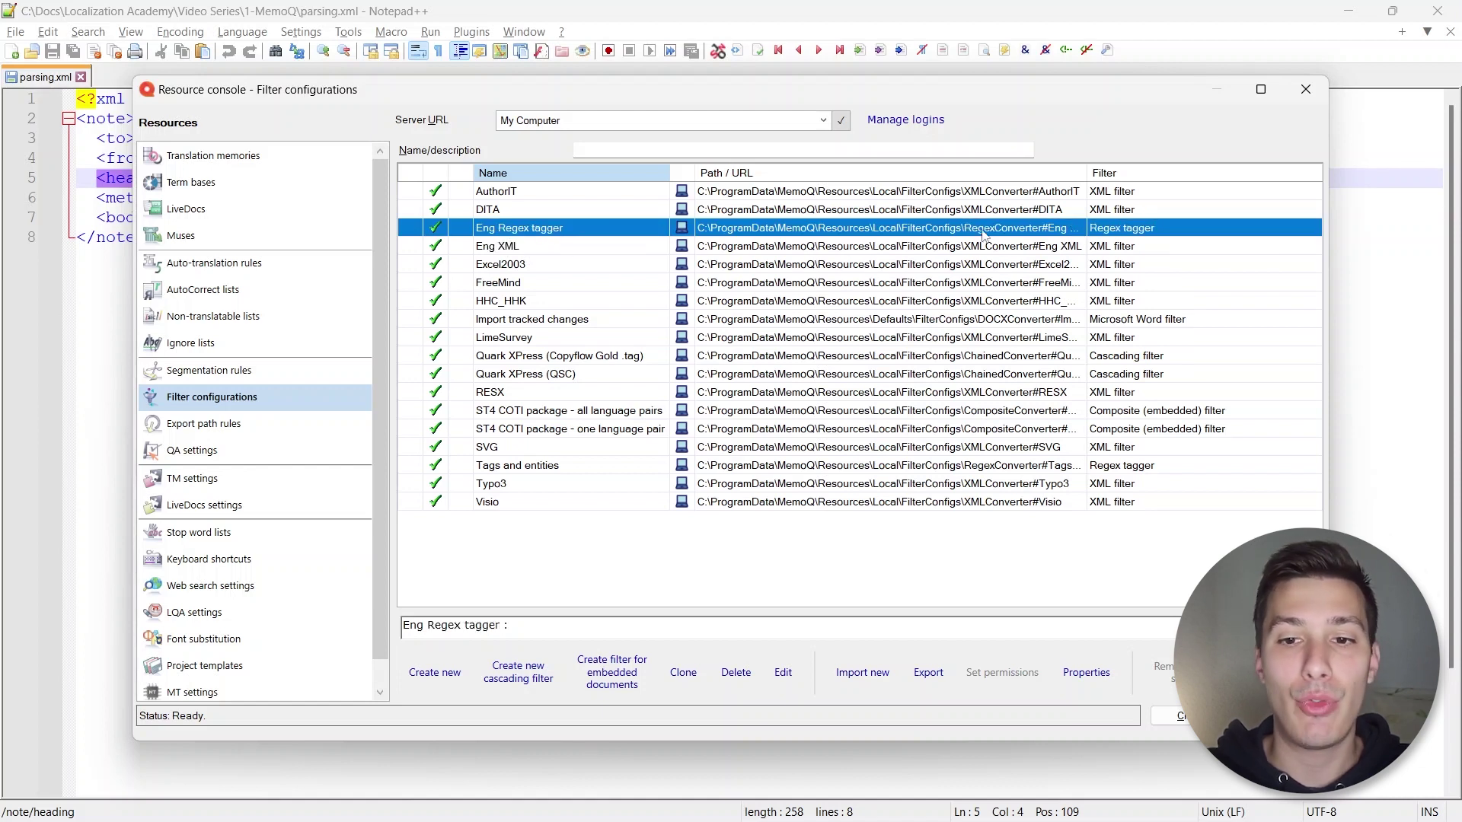
pyautogui.click(1110, 248)
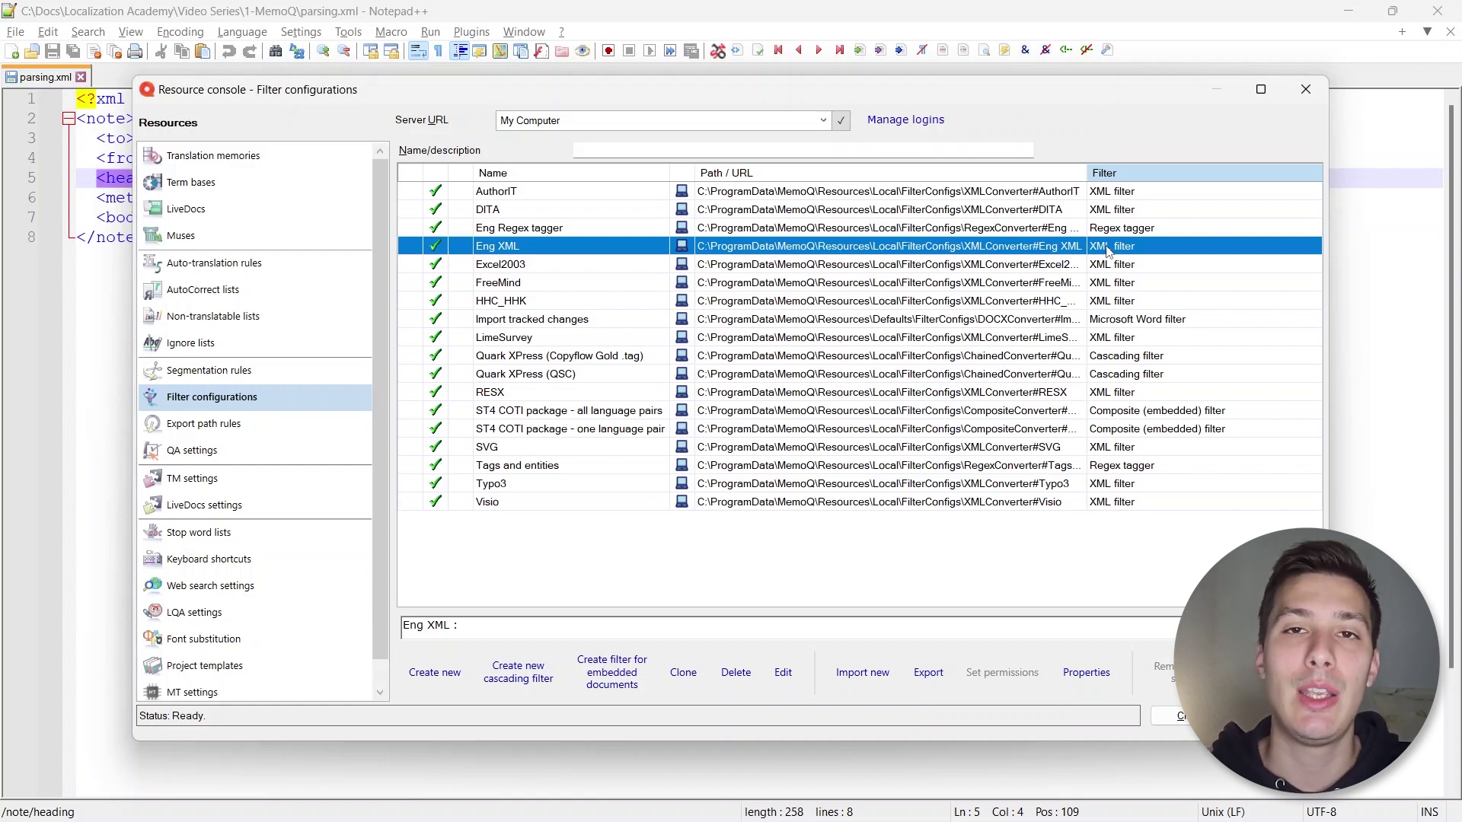
pyautogui.click(1114, 231)
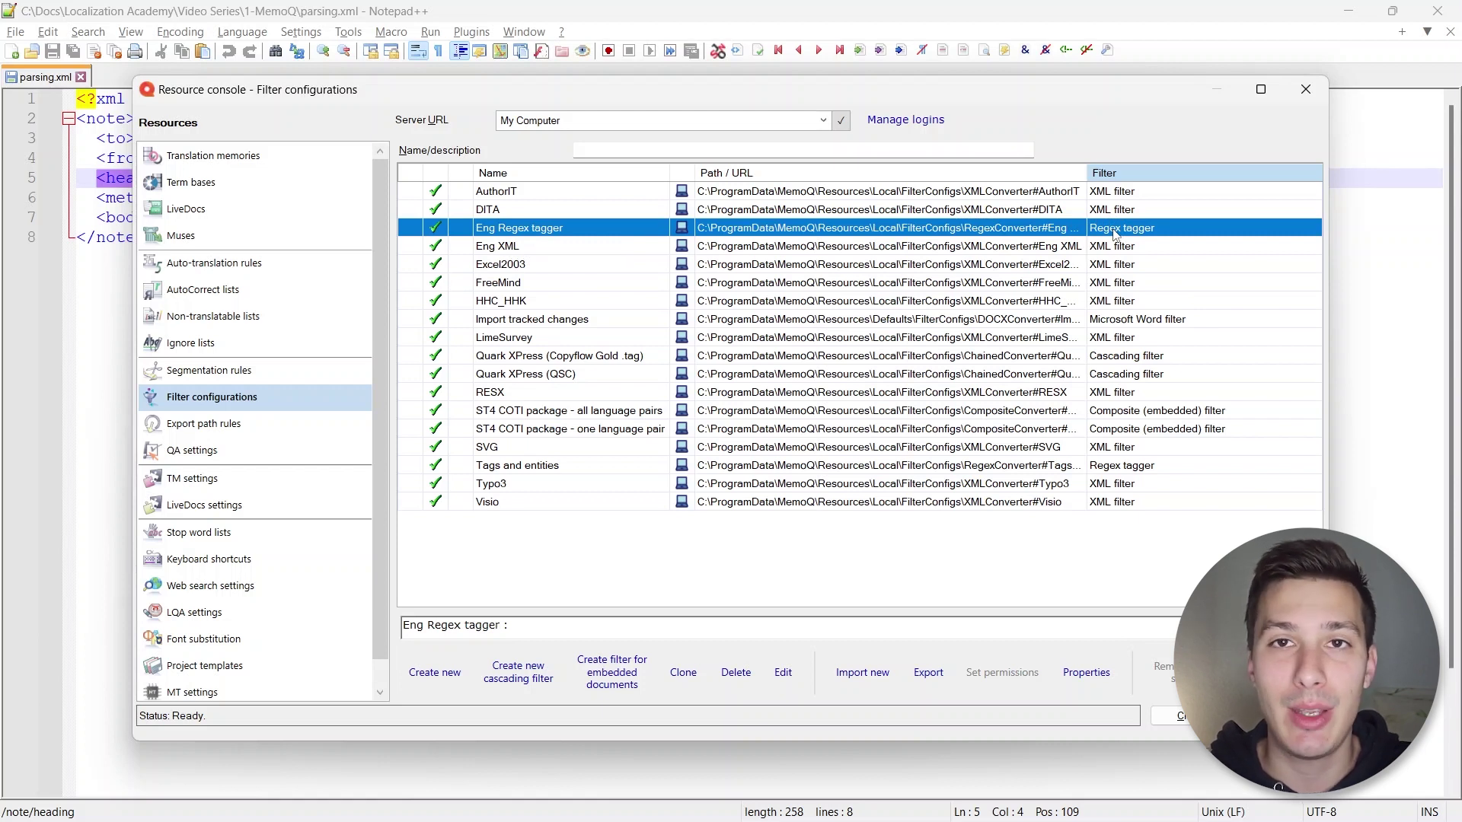
# Start a new cascading filter configuration and name it Eng XML with regex tagger
pyautogui.click(524, 684)
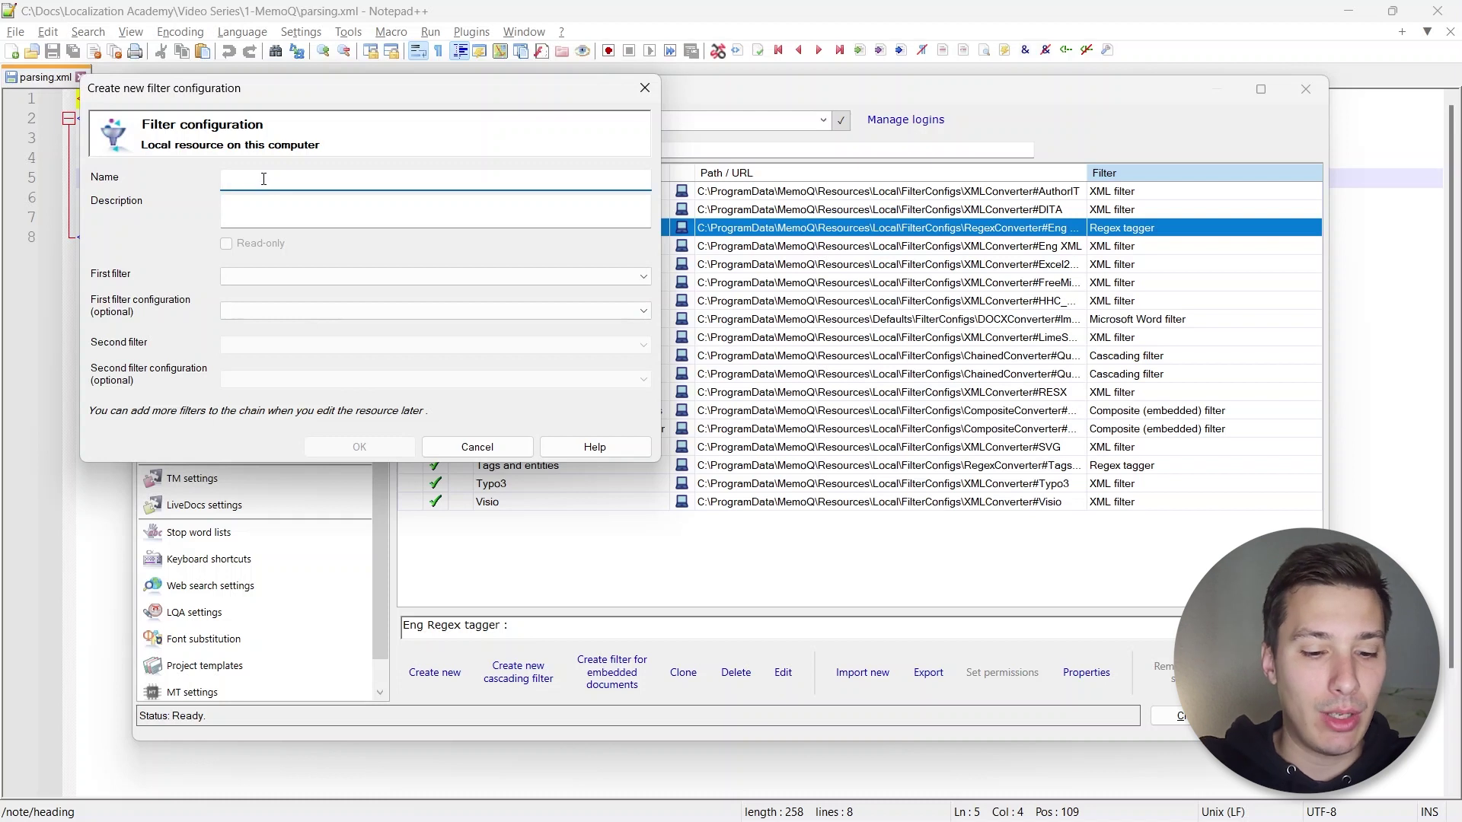
pyautogui.write('Eng XML with regg')
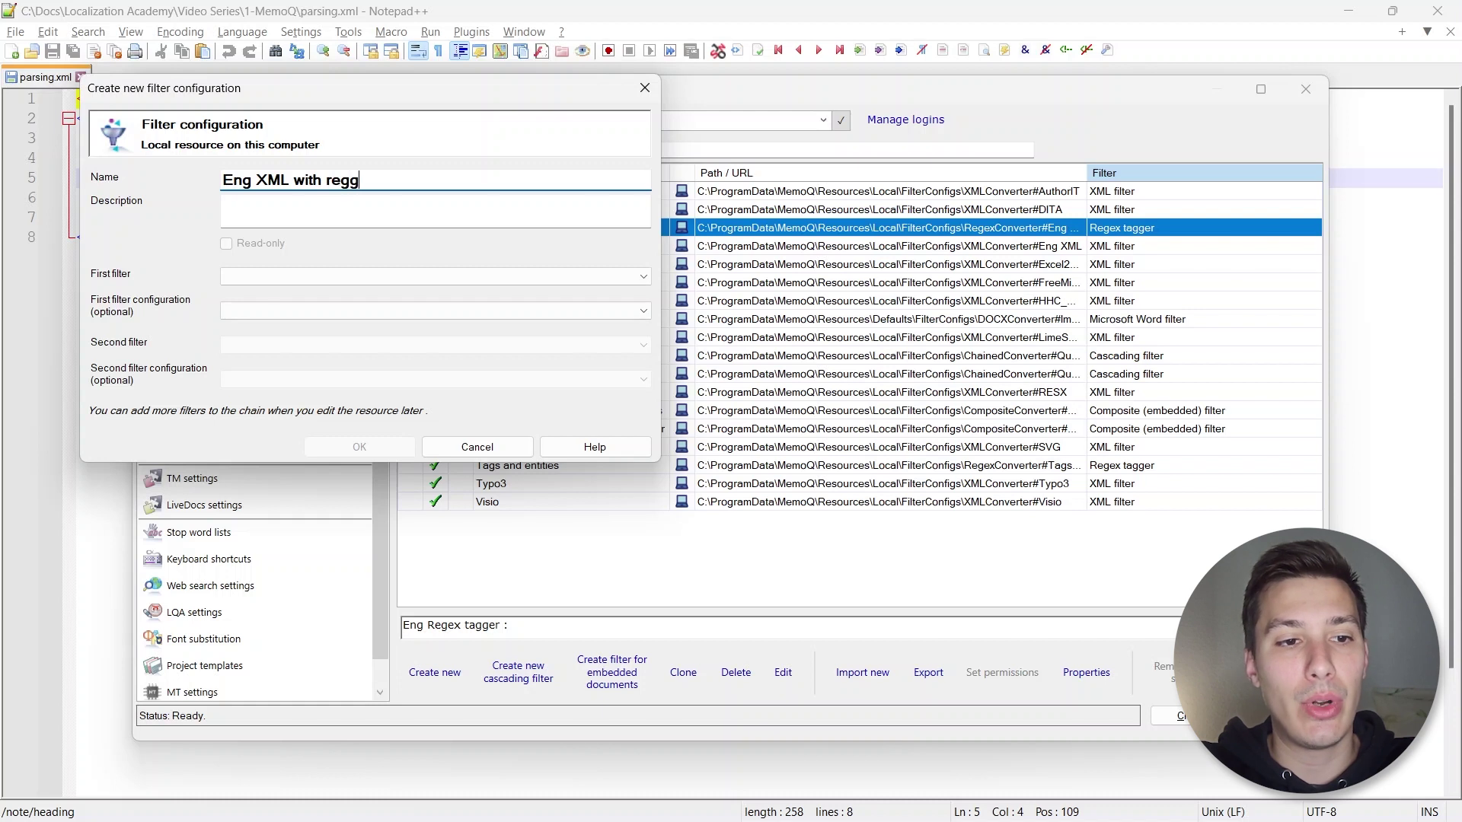
pyautogui.press('BackSpace')
pyautogui.write('ex tagger')
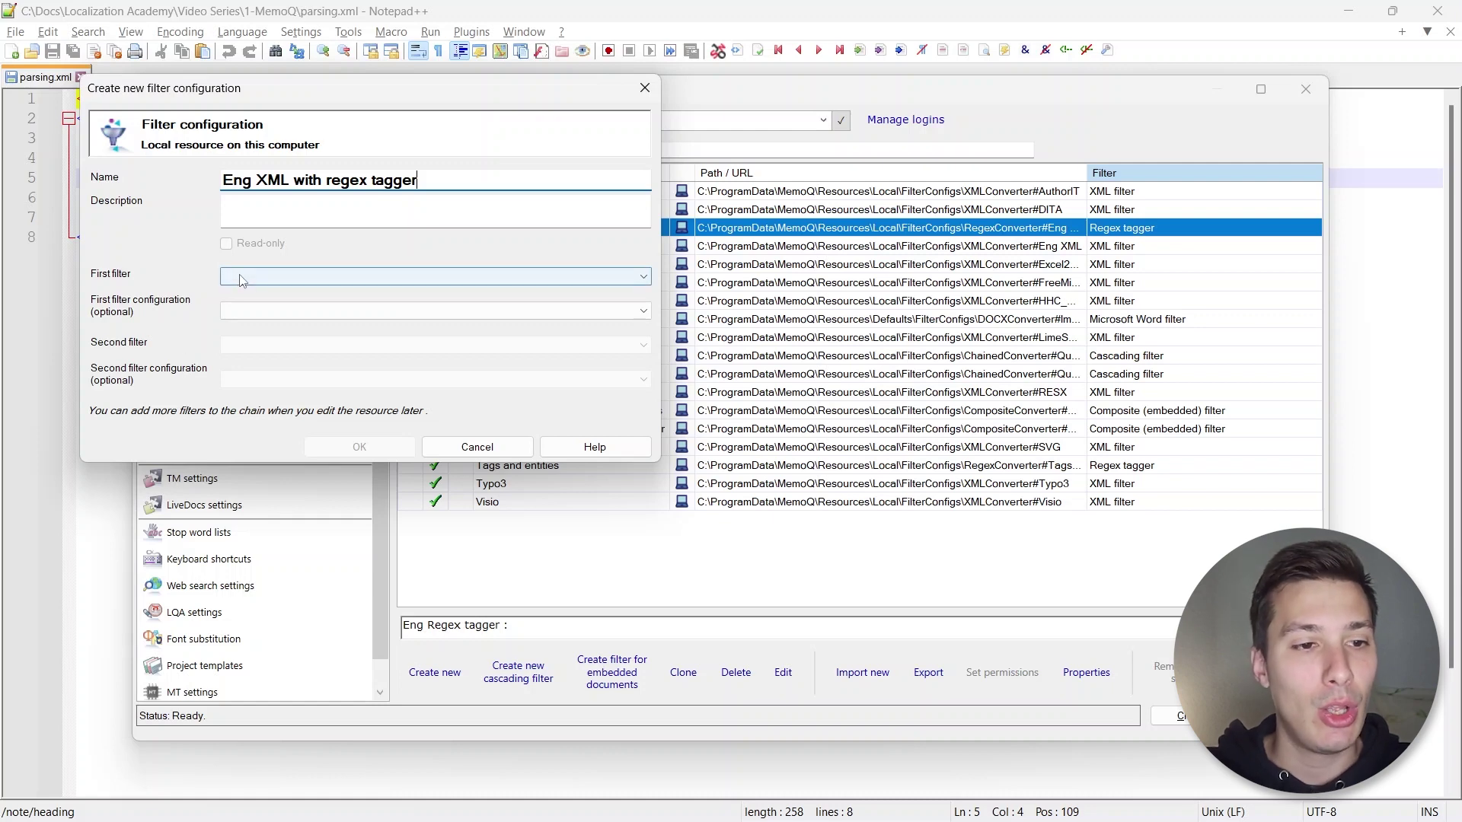
# Set the cascade's first filter to XML filter with the local Eng XML configuration
pyautogui.click(342, 277)
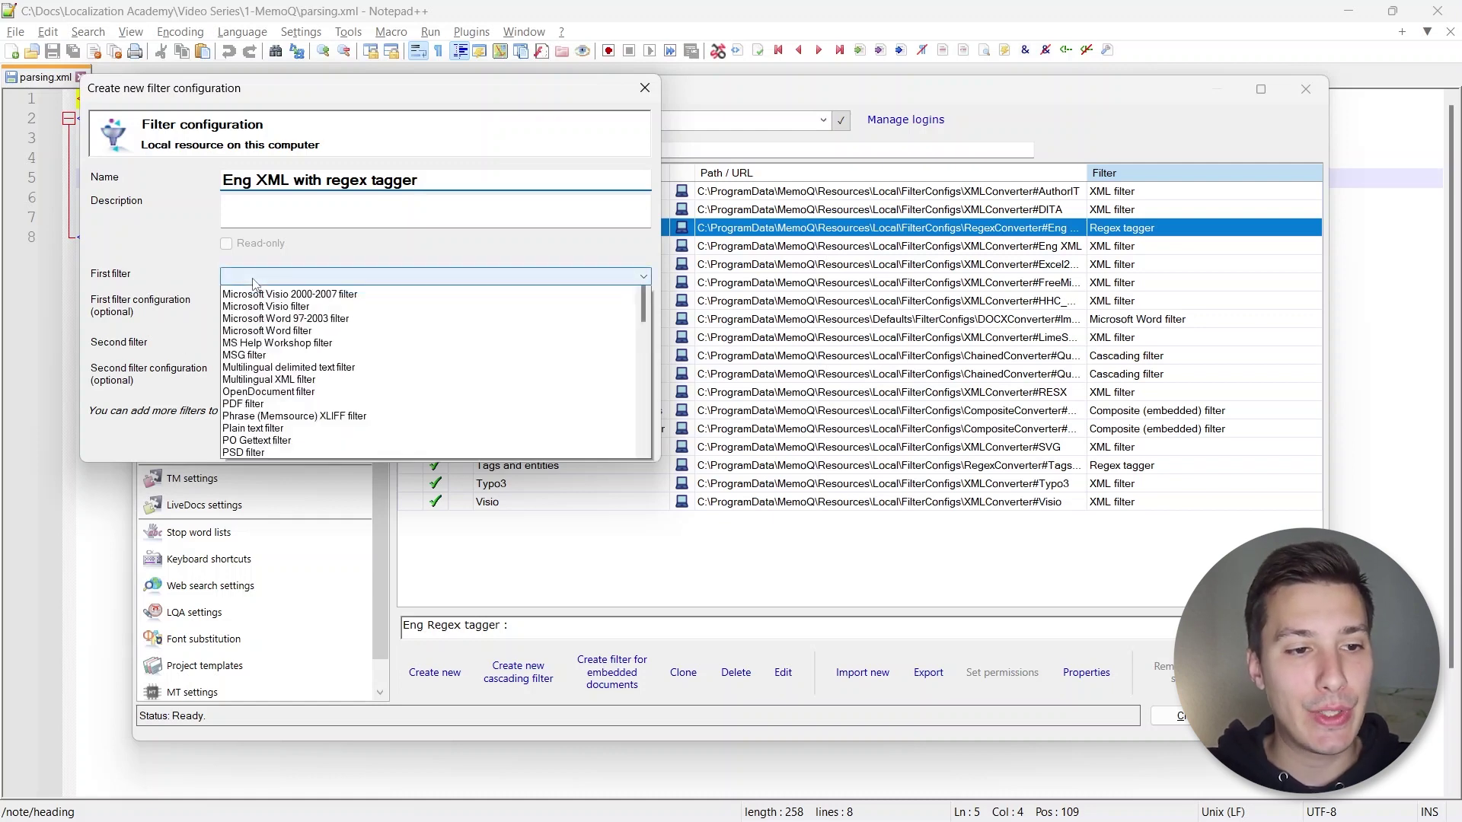
pyautogui.moveTo(644, 373); pyautogui.dragTo(640, 495)
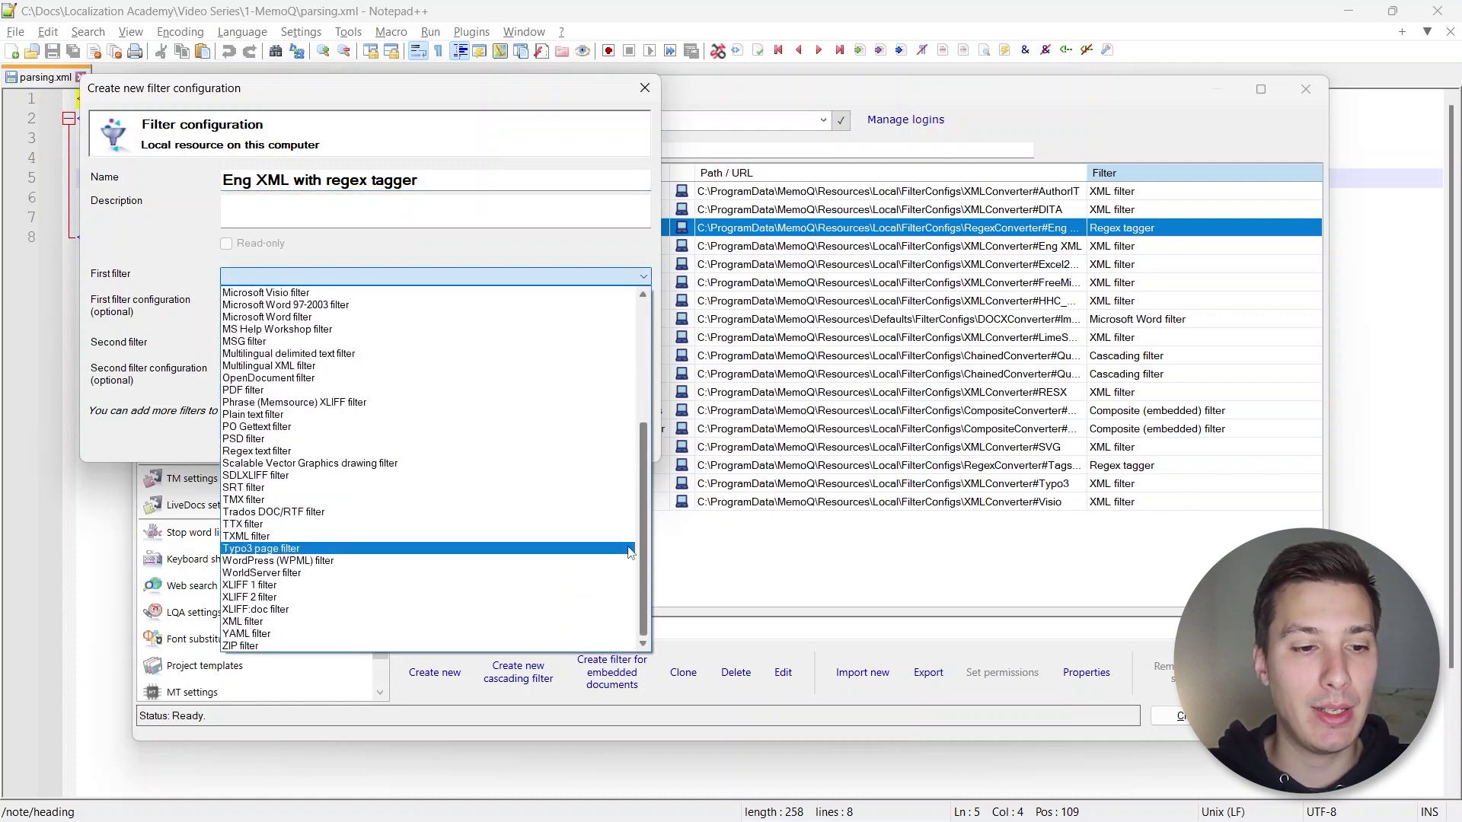
pyautogui.click(261, 622)
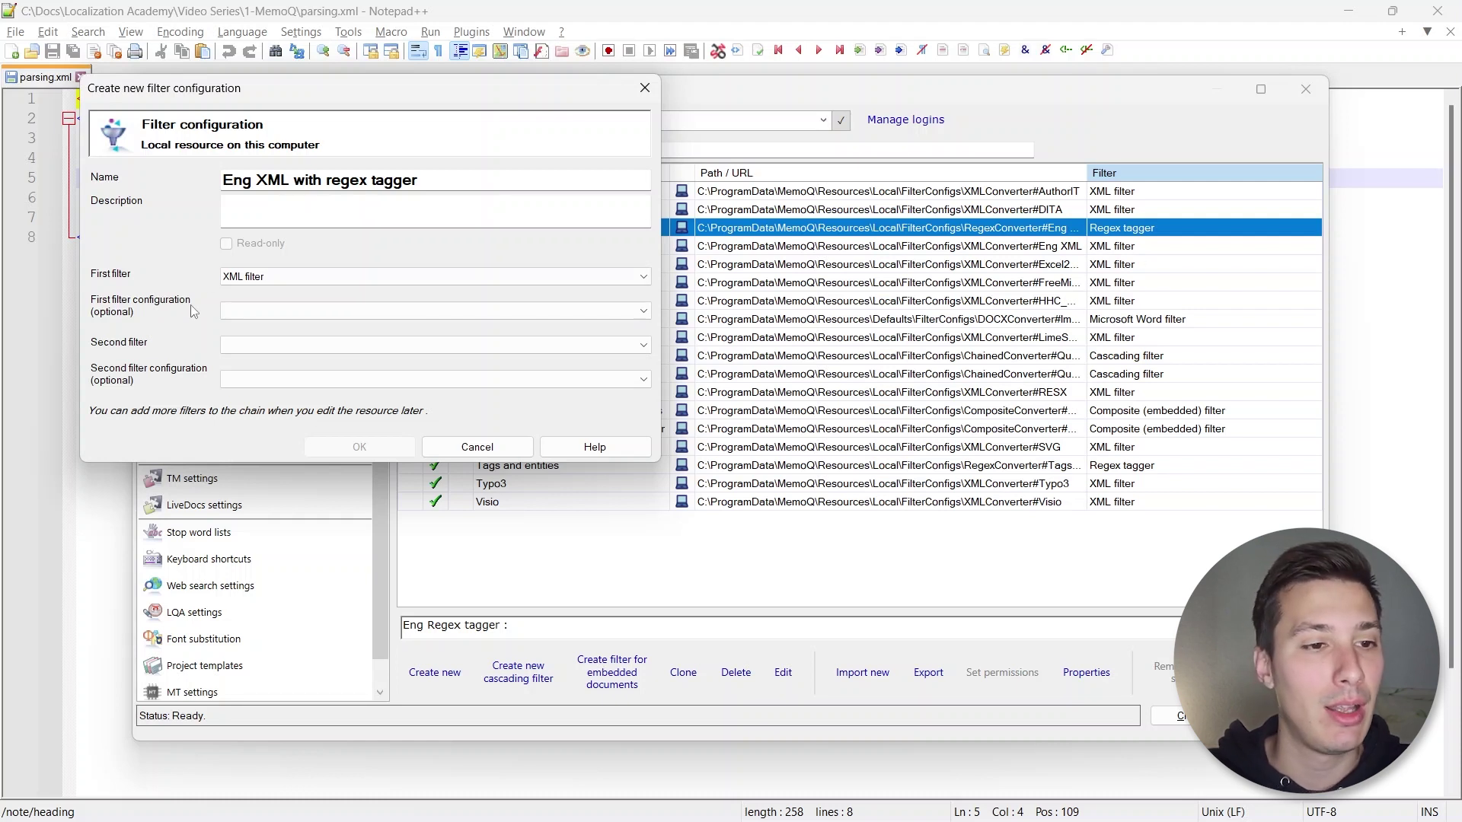
pyautogui.click(260, 309)
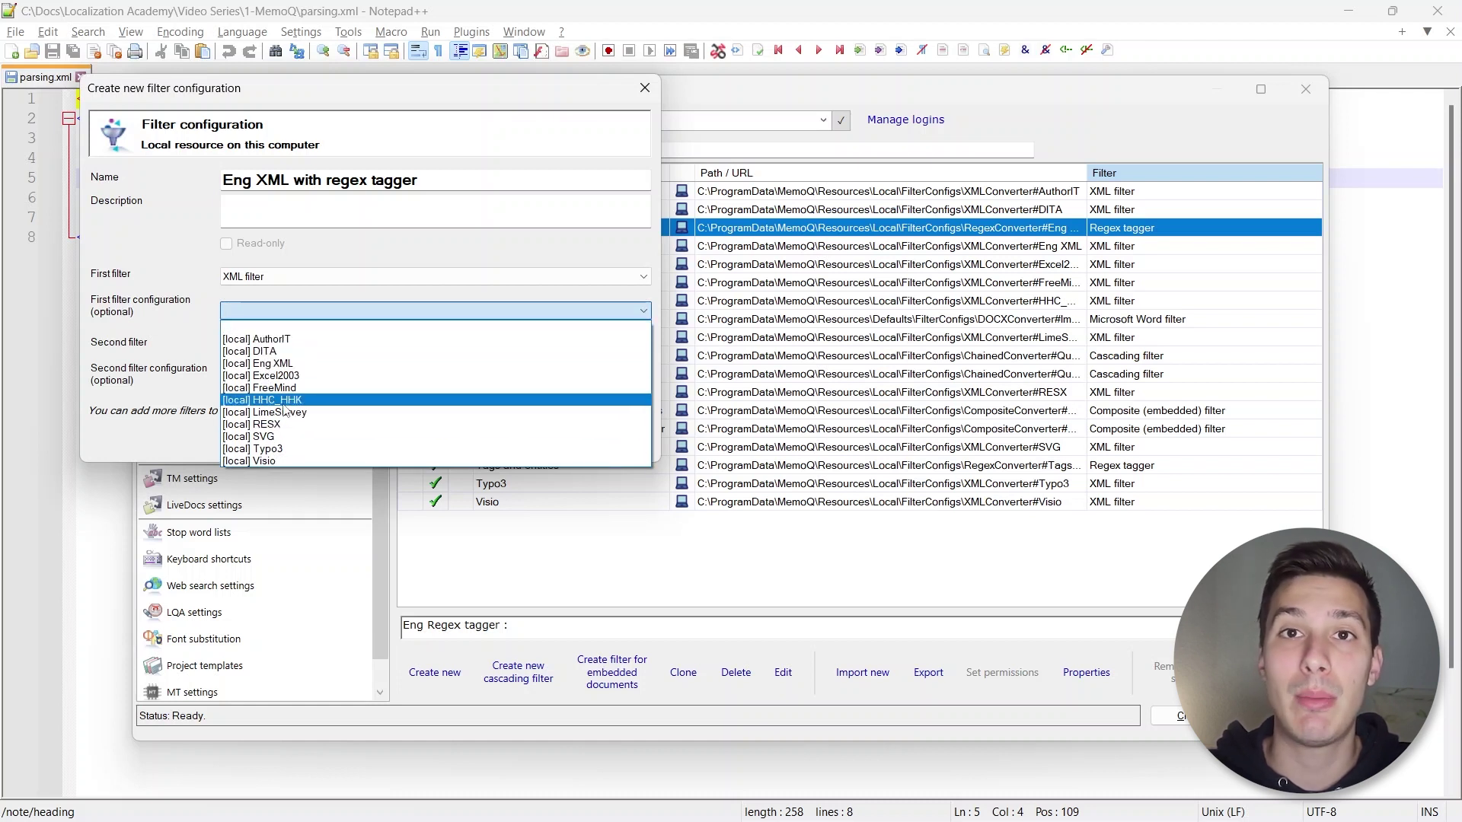
pyautogui.click(278, 365)
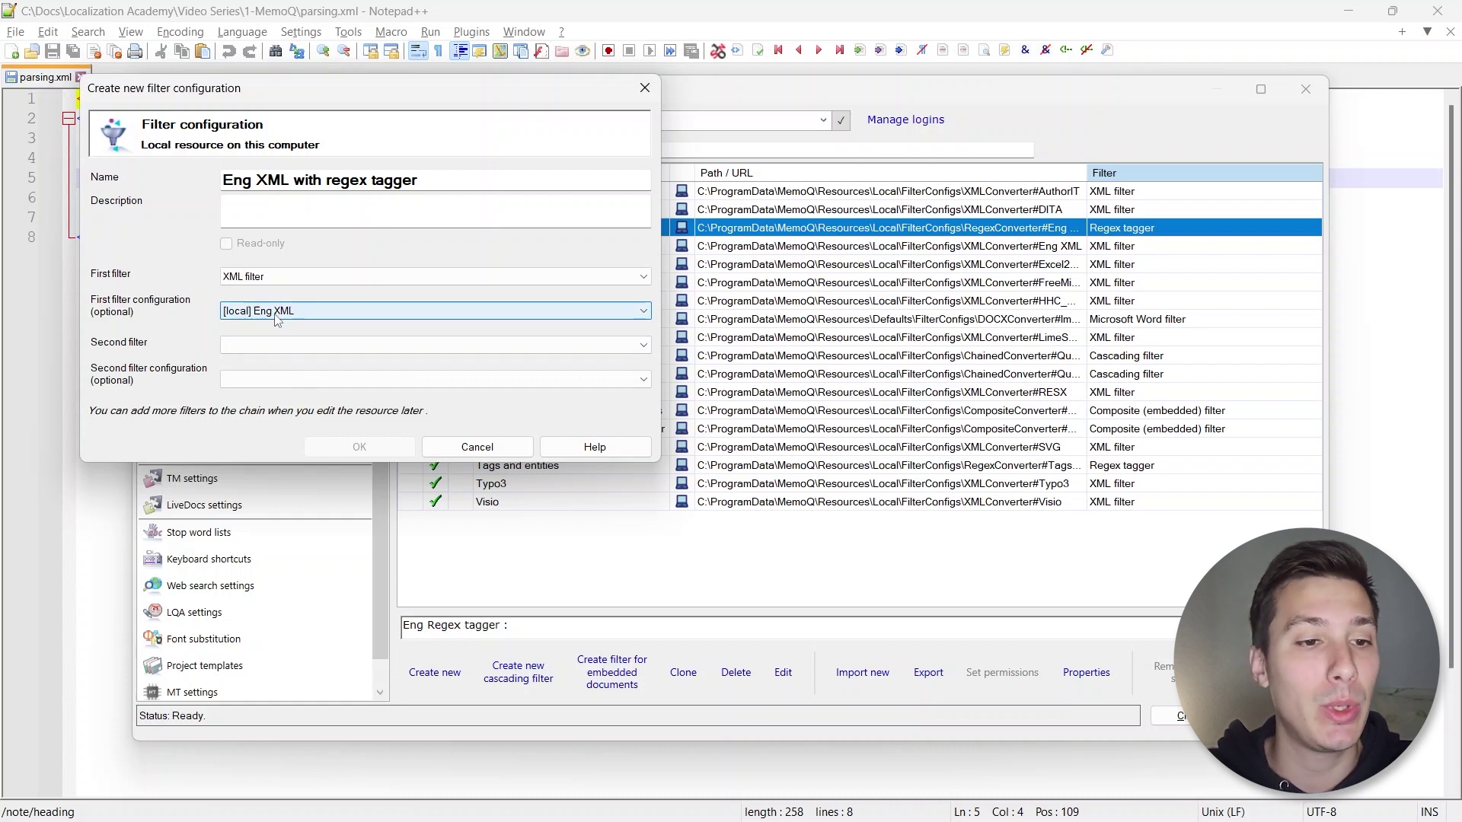
# Set the second filter to Regex tagger with the local Eng Regex tagger configuration and create the cascading filter
pyautogui.click(249, 346)
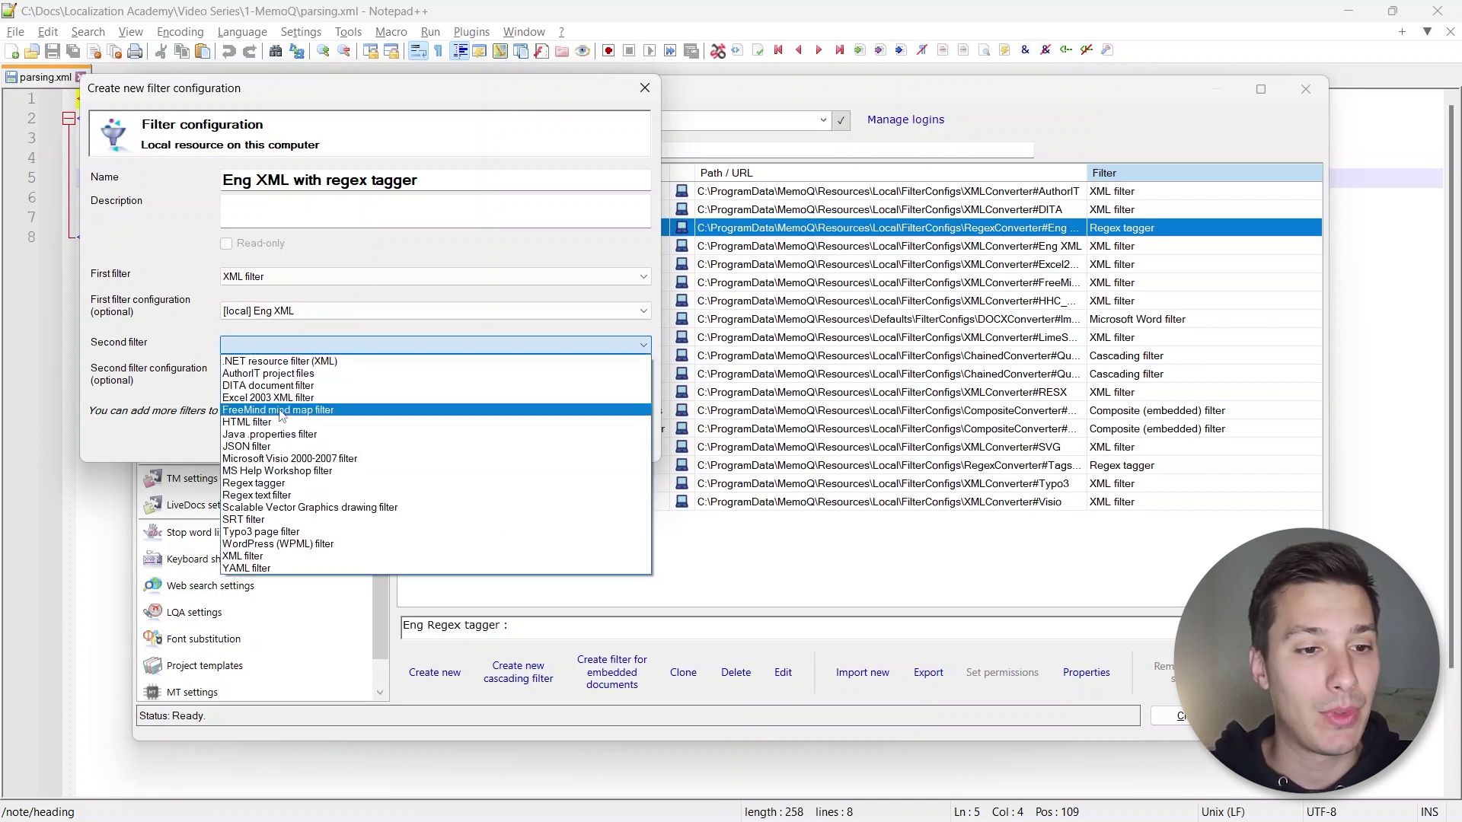
pyautogui.click(263, 485)
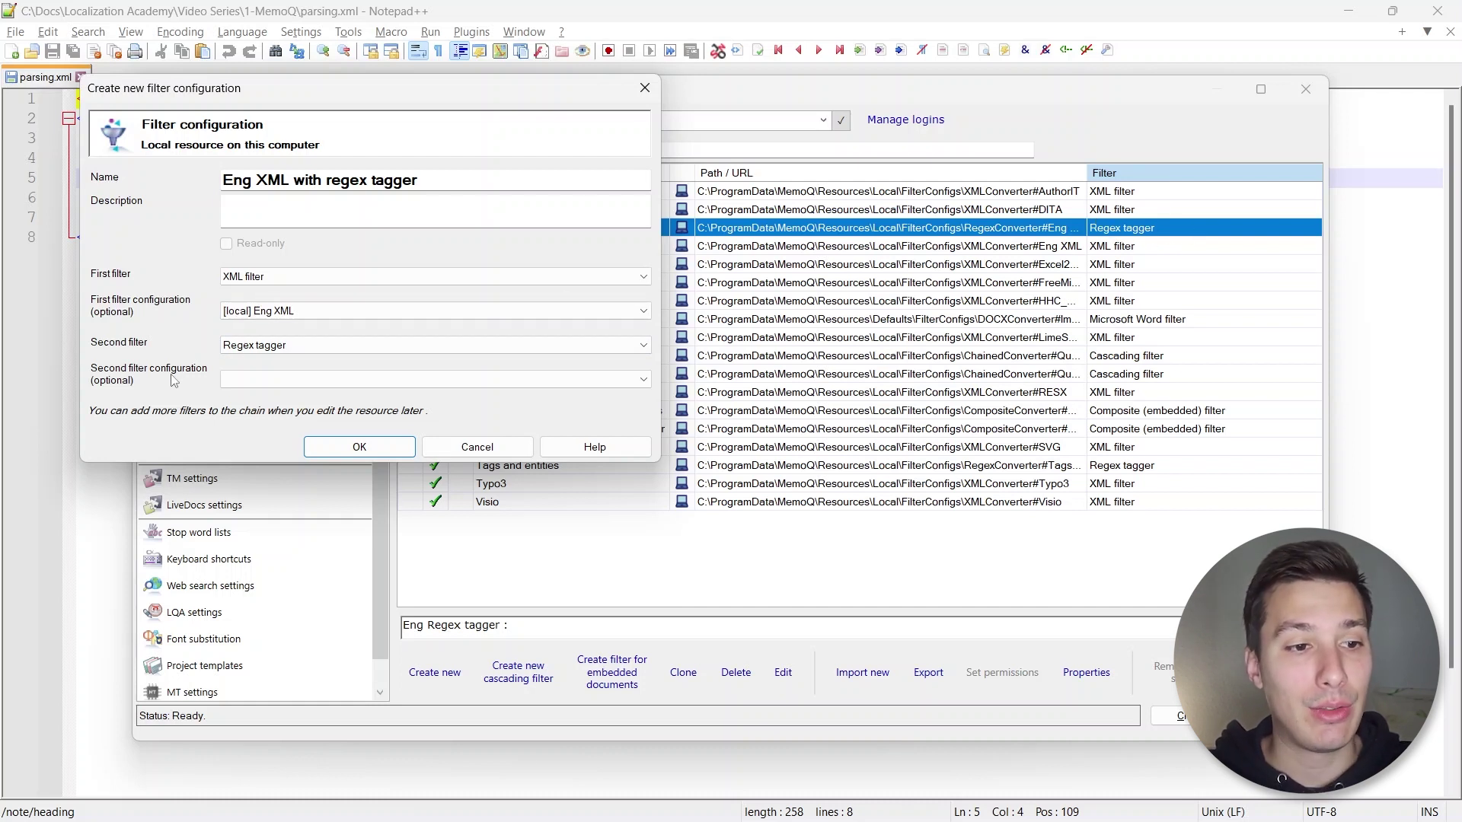
pyautogui.click(264, 381)
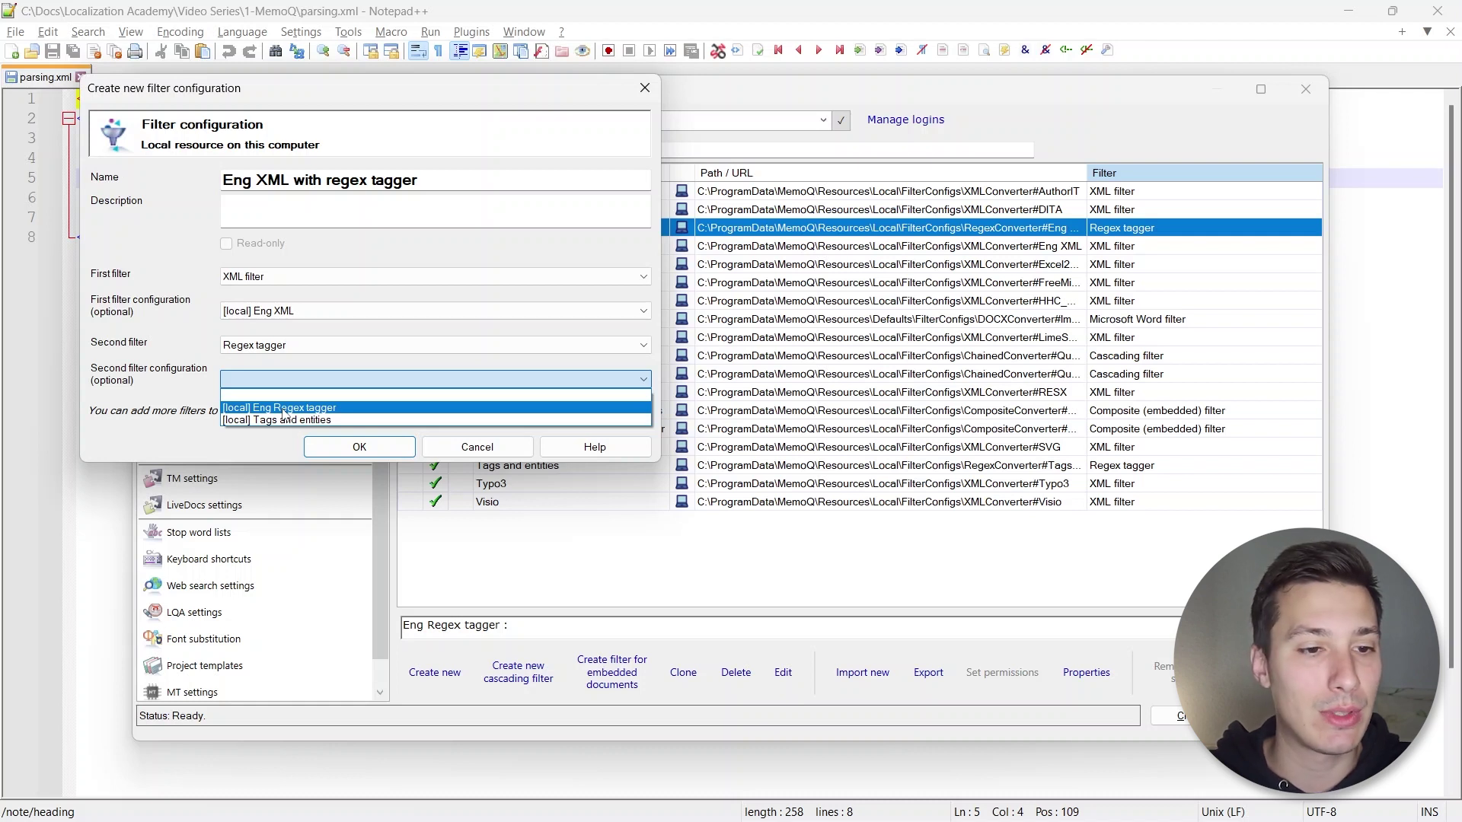
pyautogui.click(283, 410)
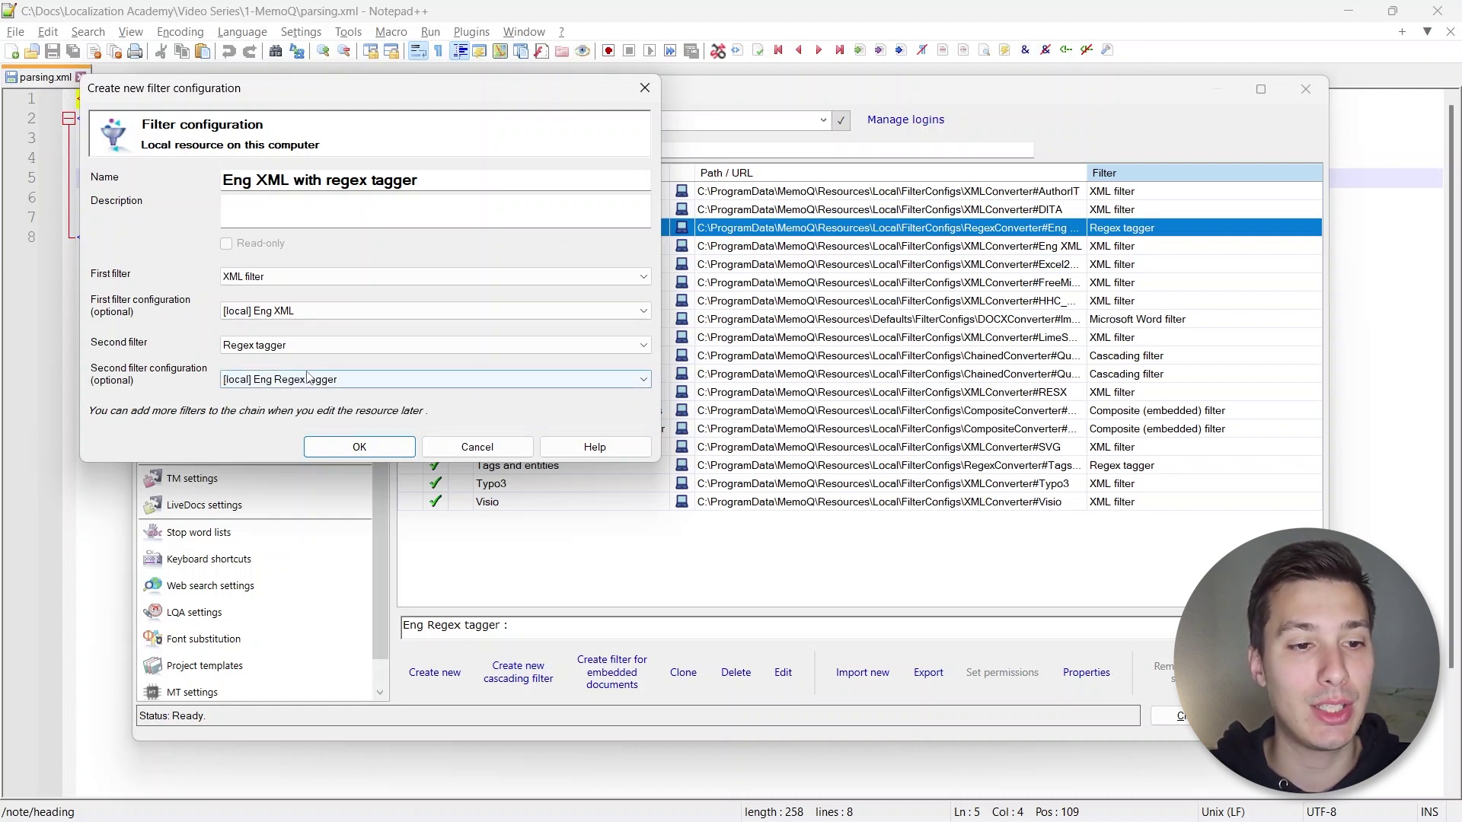
pyautogui.click(358, 449)
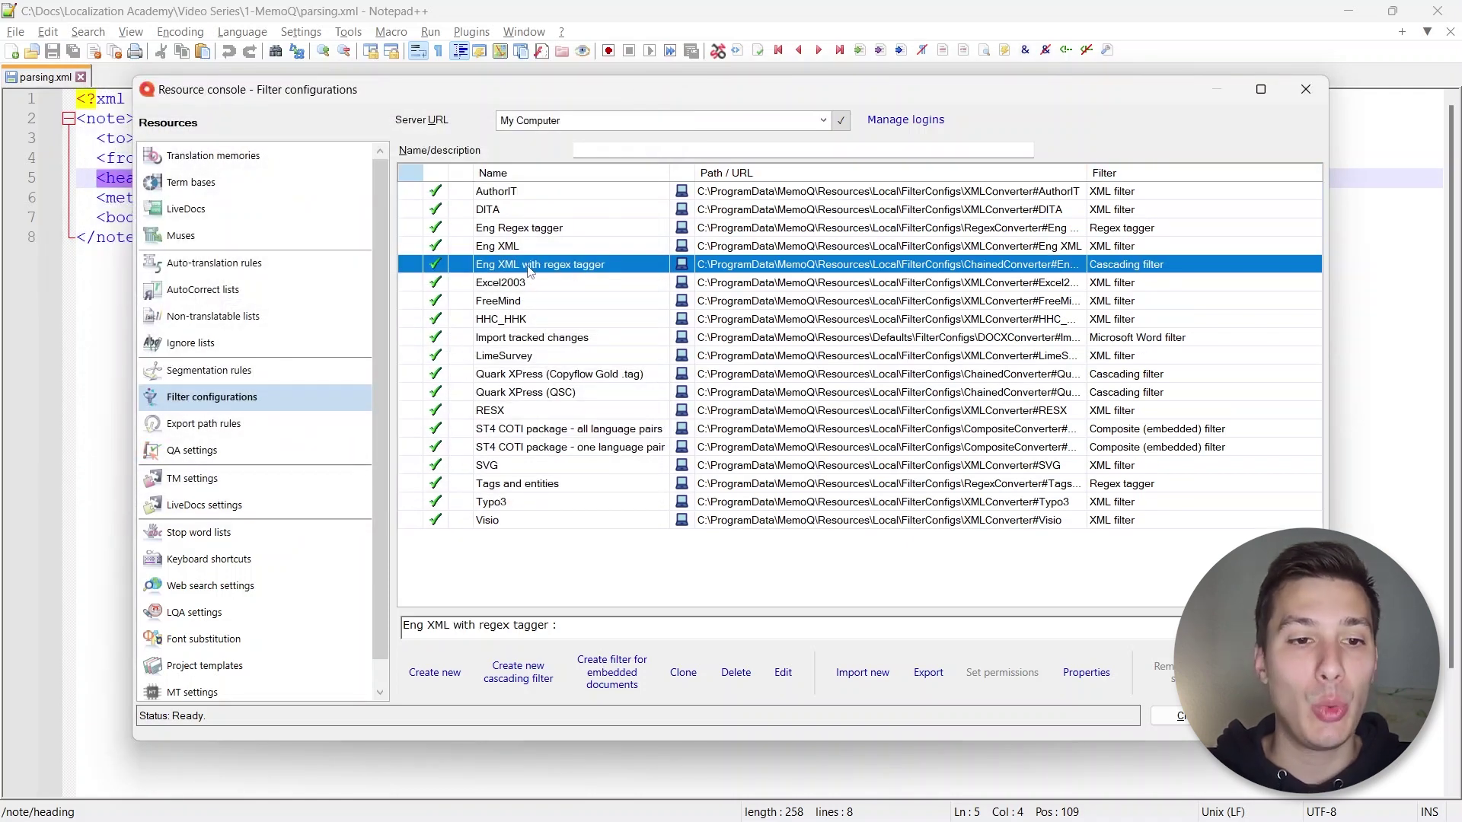
pyautogui.click(513, 250)
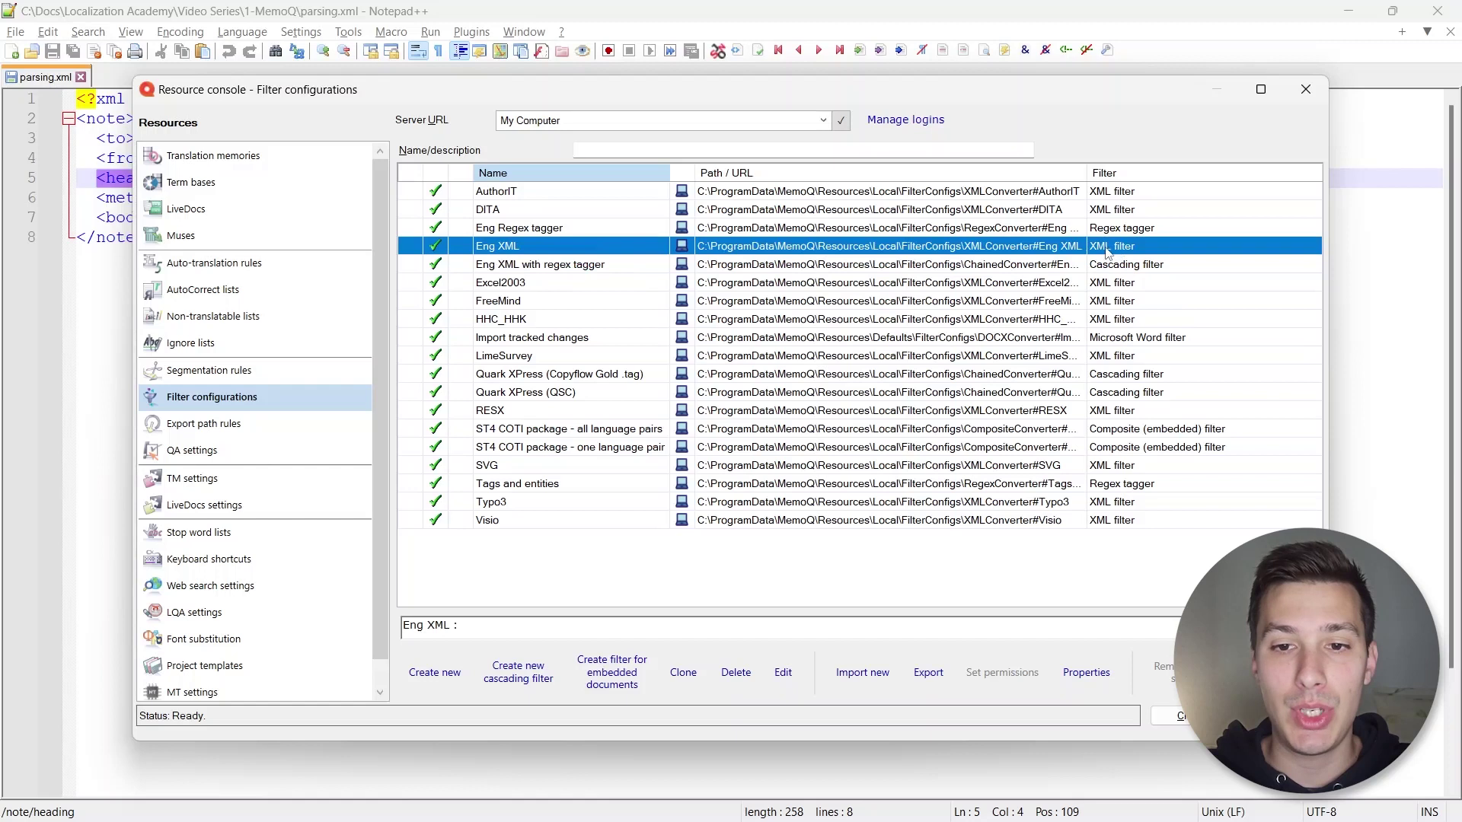
# Review the Eng Regex tagger and Eng XML with regex tagger configurations in the resource list and close the resource console
pyautogui.click(514, 231)
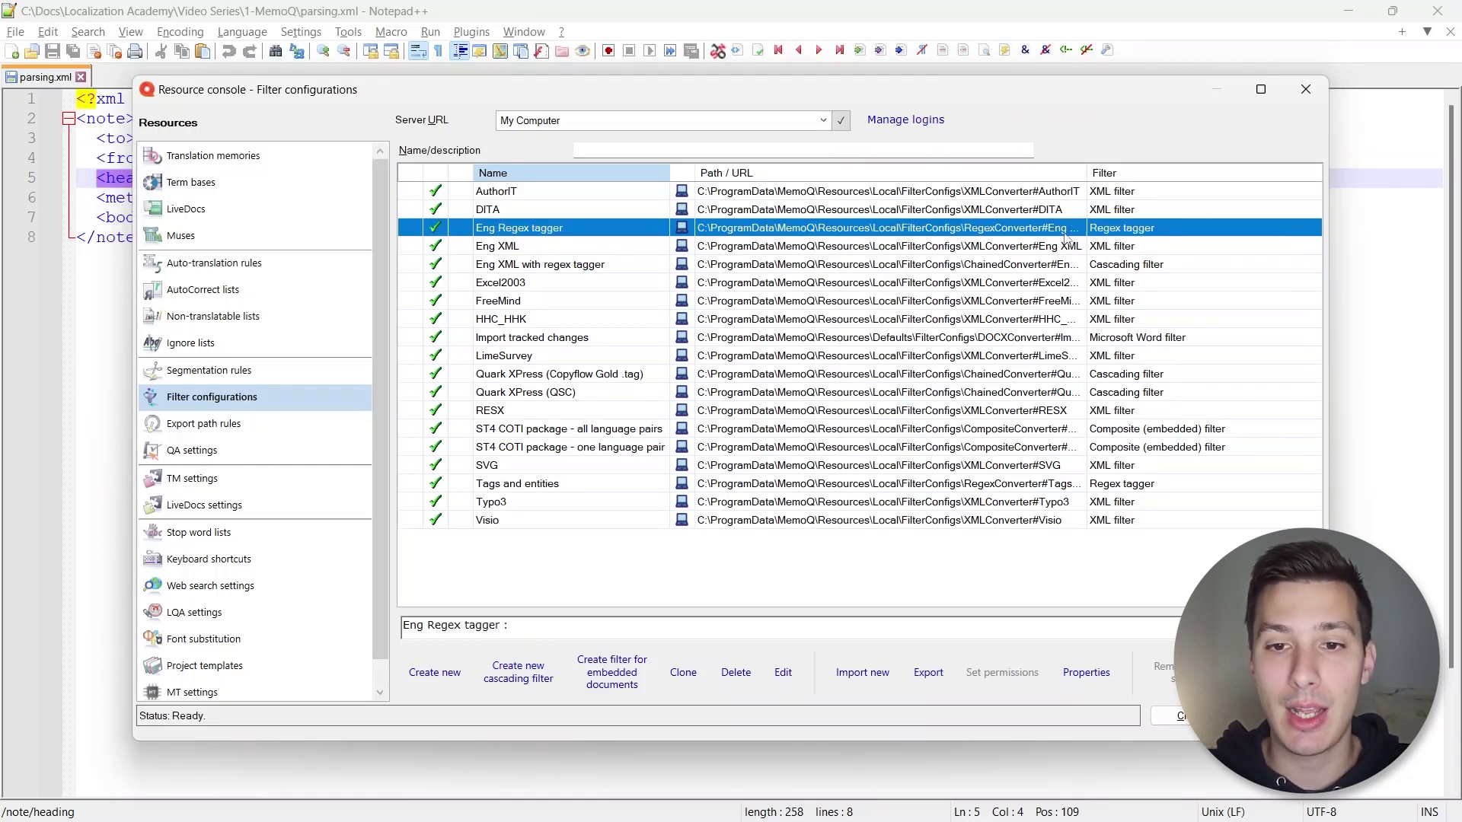
pyautogui.click(542, 267)
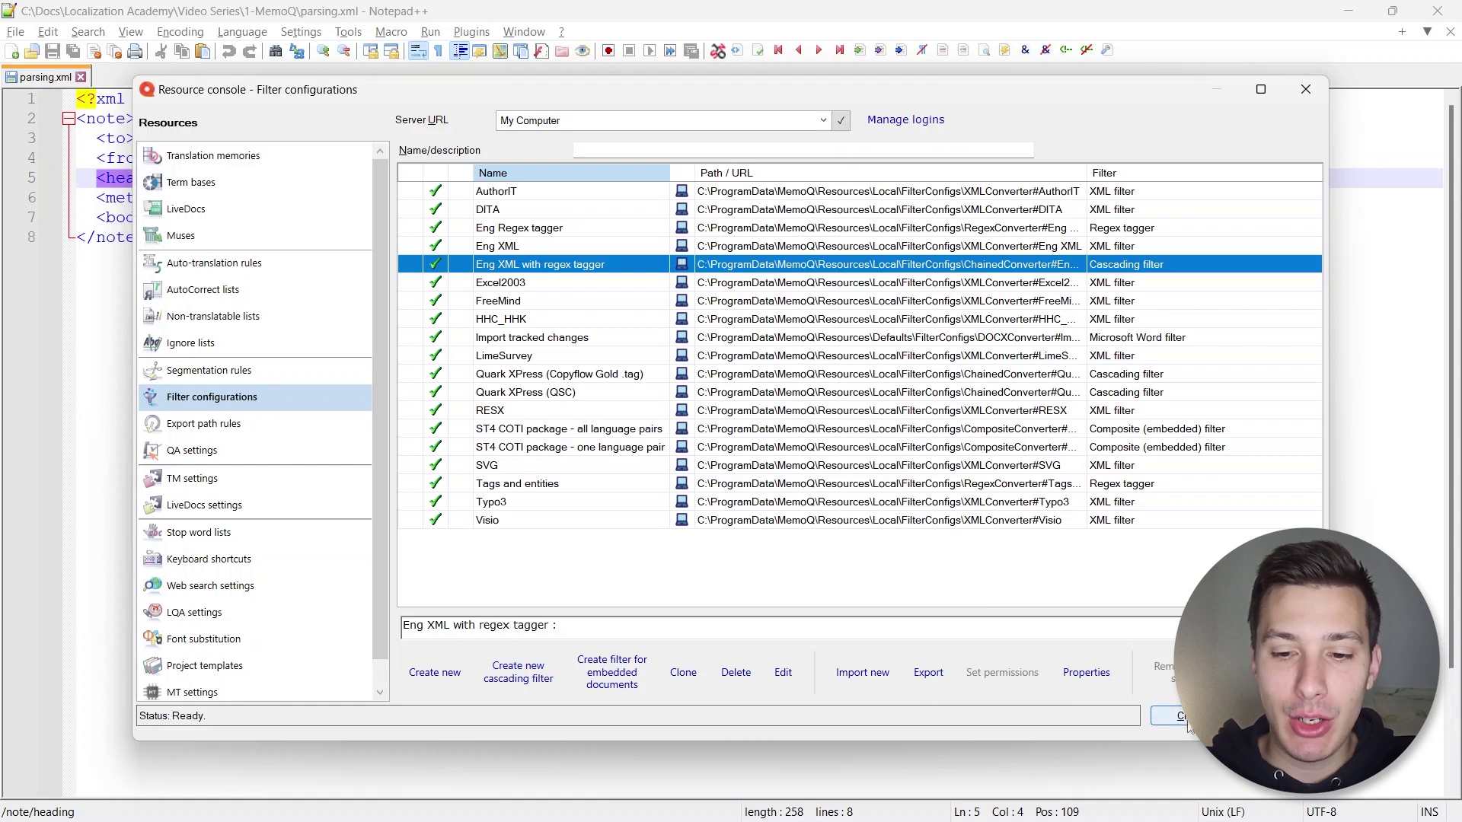
pyautogui.click(1159, 716)
# Switch to the memoQ dashboard, start a new project without a template and name it MyProject
pyautogui.hotkey('alt', 'Tab')
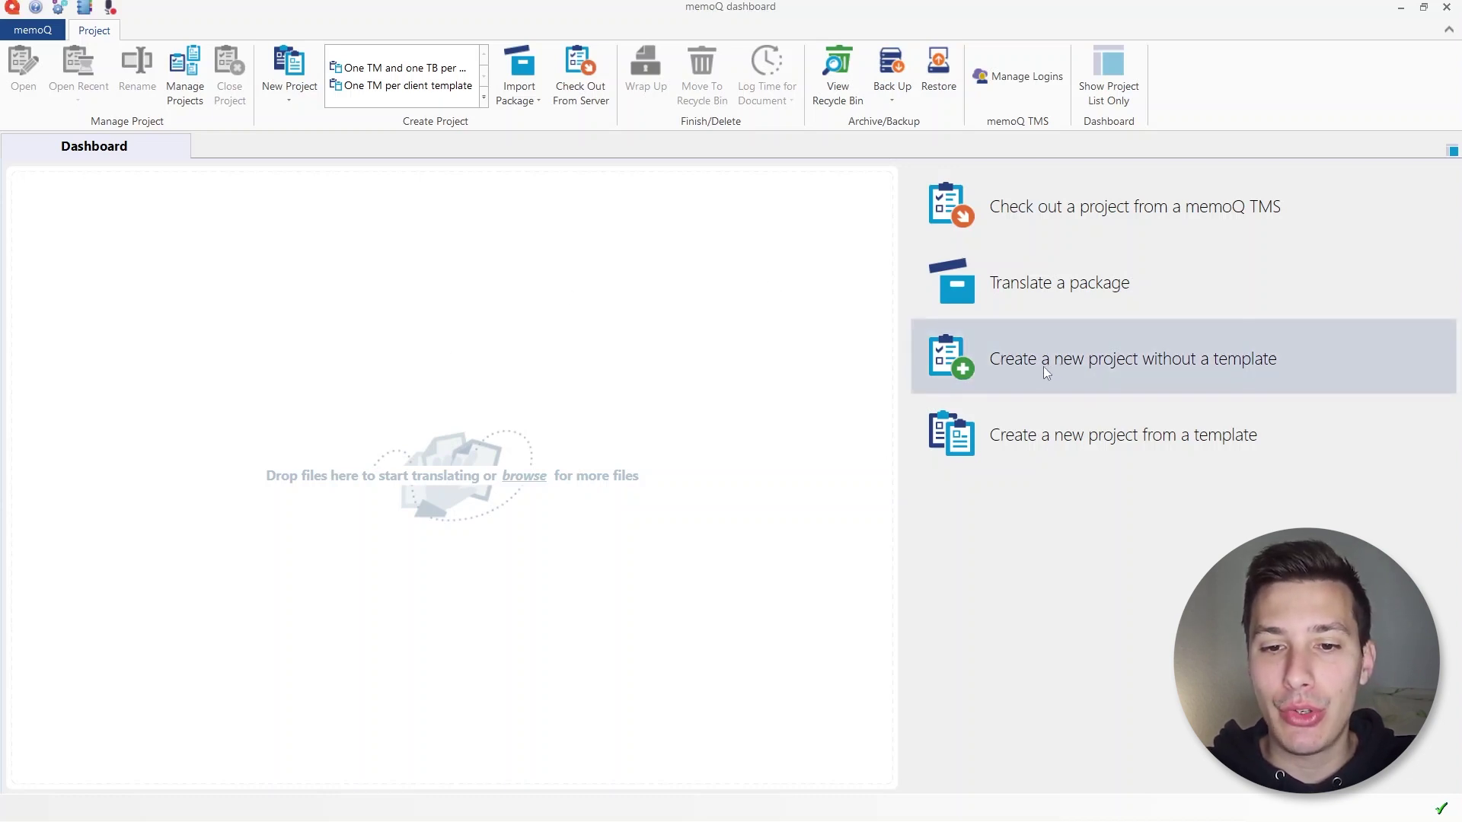
pyautogui.click(1117, 367)
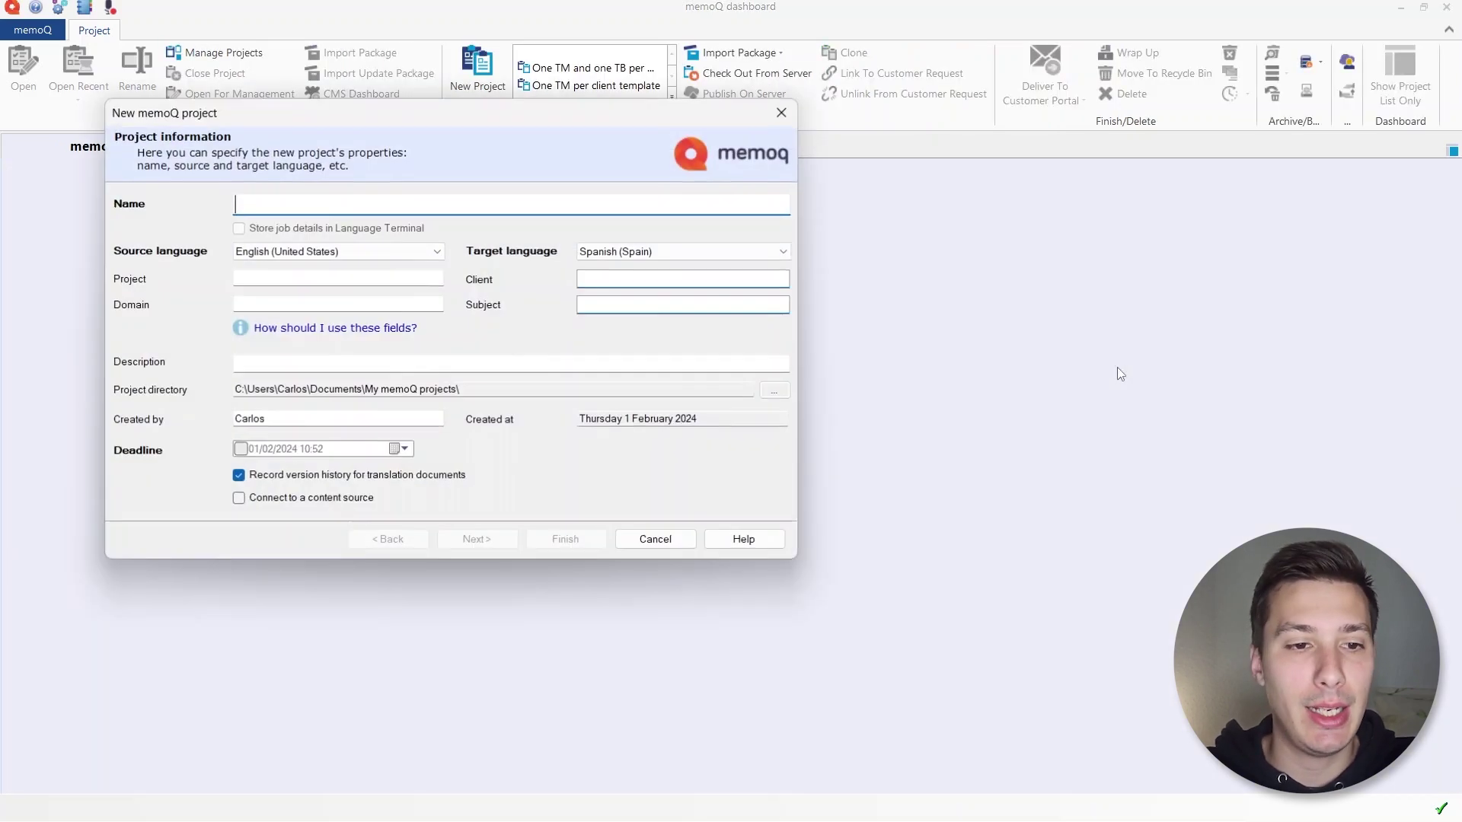
pyautogui.moveTo(301, 114); pyautogui.dragTo(383, 147)
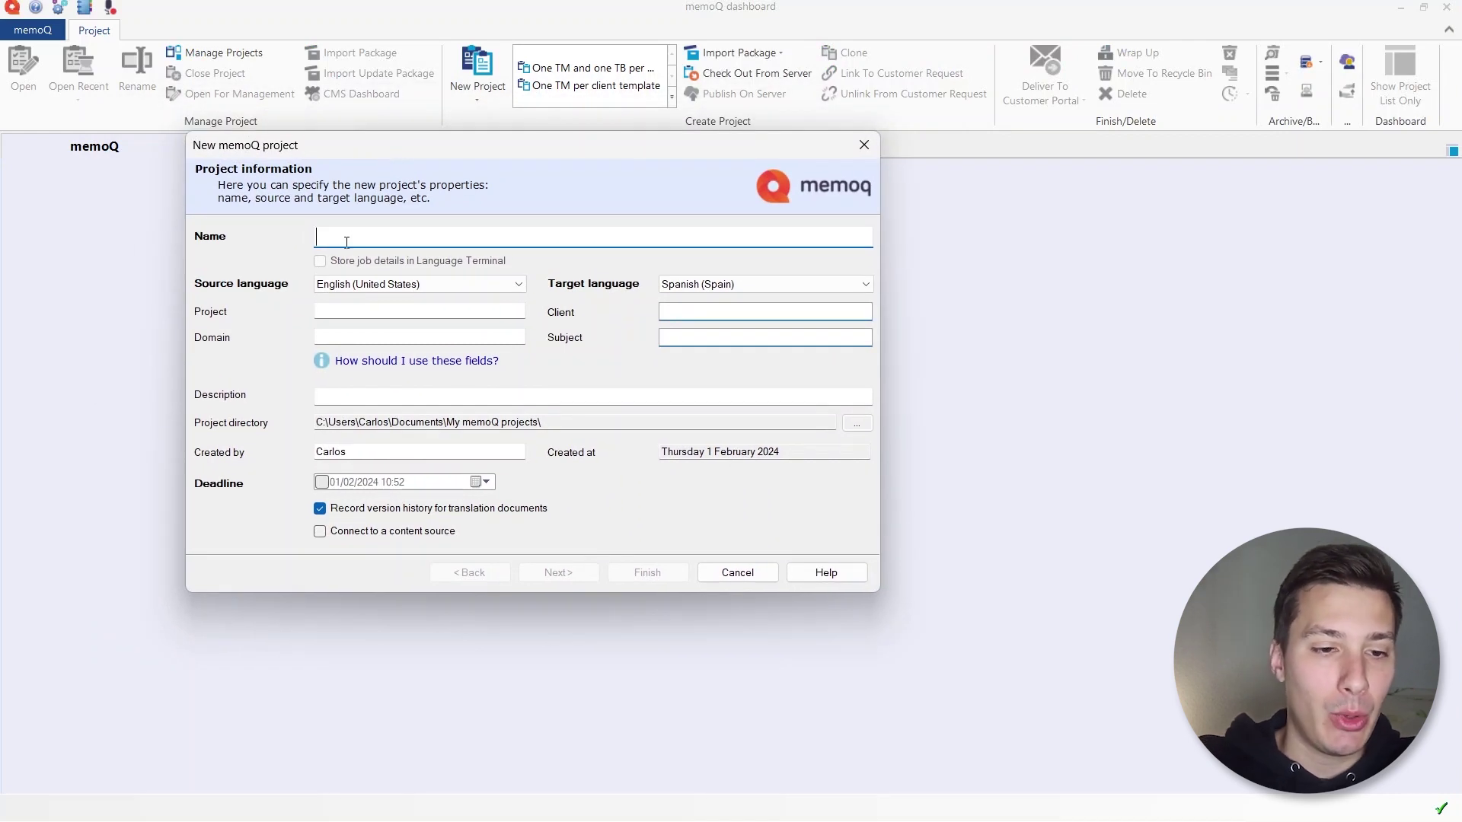
pyautogui.write('MyProject')
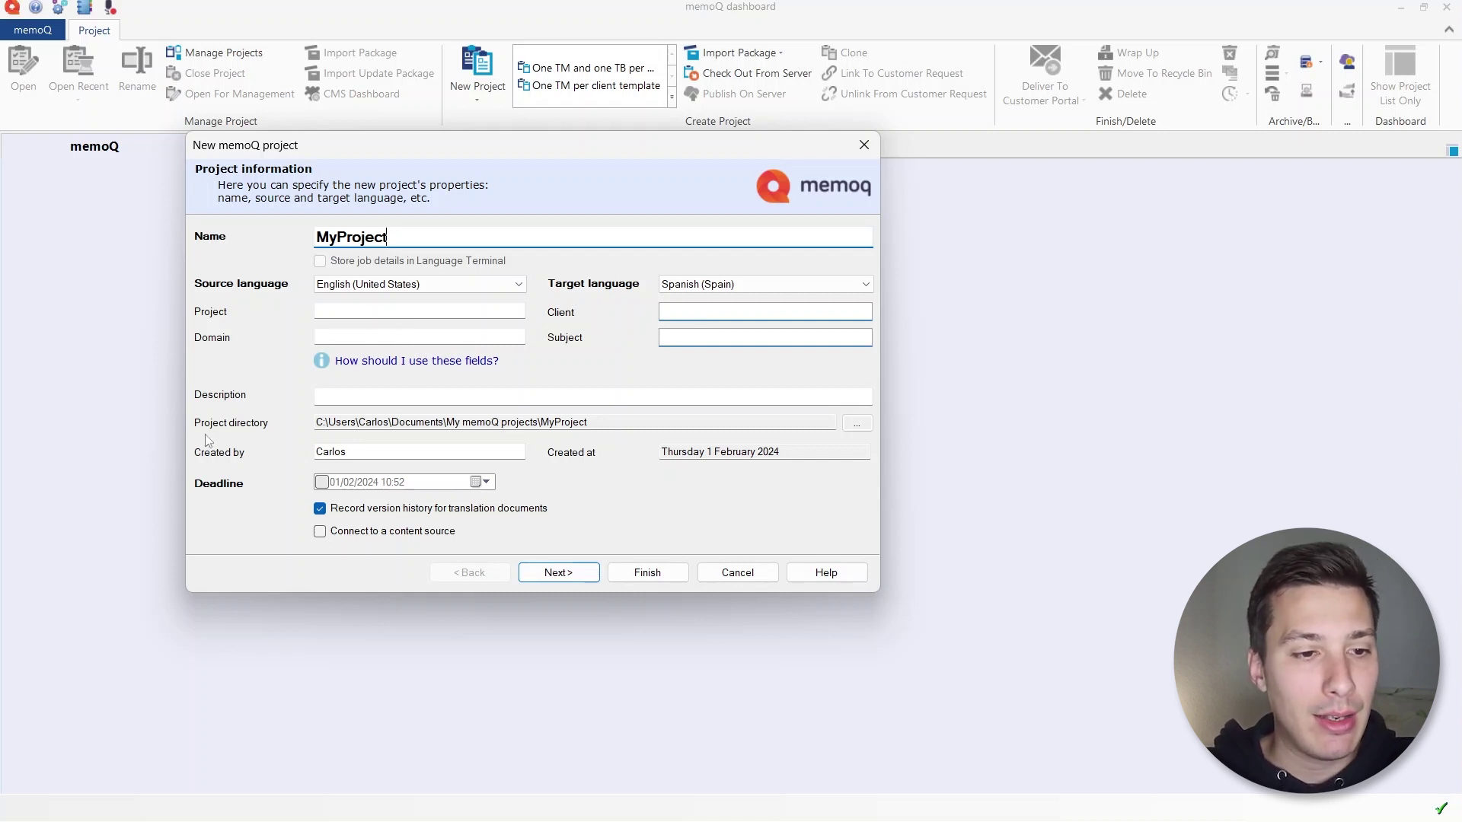
# Open the folder browser for choosing the project directory
pyautogui.moveTo(590, 422); pyautogui.dragTo(312, 420)
pyautogui.click(688, 426)
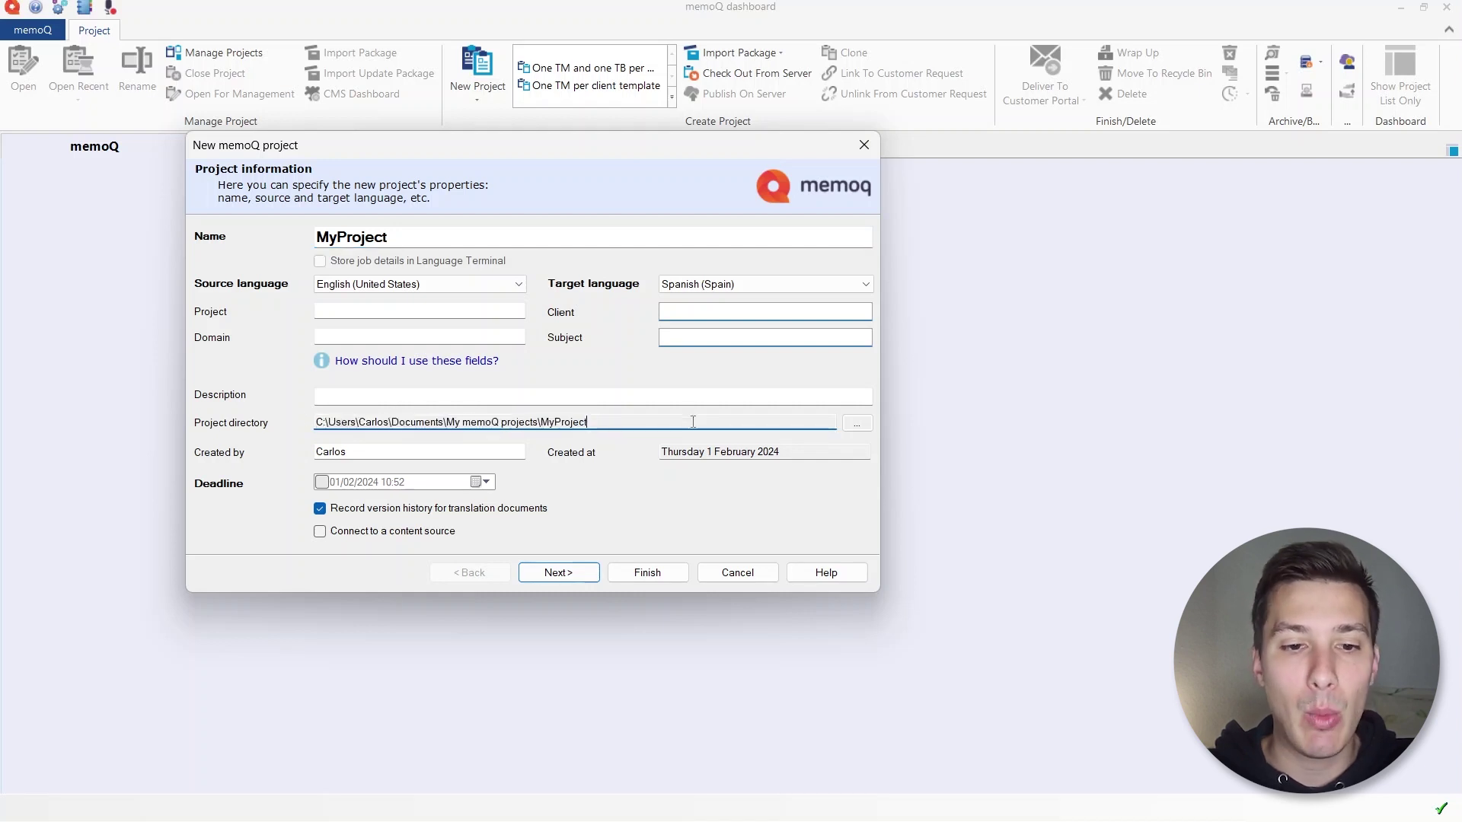
pyautogui.click(857, 424)
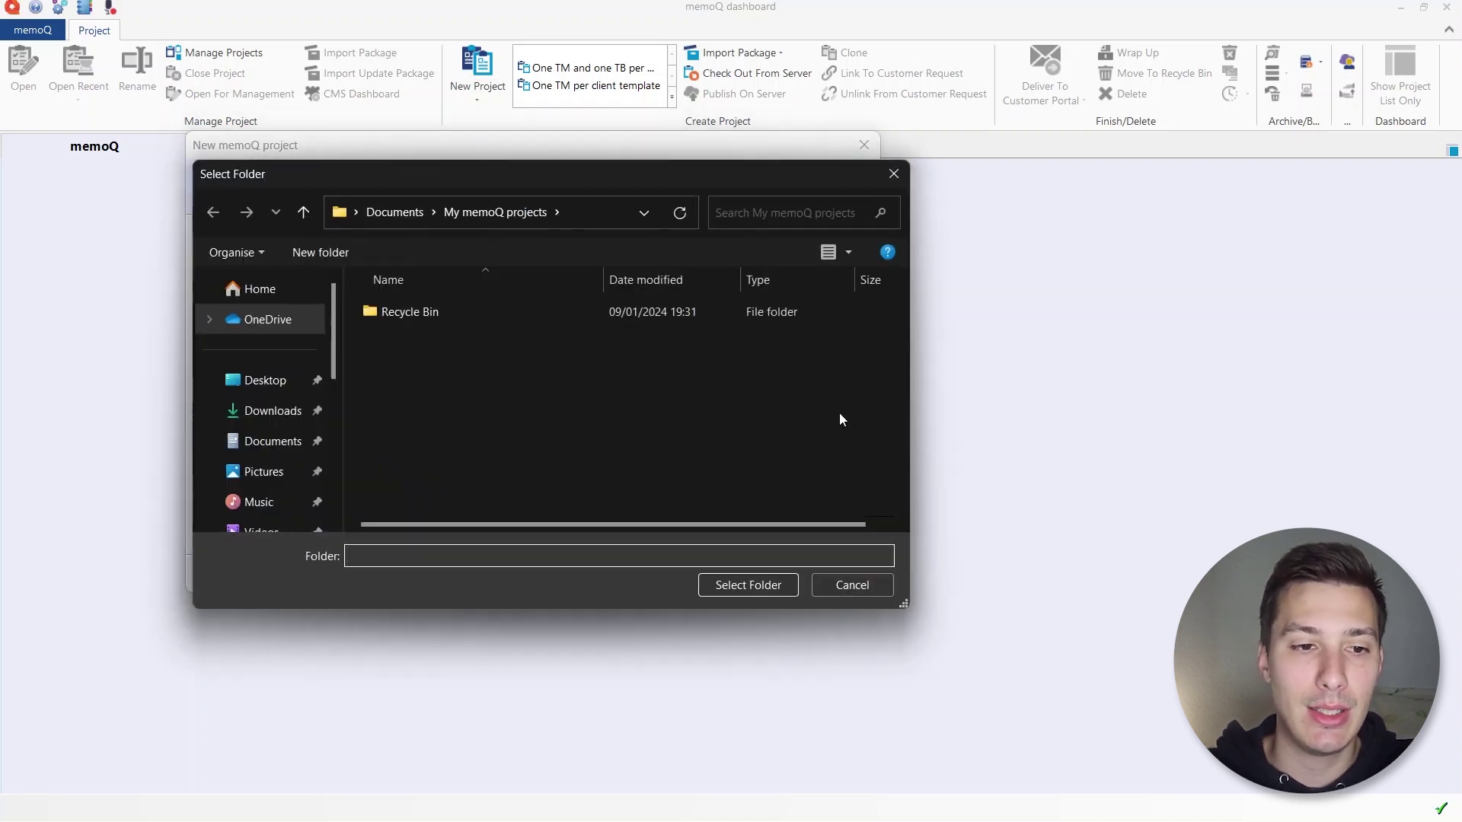
pyautogui.press('Return')
pyautogui.press('Return')
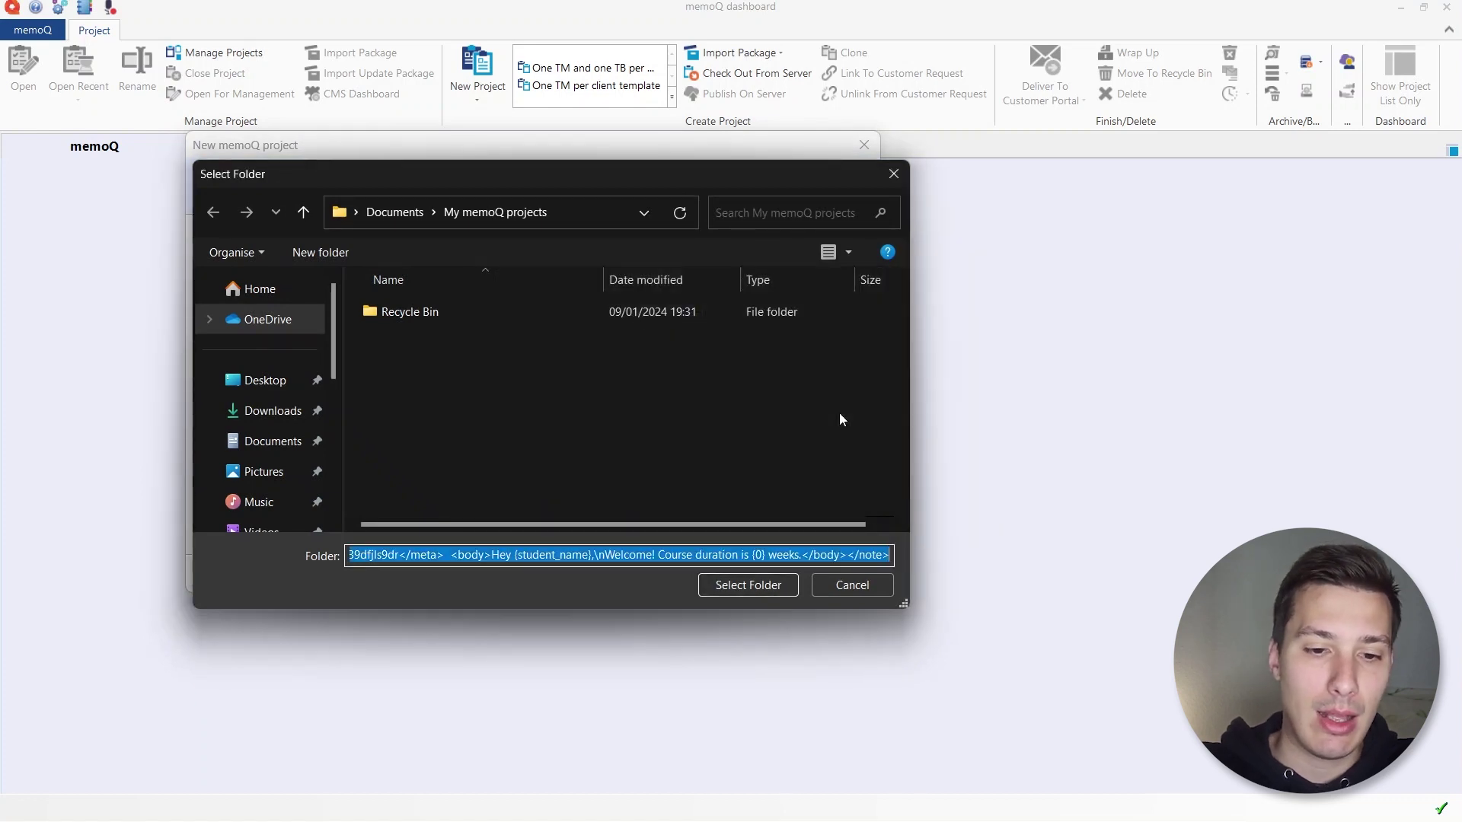
# Copy the path of the 1-MemoQ folder from FreeCommander and choose that folder as the location of the project directory
pyautogui.hotkey('alt', 'Tab')
pyautogui.press('Tab')
pyautogui.press('Tab')
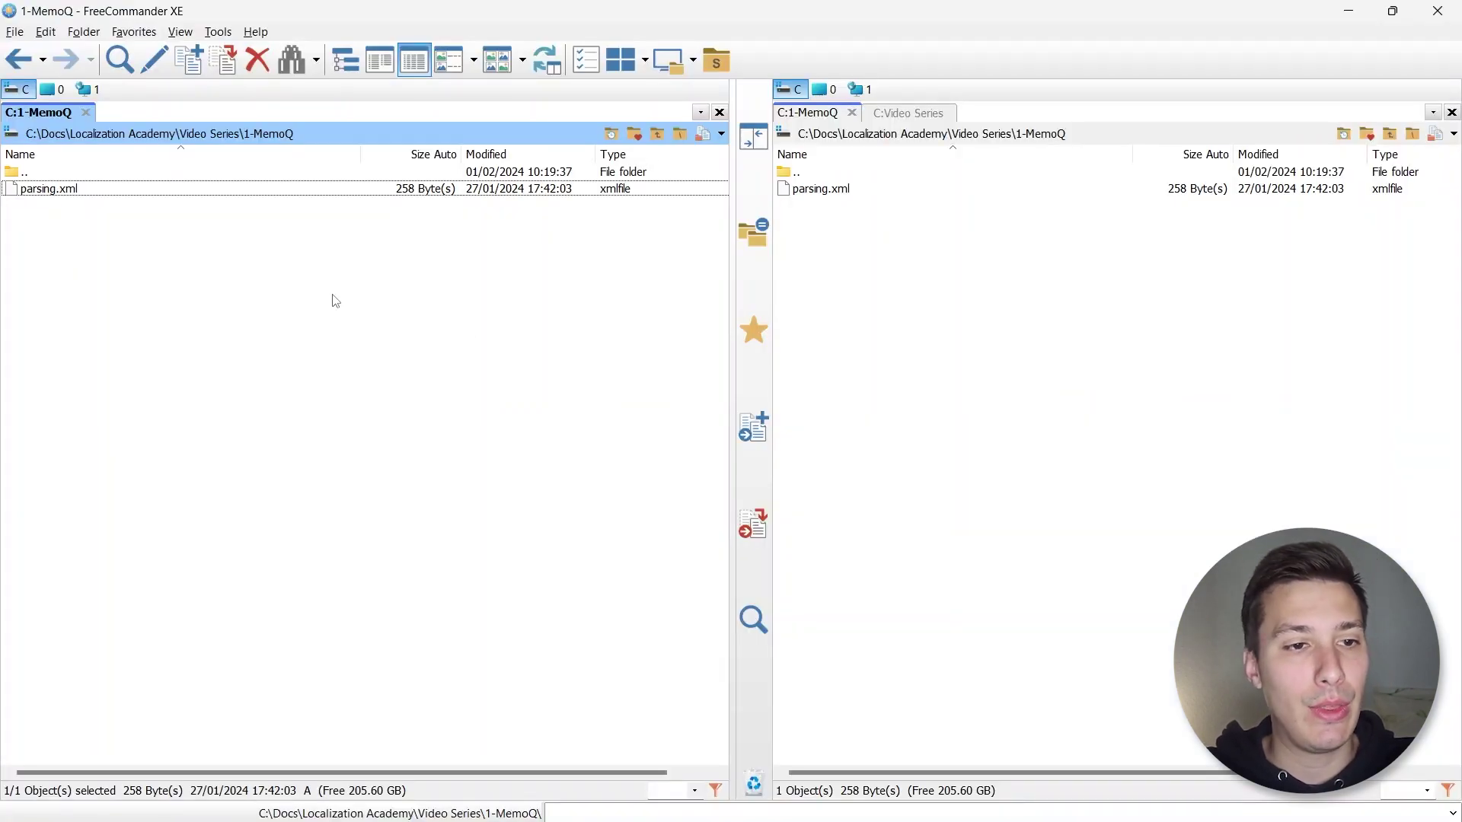
pyautogui.hotkey('alt', 'd')
pyautogui.hotkey('ctrl', 'c')
pyautogui.hotkey('alt', 'Tab')
pyautogui.hotkey('ctrl', 'v')
pyautogui.press('Return')
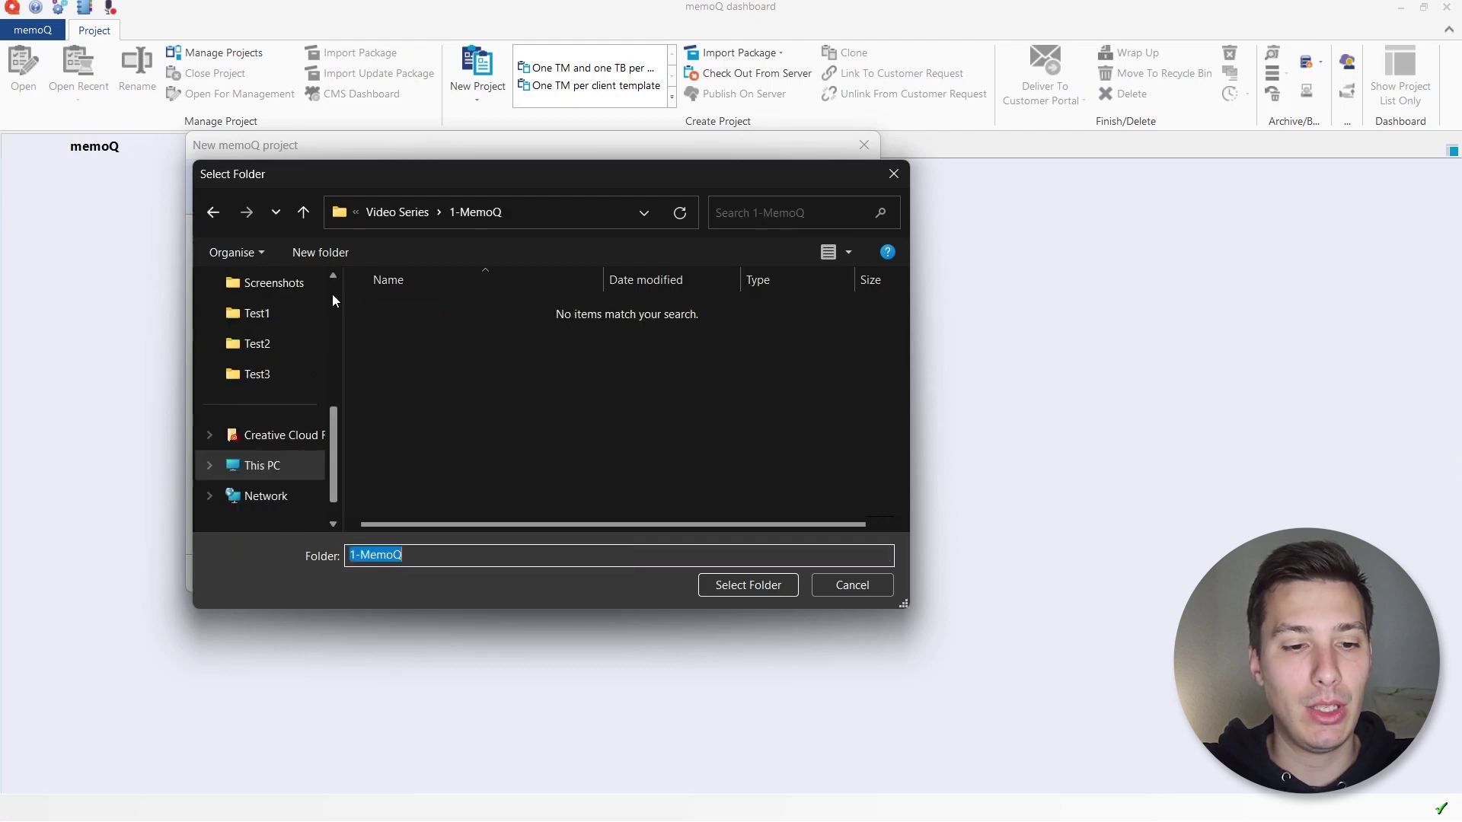
pyautogui.press('Return')
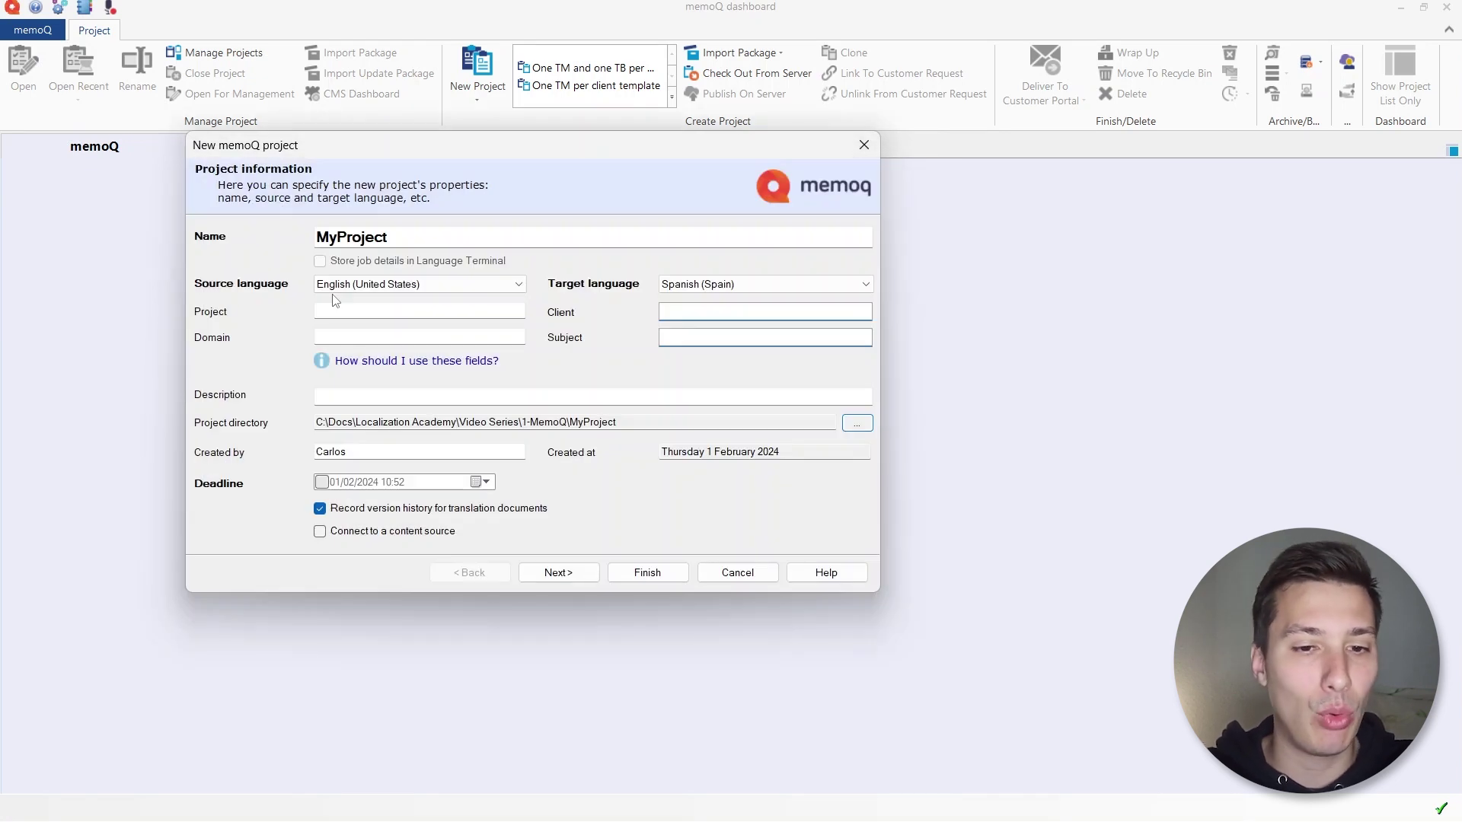
# Check the base folder and project name in the project directory path and continue to the translation documents page
pyautogui.click(321, 421)
pyautogui.moveTo(320, 421); pyautogui.dragTo(568, 424)
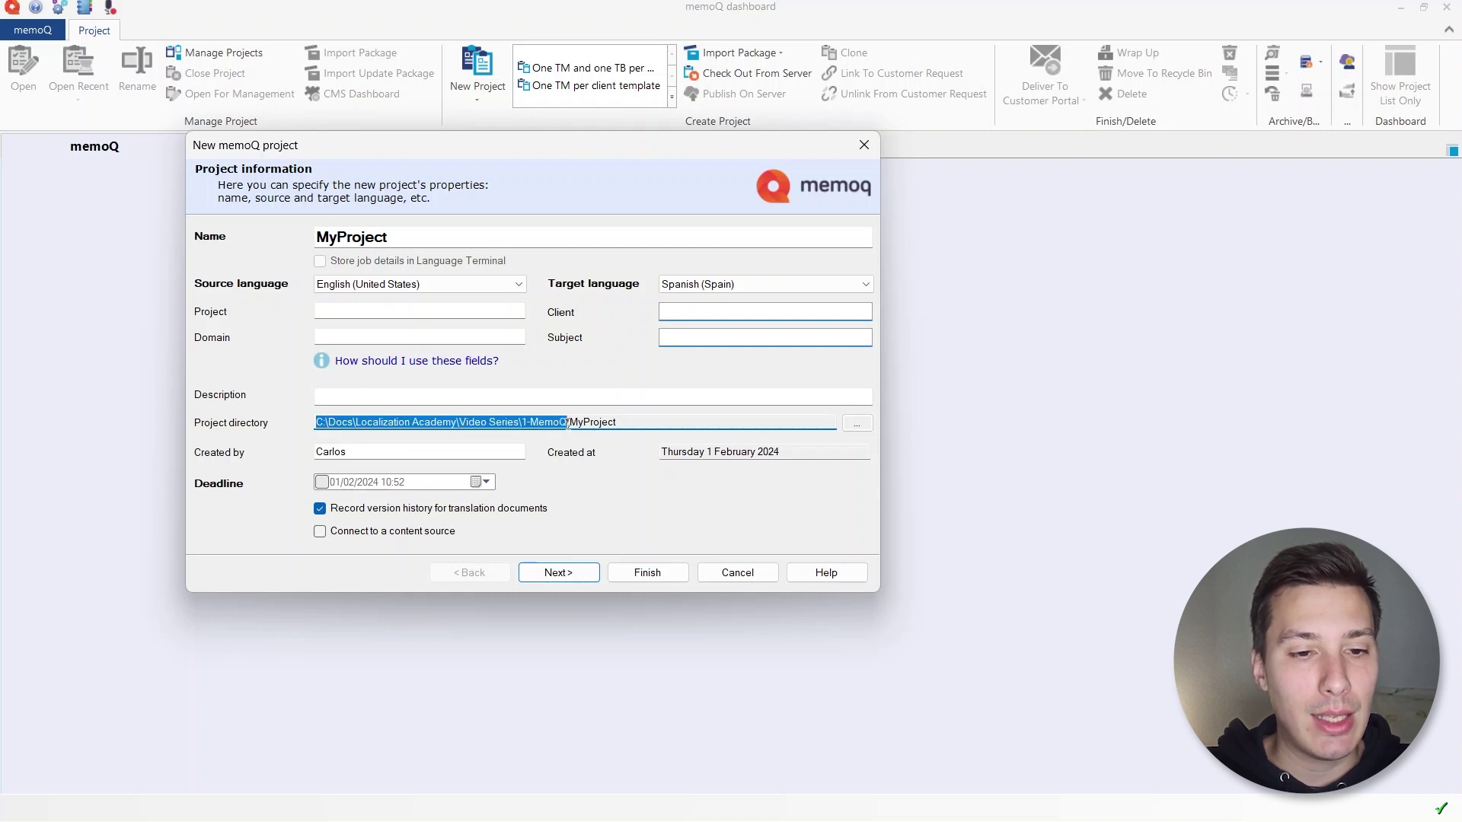
pyautogui.moveTo(392, 238); pyautogui.dragTo(315, 238)
pyautogui.click(576, 422)
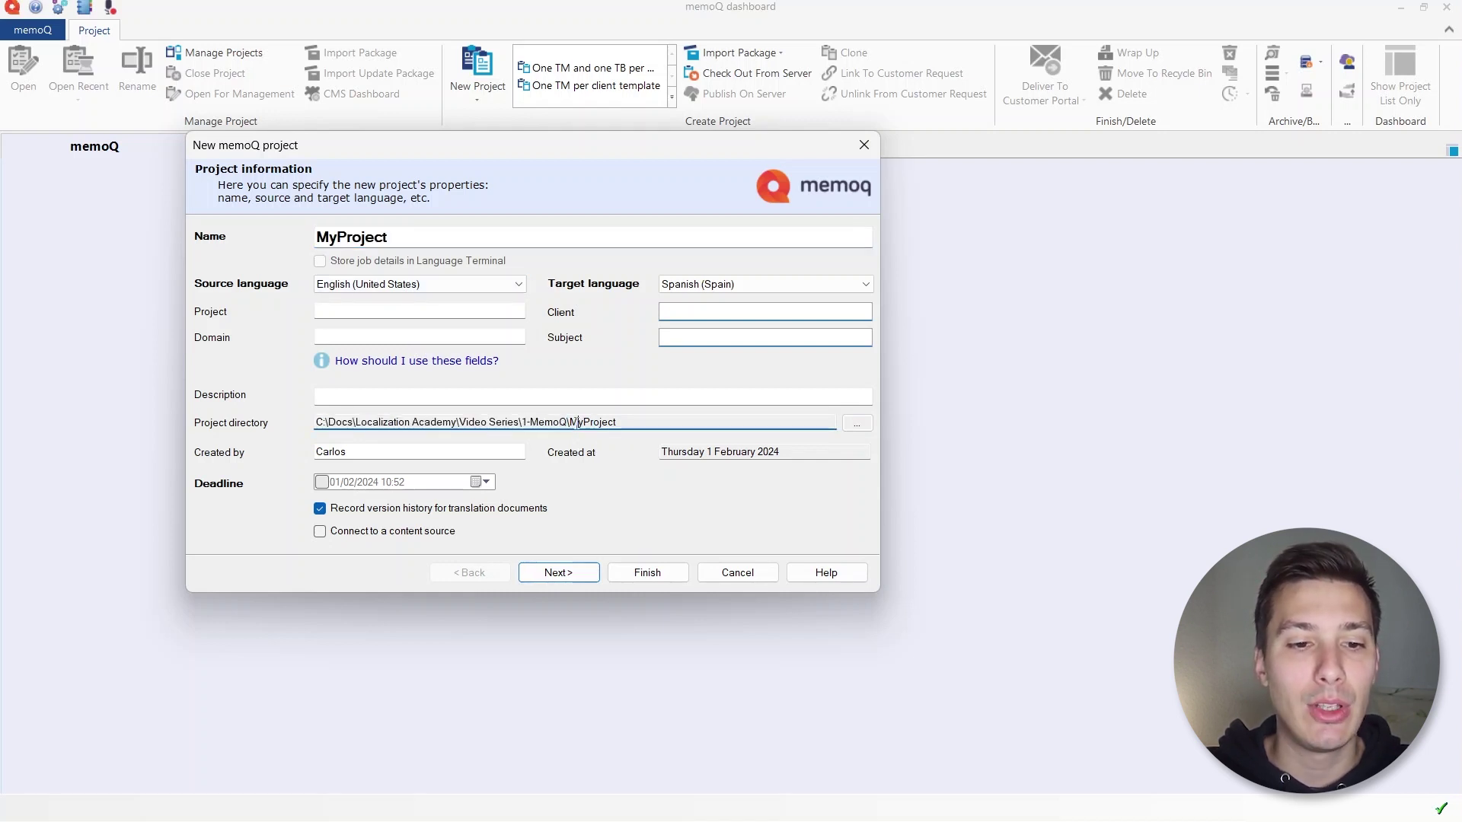
pyautogui.moveTo(577, 422); pyautogui.dragTo(620, 424)
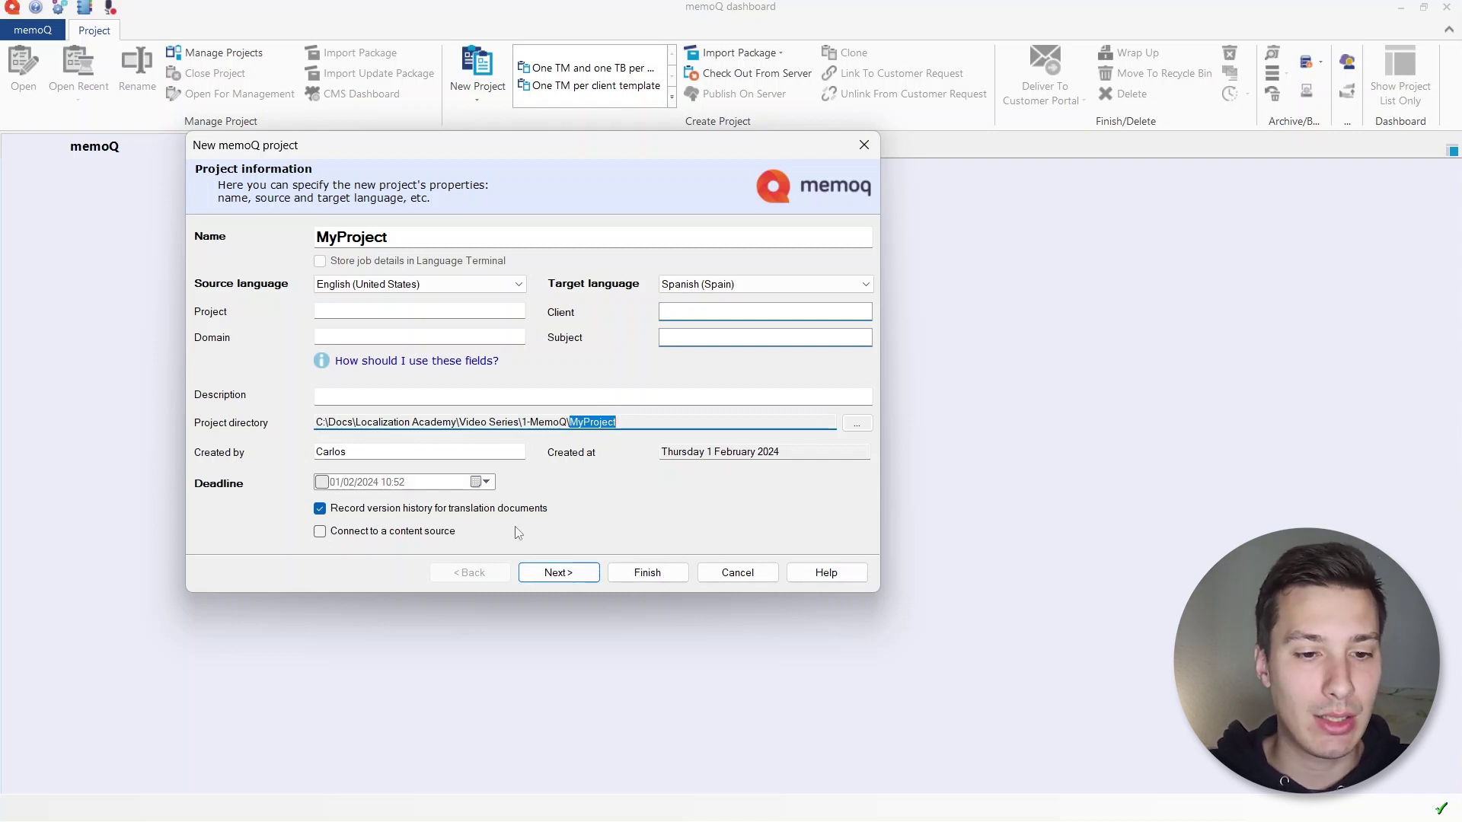
pyautogui.click(560, 573)
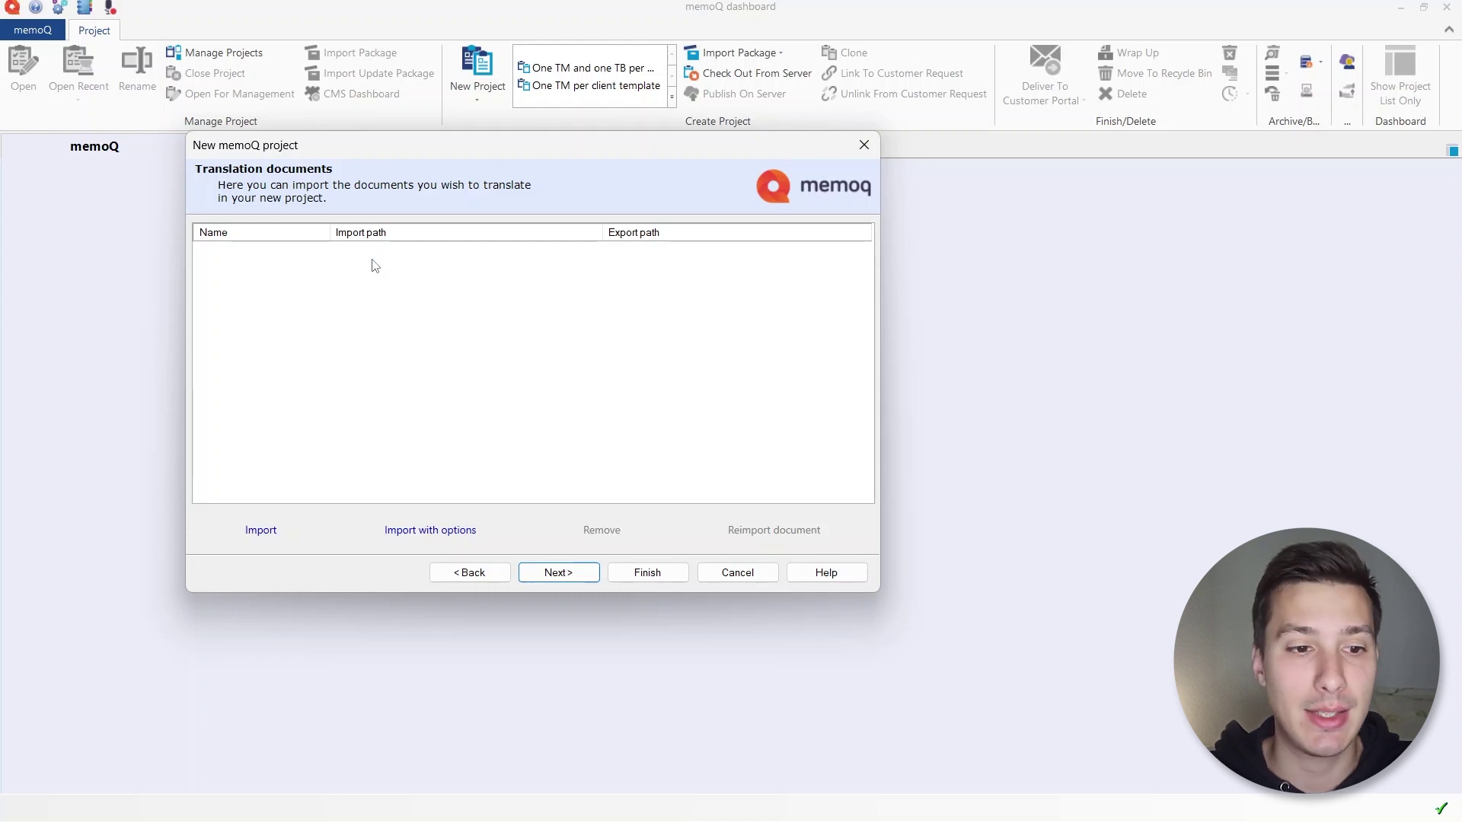
# Start a document import with options and choose parsing.xml from the 1-MemoQ folder
pyautogui.click(424, 533)
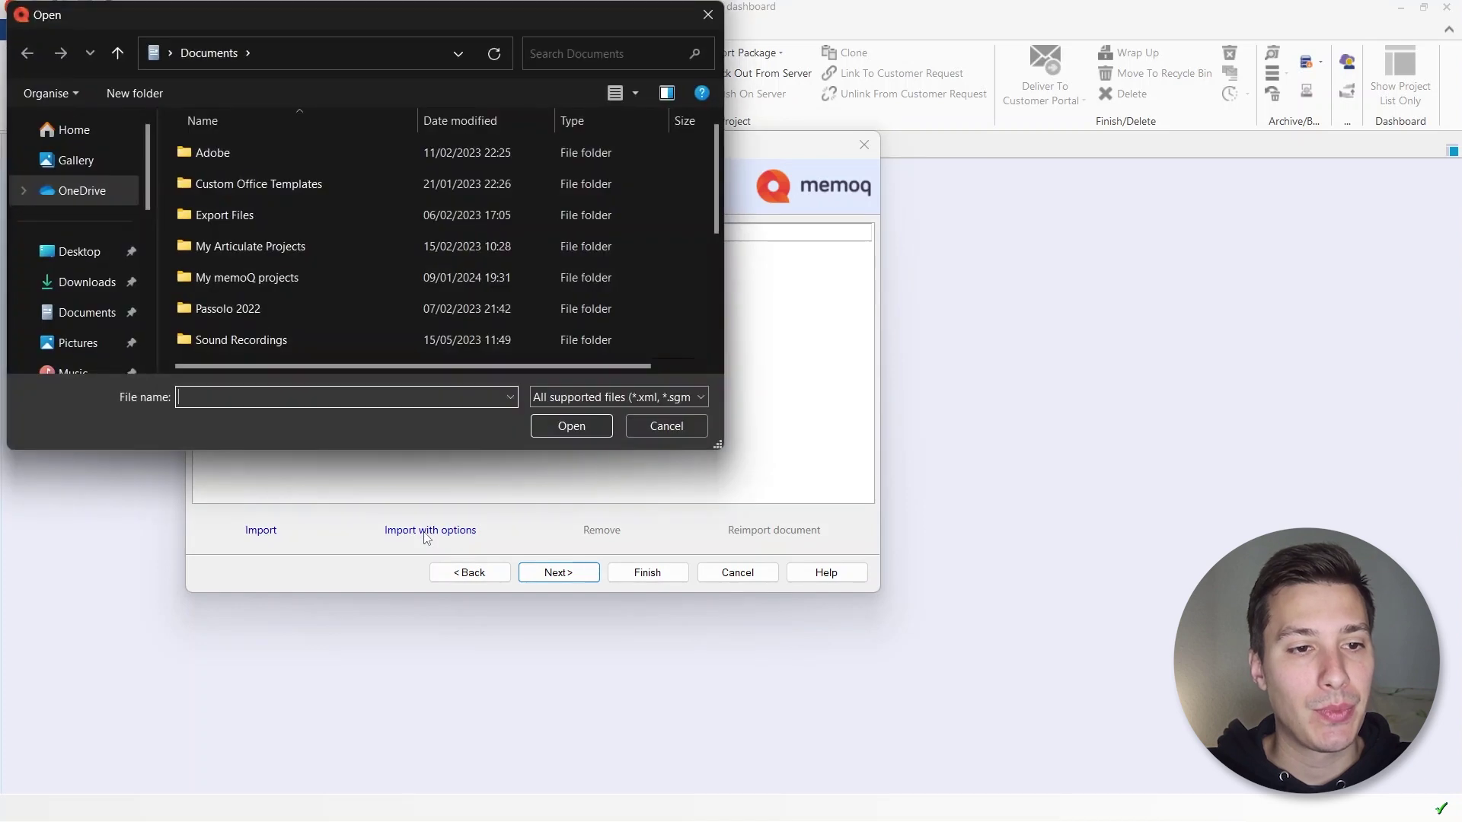
pyautogui.hotkey('ctrl', 'v')
pyautogui.press('Return')
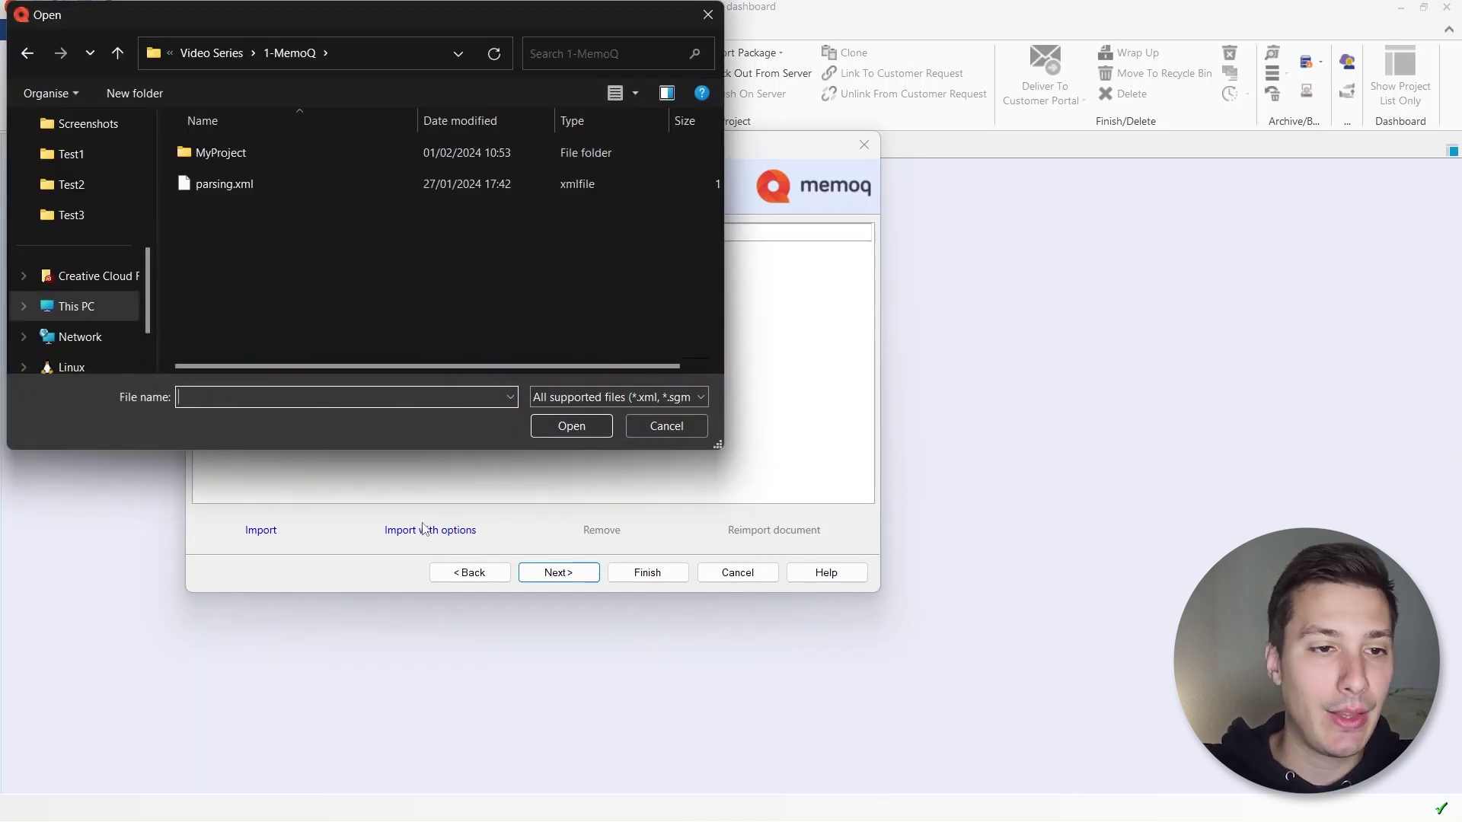
pyautogui.doubleClick(228, 189)
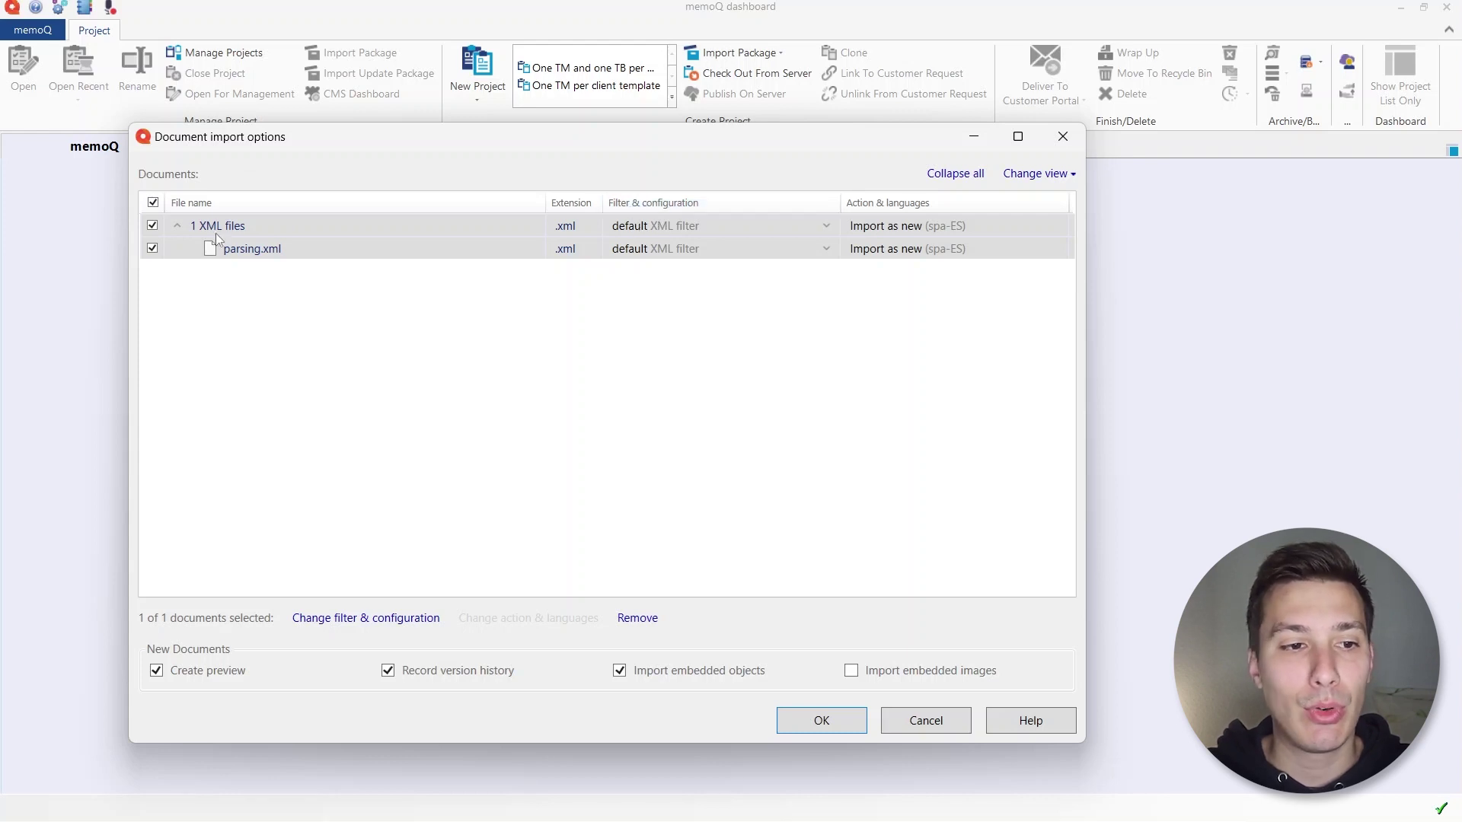
# Assign the cascading filter Eng XML with regex tagger to parsing.xml and import the file
pyautogui.click(827, 247)
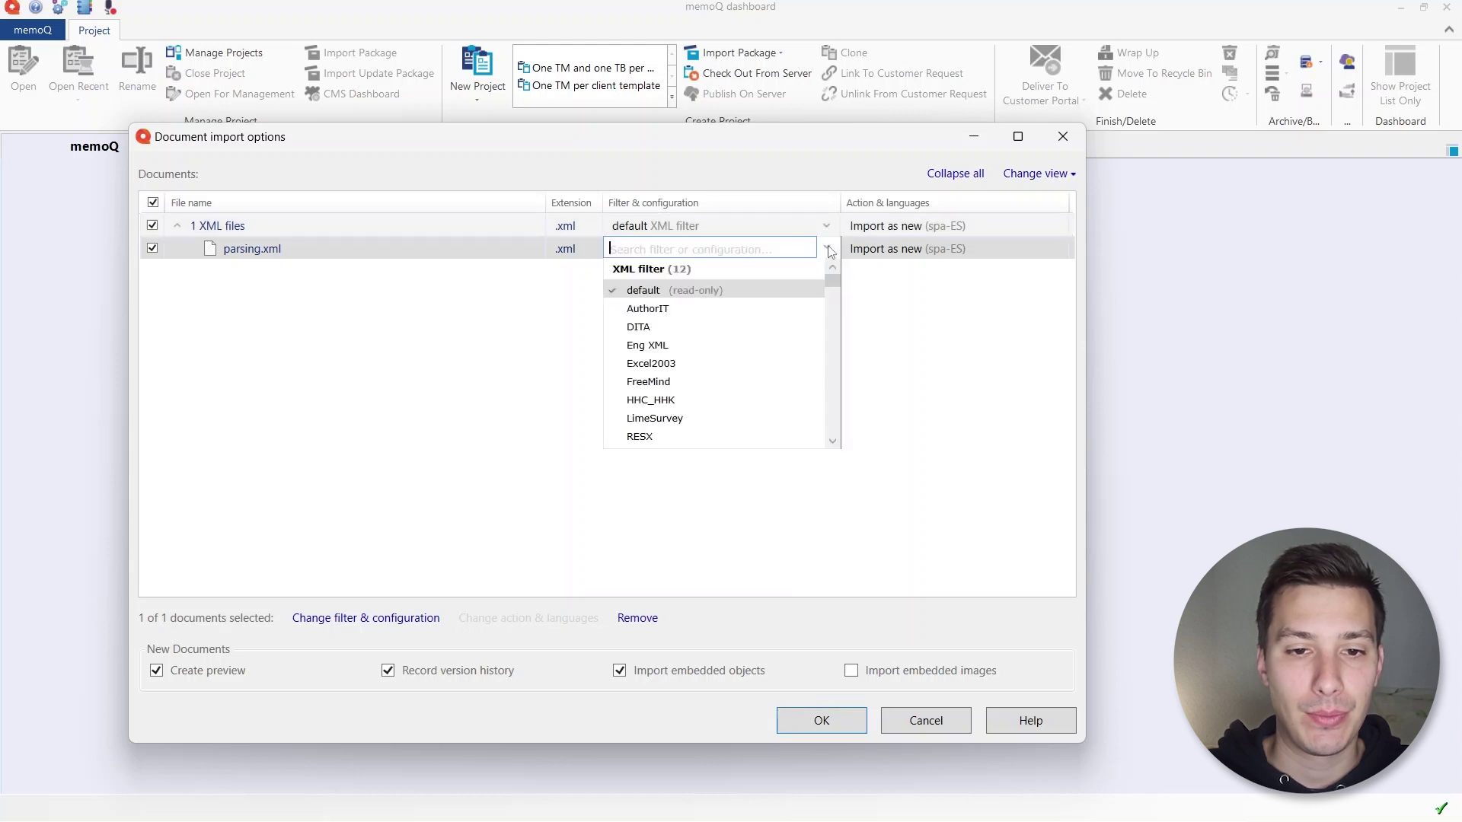
pyautogui.click(825, 227)
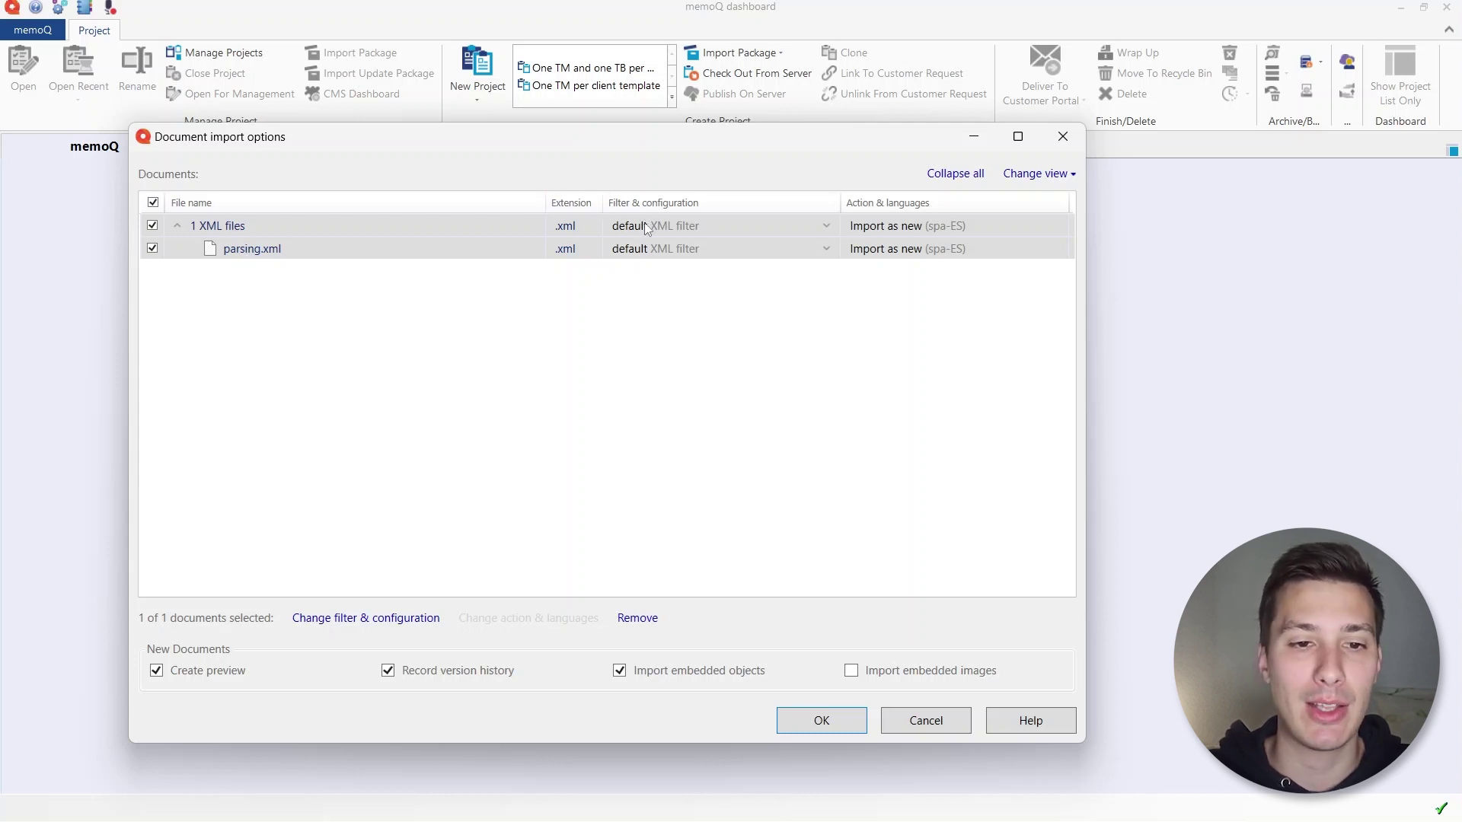
pyautogui.click(826, 248)
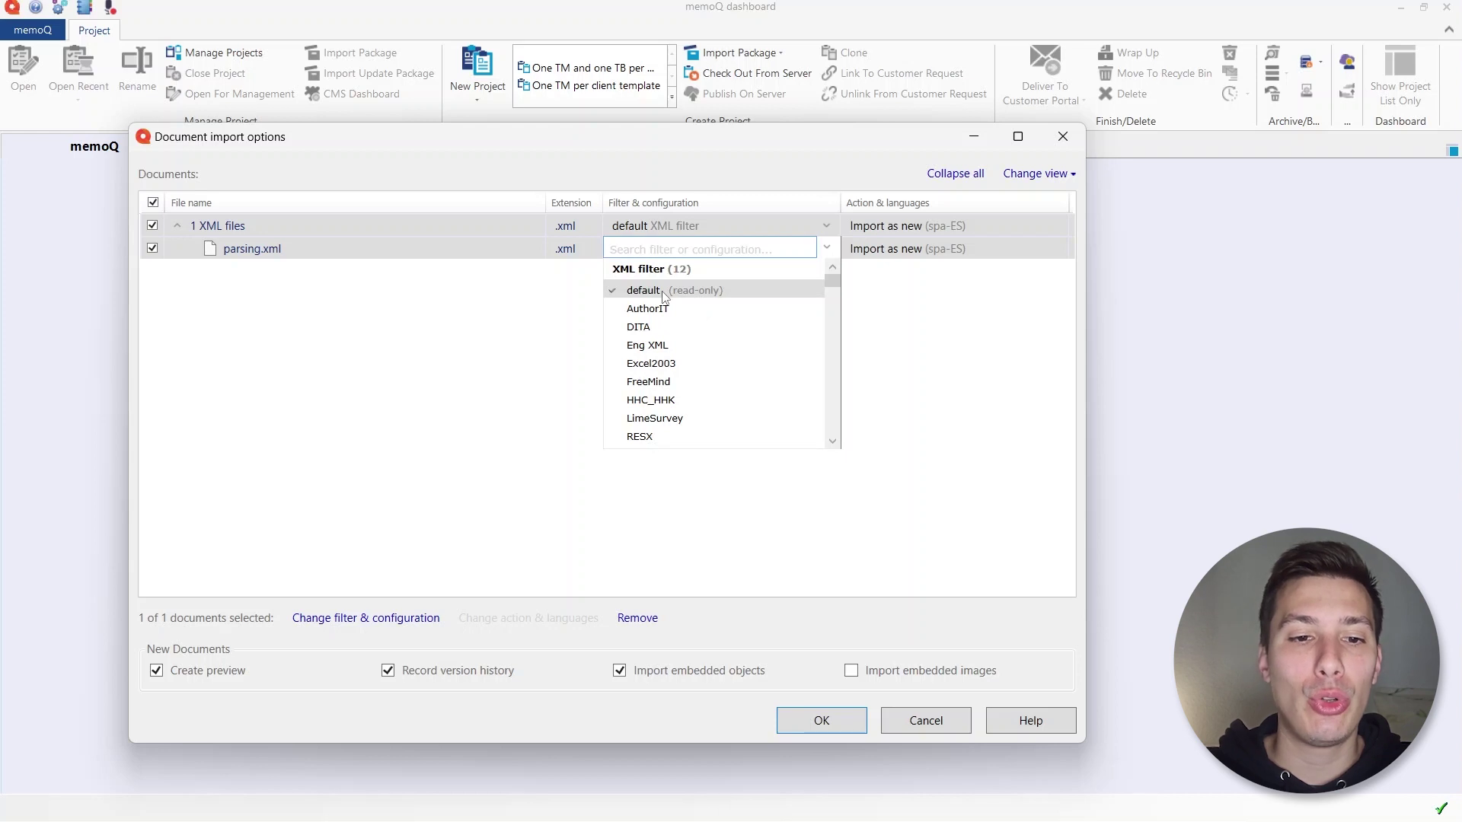
pyautogui.scroll(-1, 658, 365)
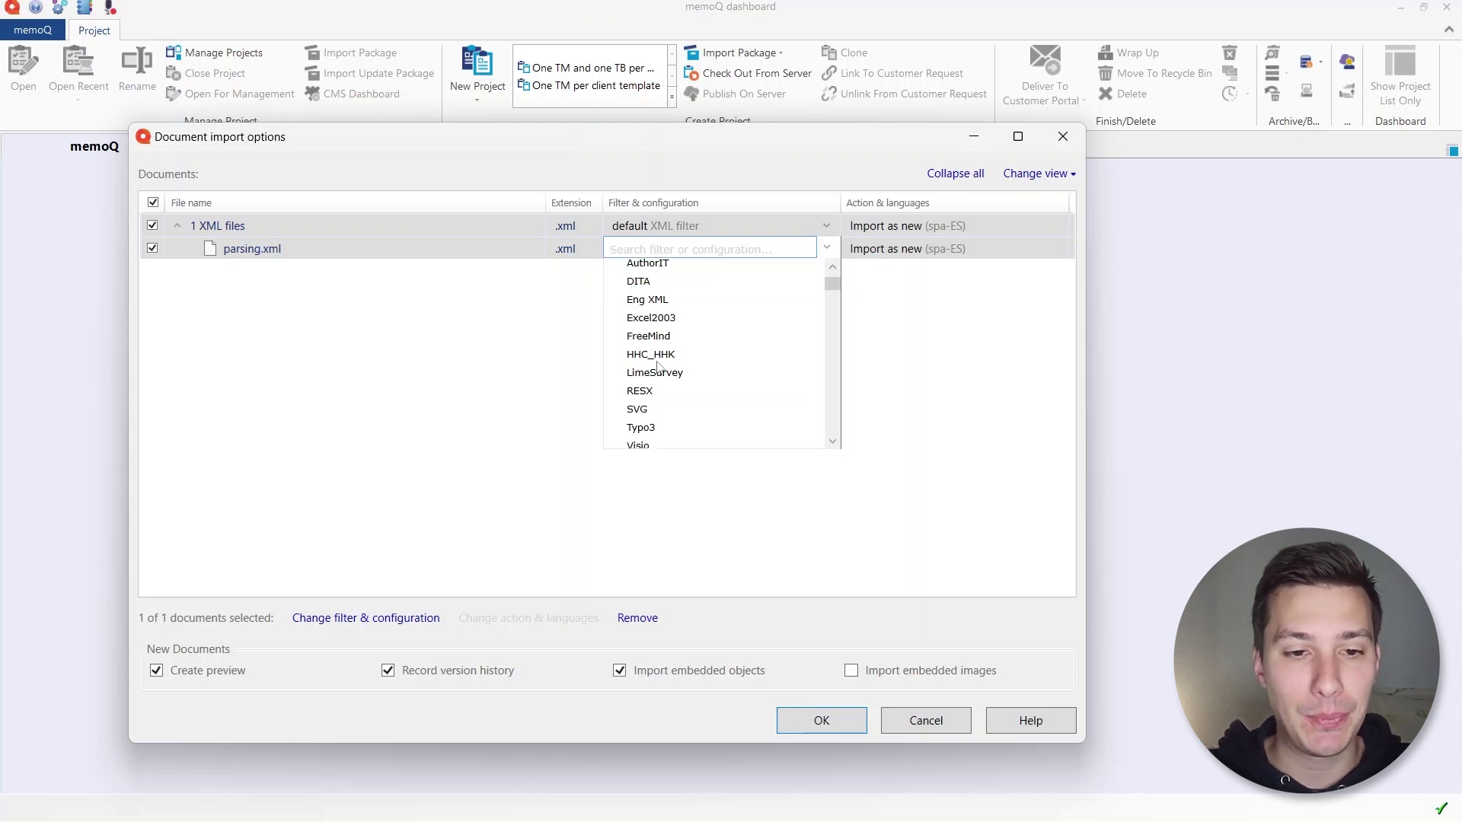
pyautogui.scroll(-10, 657, 365)
pyautogui.scroll(-1, 660, 368)
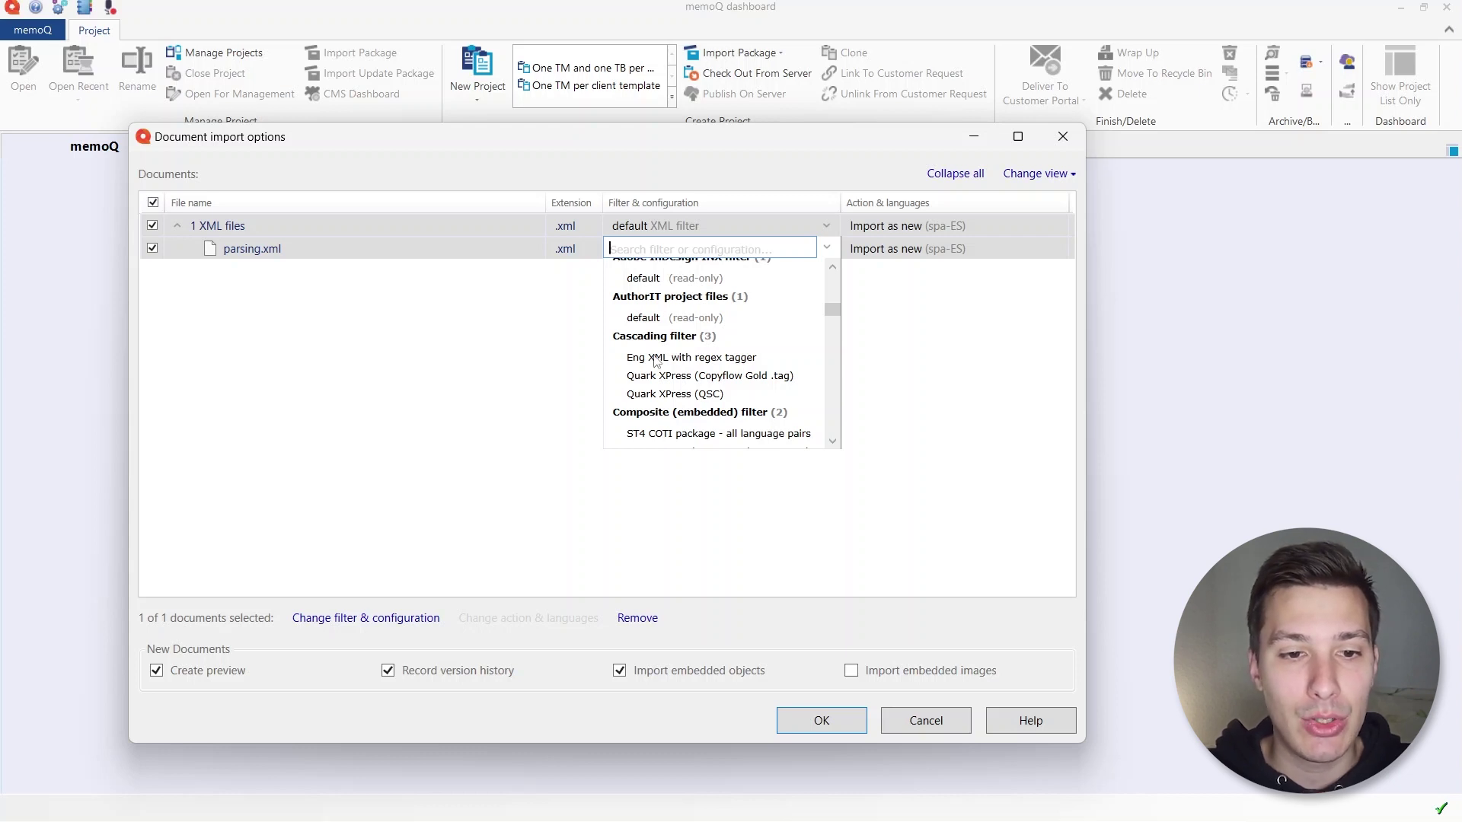
pyautogui.press('Escape')
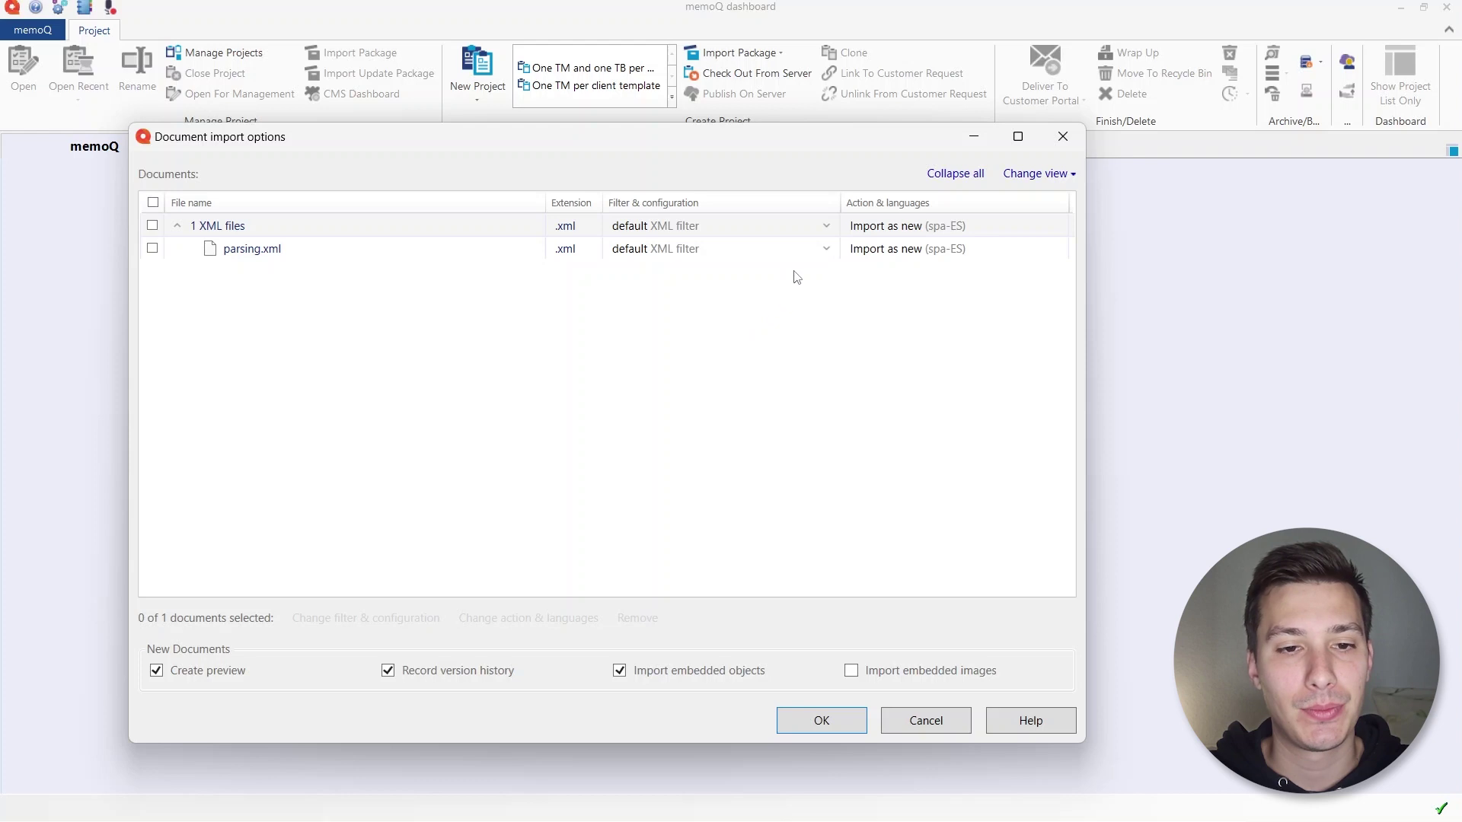
pyautogui.click(826, 250)
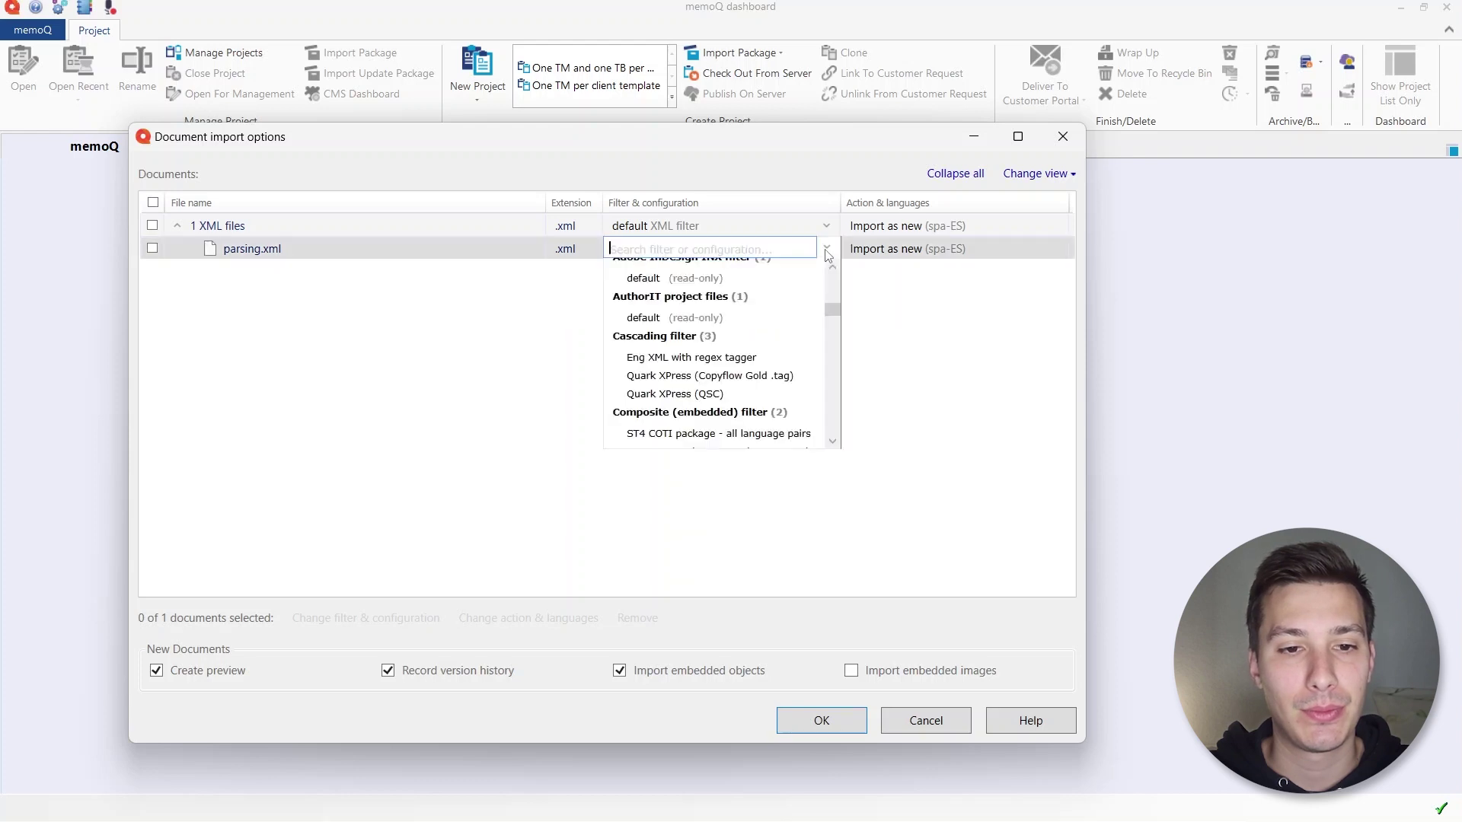
pyautogui.click(693, 358)
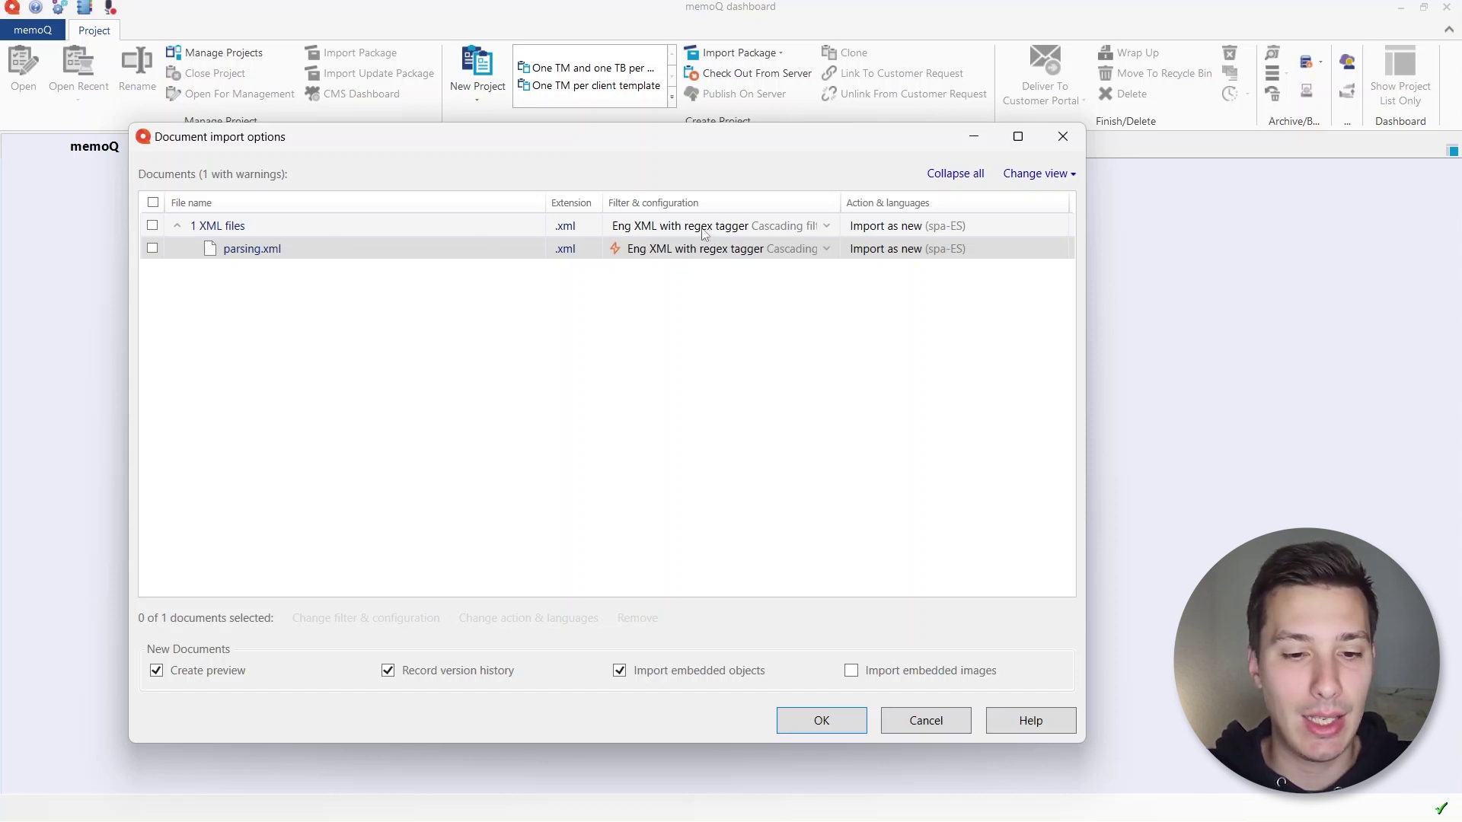
pyautogui.click(819, 721)
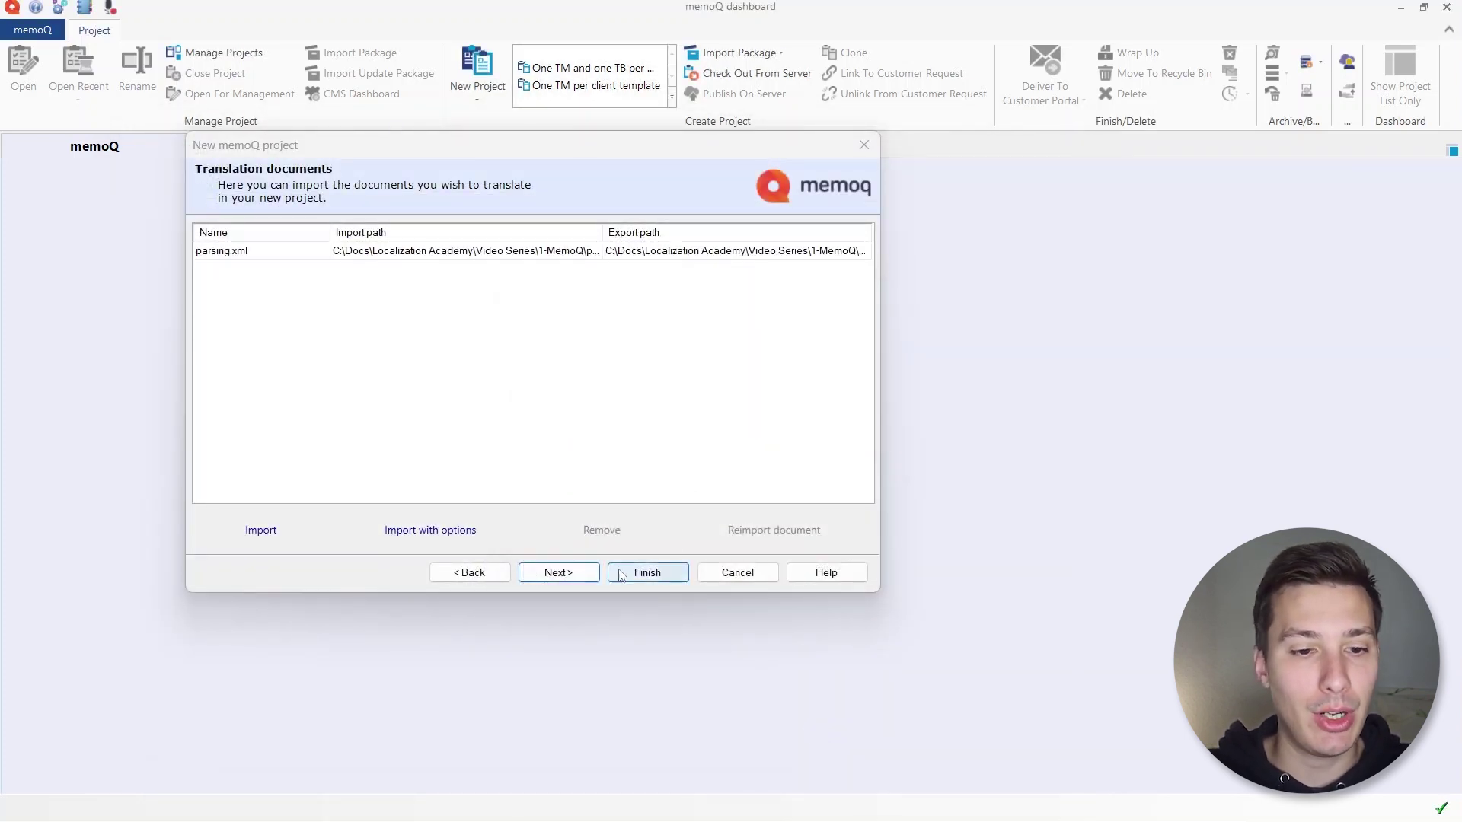
# Finish creating the project without translation memories or term bases and open parsing.xml in the translation editor
pyautogui.click(570, 579)
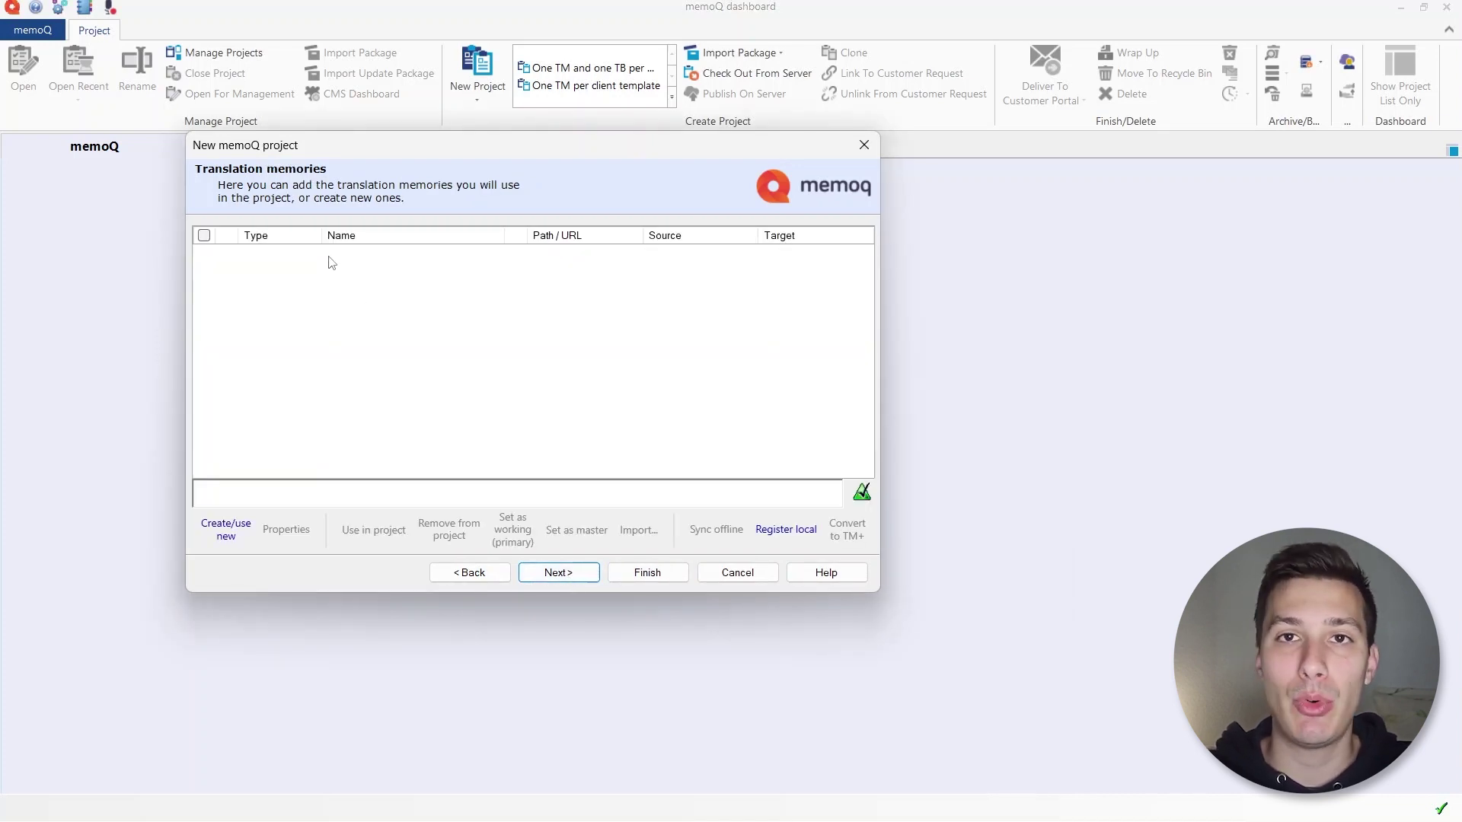
pyautogui.click(557, 579)
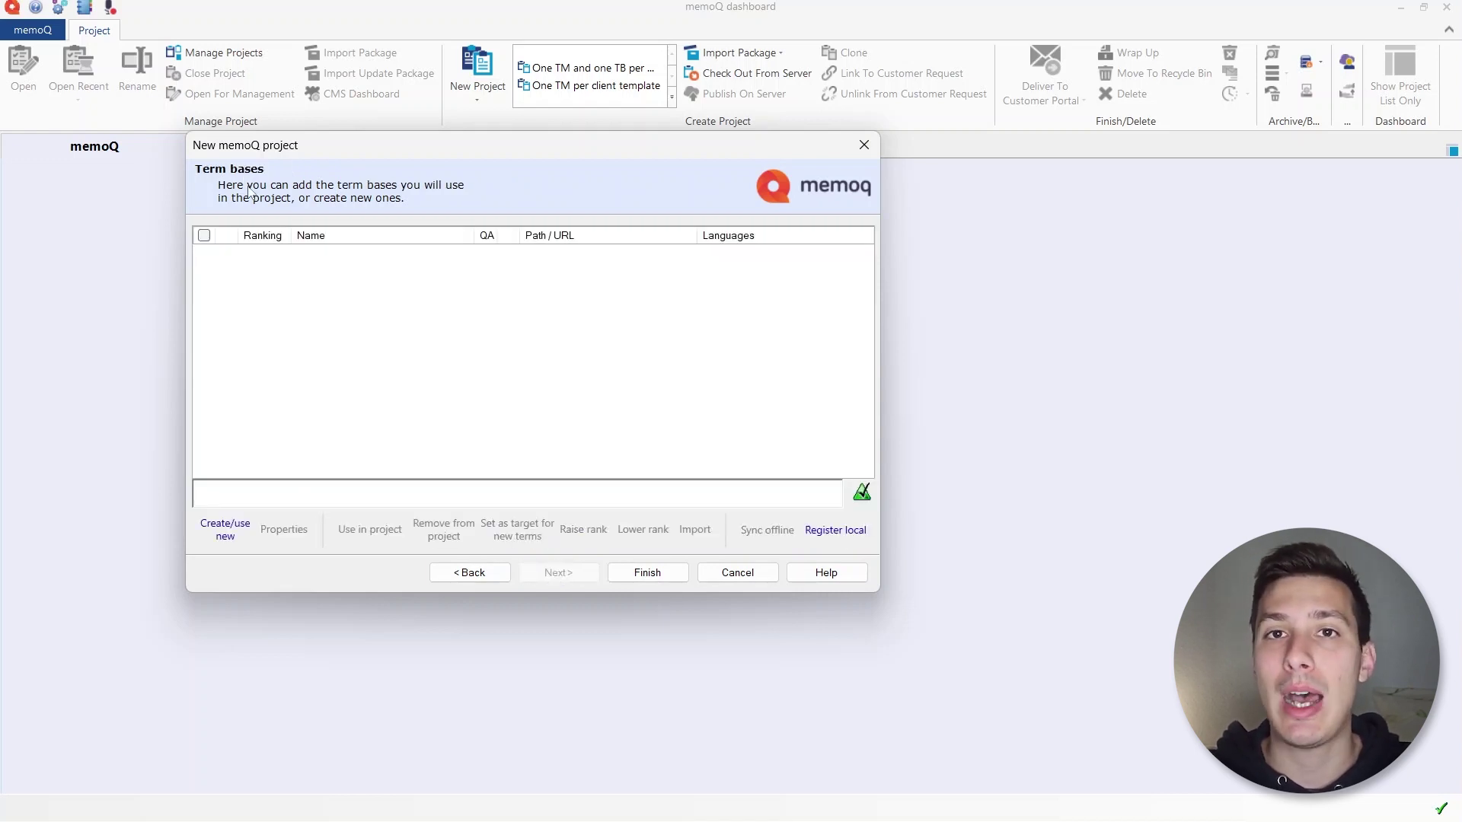
pyautogui.click(638, 577)
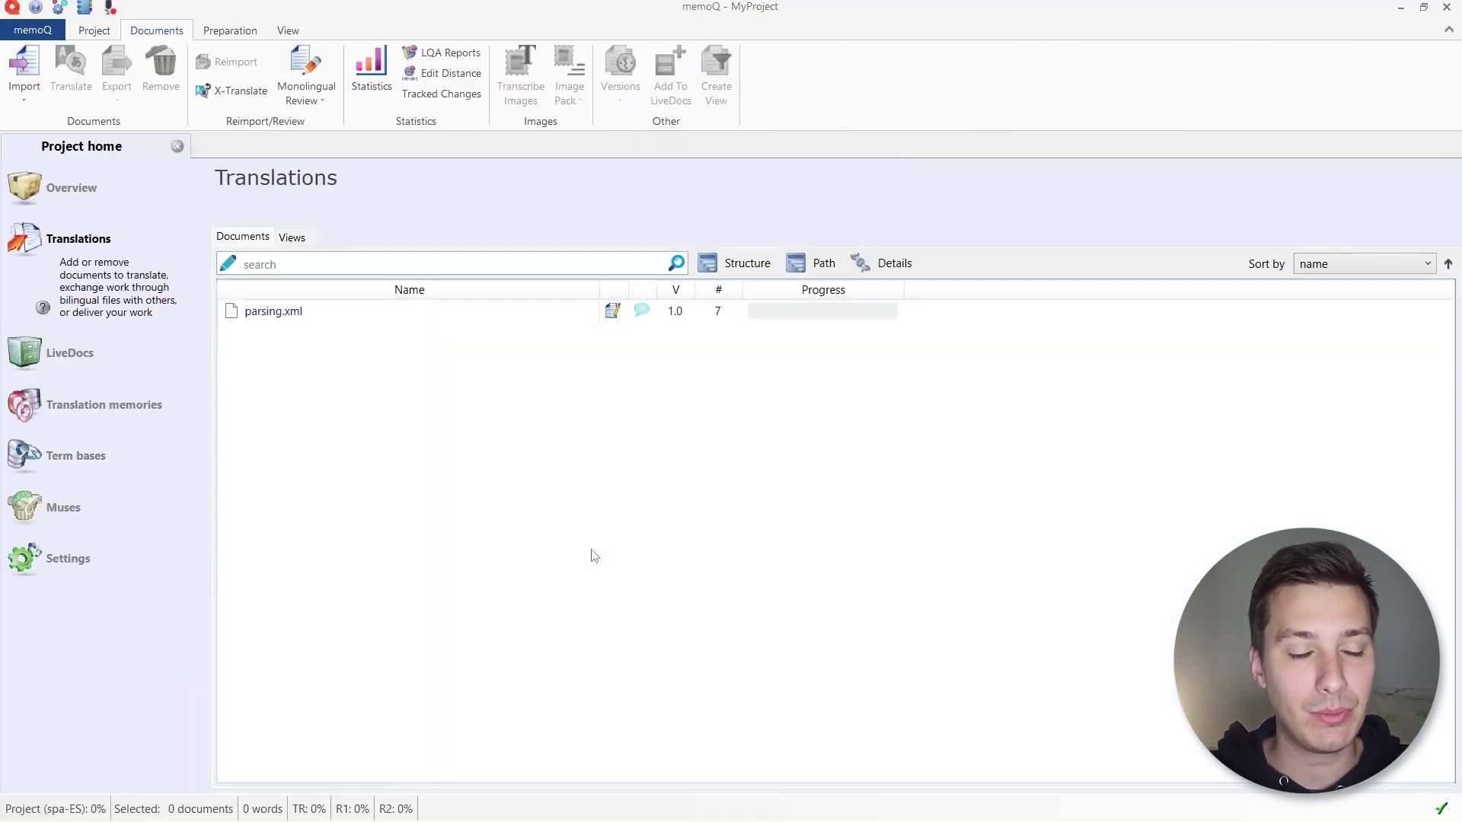
pyautogui.click(284, 319)
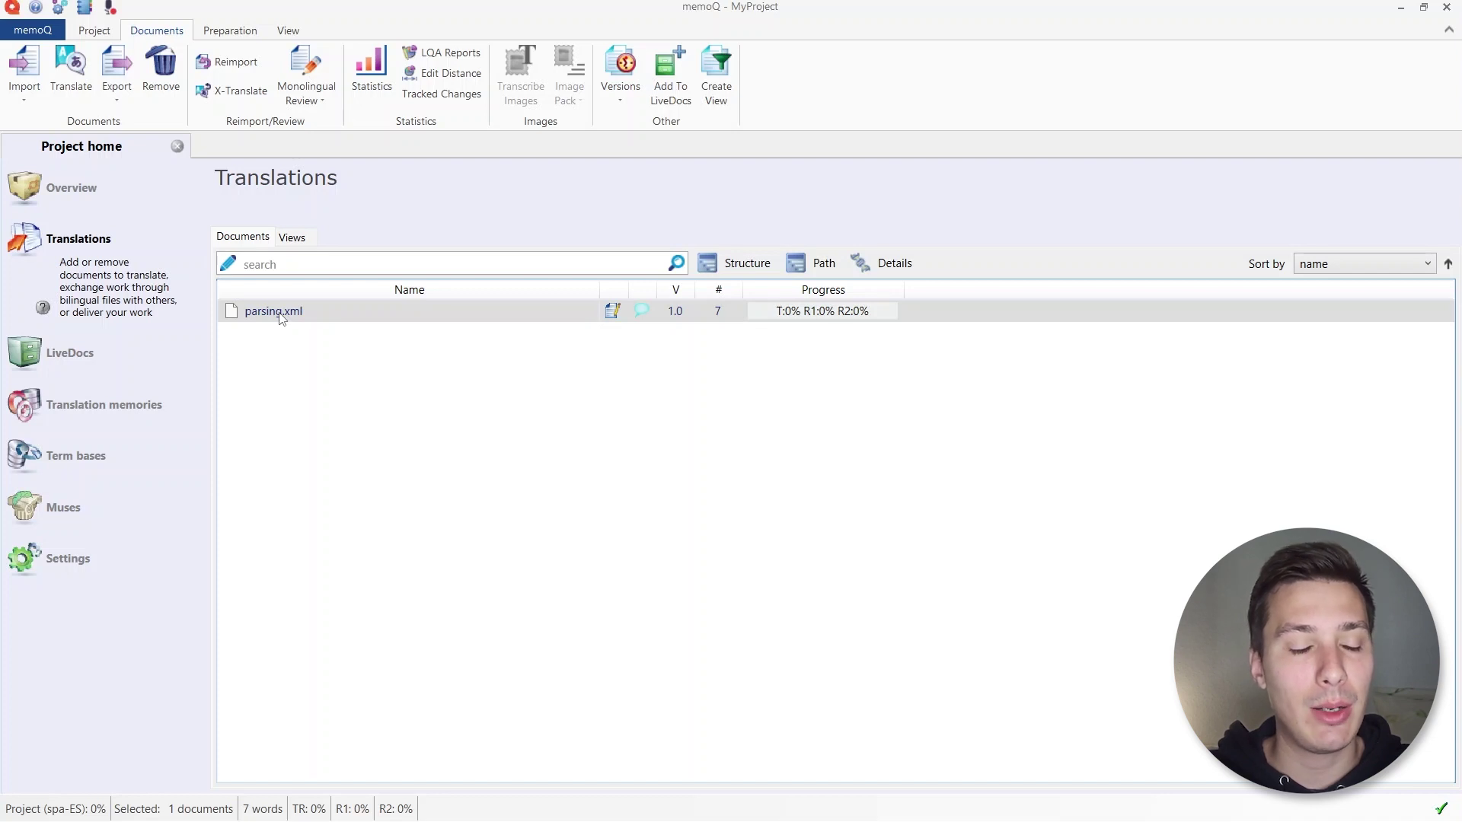
pyautogui.doubleClick(274, 311)
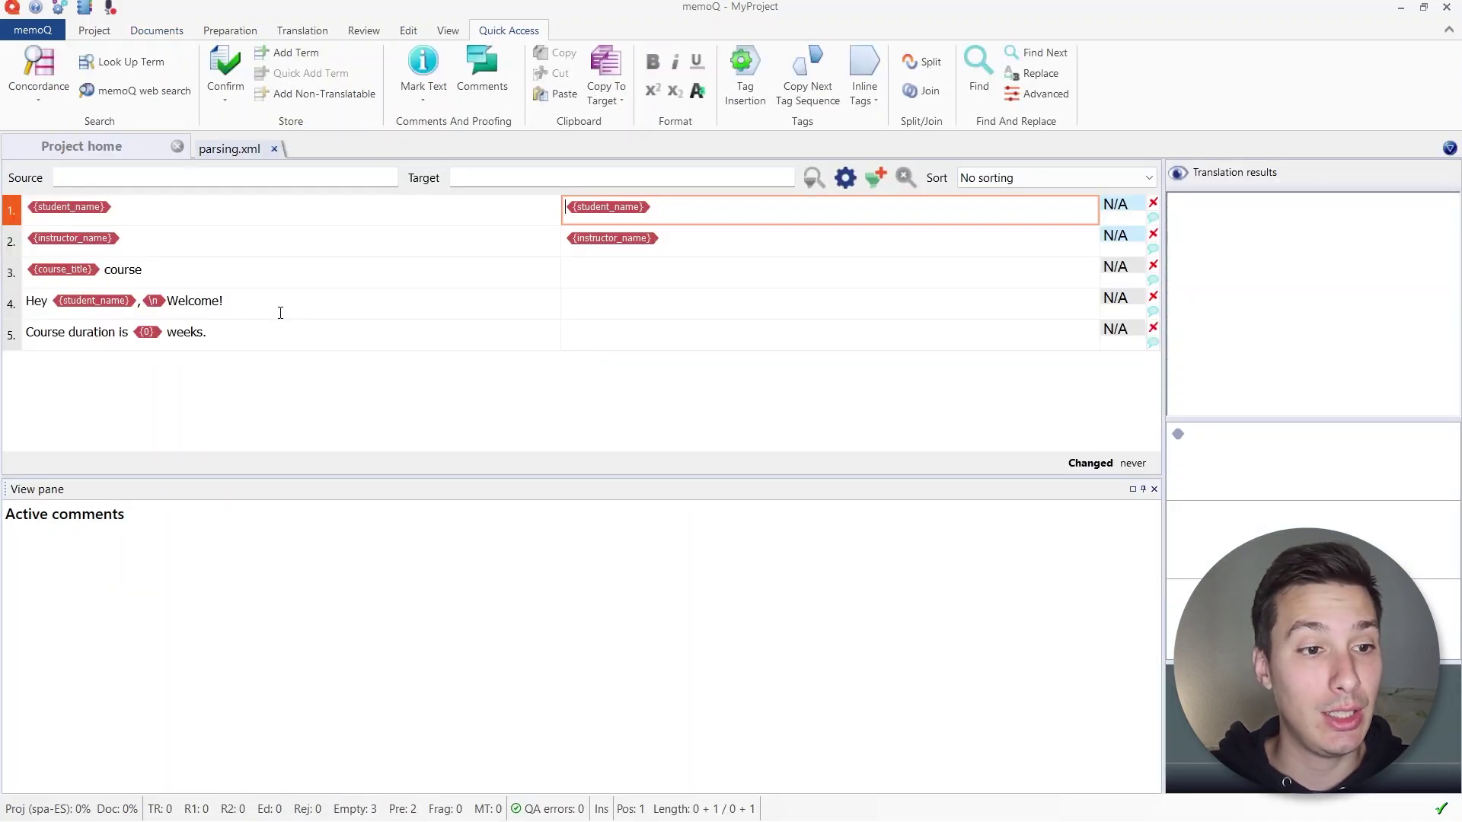